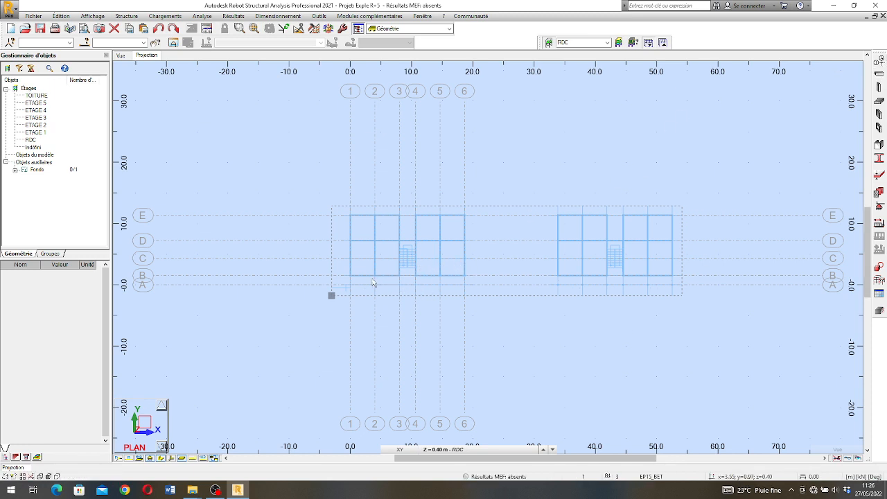
scroll(361, 270, up, 3)
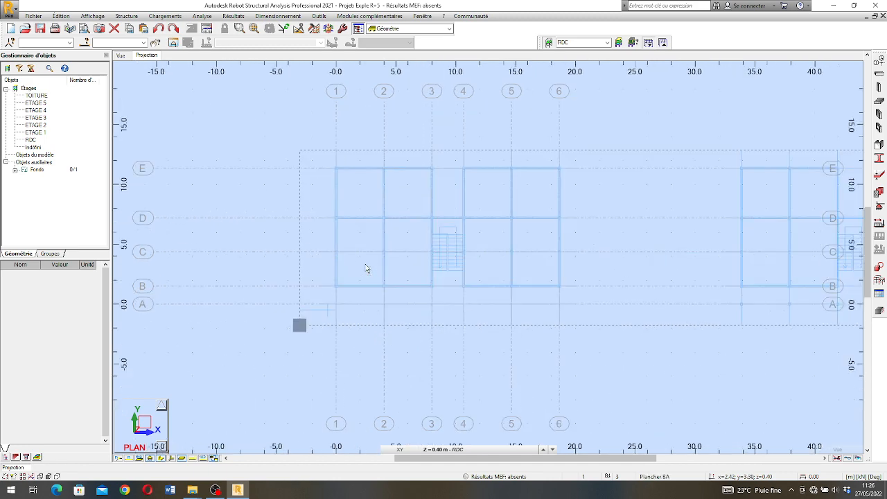
scroll(329, 172, up, 2)
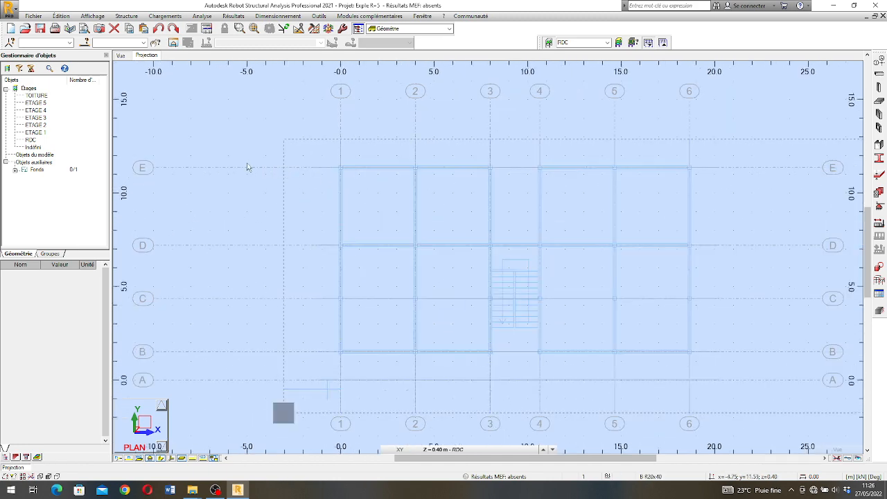
scroll(285, 173, down, 1)
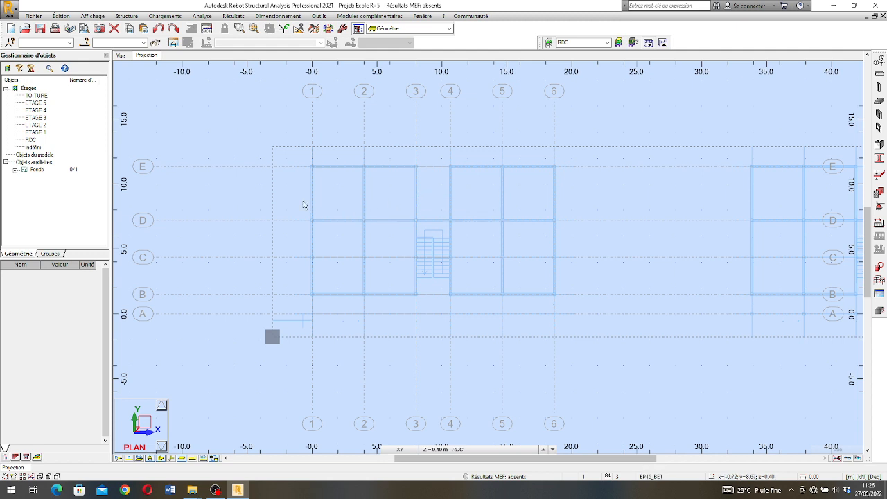
scroll(303, 205, down, 1)
scroll(309, 205, down, 1)
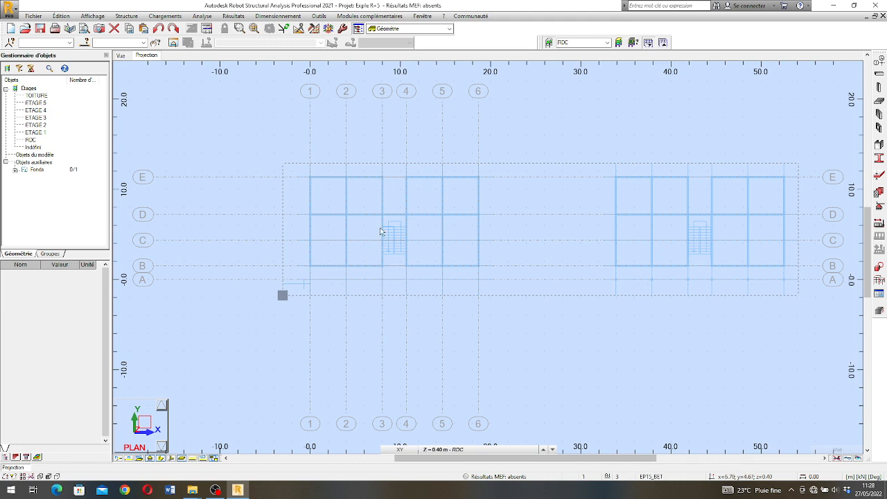
Step: Start a new column definition and set its type to reinforced concrete (Poteau BA)
scroll(400, 211, up, 2)
scroll(401, 213, up, 1)
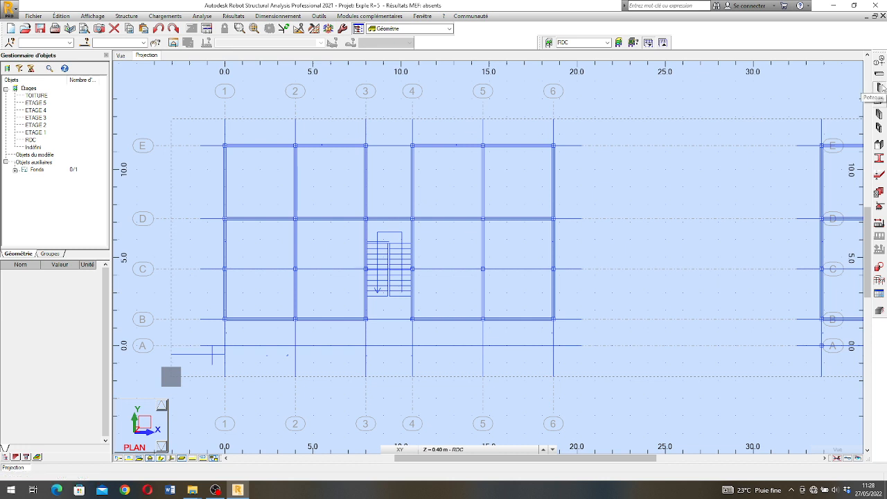
click(879, 88)
click(859, 108)
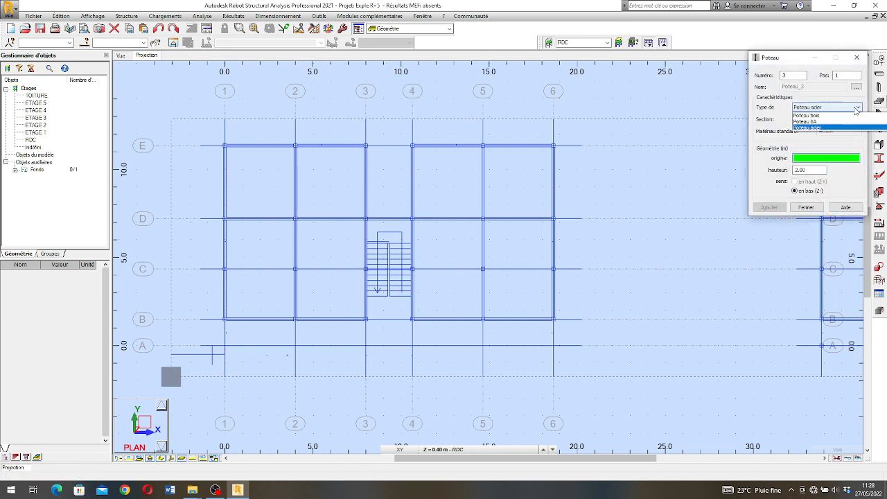
click(813, 122)
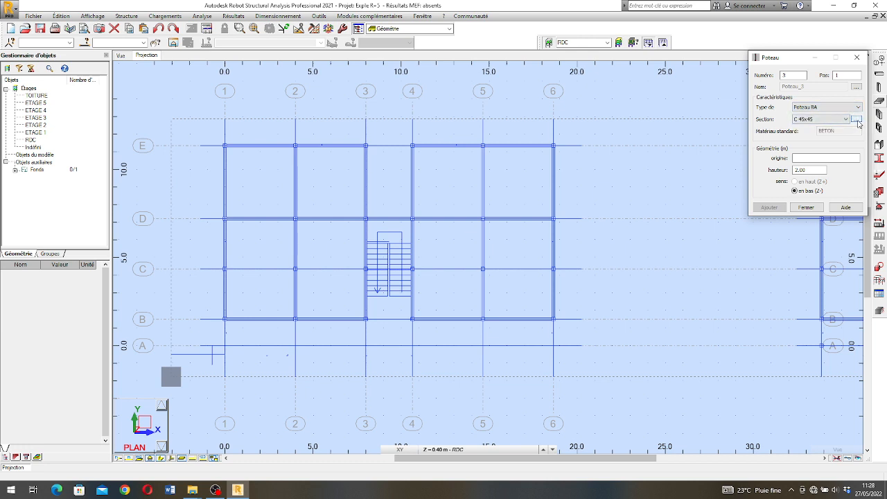
Step: Create a new rectangular concrete column section with dimensions b = 20 cm and h = 20 cm
click(856, 119)
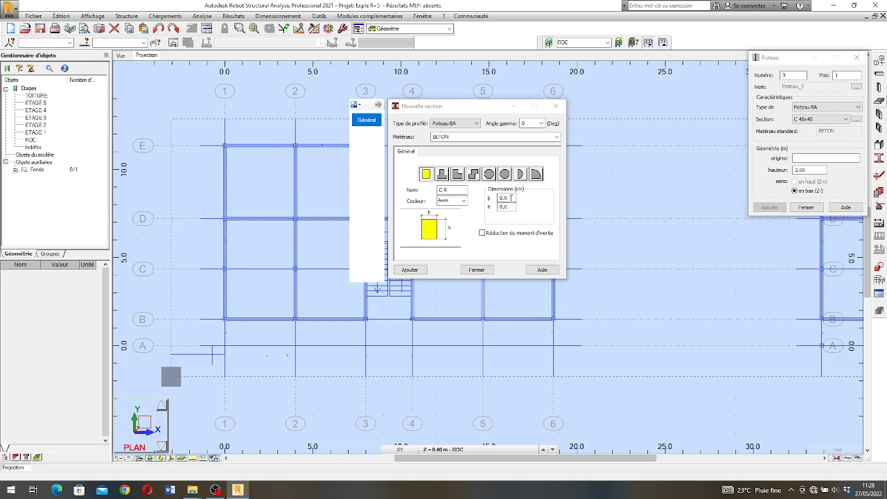
click(510, 198)
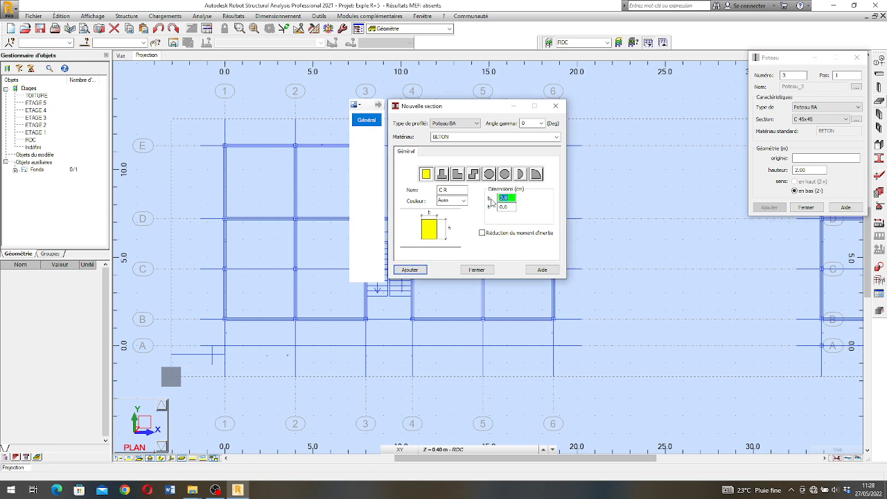
text(20)
click(507, 207)
text(20)
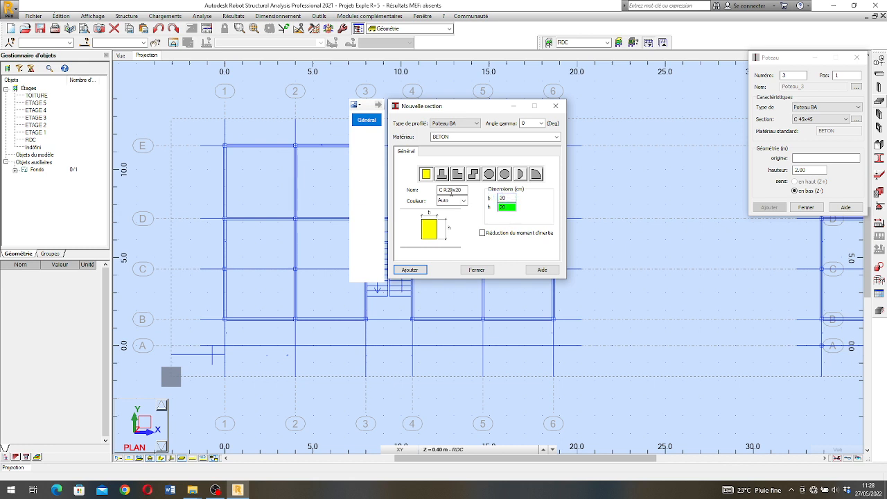
Step: Name the new section "Poteau 20x20", add it to the section list and close the section definition
drag(446, 190, 430, 192)
text(P)
text(oteau )
text(20)
key(BackSpace)
key(BackSpace)
text(20)
key(BackSpace)
key(BackSpace)
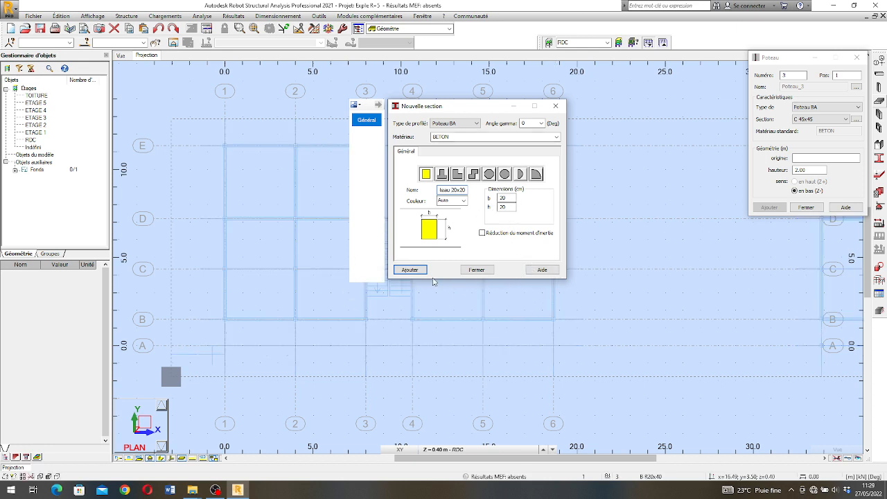
click(409, 270)
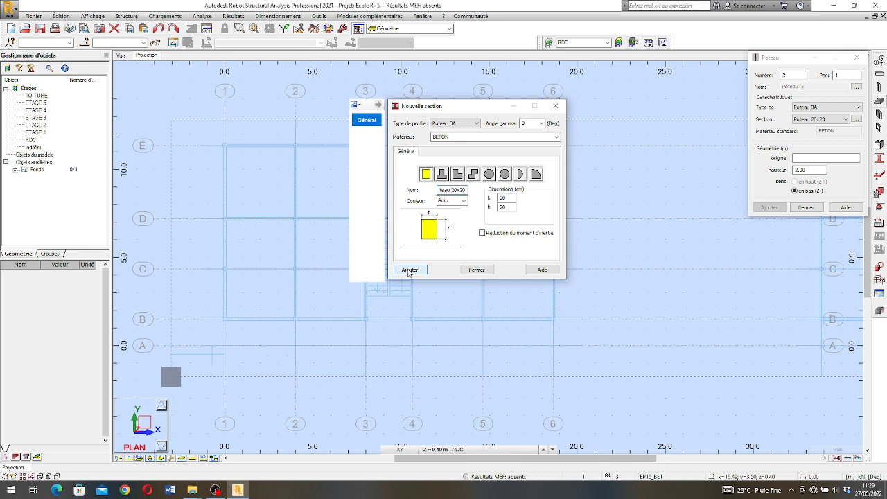
click(561, 106)
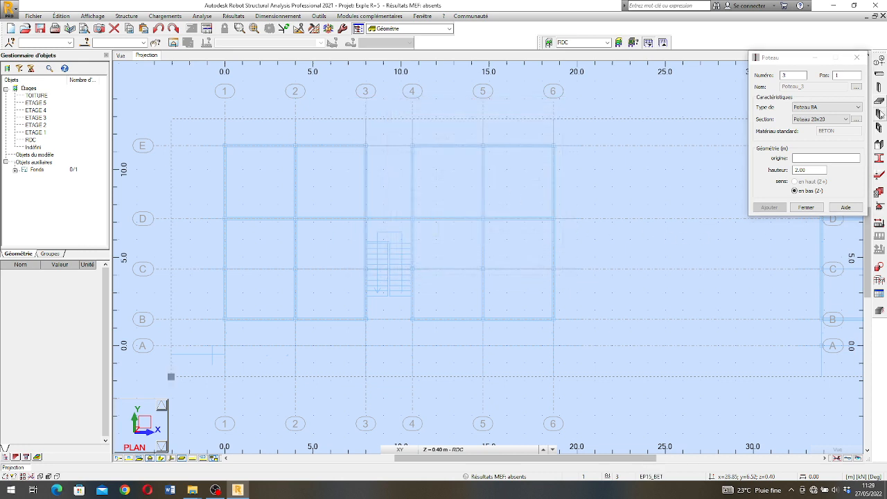
Step: Add a downward Poteau 20x20 column, 2.00 m high, with its origin at 31.00; 6.00; 0.40
click(846, 120)
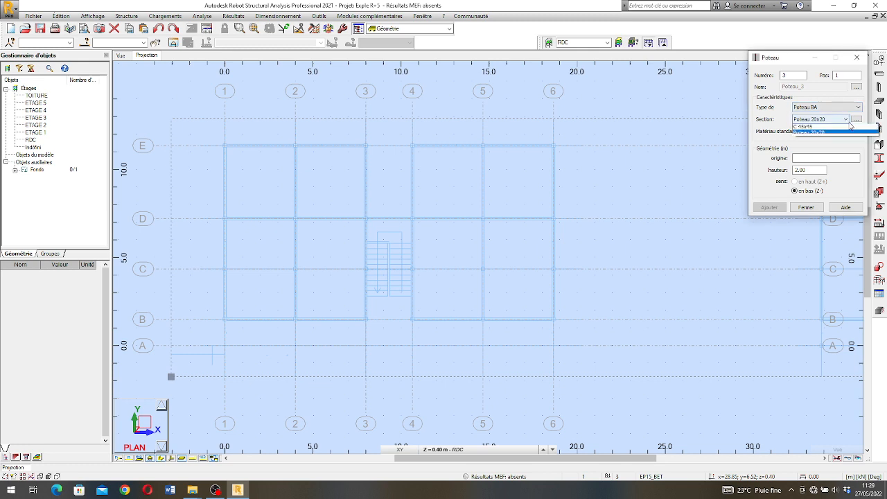
click(816, 134)
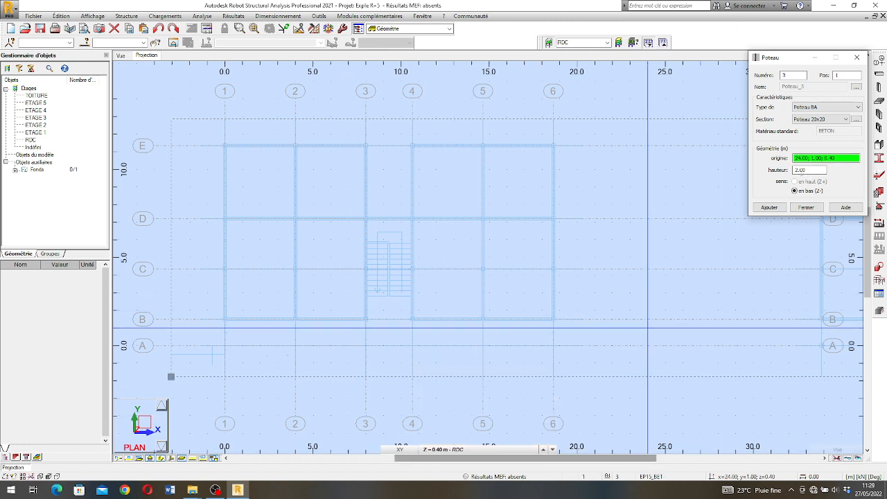
click(807, 158)
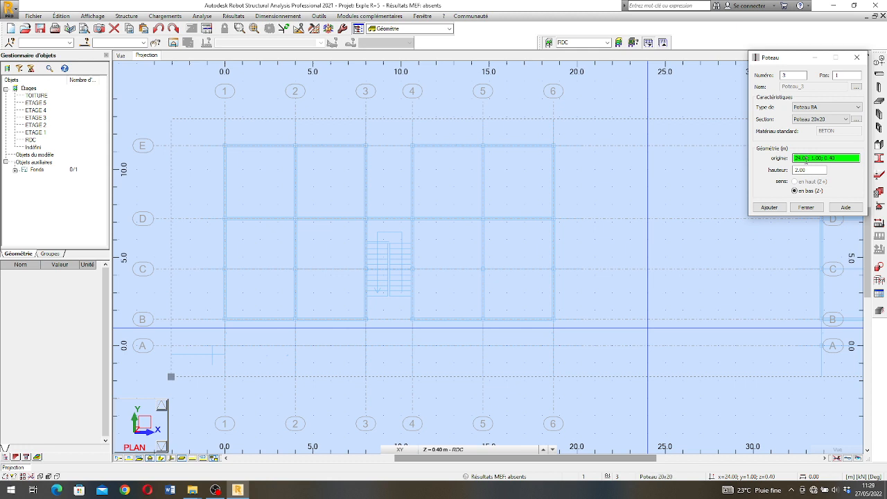
click(808, 170)
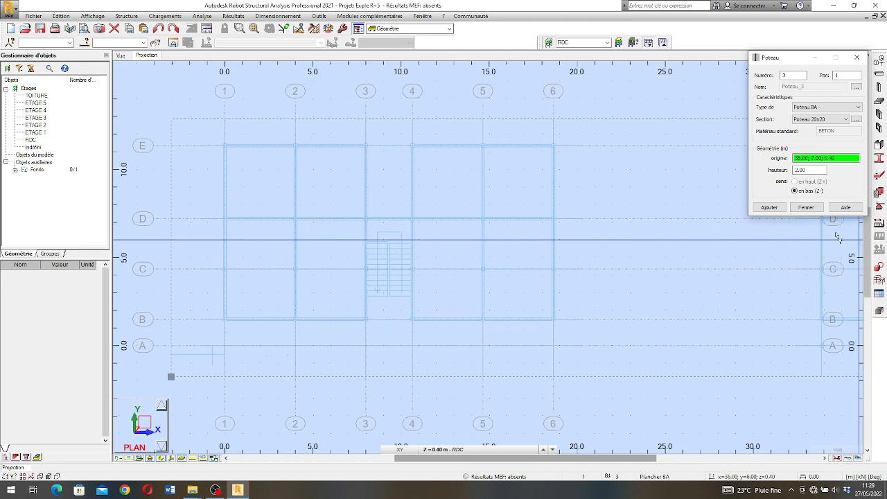
click(446, 449)
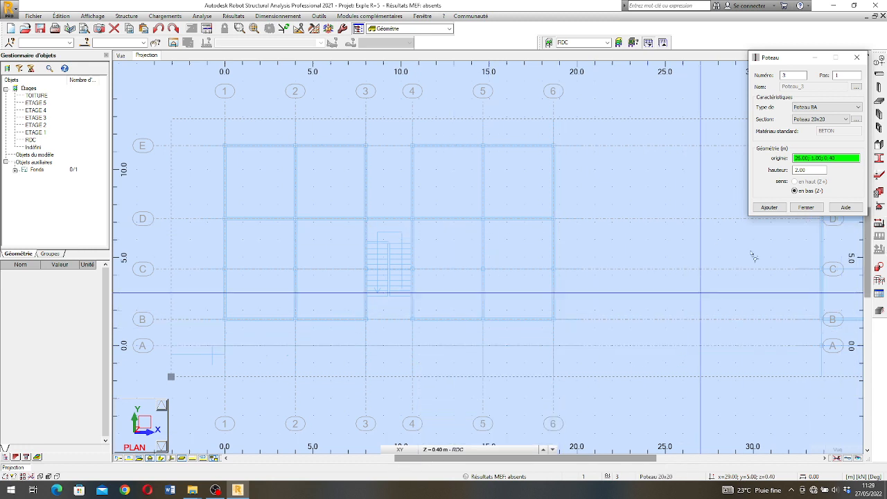
click(812, 170)
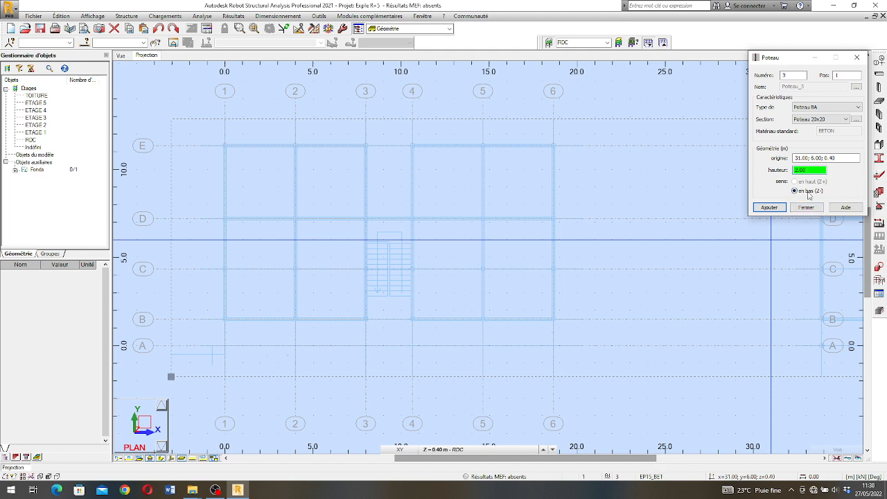
click(771, 209)
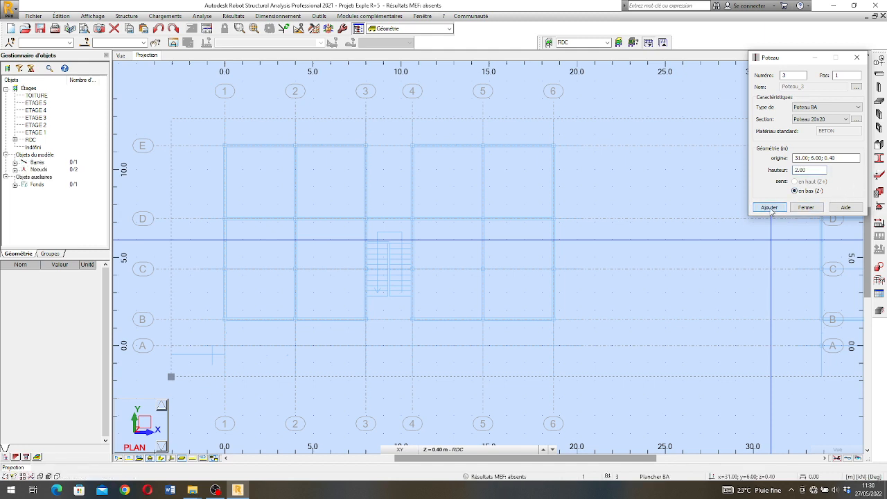
Step: Place Poteau 20x20 columns where axes 1 and 2 cross axes E, D, C and B
click(224, 146)
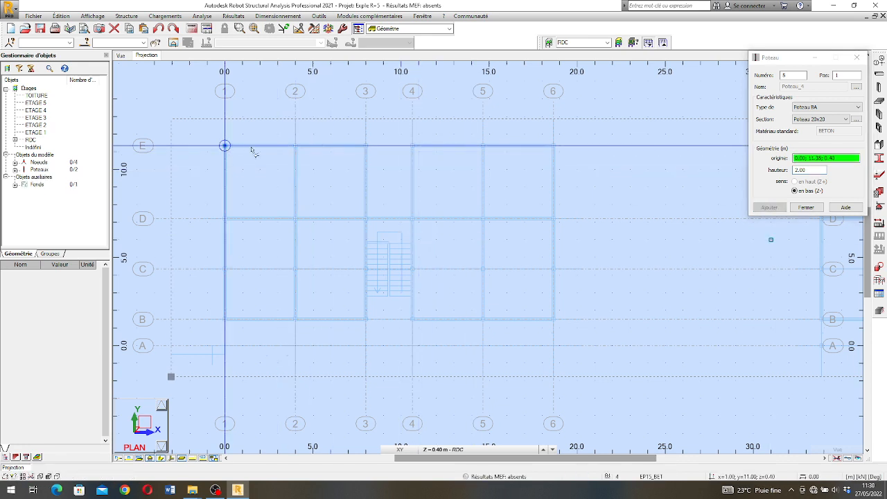
click(295, 145)
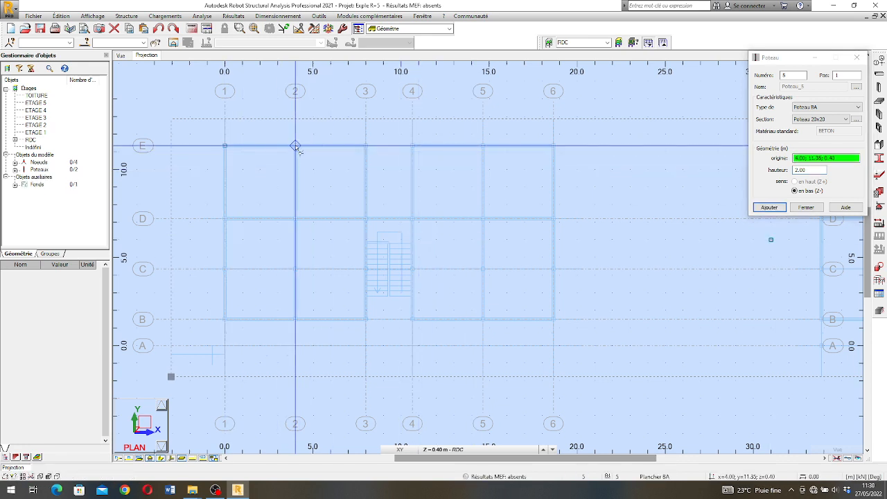
click(224, 219)
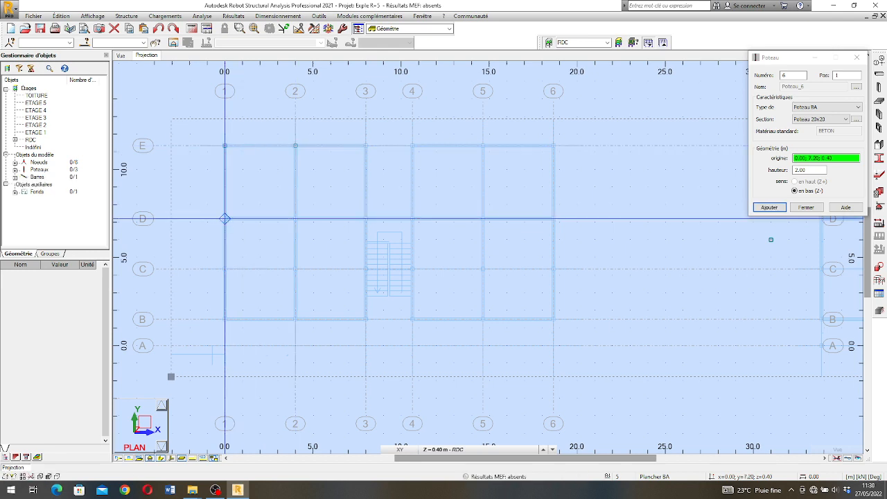
click(296, 219)
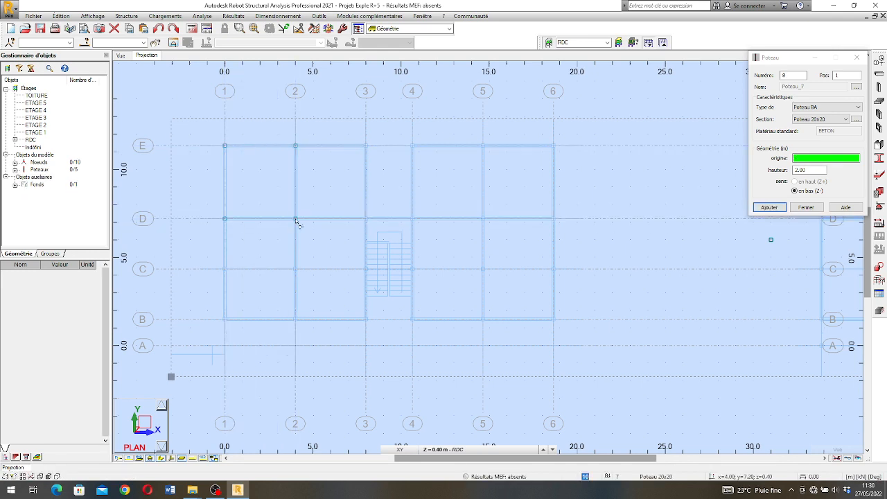
click(225, 269)
click(295, 269)
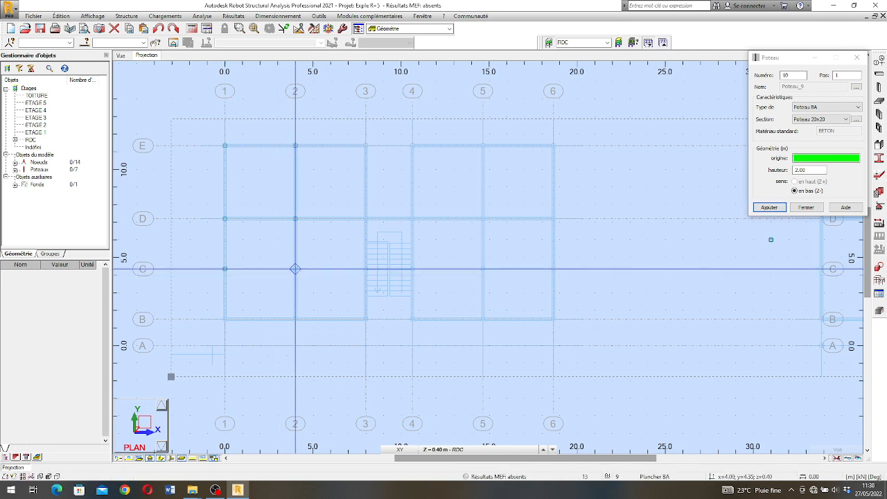
click(225, 319)
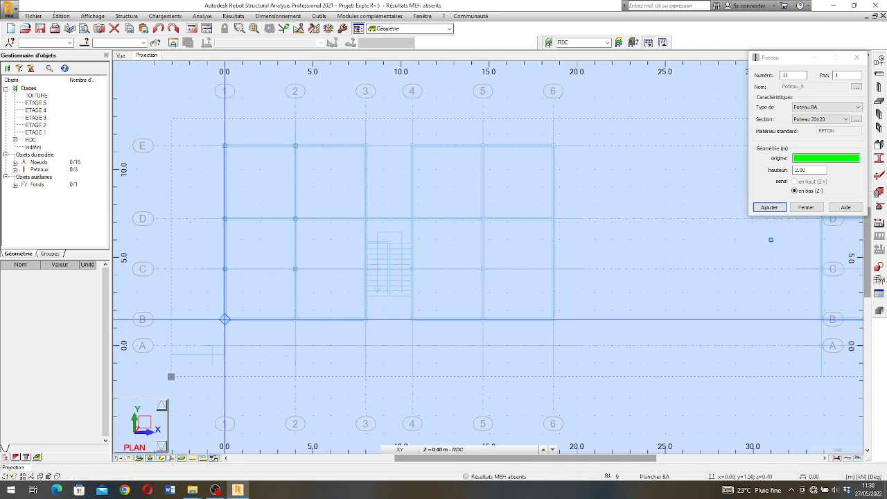
click(295, 319)
Step: Place columns along axis 3 at its intersections with axes B, C, D and E
click(366, 319)
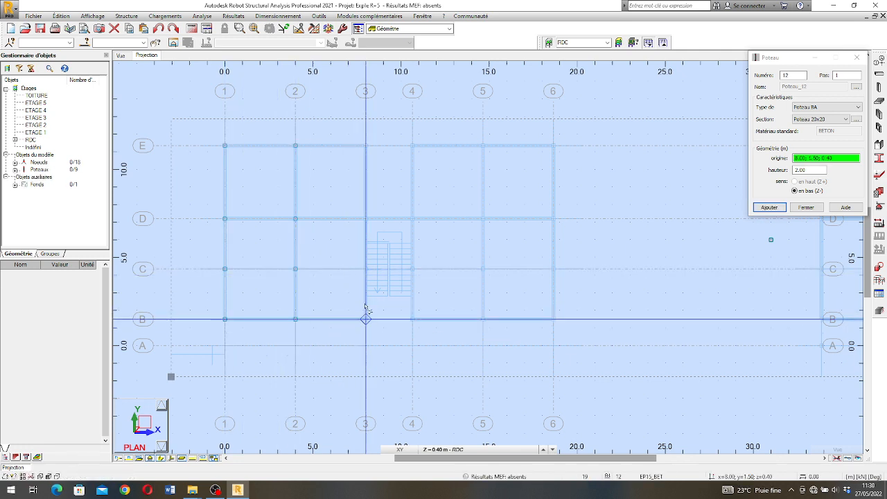
click(366, 269)
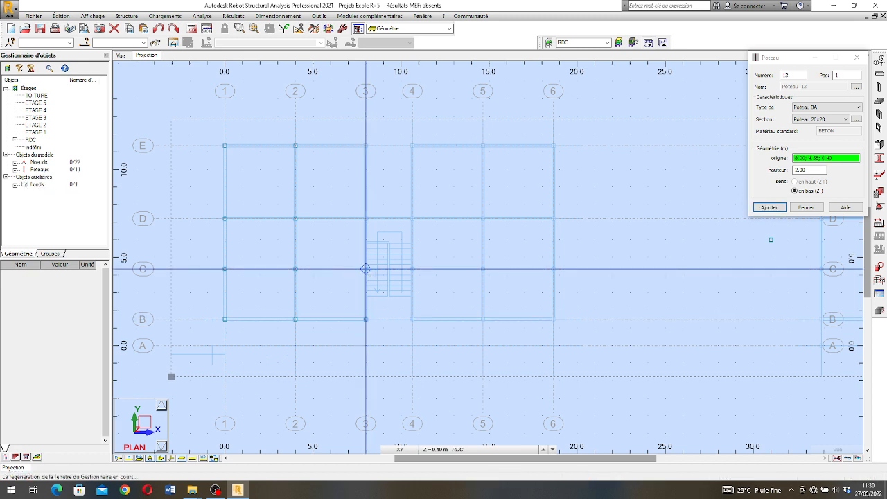
click(366, 219)
click(366, 146)
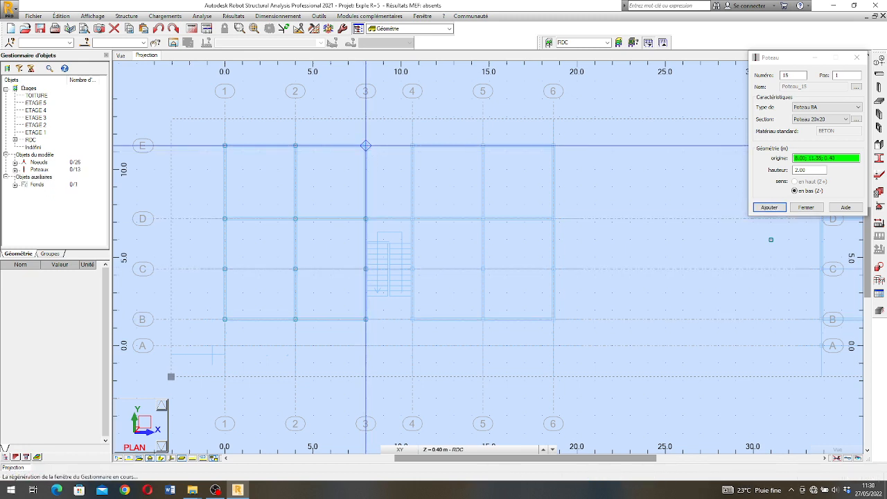
Step: Place columns along axis 4 at its intersections with axes E, D, C and B
click(412, 146)
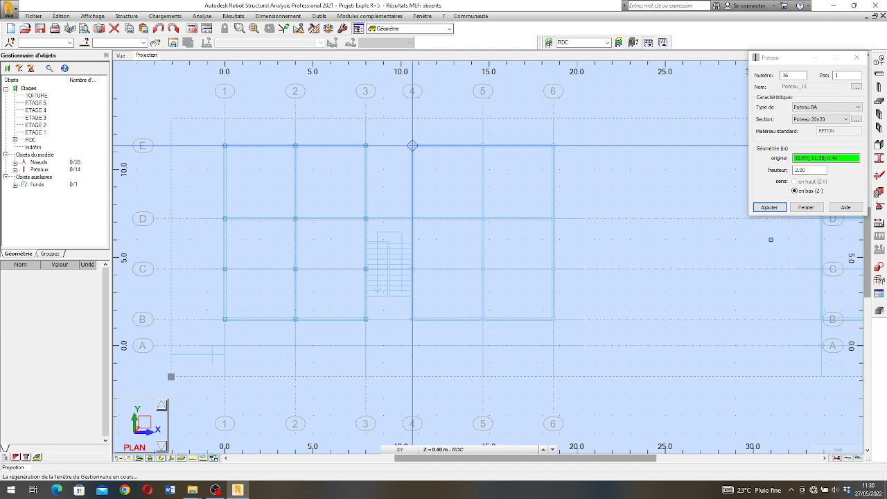
click(412, 219)
click(412, 269)
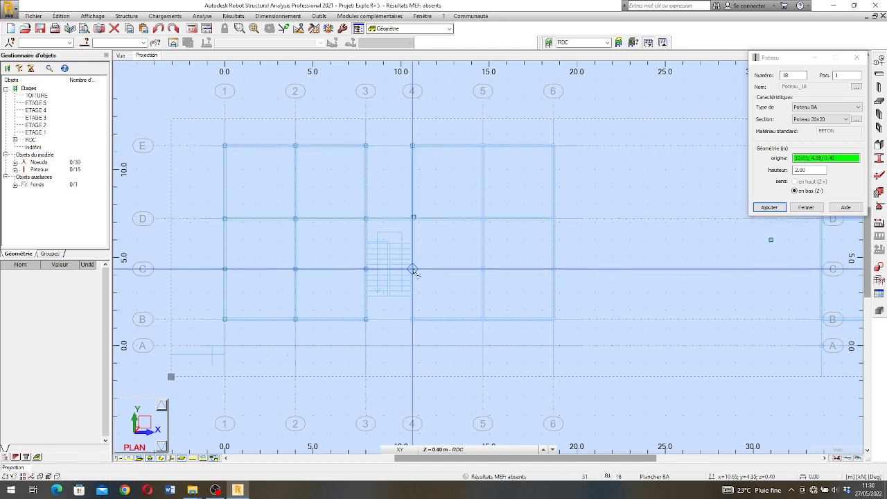
click(412, 319)
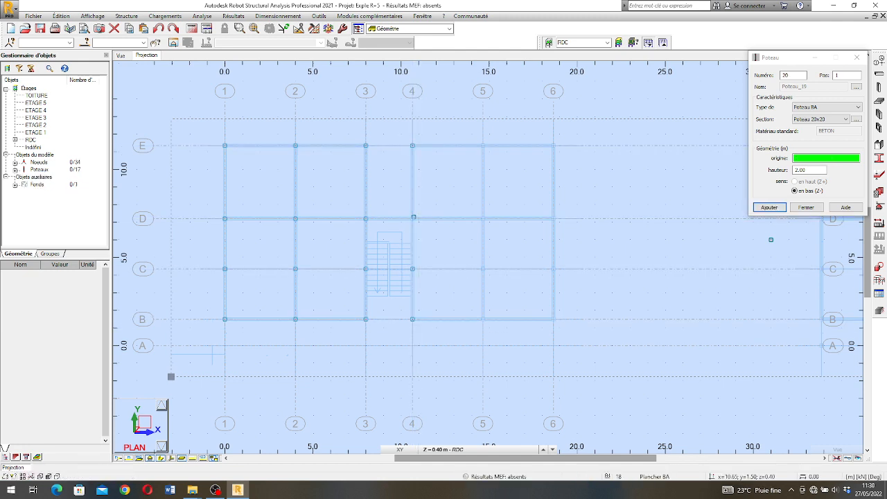
Step: Place Poteau 20x20 columns along axis 5 at its intersections with axes B, C, D and E
click(483, 320)
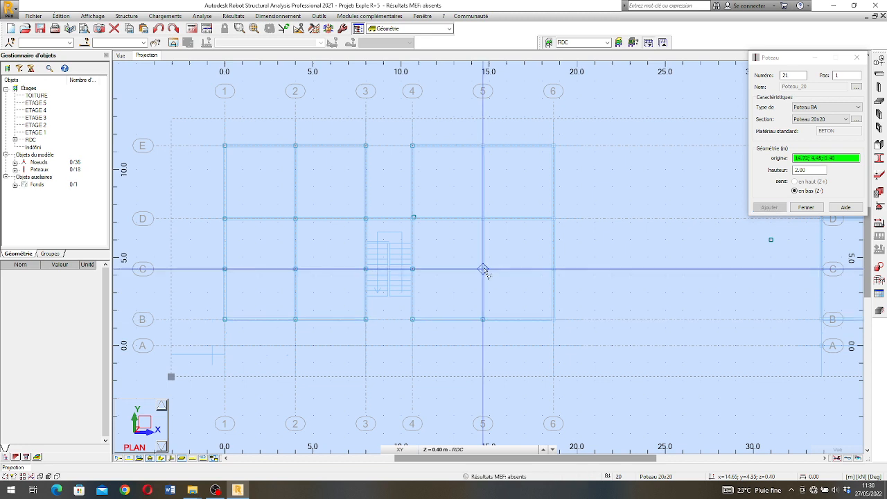
click(483, 219)
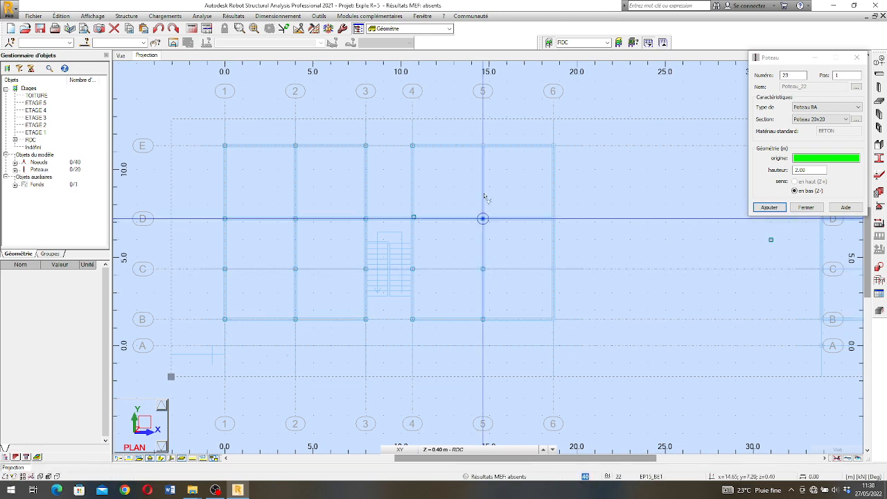
click(483, 146)
Step: Place columns along axis 6 at axes E and D and one near axis B, ending column placement
click(553, 146)
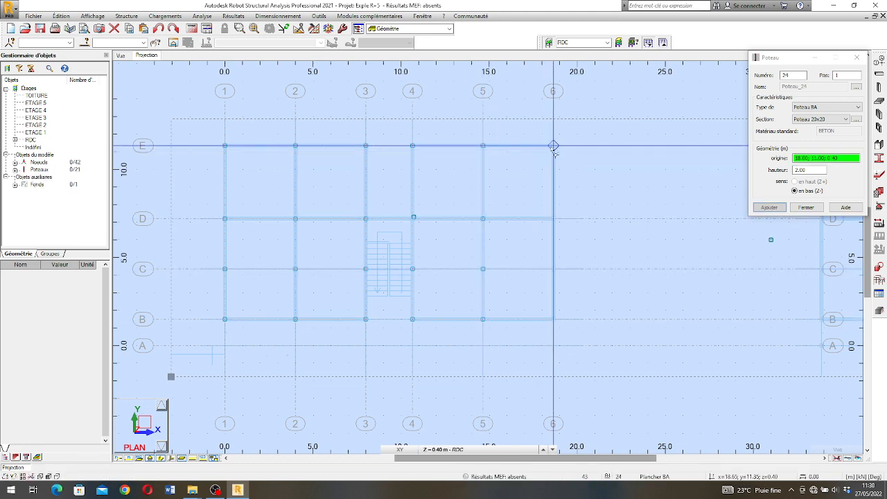
click(554, 219)
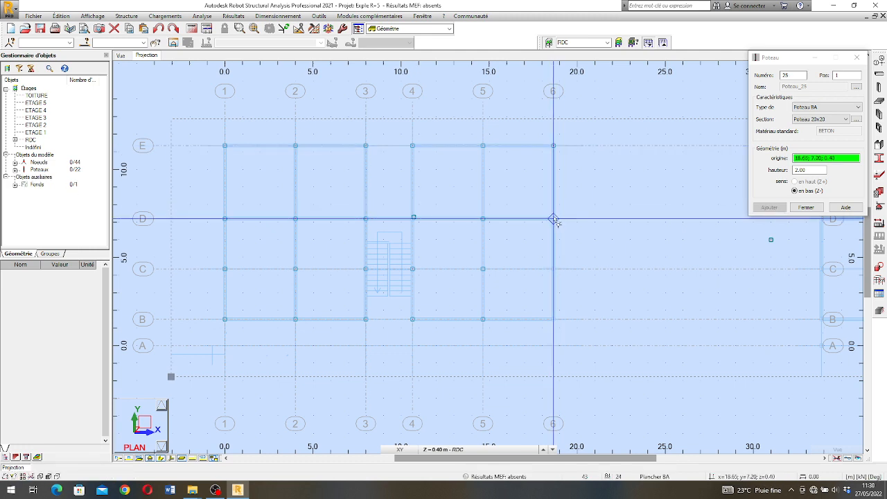
click(553, 321)
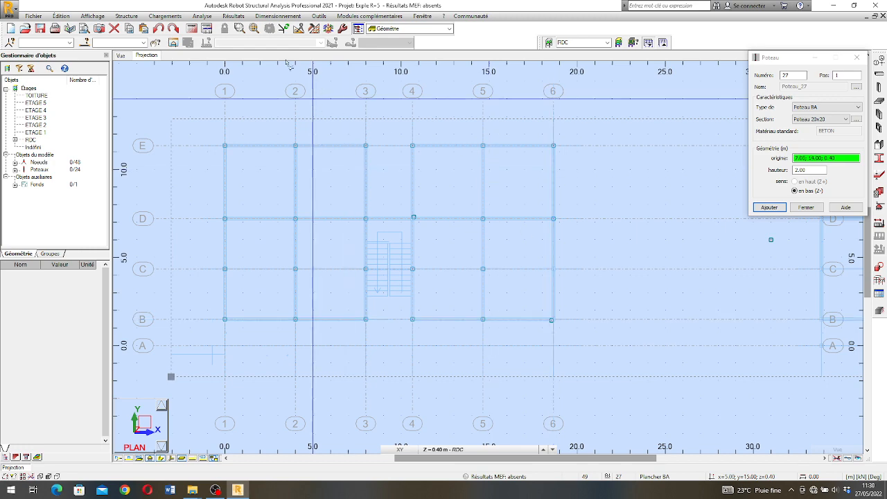
click(857, 60)
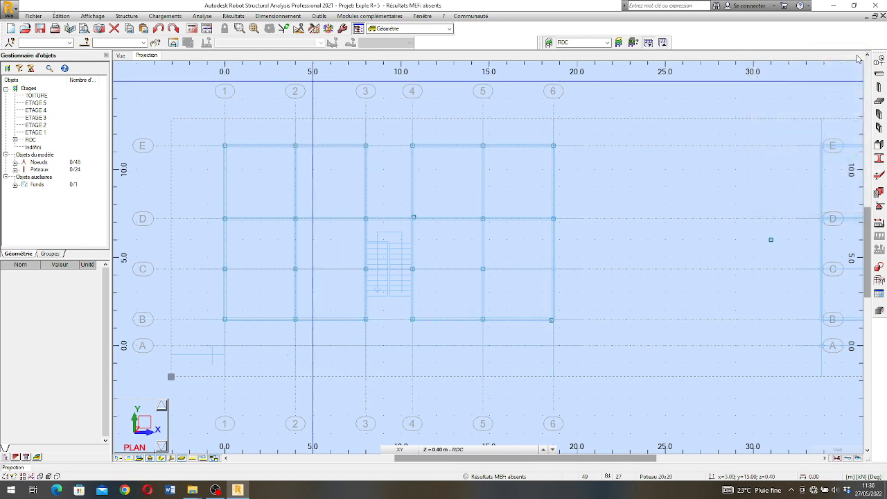
Step: Delete the misplaced column beside the intersection of axes 6 and B, together with its leftover RDC-level node
scroll(553, 335, up, 1)
scroll(558, 326, up, 5)
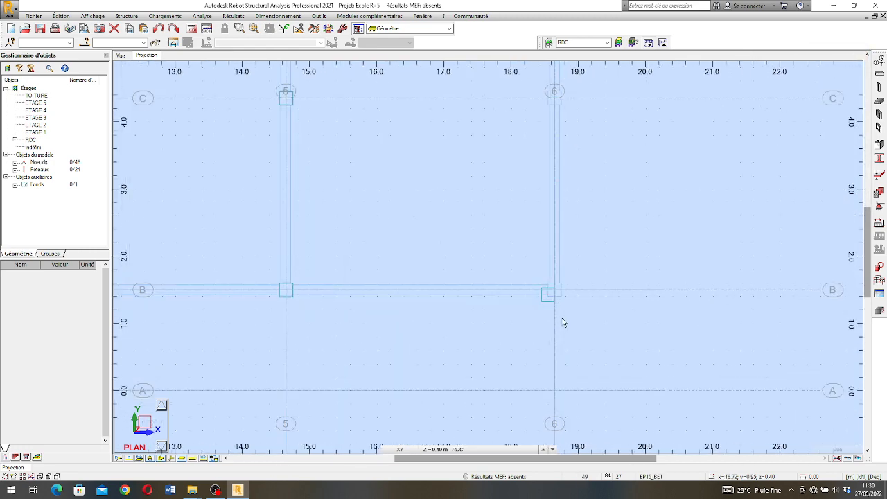
scroll(452, 264, down, 2)
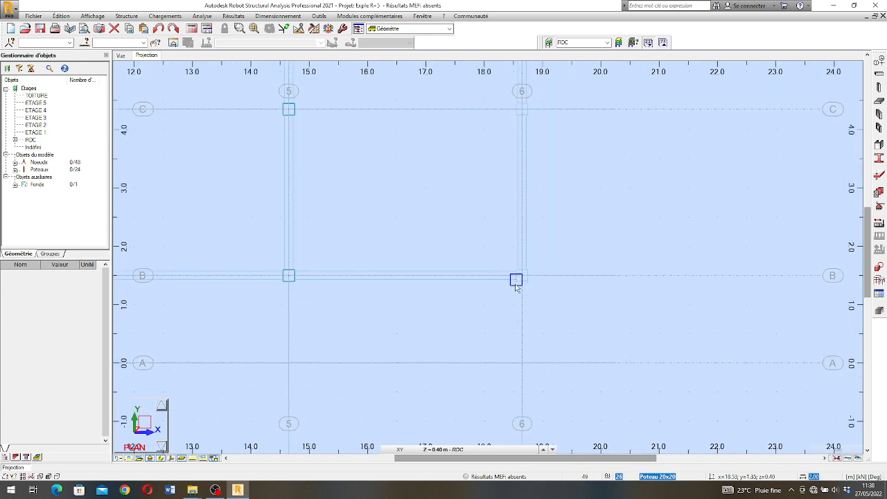
click(516, 285)
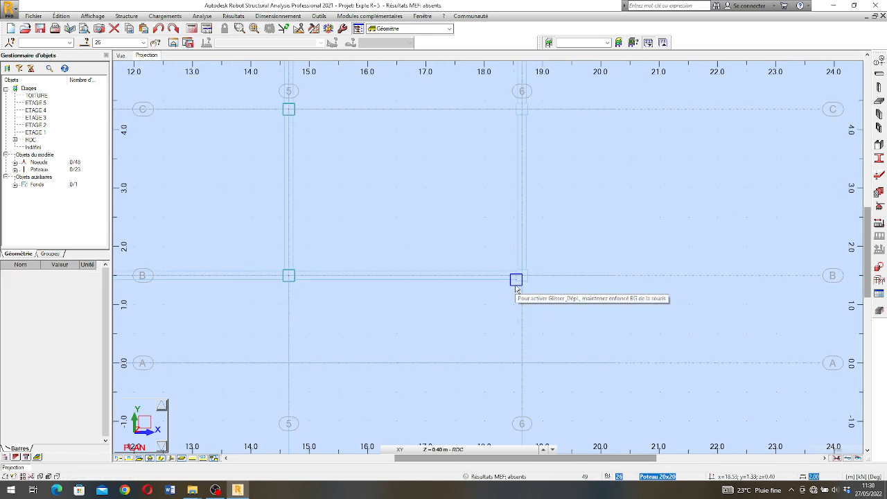
key(Delete)
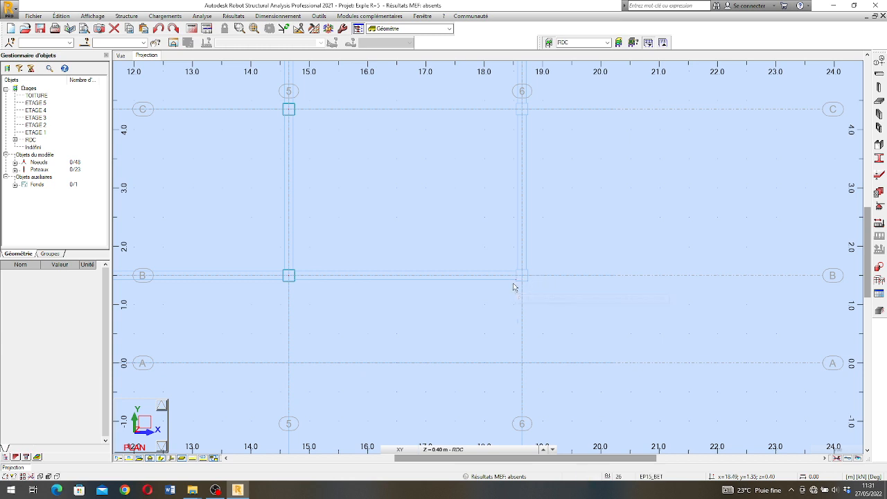
click(517, 284)
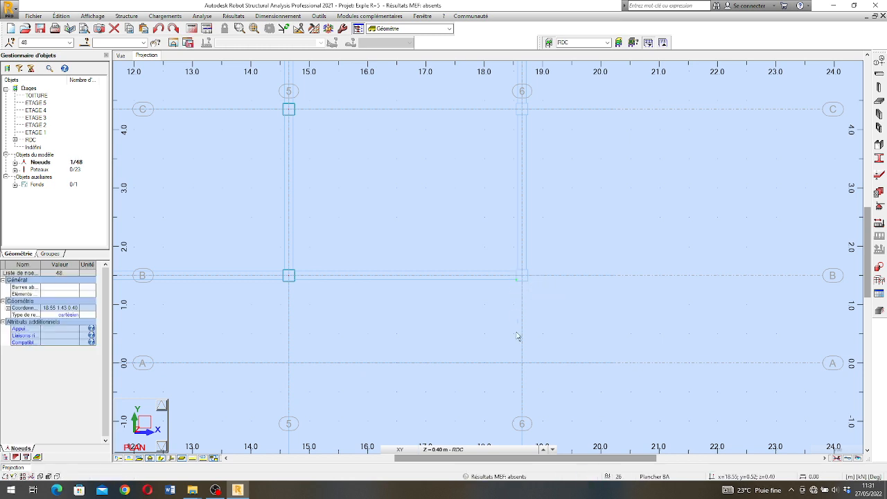
key(Delete)
Step: Delete the stray column standing outside the grid at 31.00; 6.00
scroll(408, 299, down, 2)
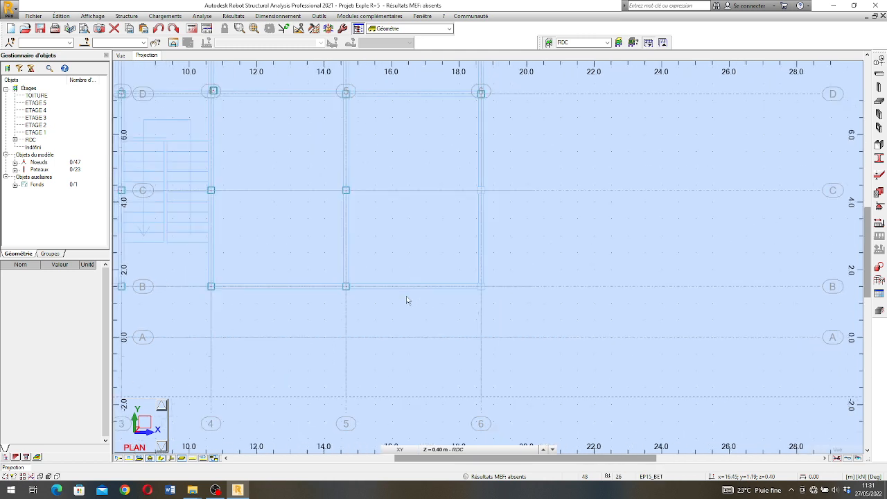
scroll(410, 299, down, 1)
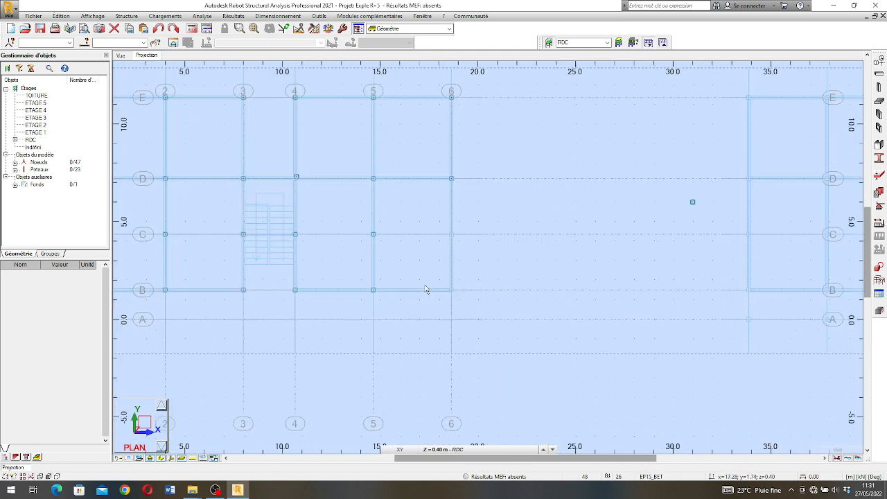
click(681, 215)
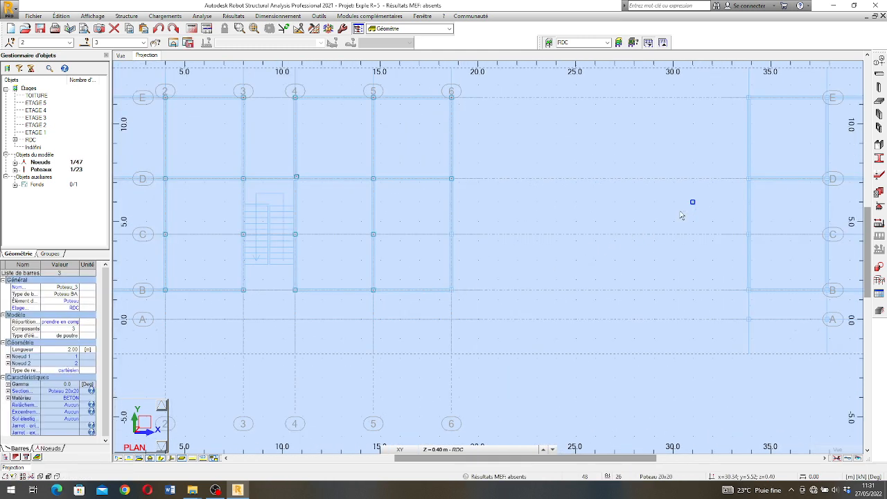
key(Delete)
scroll(551, 267, down, 1)
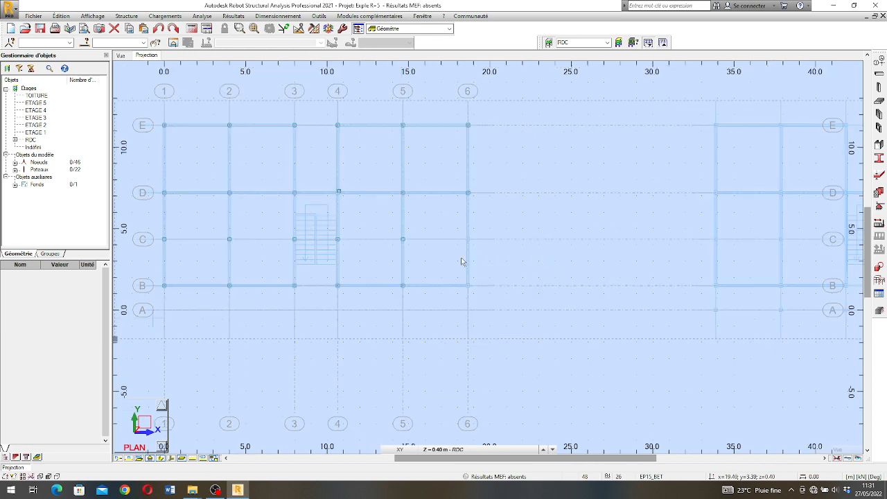
Step: Add downward Poteau 20x20 columns, 2.00 m high, where axis 6 crosses axes C and B
click(879, 87)
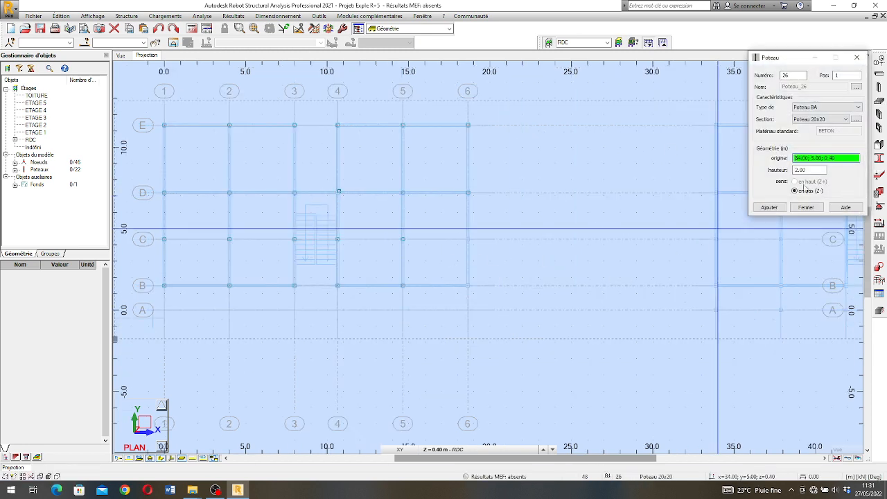
scroll(471, 263, up, 2)
click(468, 228)
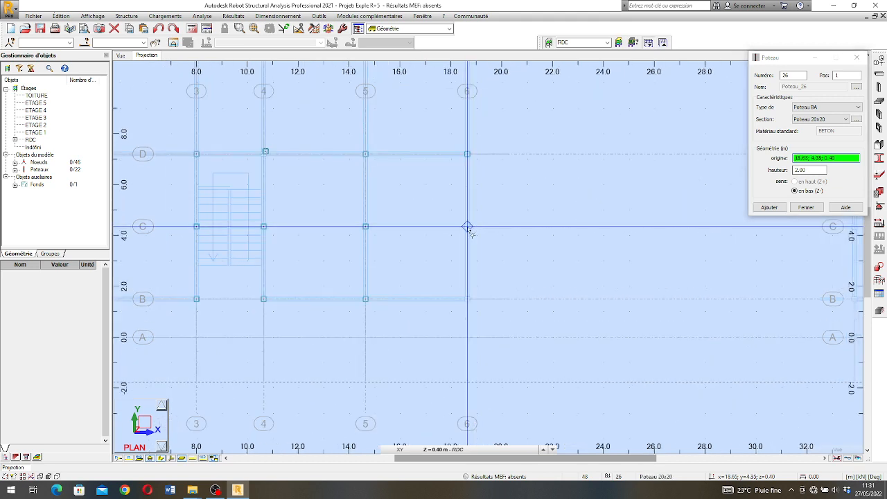
click(467, 298)
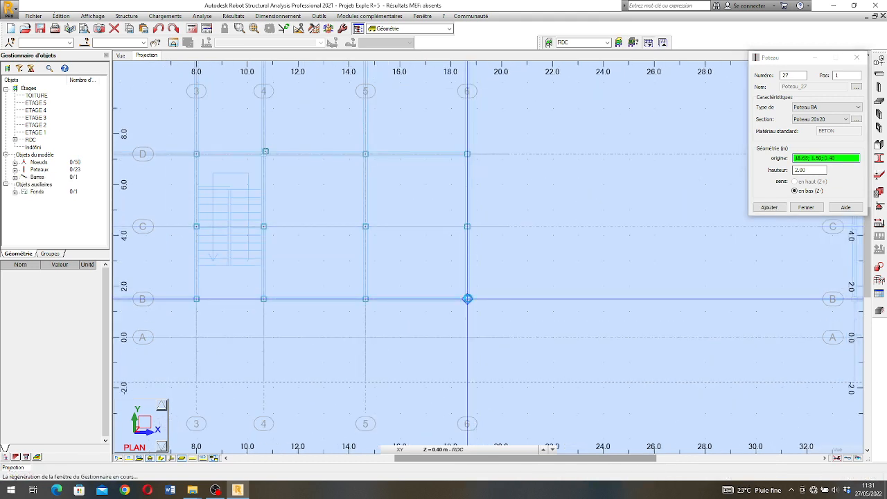
click(857, 57)
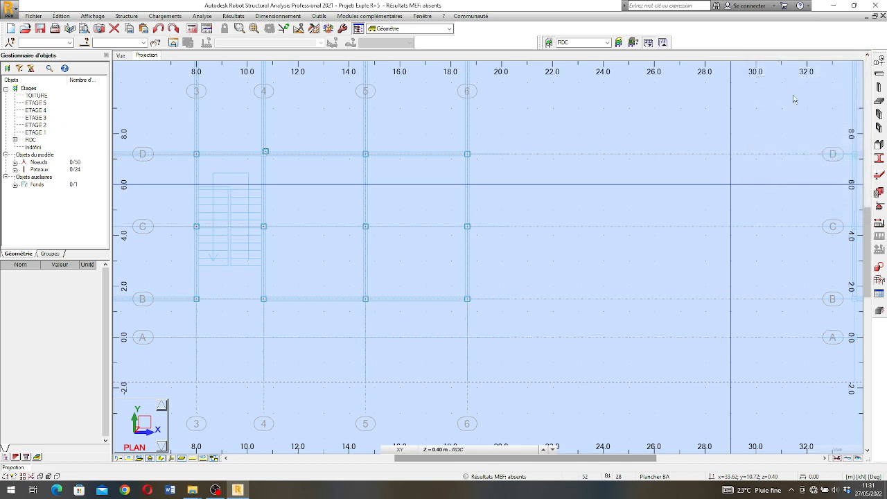
Step: Show the structure in the 3D view with the section sketches (Croquis des profilés) displayed on the columns
scroll(528, 256, down, 2)
scroll(517, 266, down, 4)
scroll(377, 195, up, 3)
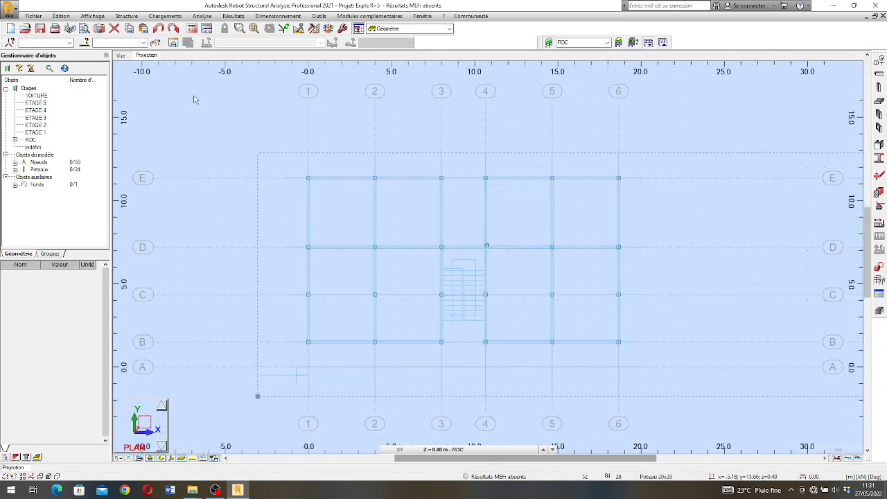
click(119, 56)
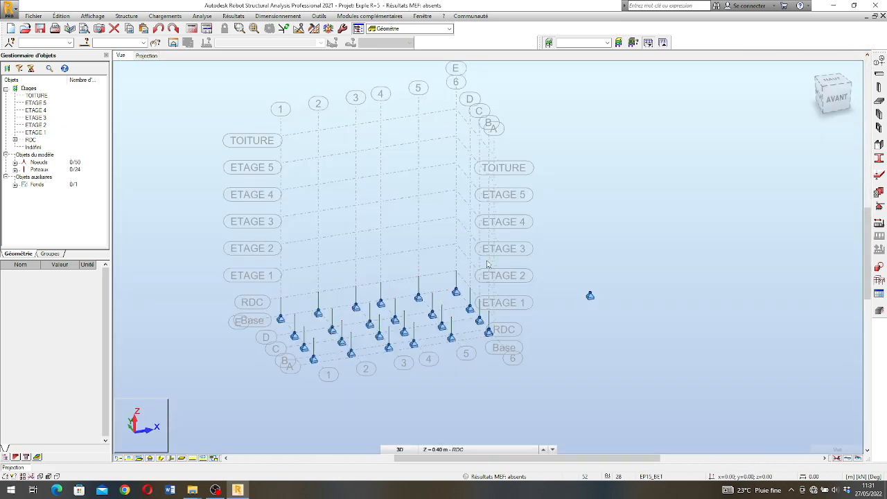
scroll(443, 212, down, 3)
scroll(373, 331, up, 4)
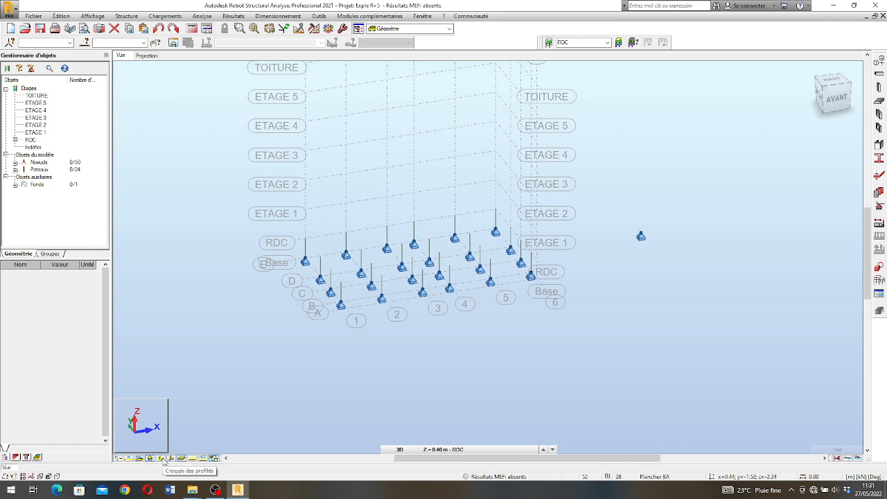
click(161, 459)
scroll(414, 291, up, 5)
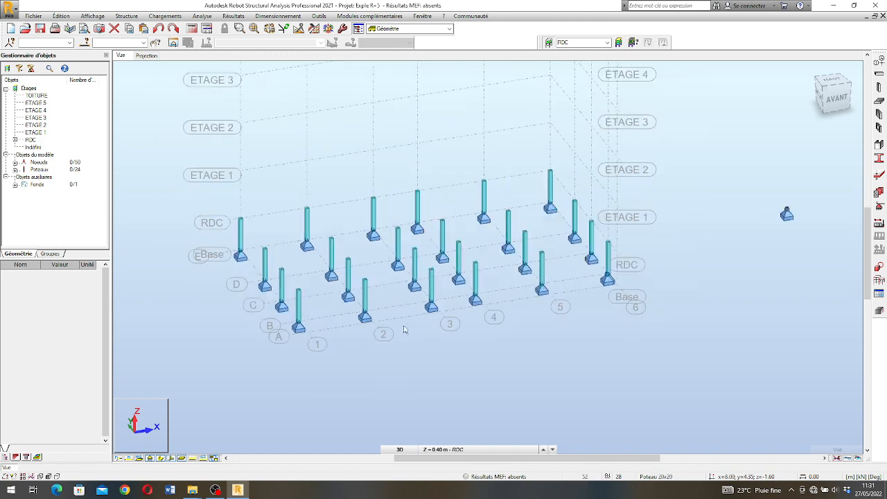
Step: Delete the isolated support node left outside the building grid in the 3D view
scroll(404, 332, down, 2)
right_click(405, 357)
click(372, 258)
drag(398, 303, 414, 306)
scroll(414, 307, up, 1)
scroll(414, 306, down, 2)
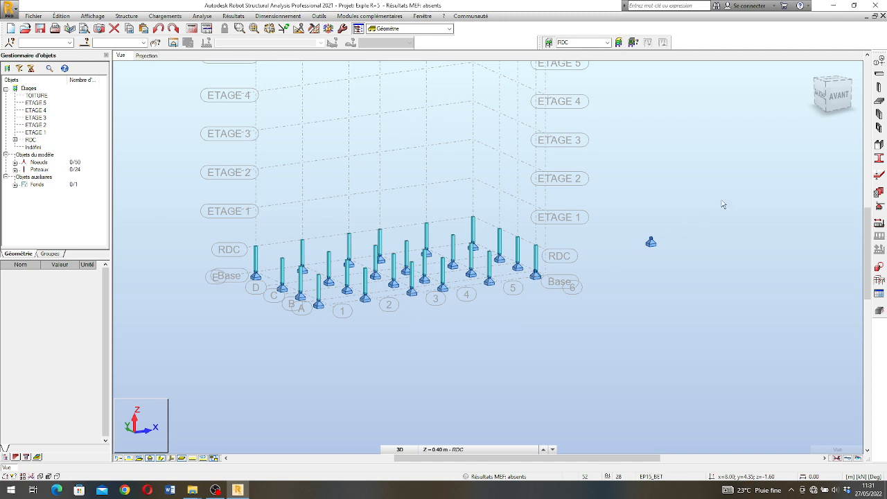
drag(631, 293, 629, 296)
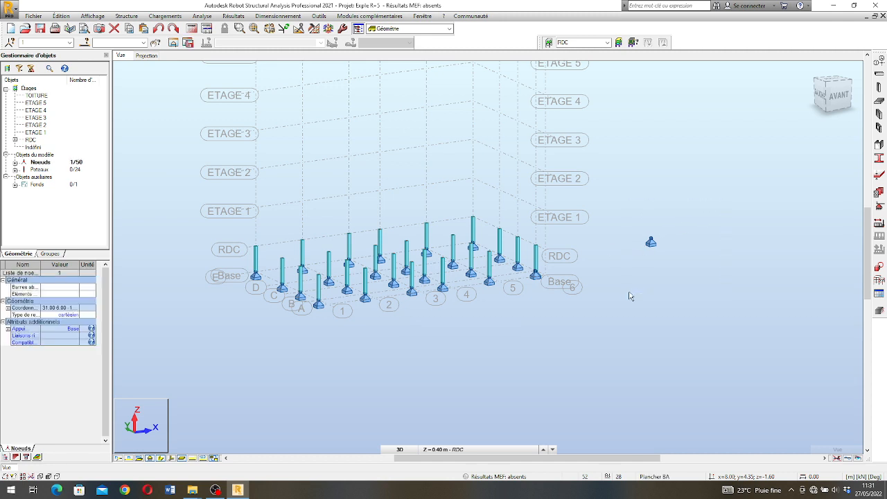
key(Delete)
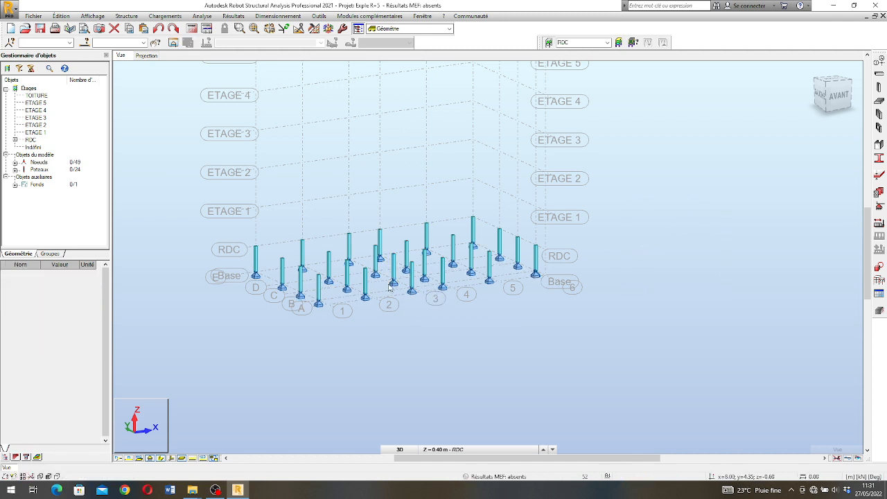
Step: Return to the plan projection and set its working level to Base, Z = -1.60 m
scroll(402, 288, up, 2)
right_click(335, 339)
click(372, 373)
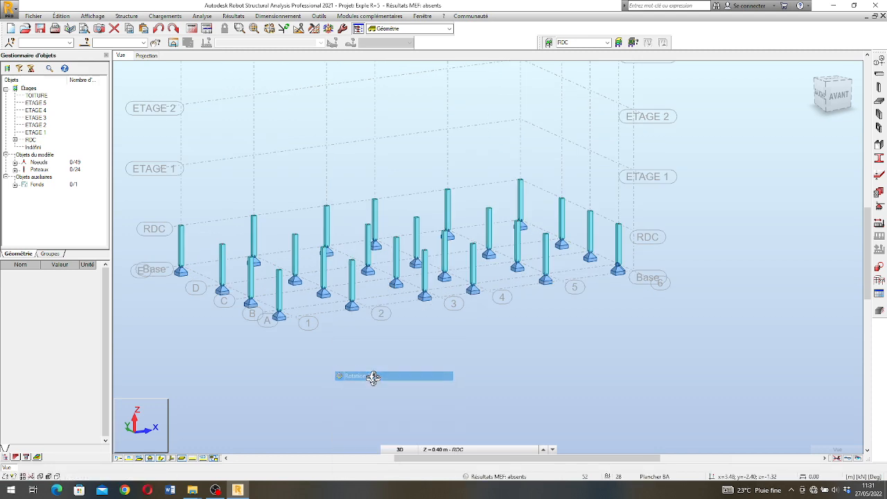
drag(406, 329, 402, 295)
scroll(410, 257, down, 2)
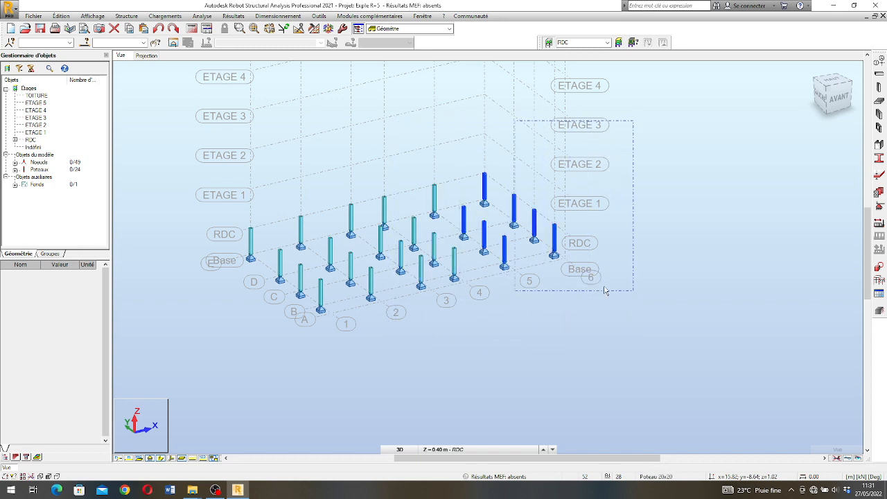
click(146, 55)
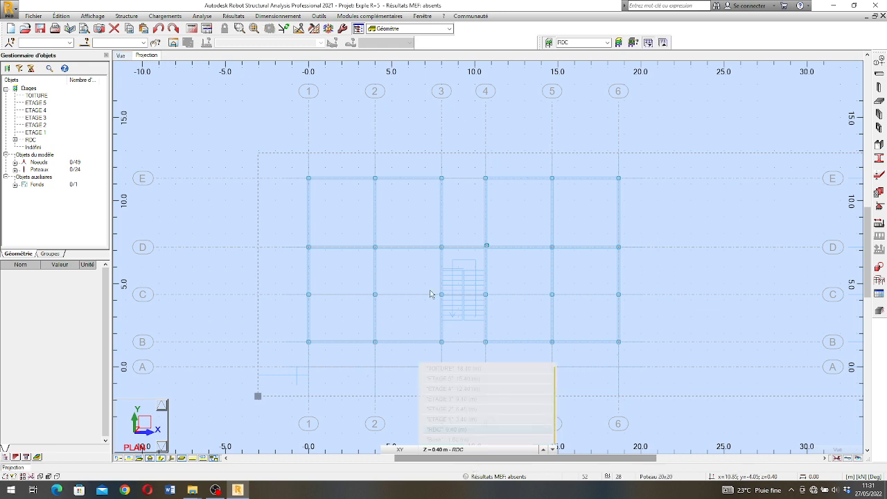
click(553, 450)
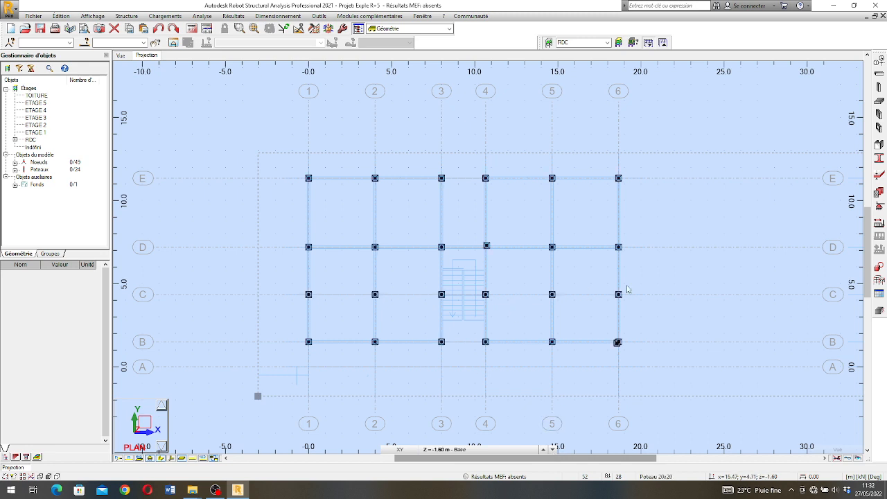
Step: Check the number of base-level support nodes by selecting all of them across the building grid
drag(697, 136, 232, 367)
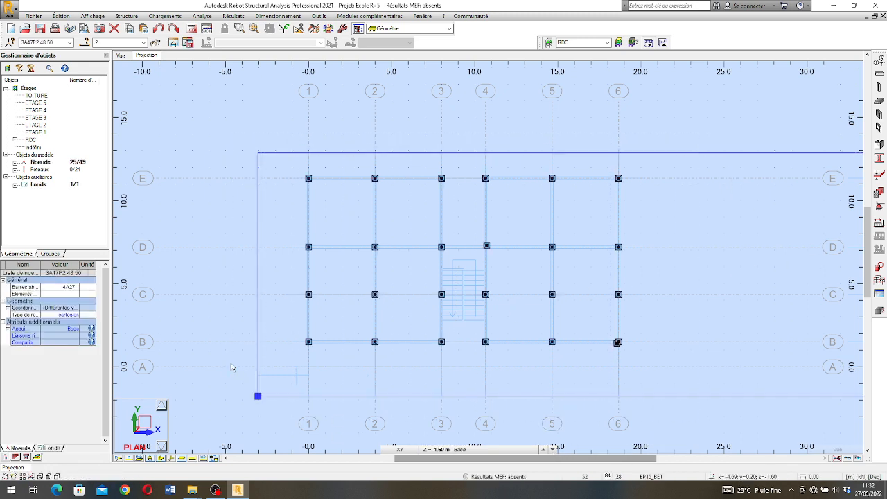
click(218, 283)
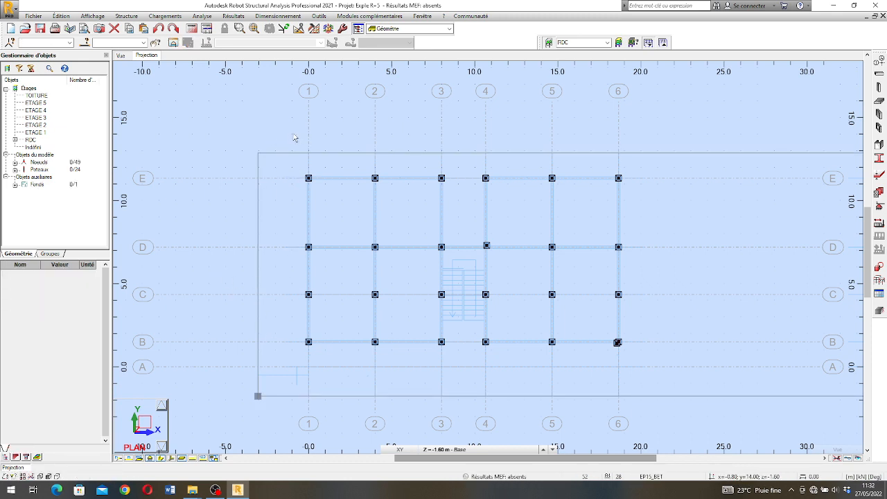
drag(208, 131, 641, 397)
Step: Delete the stray support node beside the column at the intersection of axes B and 6
scroll(614, 367, up, 1)
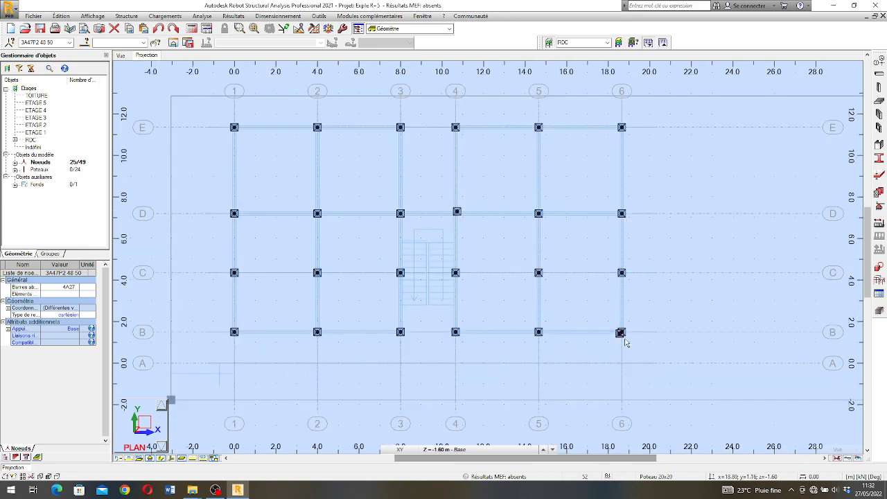
scroll(619, 336, up, 2)
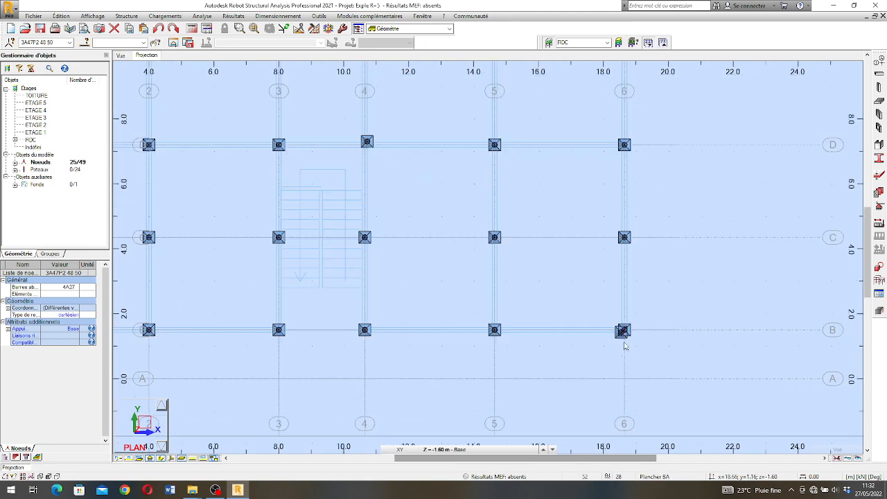
click(622, 331)
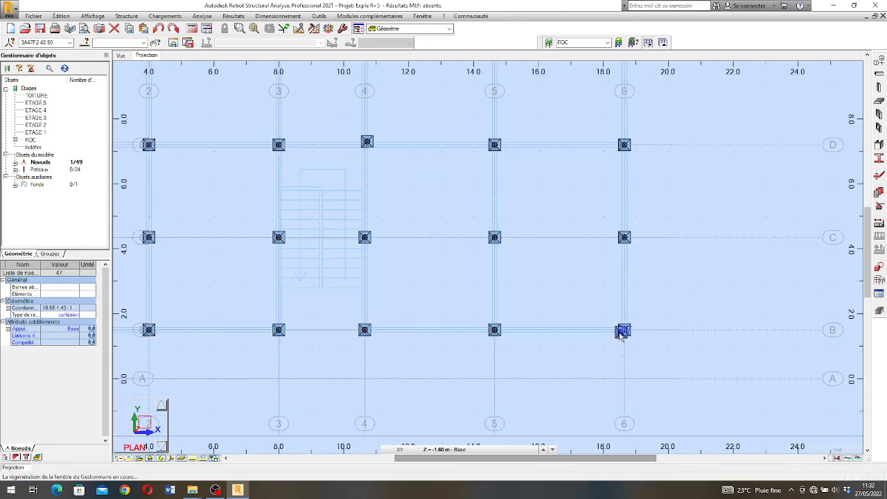
key(Delete)
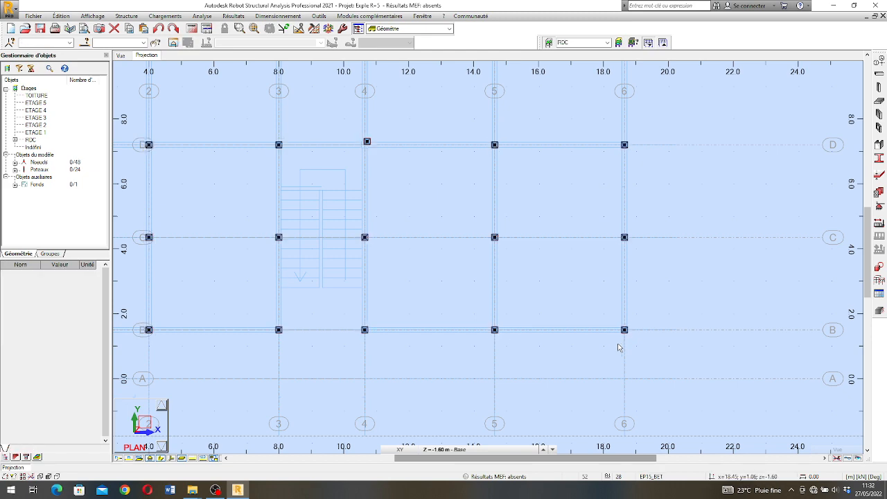
Step: Assign the nodal support Encastrement to all base-level column nodes of the building grid
scroll(618, 348, down, 8)
scroll(408, 346, down, 1)
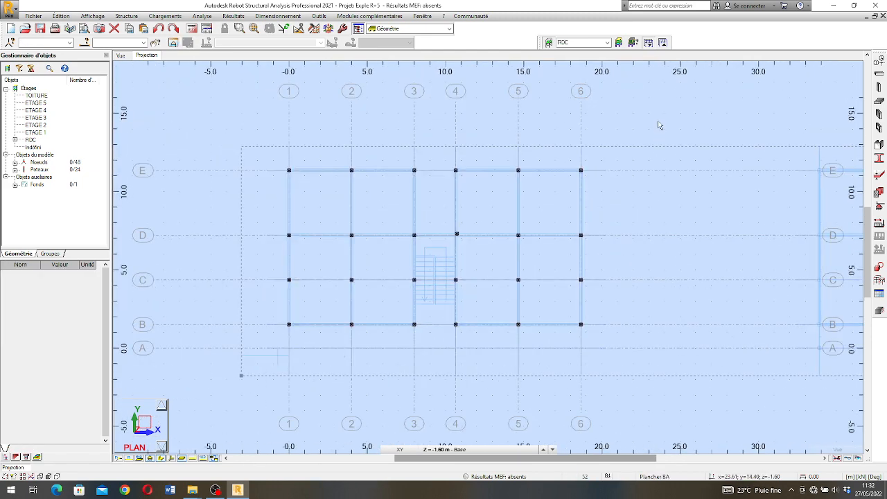
drag(660, 120, 244, 345)
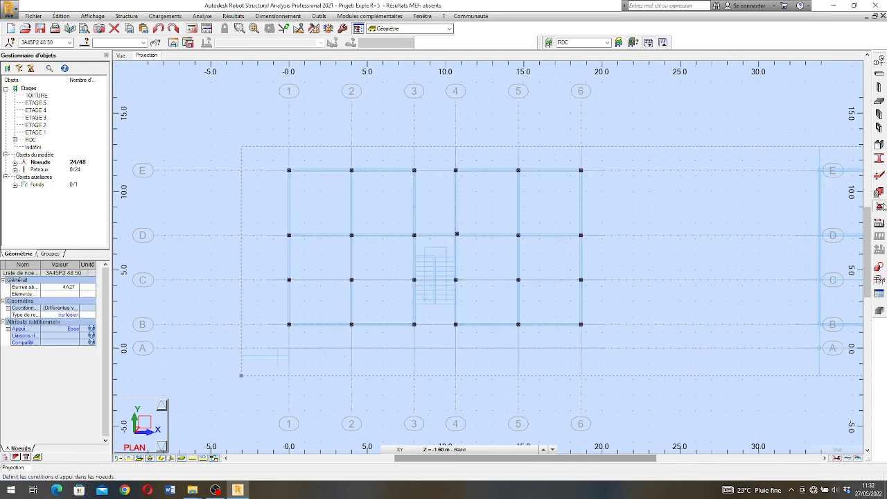
click(881, 206)
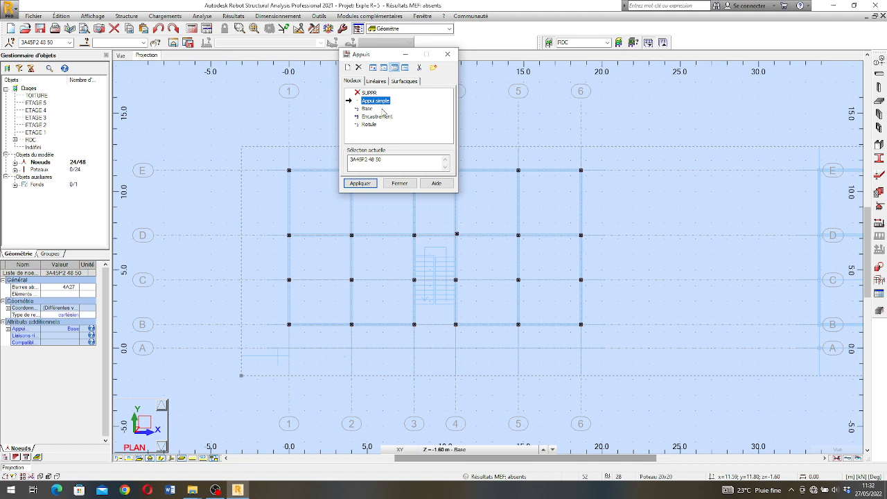
click(381, 116)
click(360, 184)
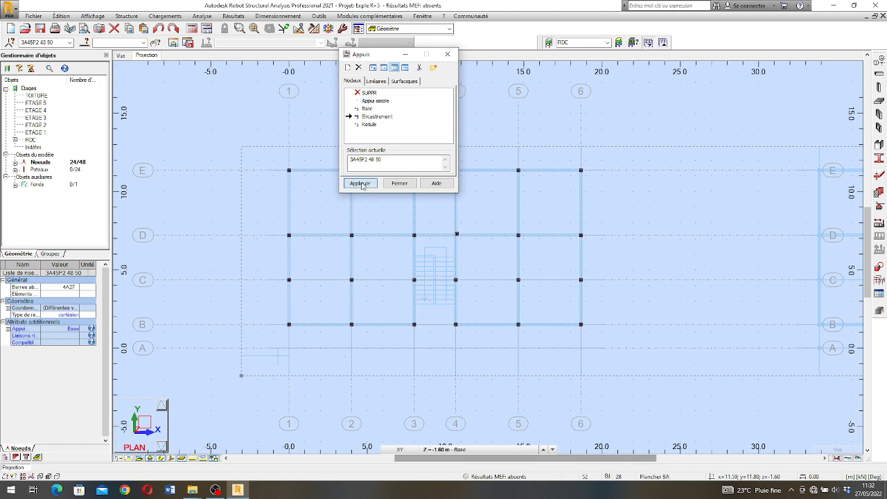
click(447, 54)
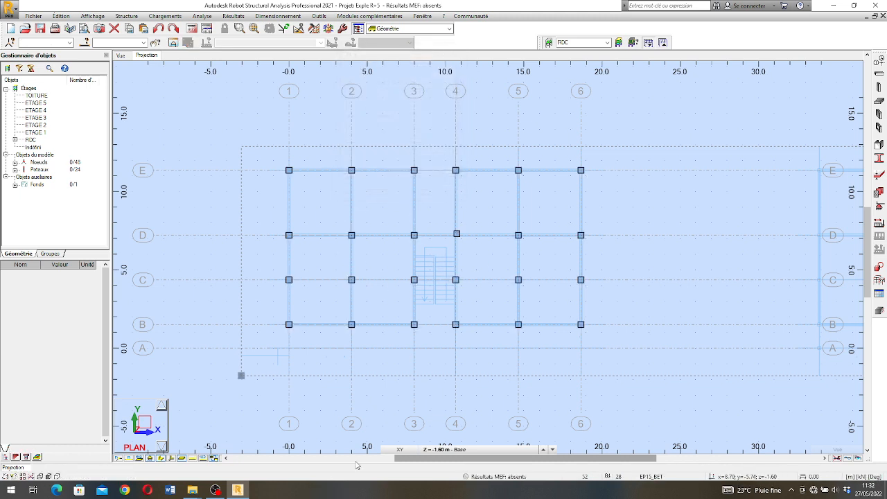
Step: Inspect the column base supports in the 3D view from several angles
click(120, 54)
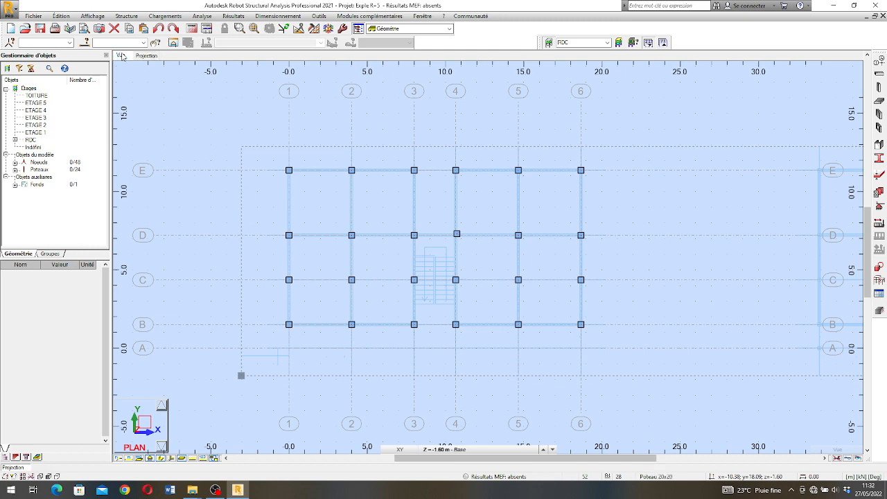
scroll(352, 312, up, 1)
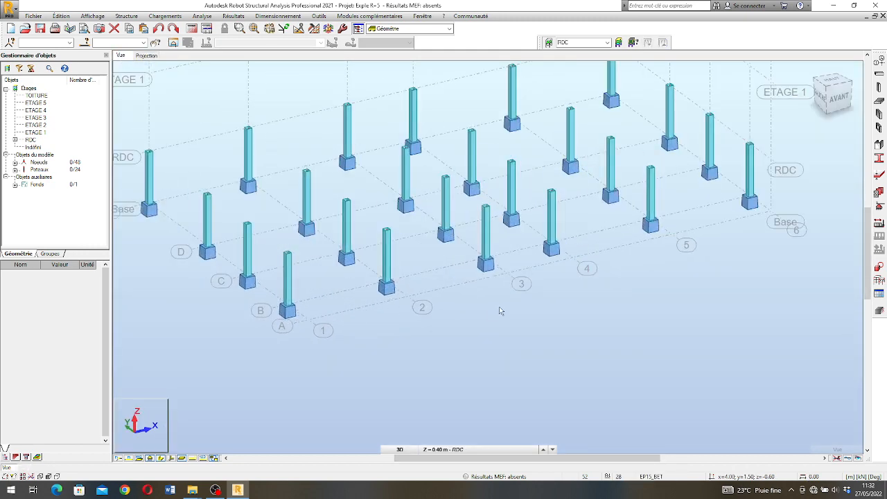
scroll(501, 311, up, 1)
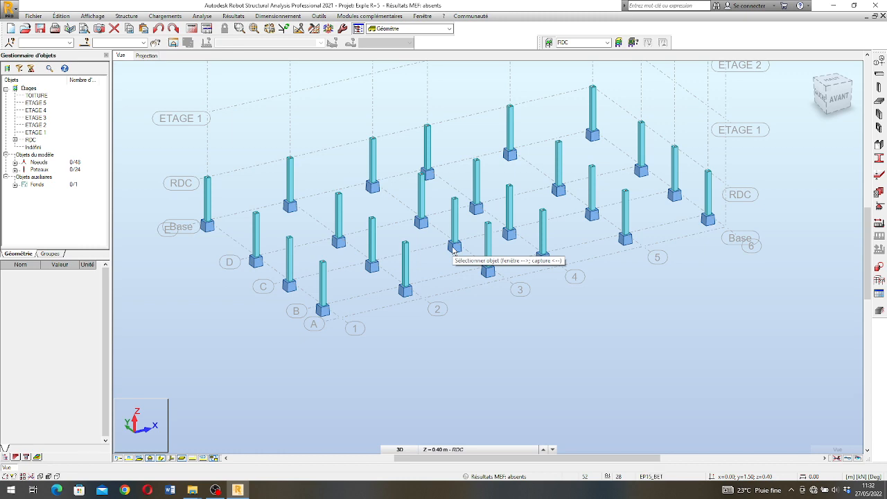
scroll(344, 198, up, 1)
scroll(363, 192, down, 3)
right_click(476, 326)
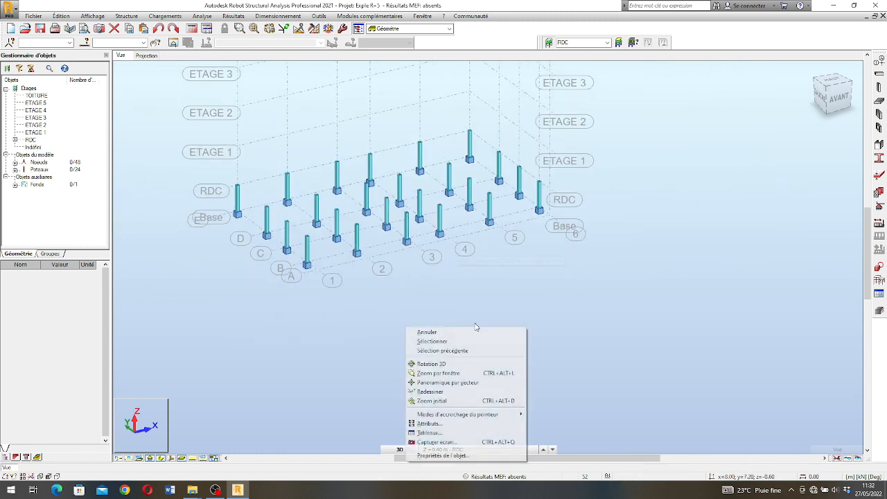
click(431, 364)
drag(443, 280, 410, 259)
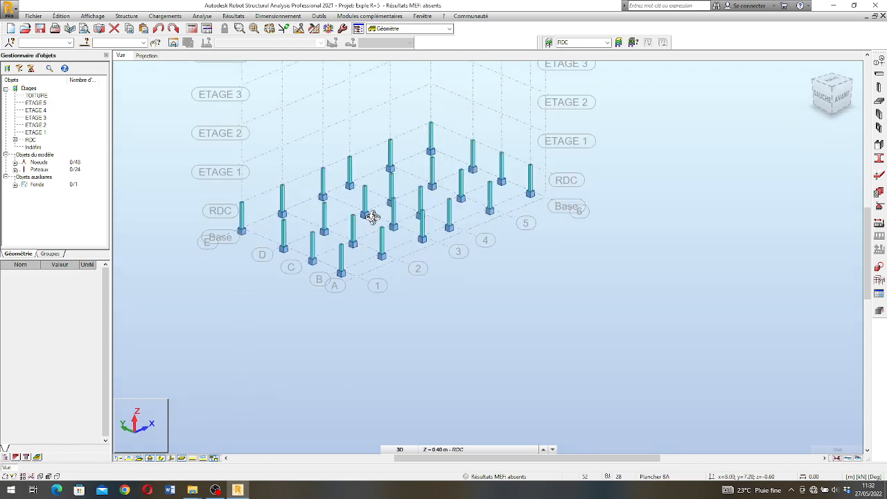
drag(373, 216, 396, 228)
Step: Return to the plan projection and set its working level to RDC, Z = 0.40 m
click(147, 56)
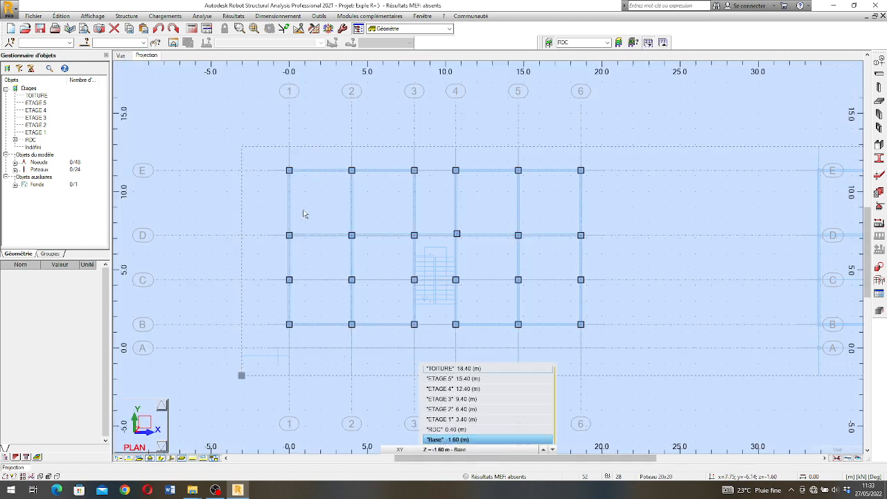
click(544, 451)
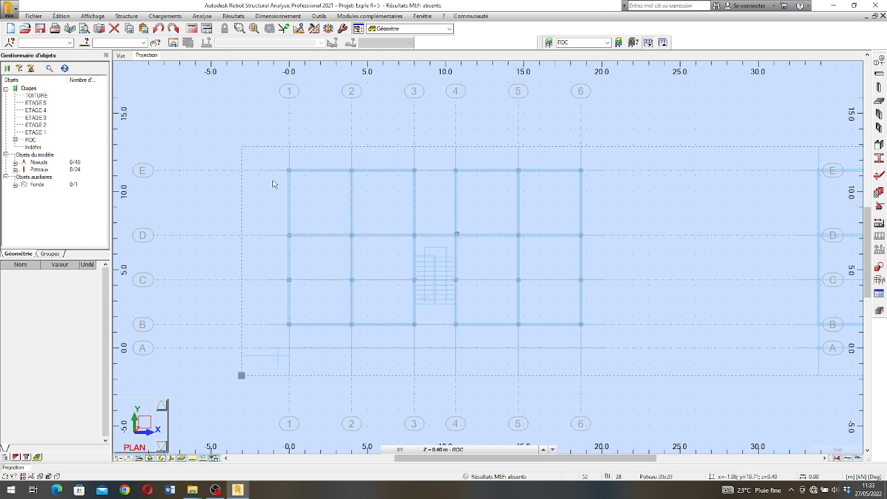
mouse_move(421, 444)
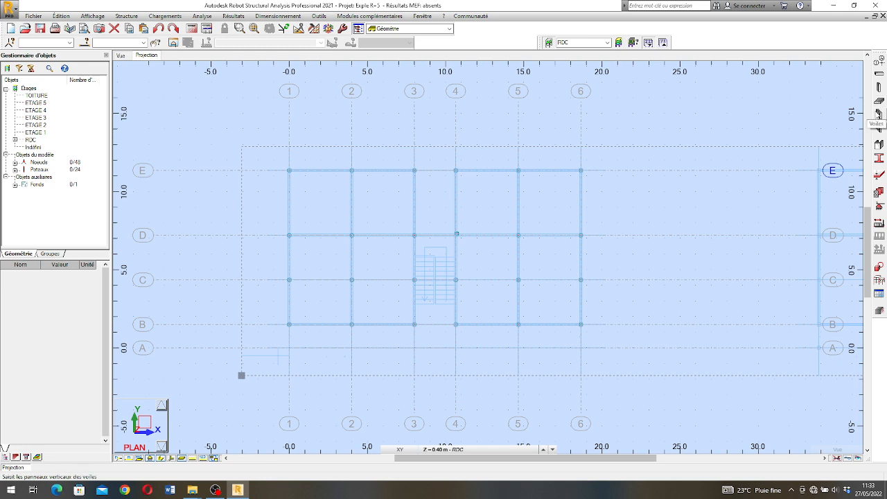
Step: Set the new beam's type to Poutre BA and define two rectangular concrete sections, Longrine 20x40 and Longrine 20x35
click(880, 76)
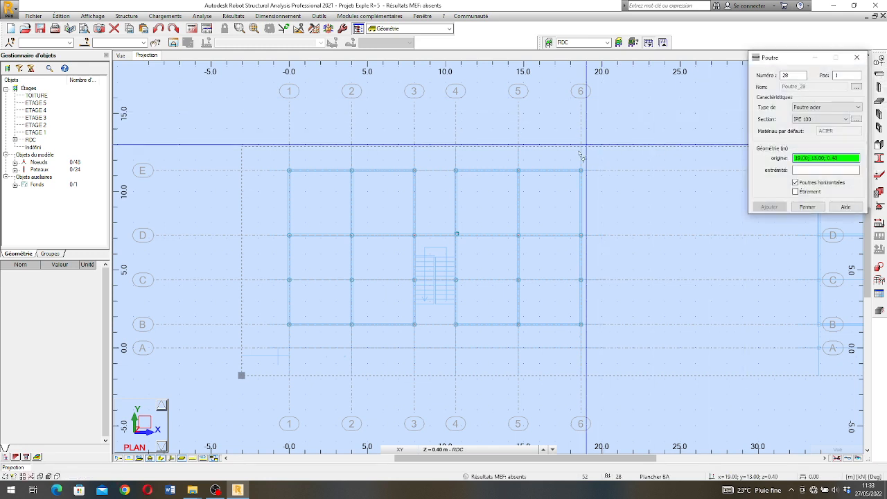
click(811, 107)
click(815, 119)
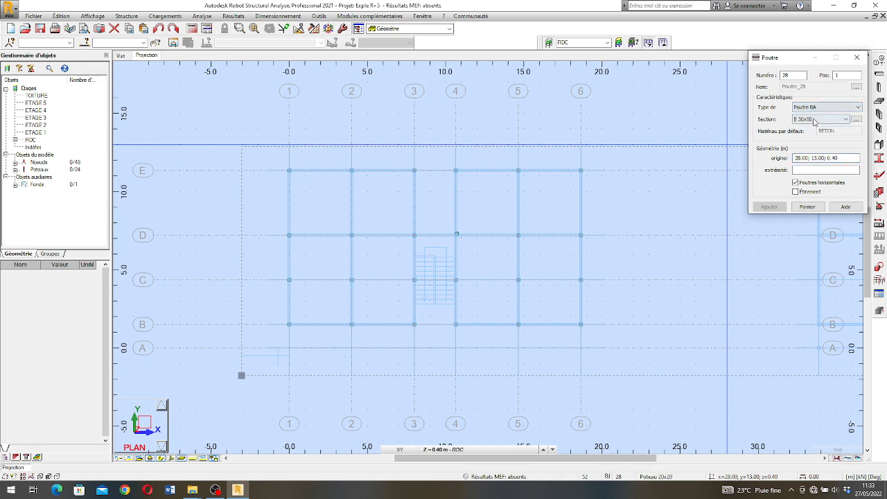
click(857, 120)
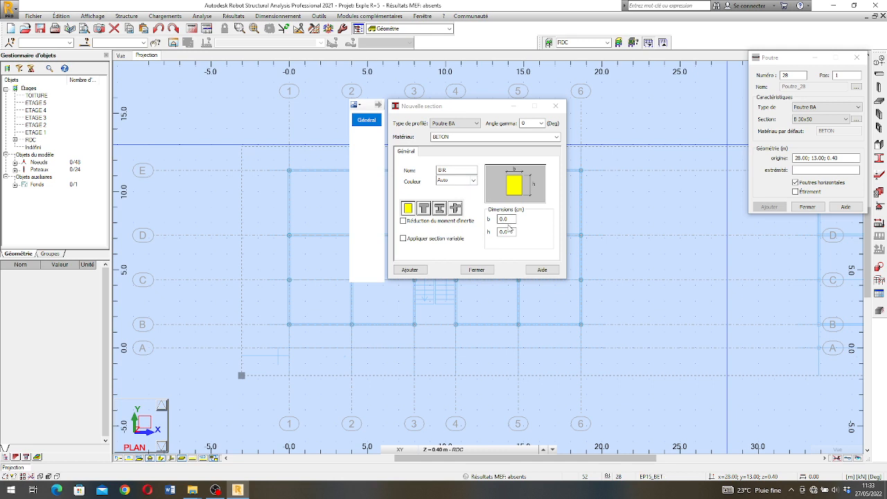
drag(509, 219, 493, 219)
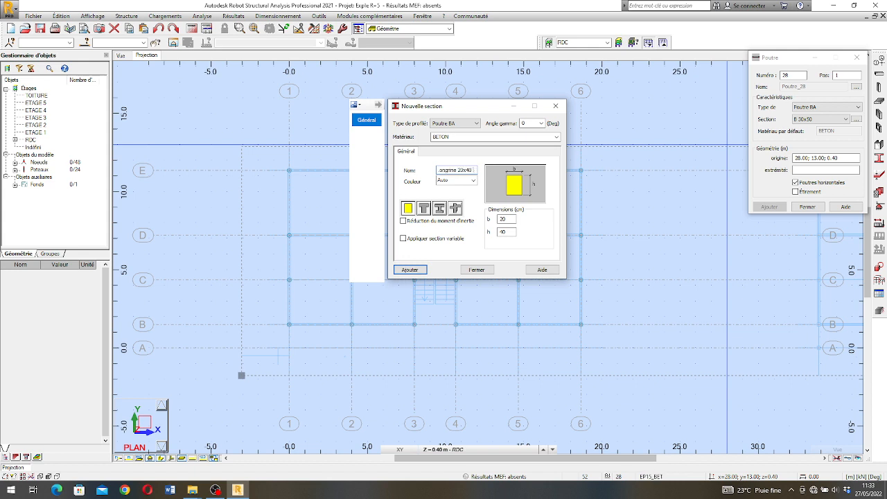
click(414, 271)
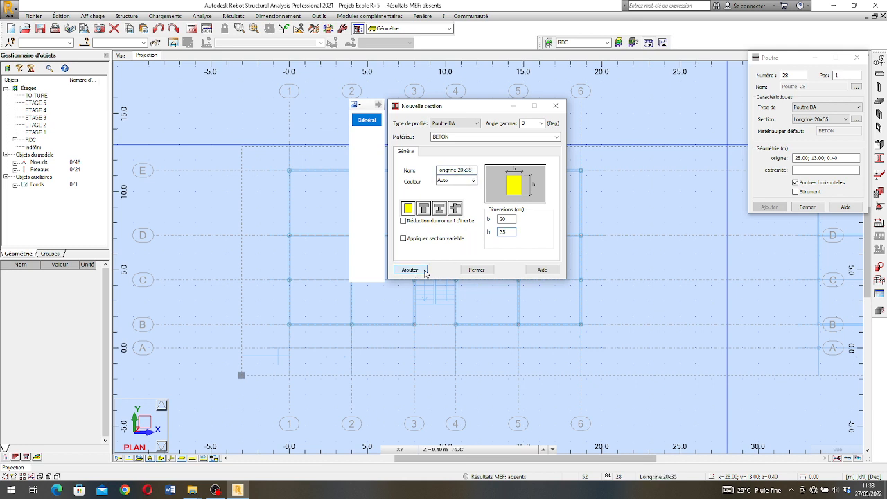
click(476, 271)
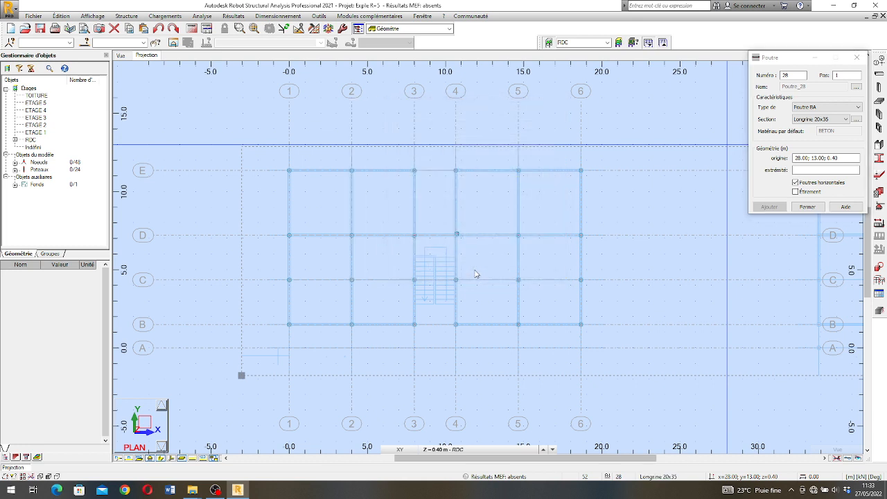
Step: Draw Longrine 20x40 ground beams along axes 1, 2, 3 and 4, each running from axis E to axis B
click(839, 120)
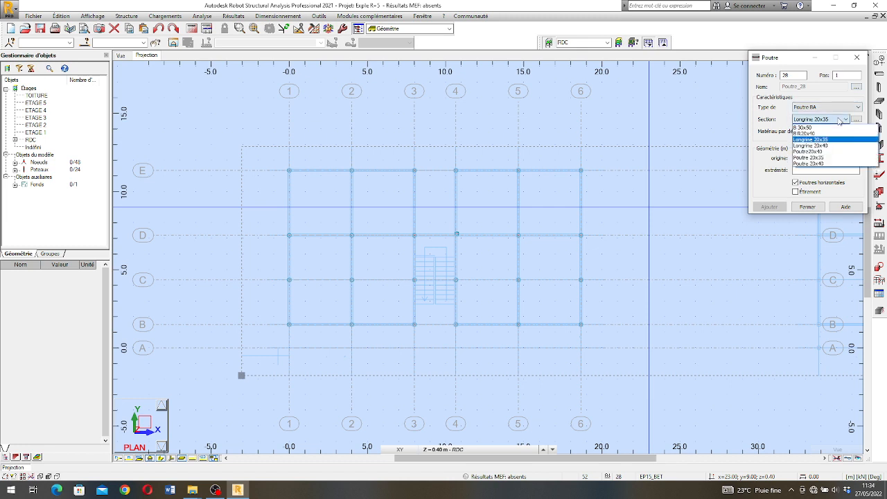
click(811, 146)
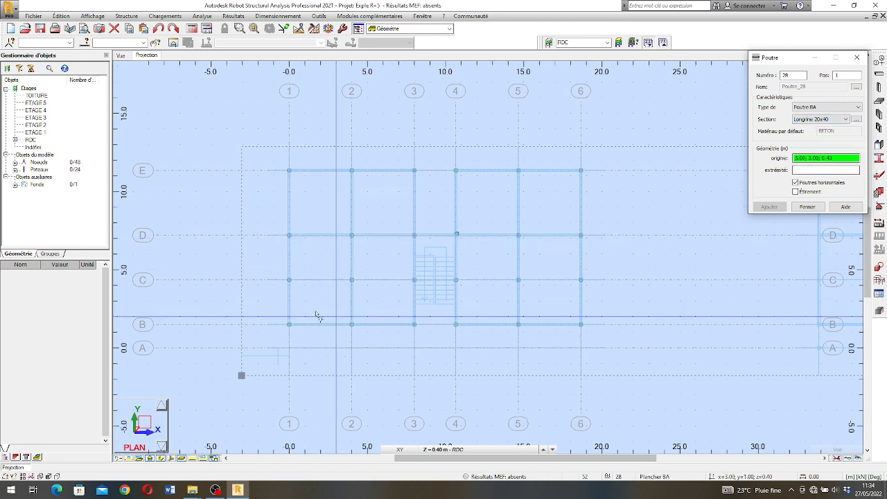
click(290, 171)
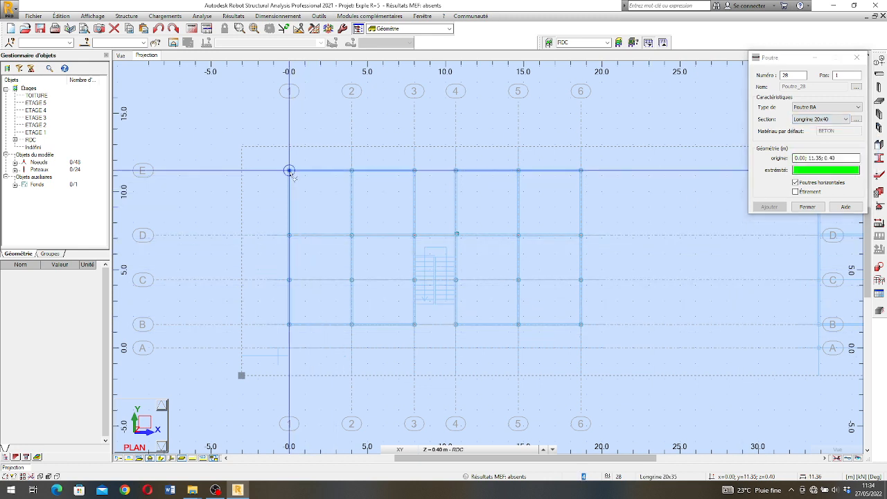
click(290, 325)
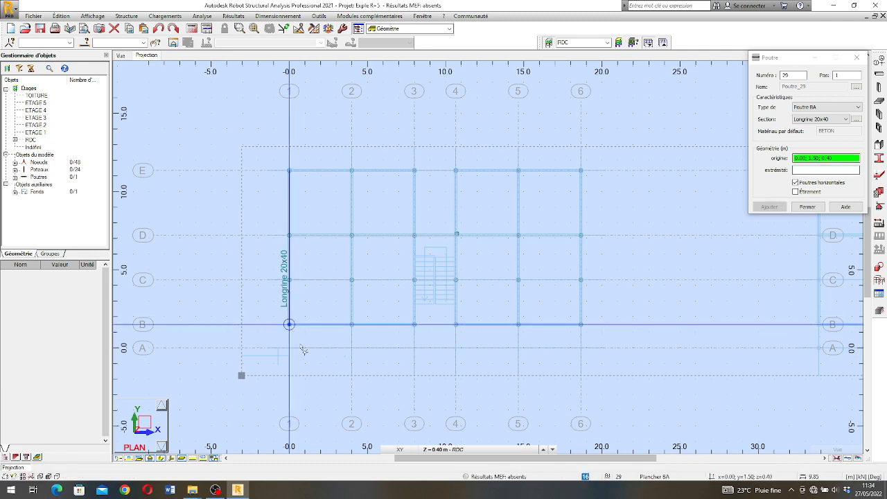
click(353, 171)
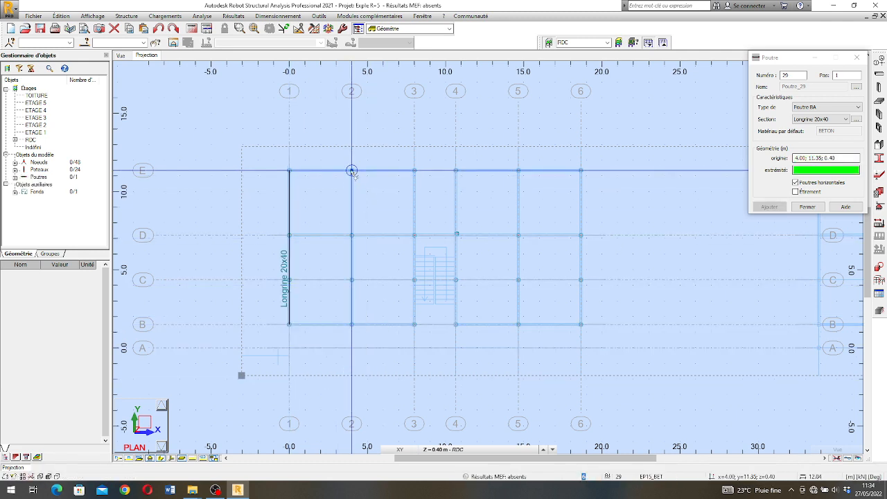
click(352, 324)
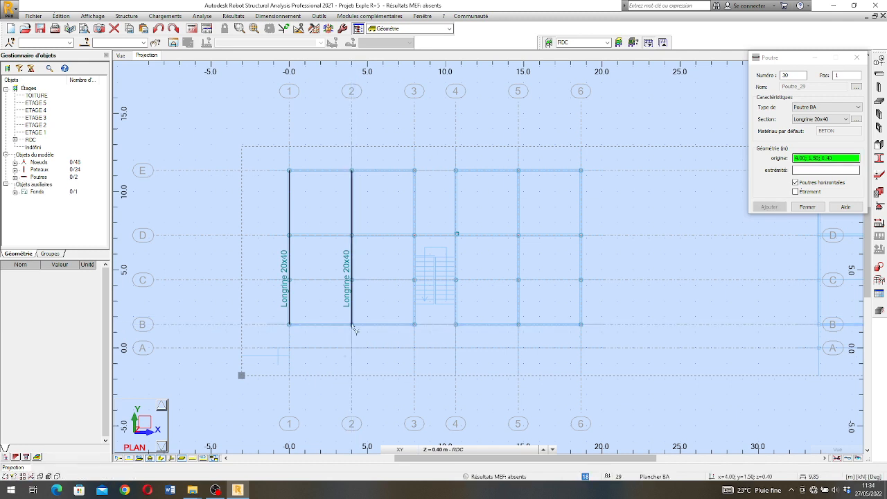
click(414, 172)
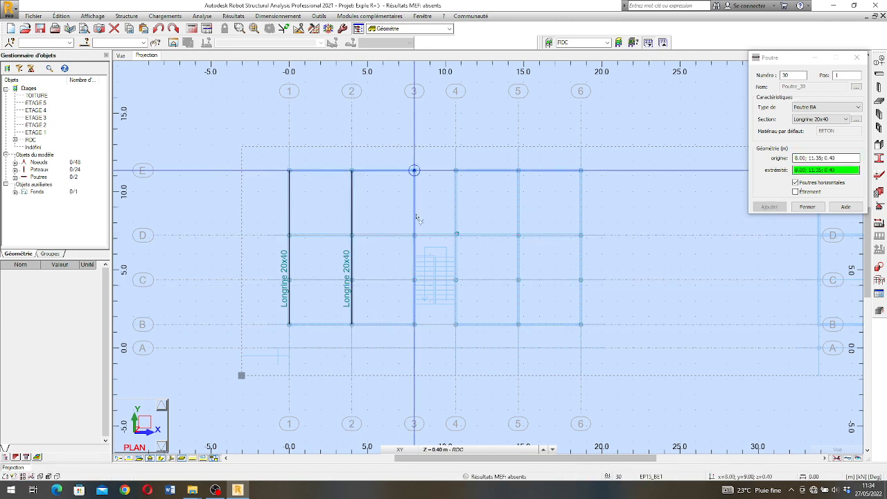
click(414, 324)
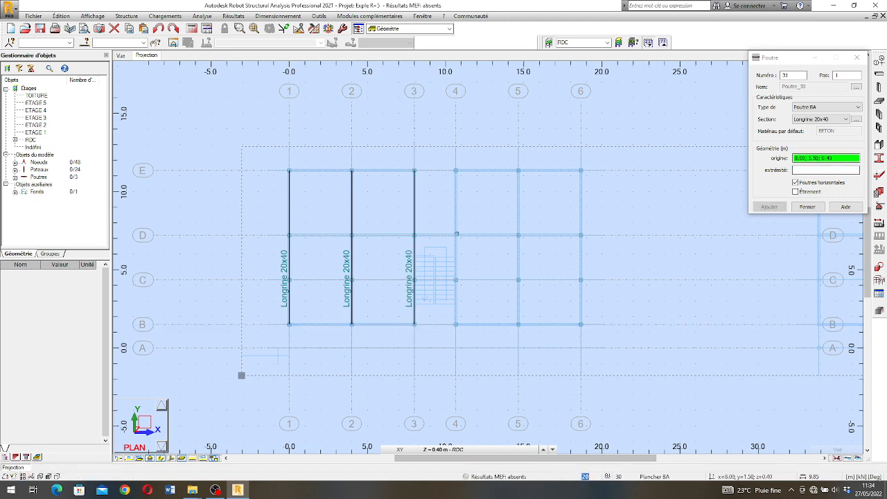
click(456, 170)
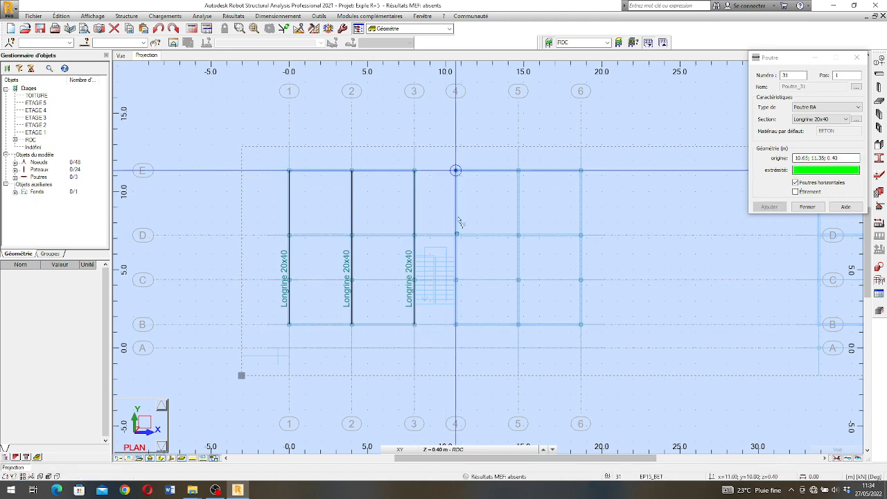
click(455, 325)
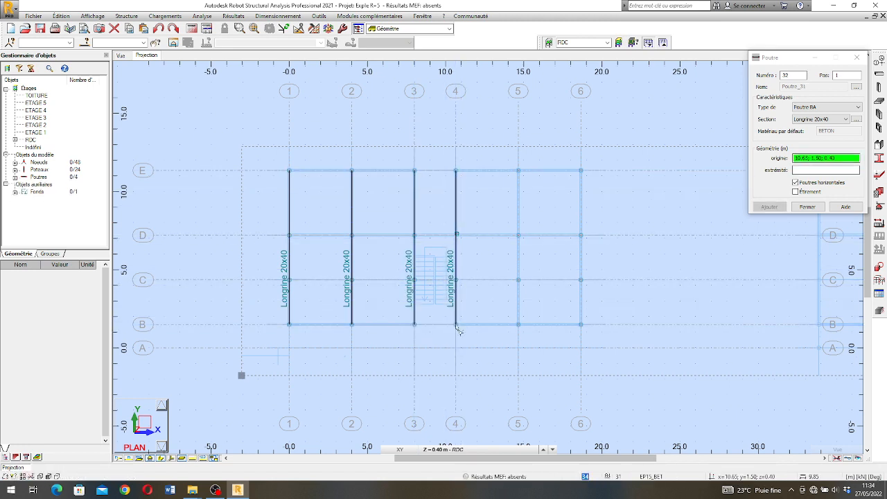
Step: Draw Longrine 20x40 ground beams along axes 5 and 6, each running from axis E to axis B
scroll(477, 277, up, 4)
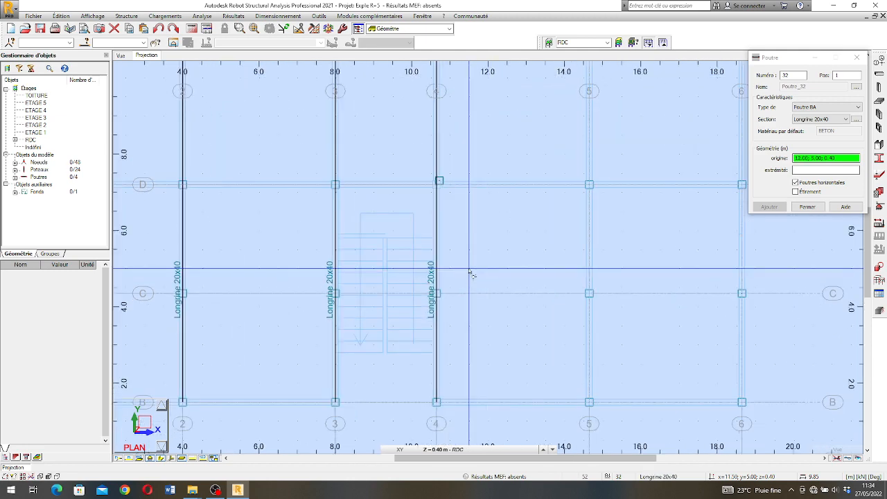
scroll(471, 274, up, 3)
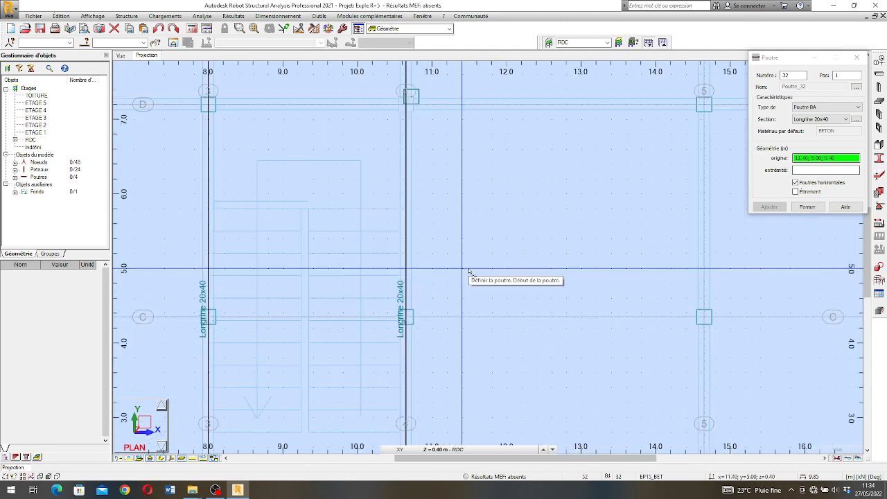
scroll(473, 243, down, 3)
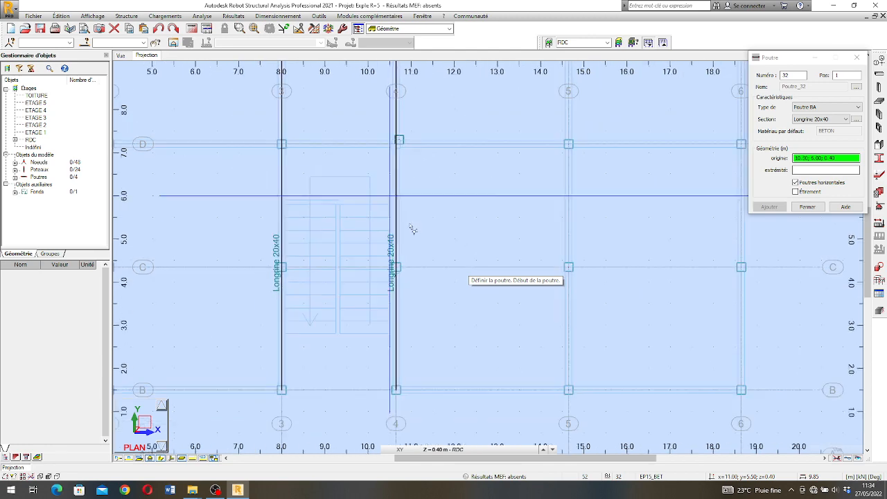
scroll(472, 243, down, 2)
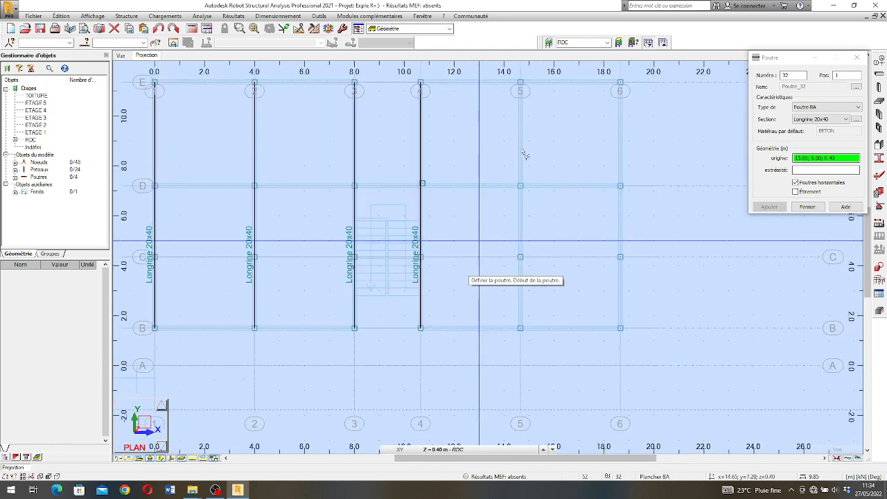
click(521, 83)
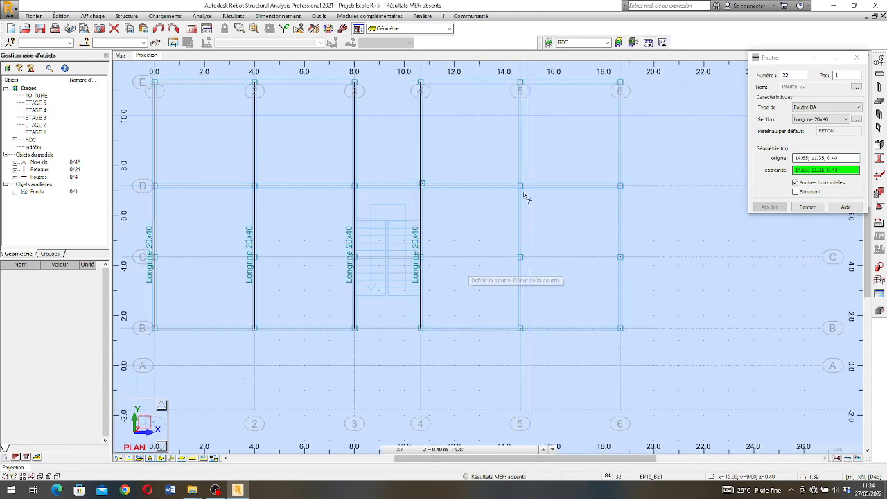
click(521, 329)
scroll(588, 270, down, 3)
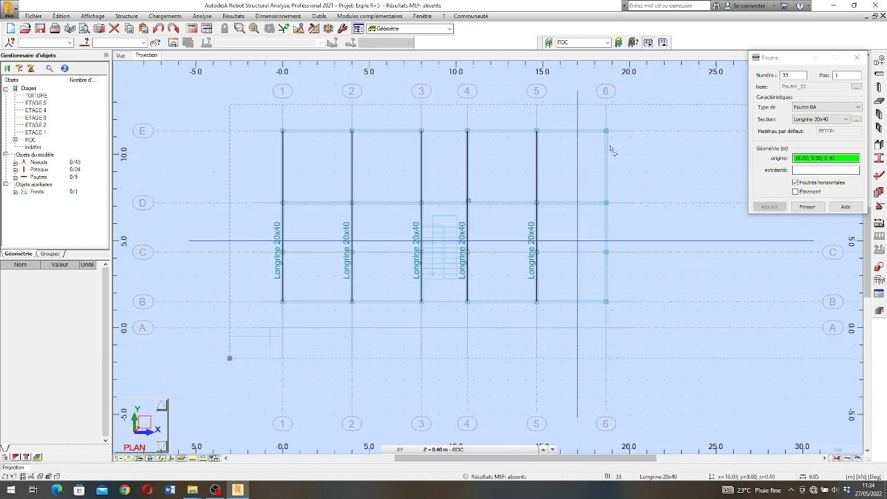
scroll(588, 270, up, 2)
click(607, 134)
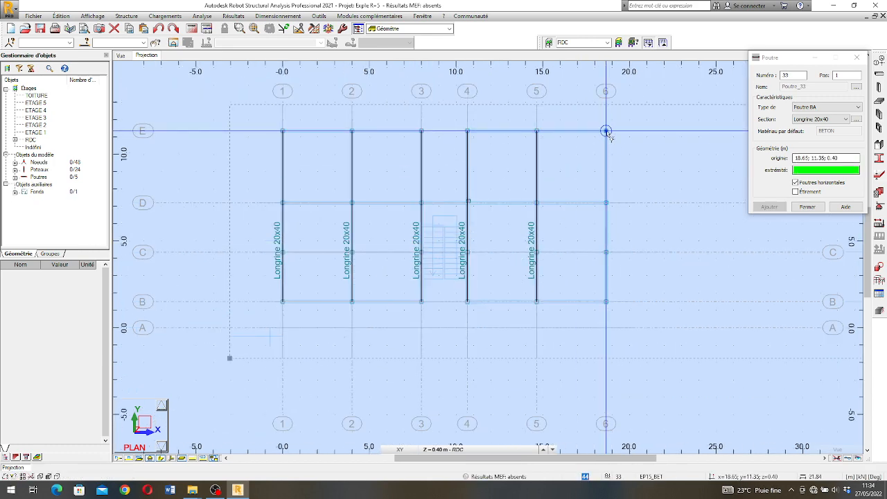
click(608, 303)
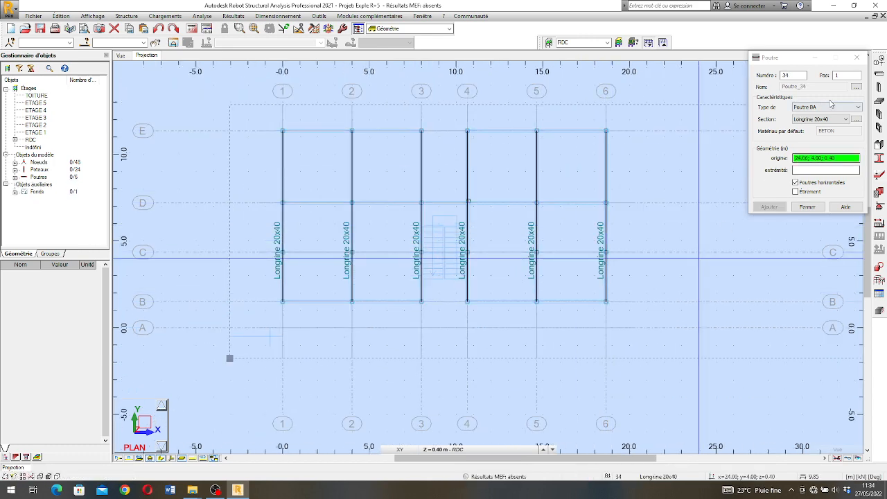
Step: Set the section for new beams to Longrine 20x35
click(845, 119)
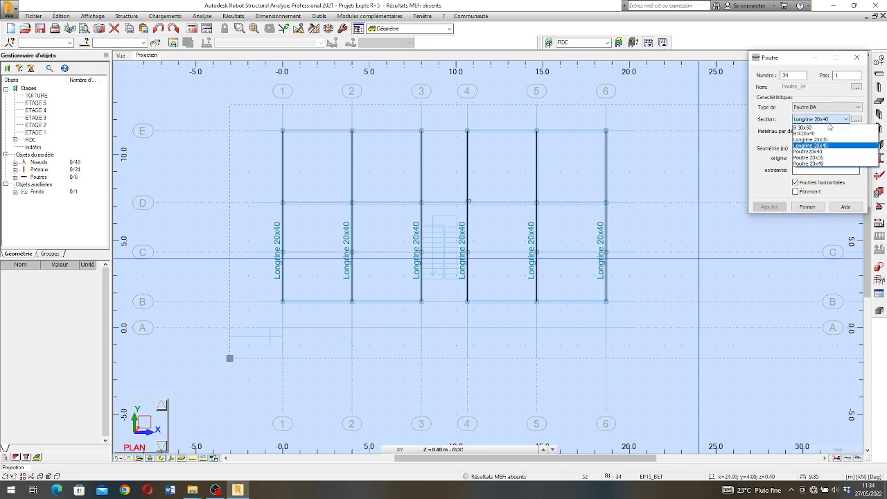
click(825, 146)
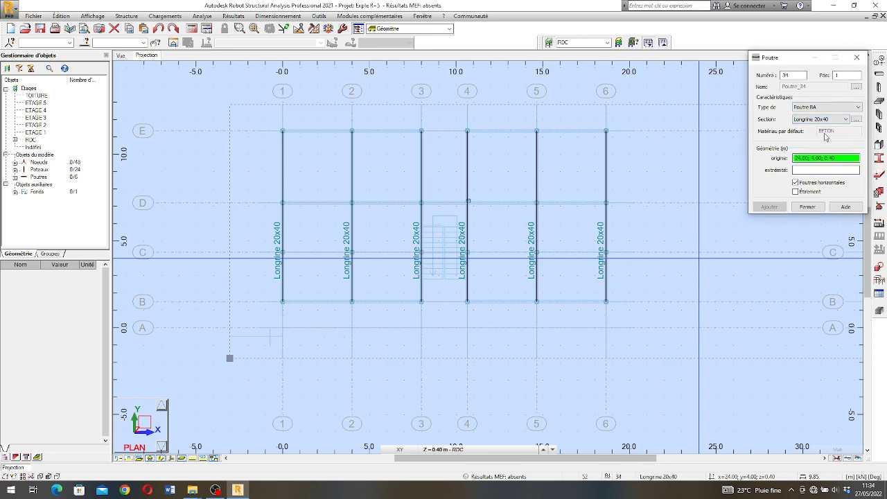
click(827, 120)
click(815, 140)
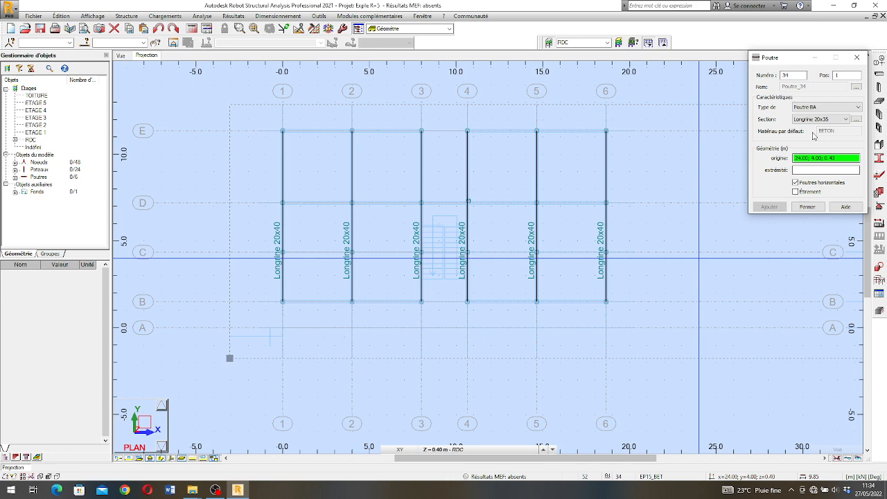
Step: Try to draw a Longrine 20x35 ground beam along axis E from axis 1 to axis 3
click(283, 131)
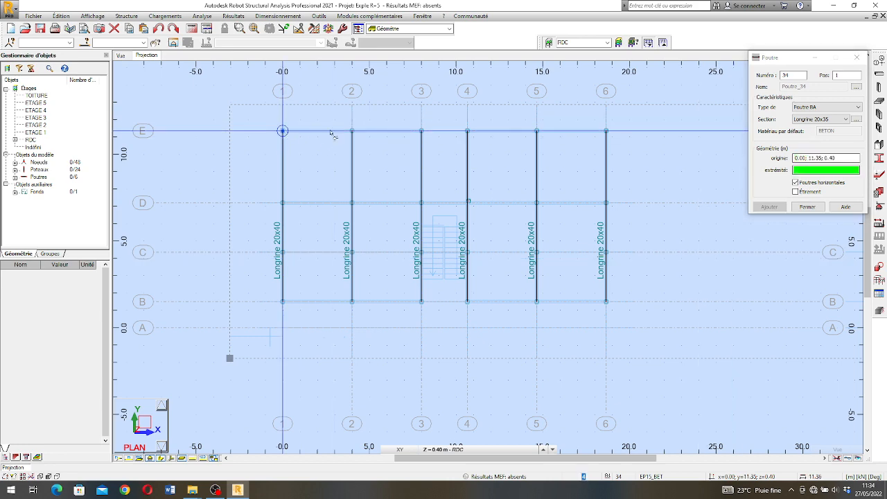
click(423, 132)
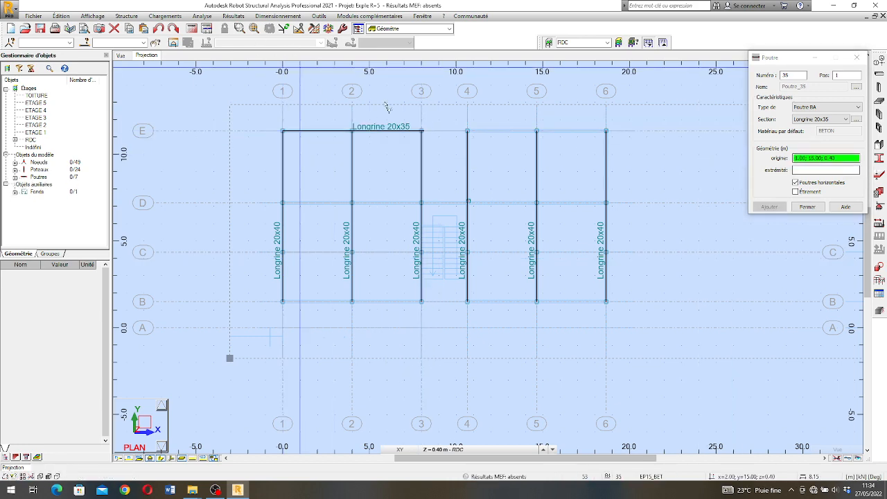
scroll(419, 133, up, 6)
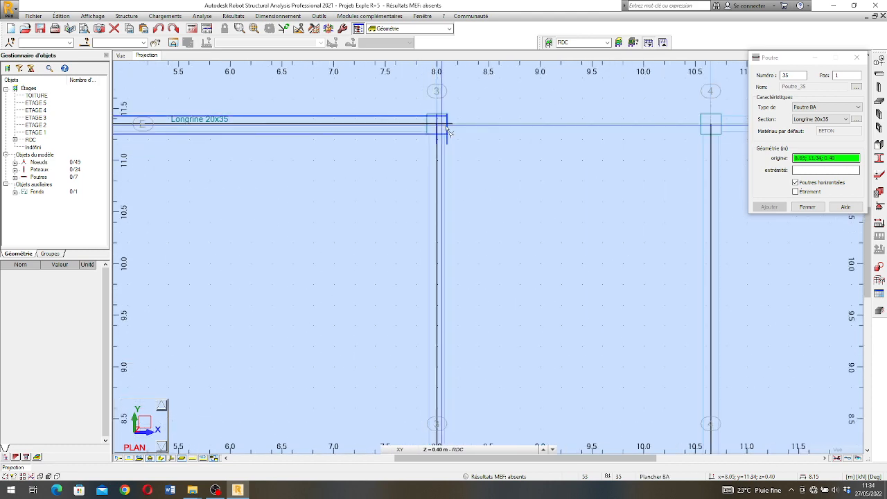
click(158, 29)
click(159, 29)
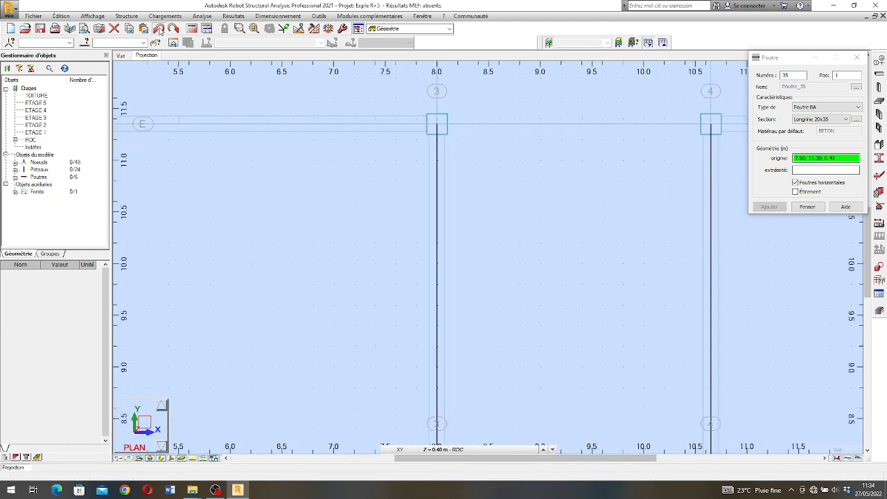
Step: Draw two Longrine 20x35 ground beams along axis E, one from axis 1 to 3 and one from axis 4 to 6
scroll(496, 154, down, 4)
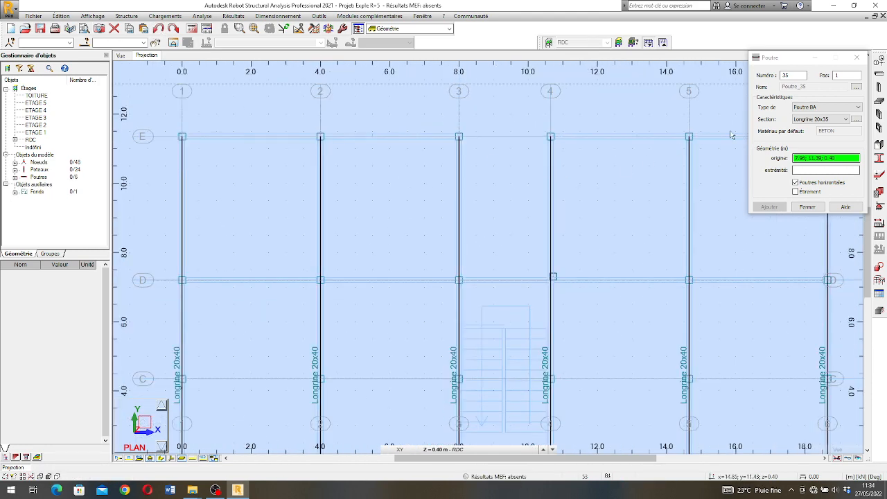
click(837, 119)
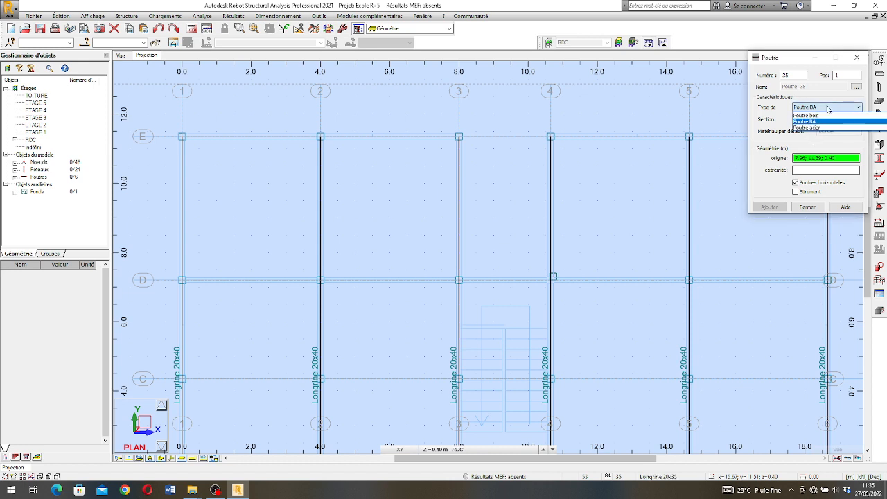
click(821, 111)
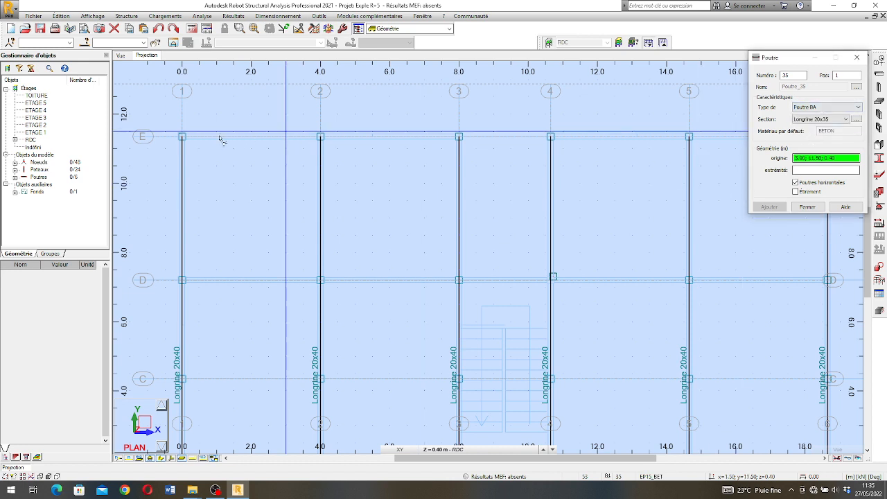
click(181, 137)
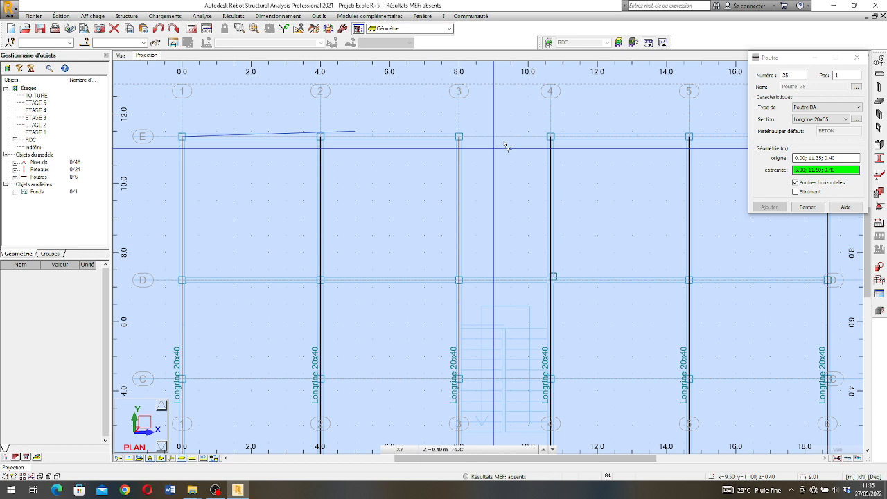
click(459, 137)
scroll(348, 162, down, 2)
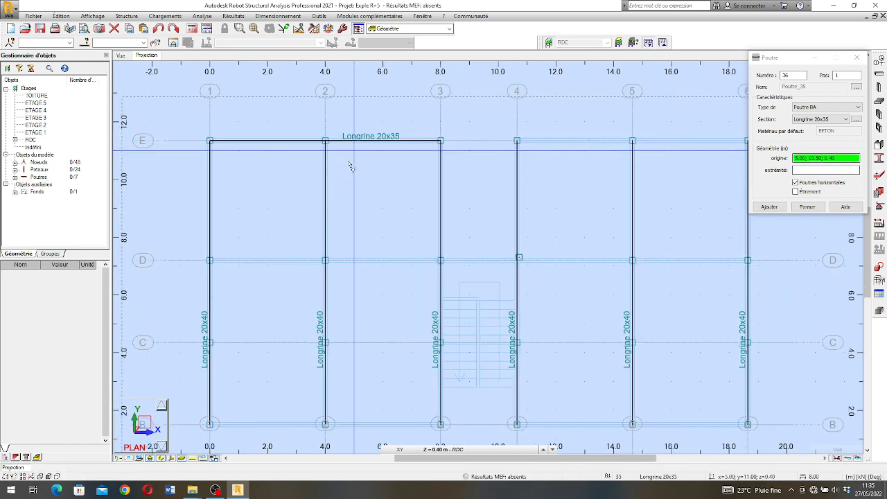
click(489, 145)
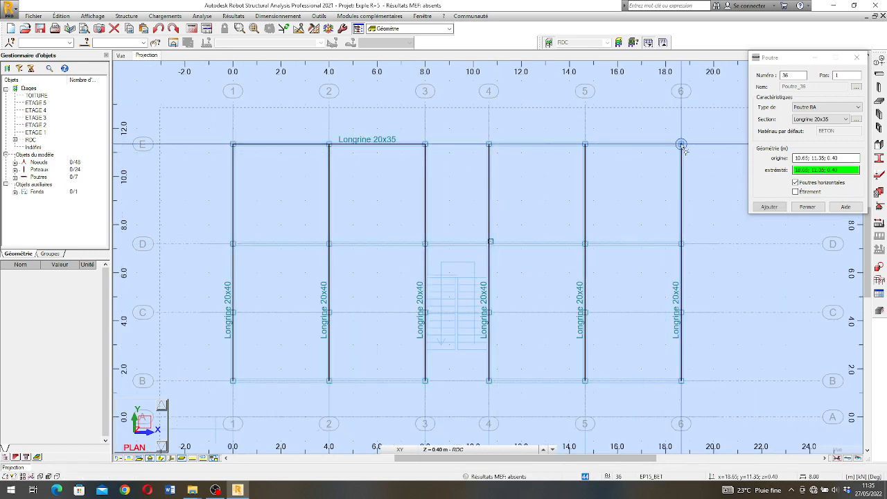
click(682, 145)
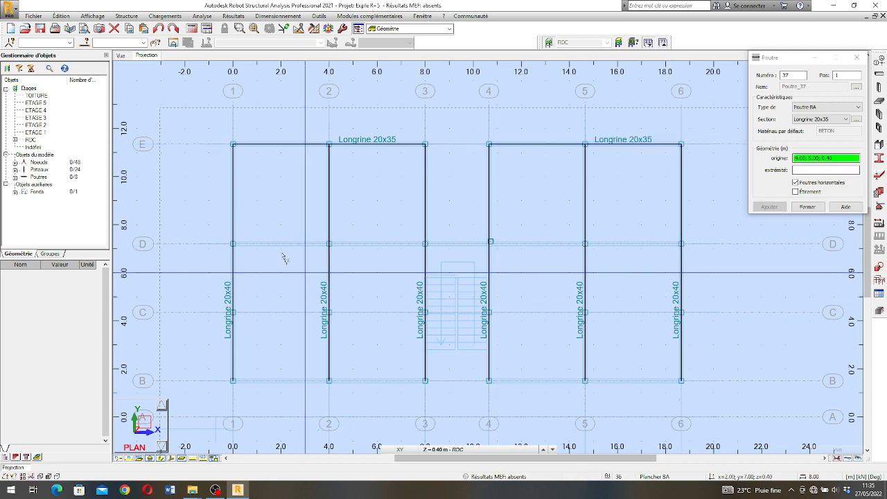
Step: Draw Longrine 20x35 ground beams along axes D and B, each running from axis 1 to axis 6, and finish beam creation
click(233, 244)
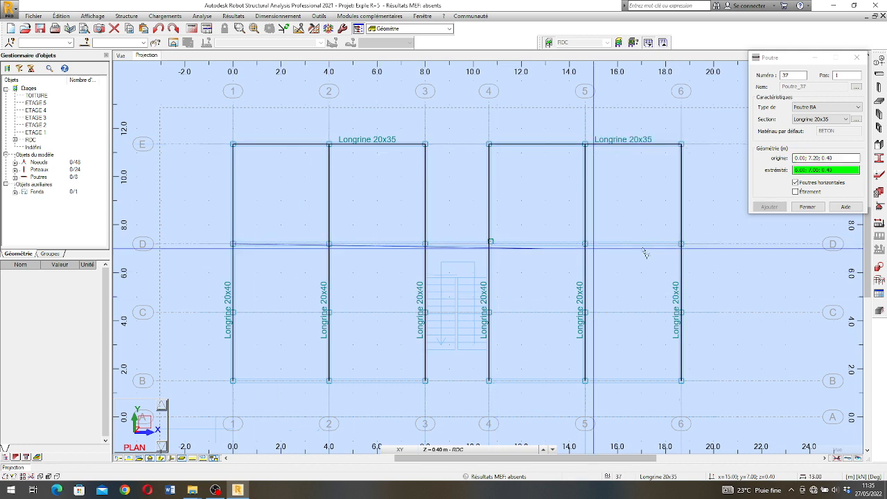
click(682, 245)
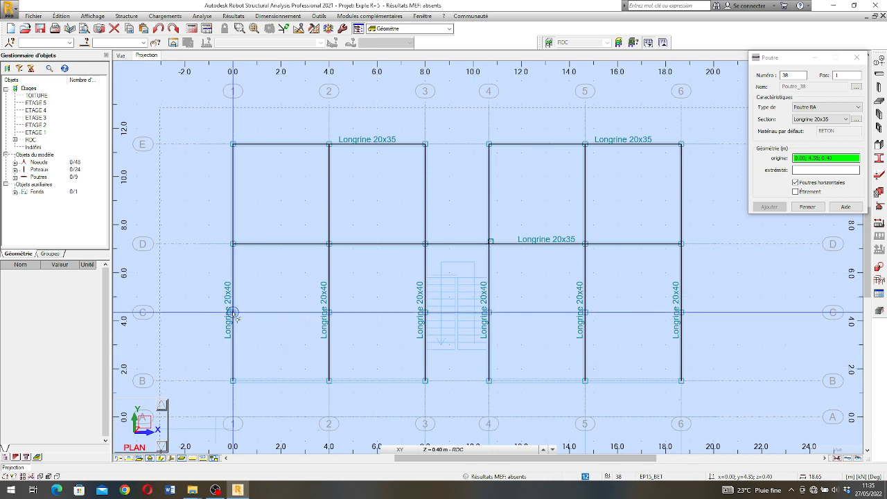
click(233, 381)
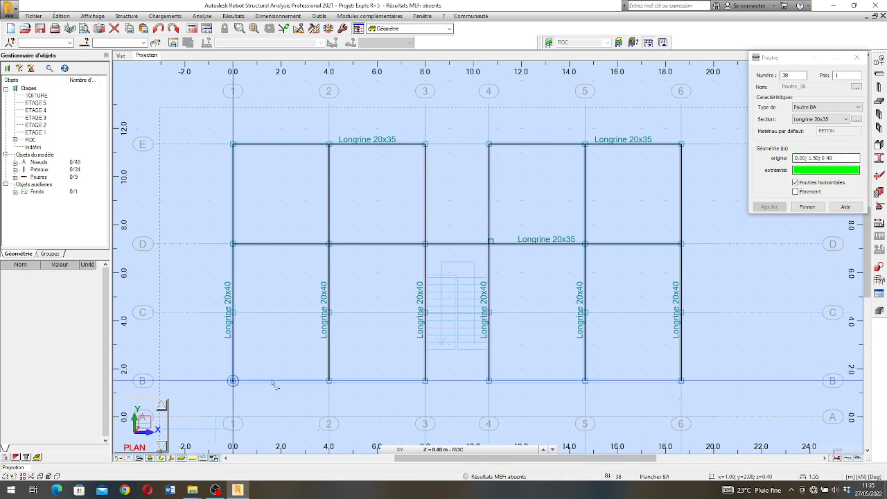
click(682, 380)
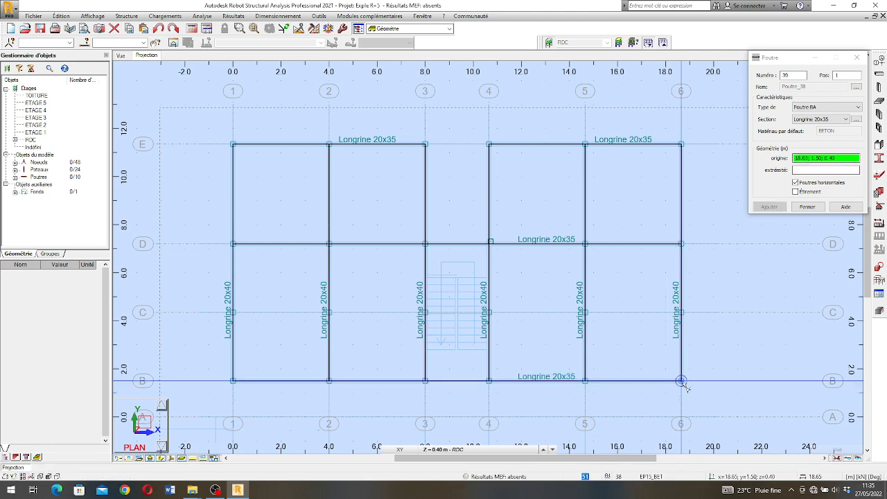
click(863, 58)
Step: Move the offset 20x20 column near axes 4 and D onto their intersection with a translation in Déplacer mode
scroll(519, 257, up, 8)
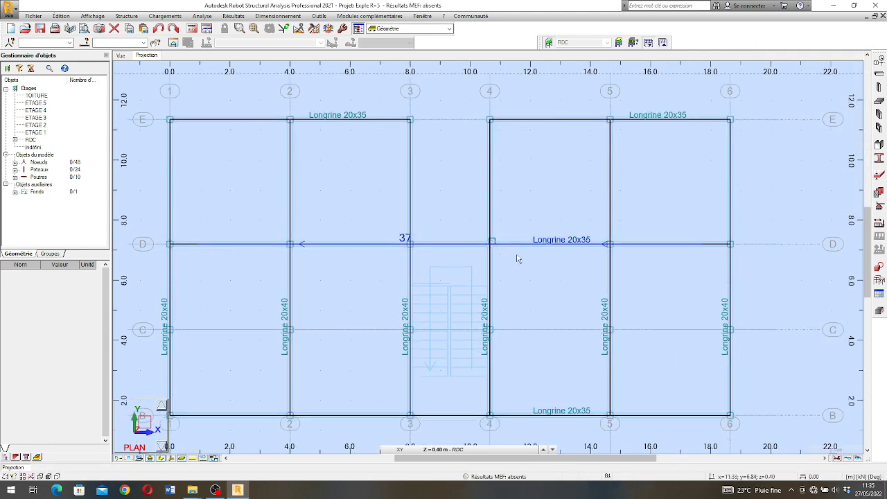
scroll(478, 253, up, 2)
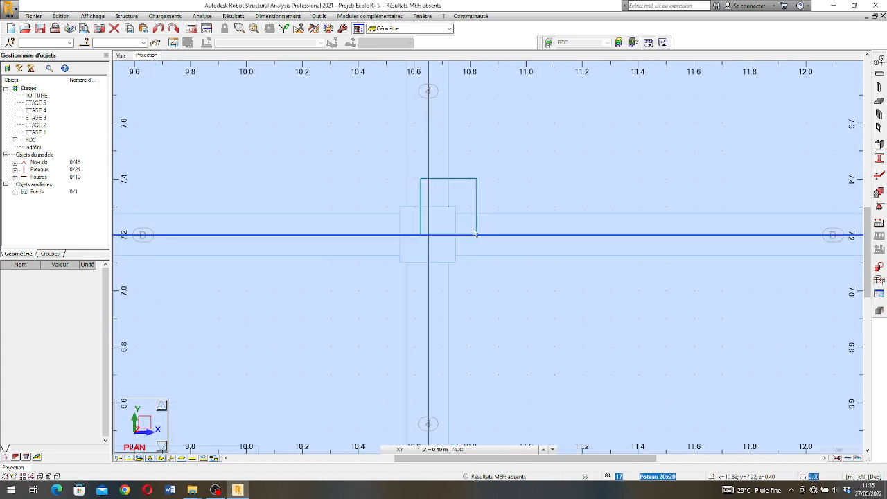
click(478, 182)
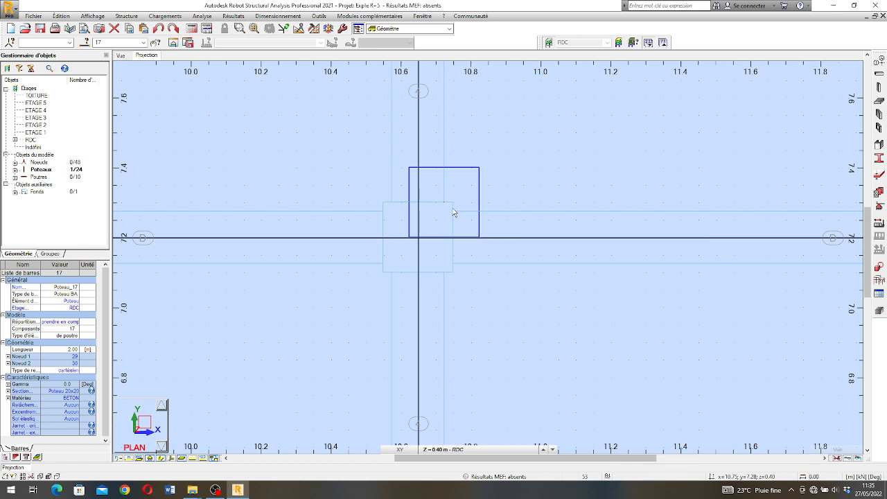
click(61, 15)
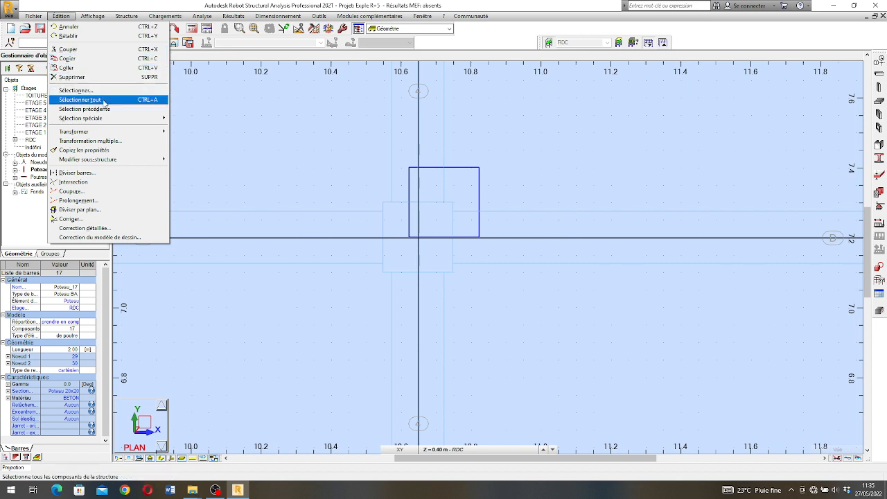
mouse_move(104, 131)
click(218, 132)
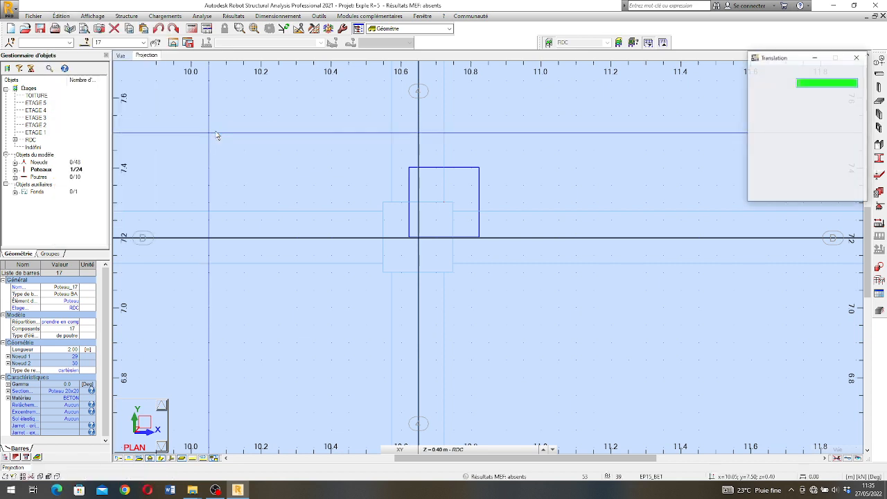
click(766, 156)
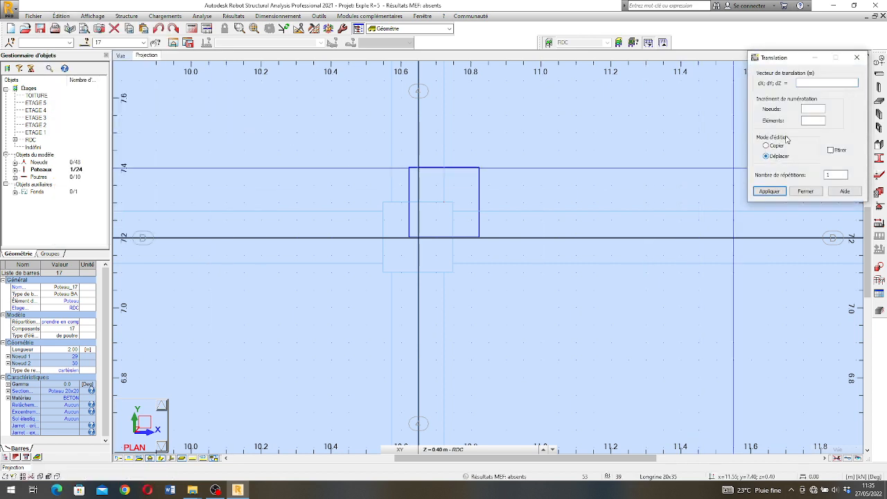
click(445, 203)
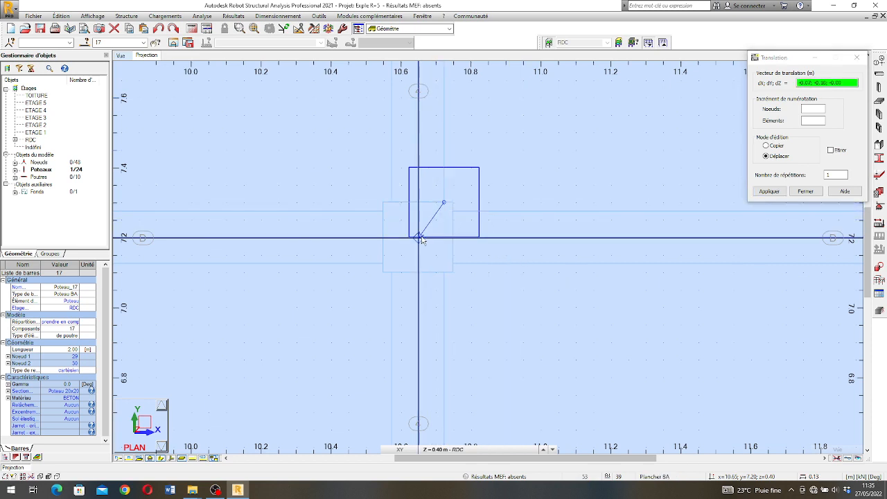
click(421, 239)
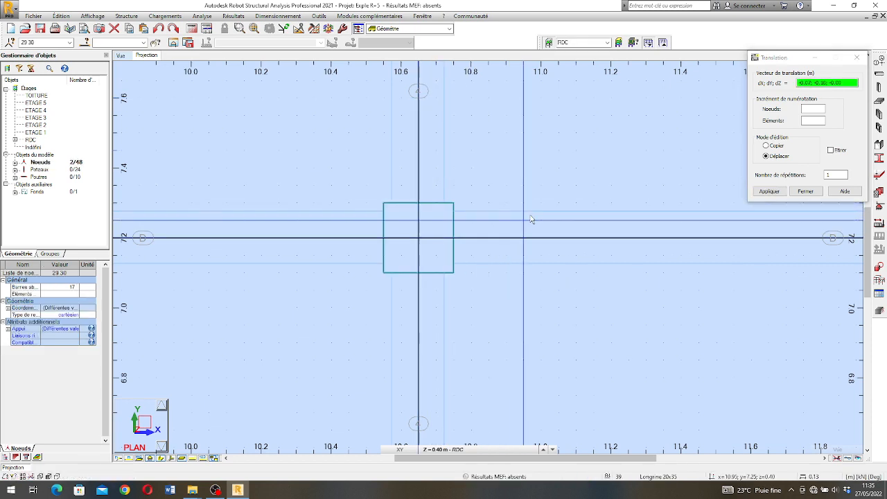
click(857, 58)
scroll(457, 207, down, 5)
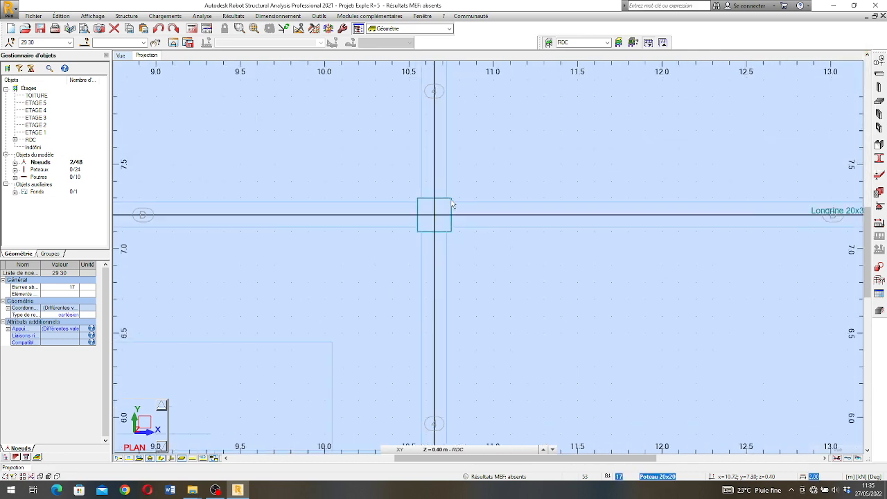
Step: Examine the ground-floor frame of columns and Longrine beams in 3D from several angles
scroll(455, 205, down, 6)
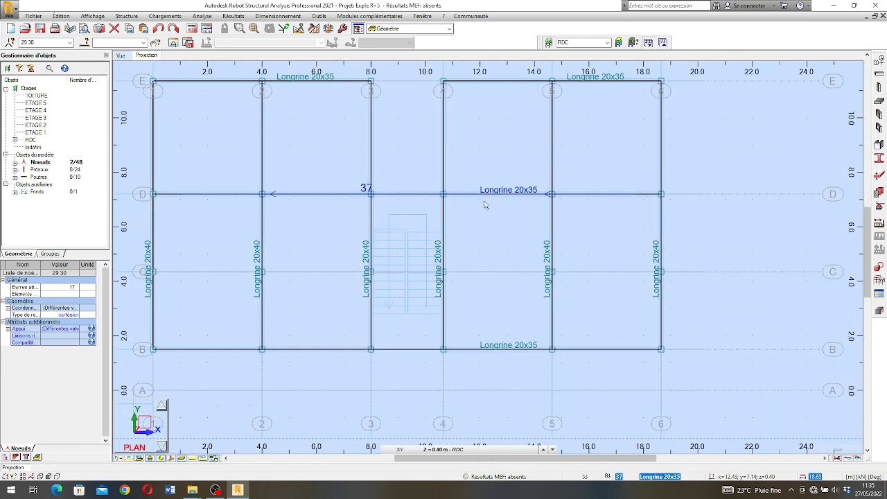
scroll(537, 288, down, 2)
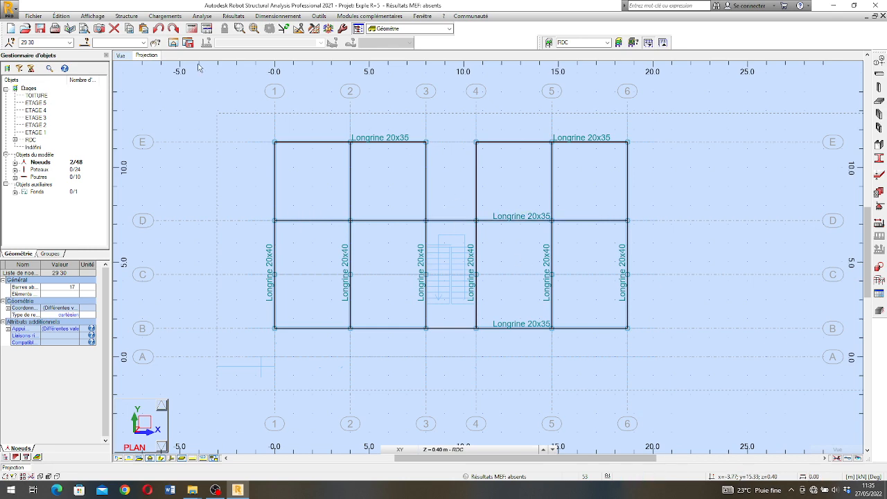
click(121, 56)
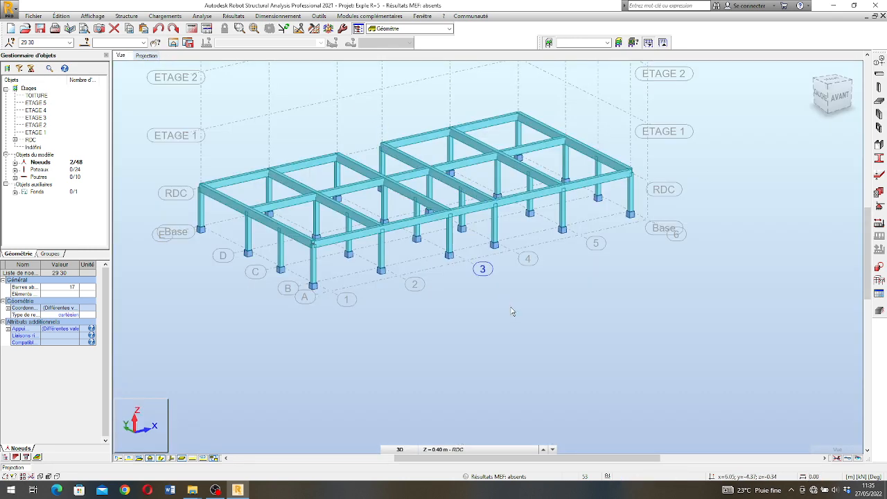
right_click(455, 312)
click(479, 348)
drag(490, 259, 396, 251)
scroll(447, 271, down, 5)
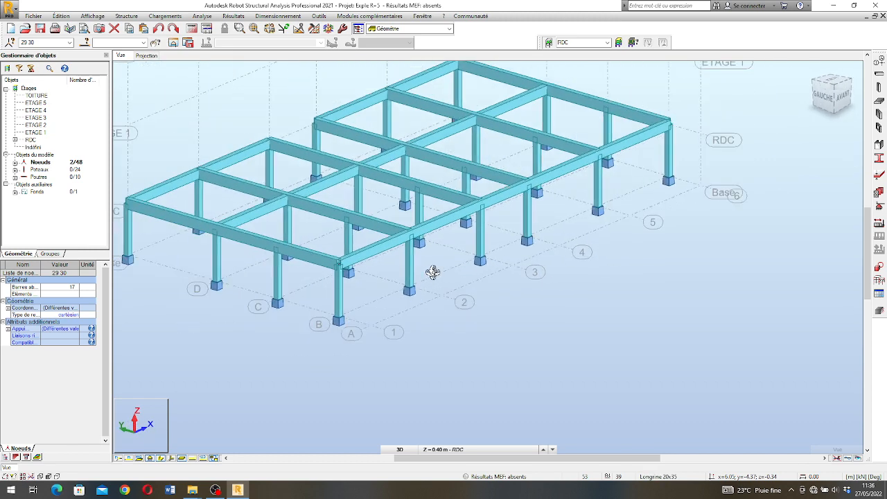
shift+middle_drag(511, 196, 443, 236)
scroll(458, 220, down, 2)
scroll(443, 236, up, 3)
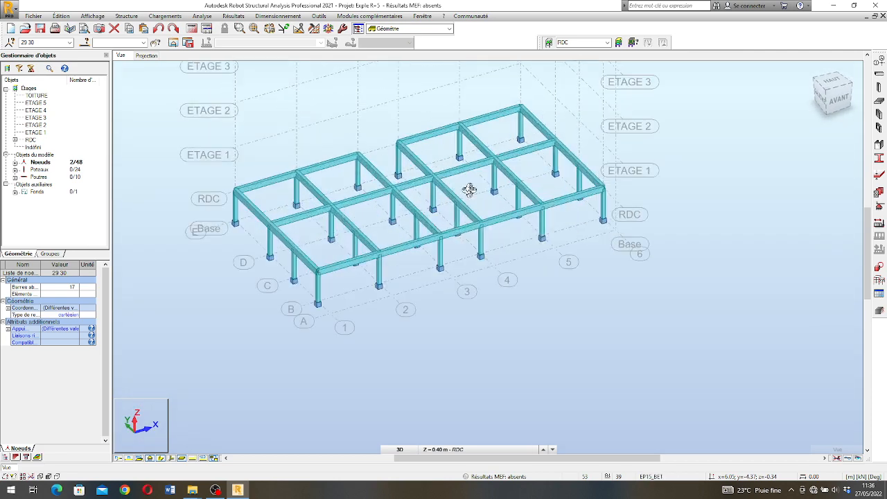
shift+middle_drag(467, 188, 462, 197)
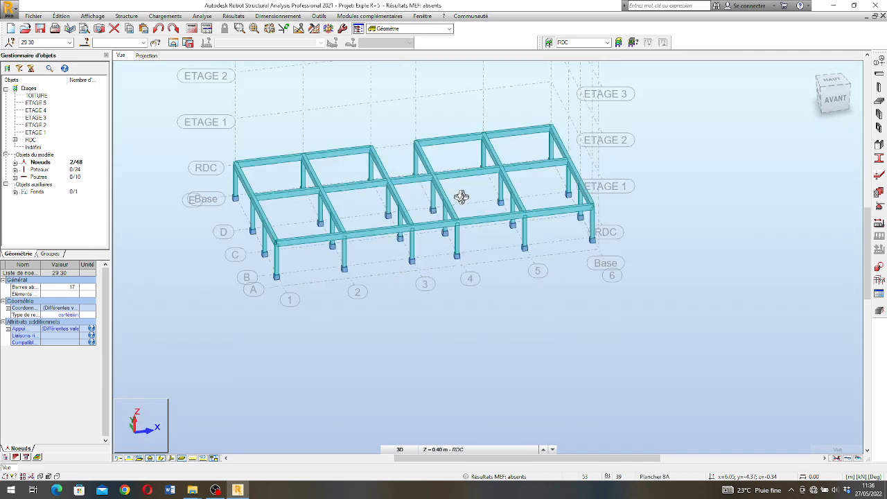
Step: Set the plan's work level to ETAGE 1 (3.40 m) and place 3.00 m high, downward Poteau 20x20 columns on axis E at axes 1 to 3
click(147, 55)
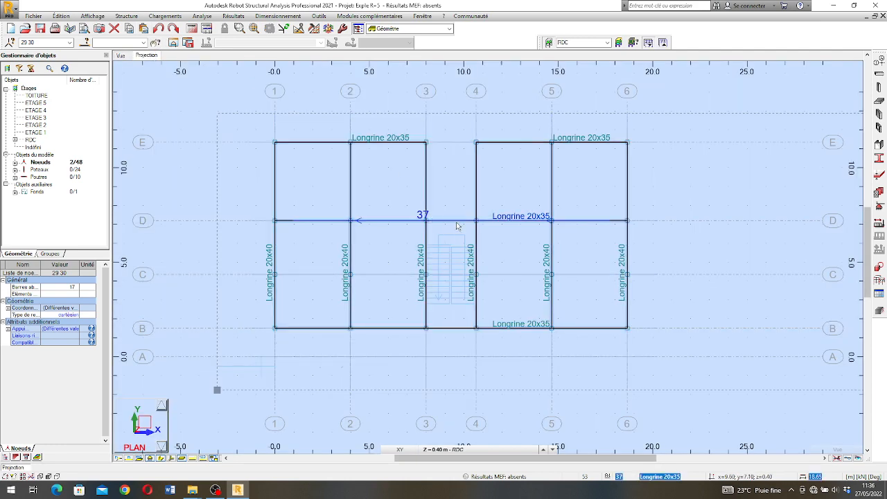
click(545, 449)
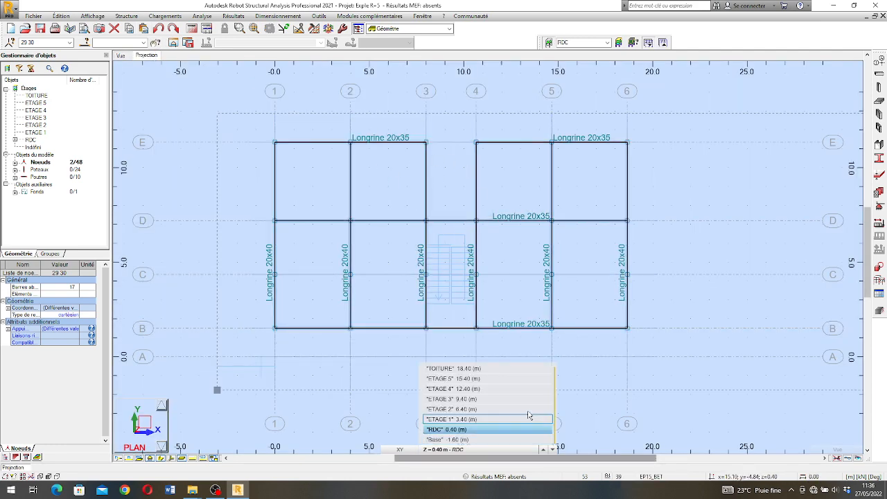
click(543, 451)
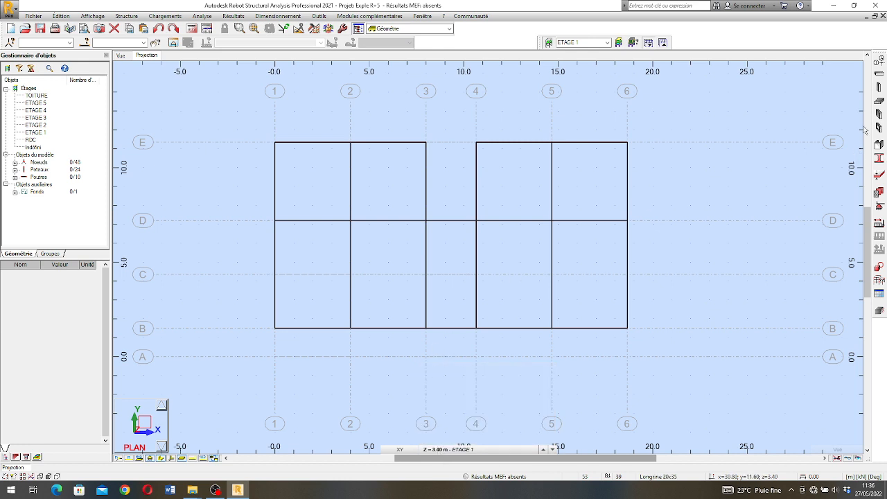
click(879, 87)
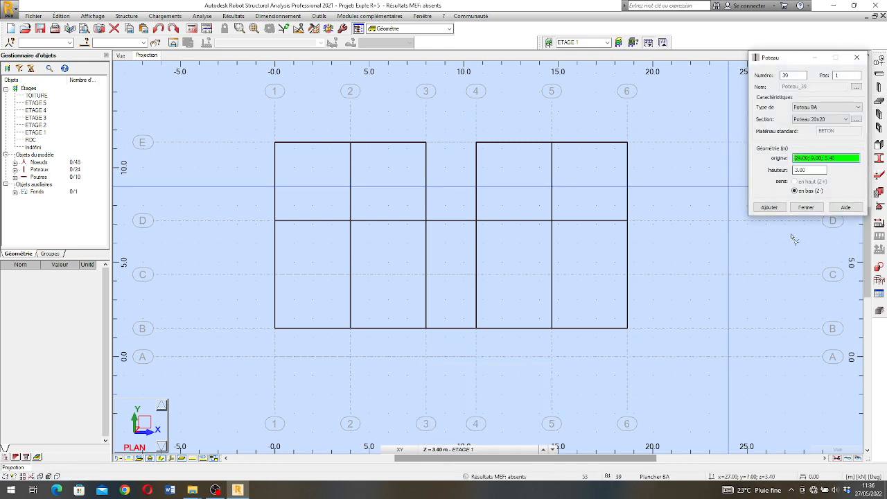
click(276, 144)
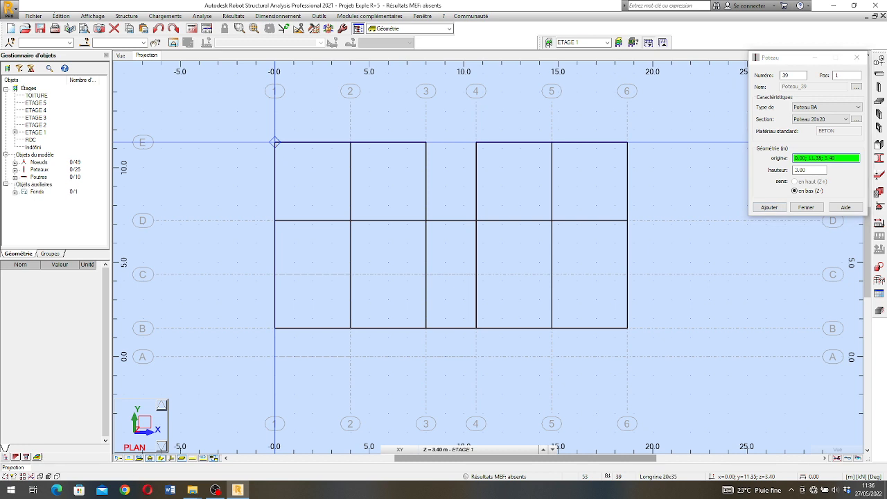
click(351, 144)
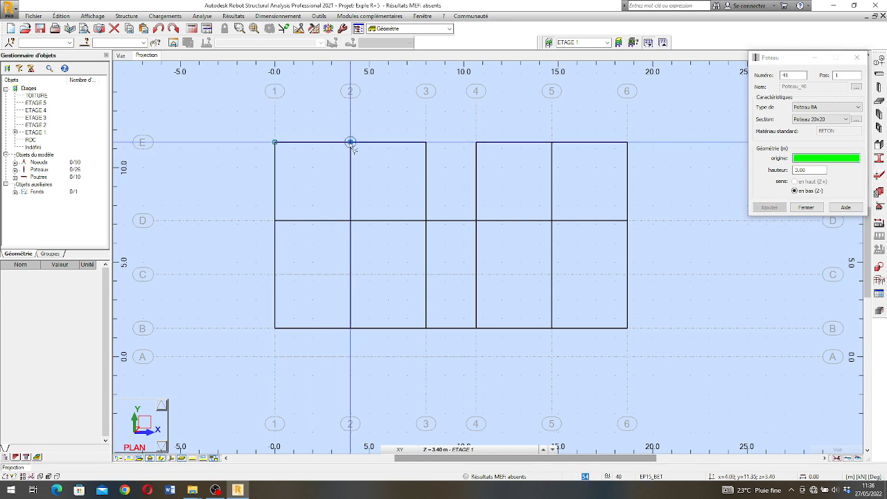
click(426, 143)
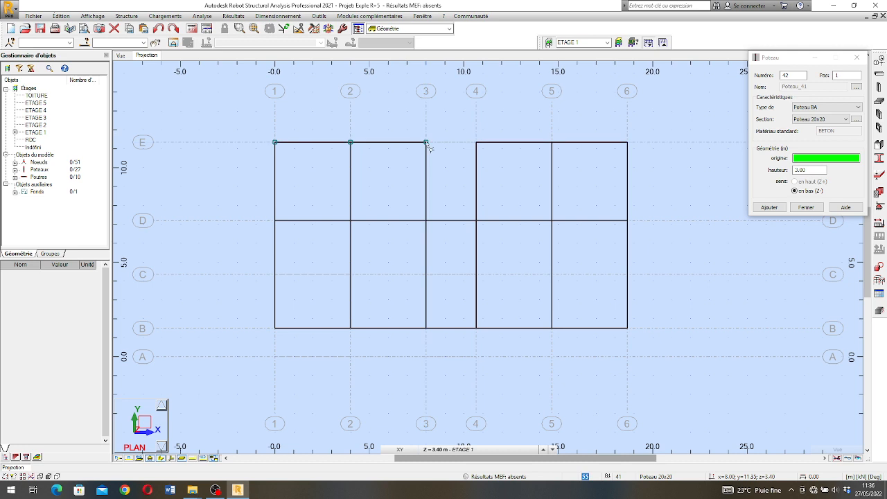
Step: Place Poteau 20x20 columns on axes D and B at their intersections with axes 1, 2 and 3 on ETAGE 1
click(275, 221)
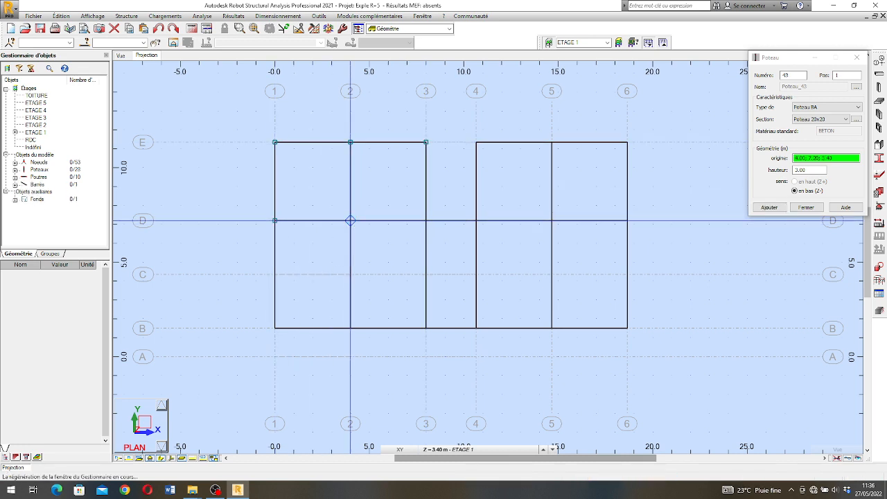
click(351, 221)
click(427, 221)
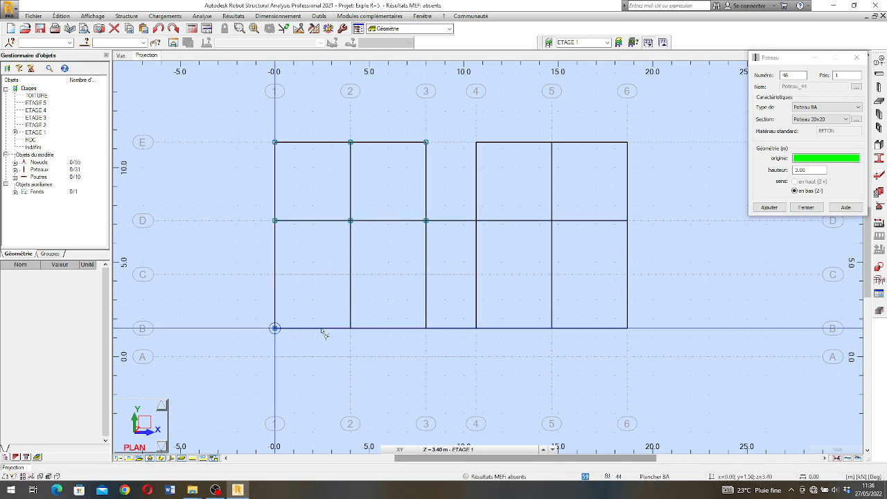
click(351, 327)
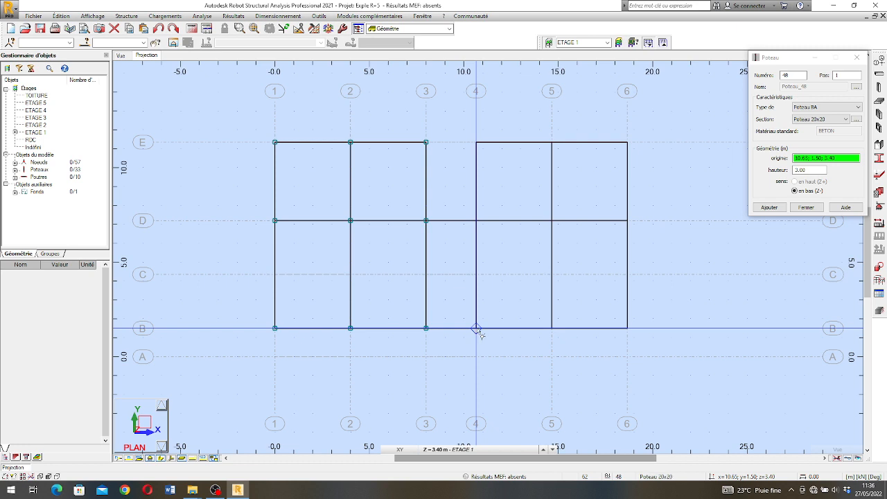
Step: Place Poteau 20x20 columns at axes 4, 5 and 6 on axes B, D and E on ETAGE 1, and finish column creation
click(477, 221)
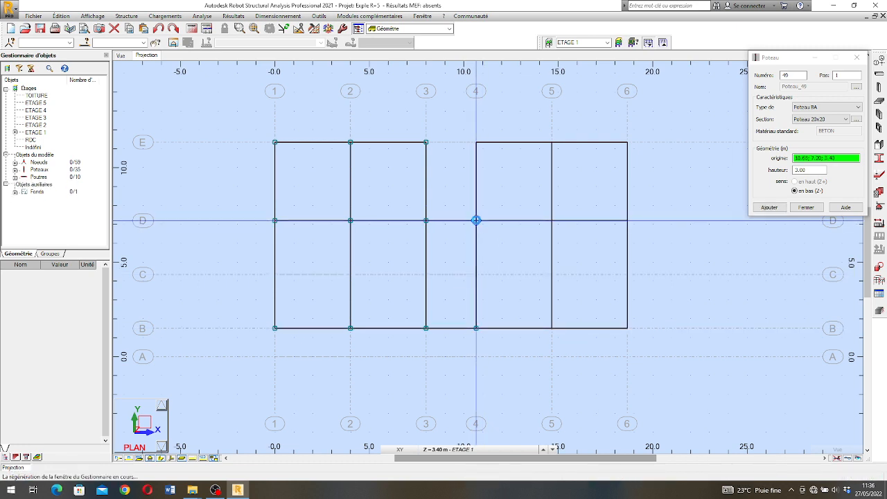
click(552, 142)
click(552, 221)
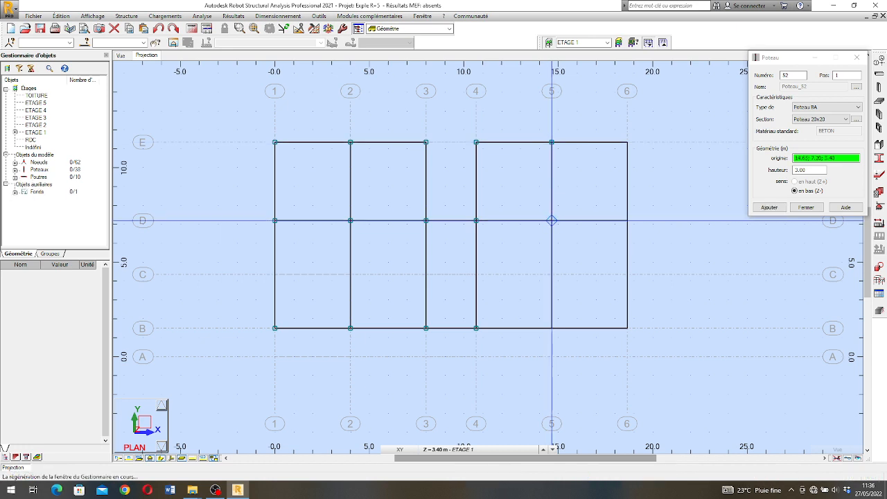
click(552, 328)
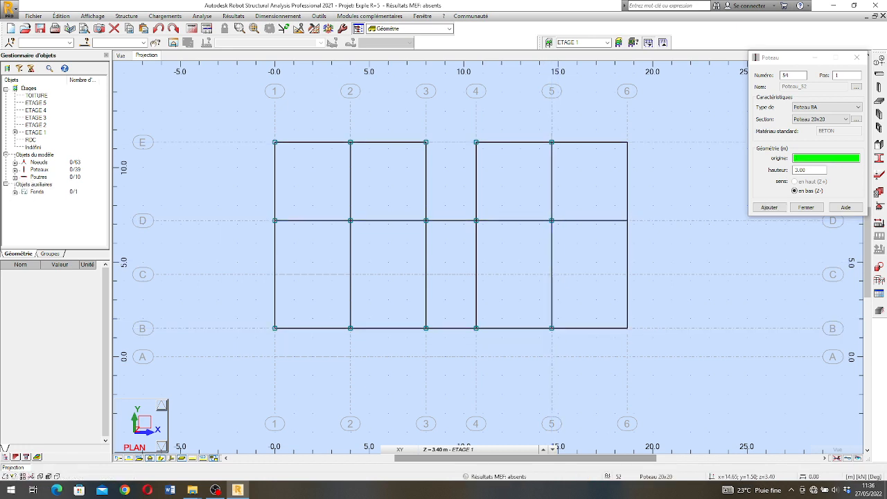
click(628, 221)
click(627, 142)
click(857, 57)
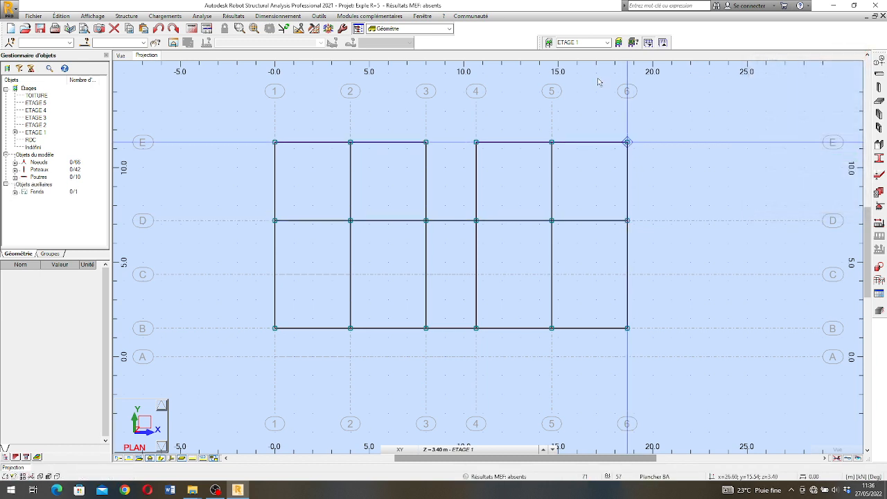
Step: Turn off the single-storey display so the 3D view shows every storey, and check the ETAGE 1 columns against the ground-floor frame
click(120, 55)
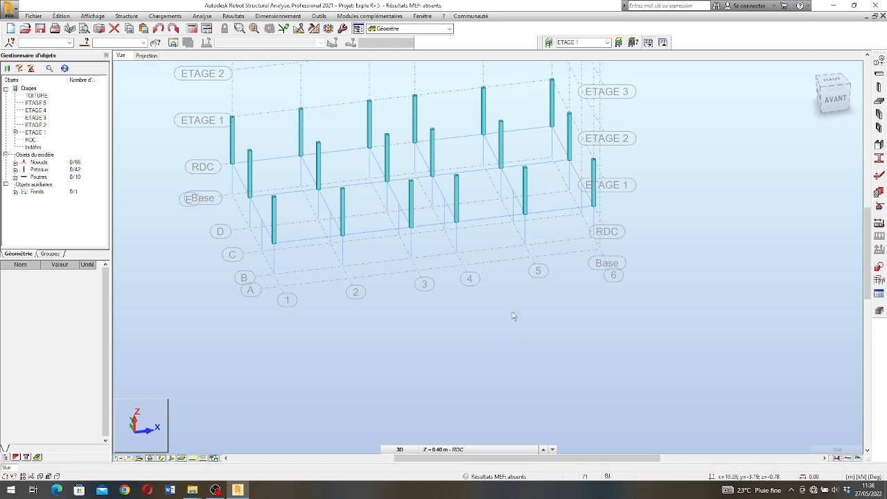
scroll(532, 323, down, 2)
scroll(406, 134, up, 2)
scroll(406, 135, down, 1)
scroll(437, 283, up, 2)
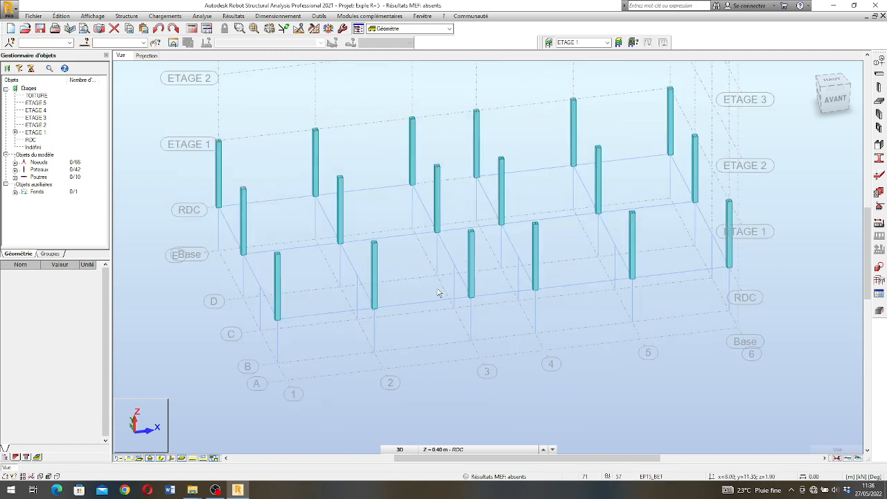
scroll(382, 273, down, 1)
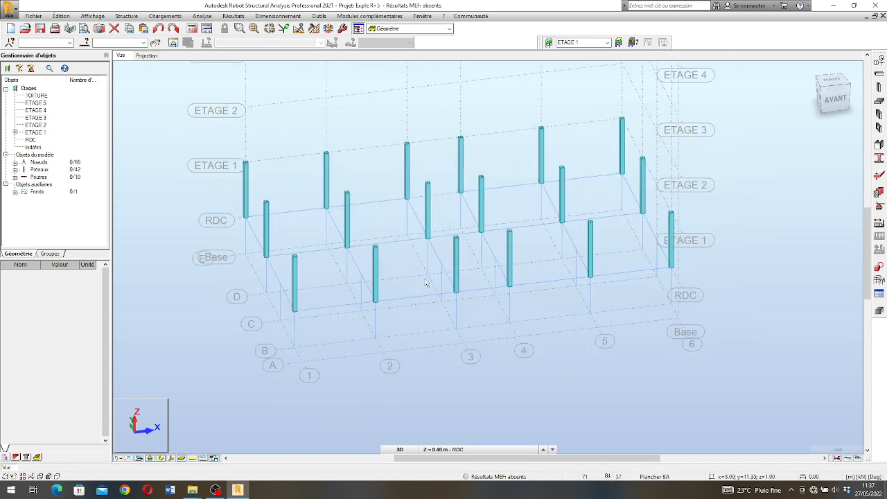
click(458, 450)
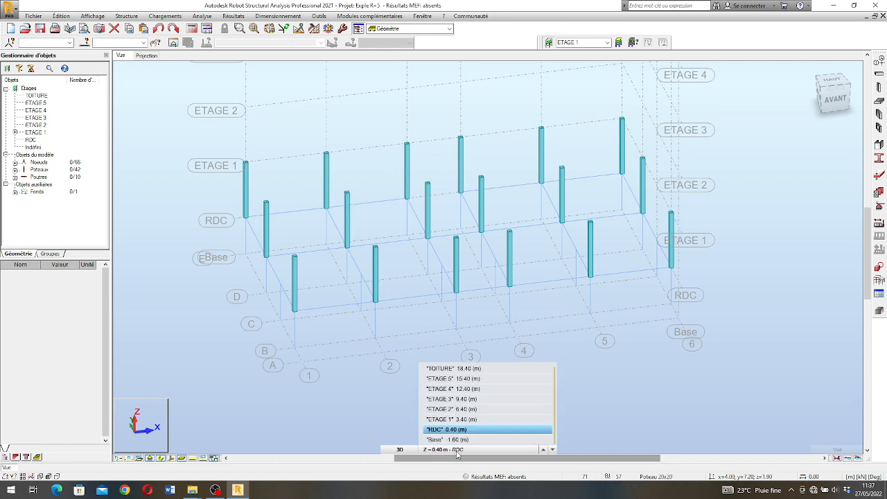
click(605, 381)
click(548, 45)
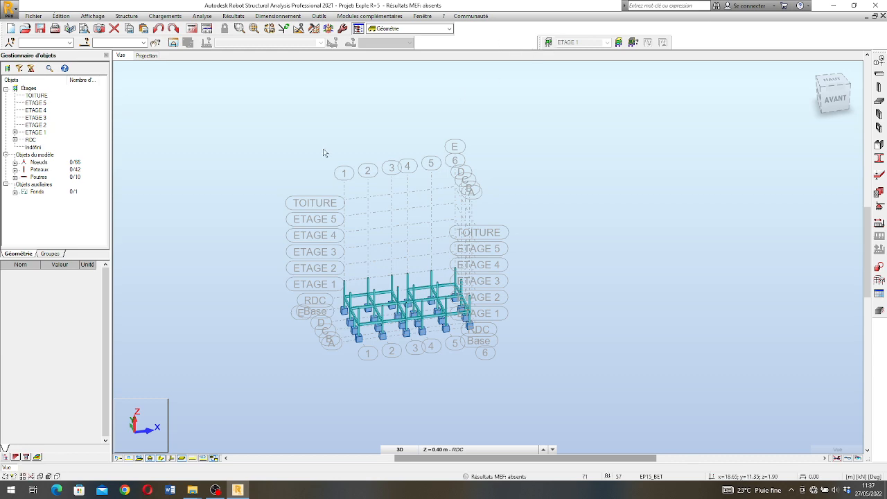
scroll(353, 337, up, 5)
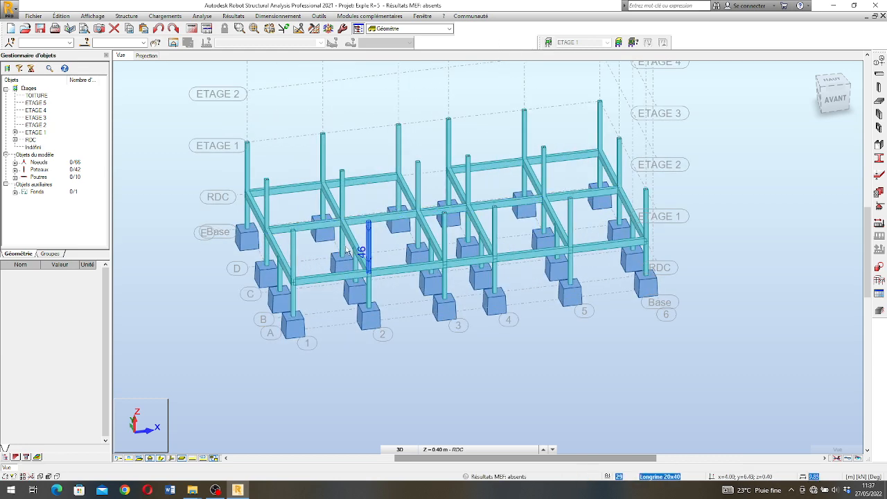
scroll(495, 347, down, 3)
right_click(458, 248)
click(495, 284)
drag(496, 287, 367, 271)
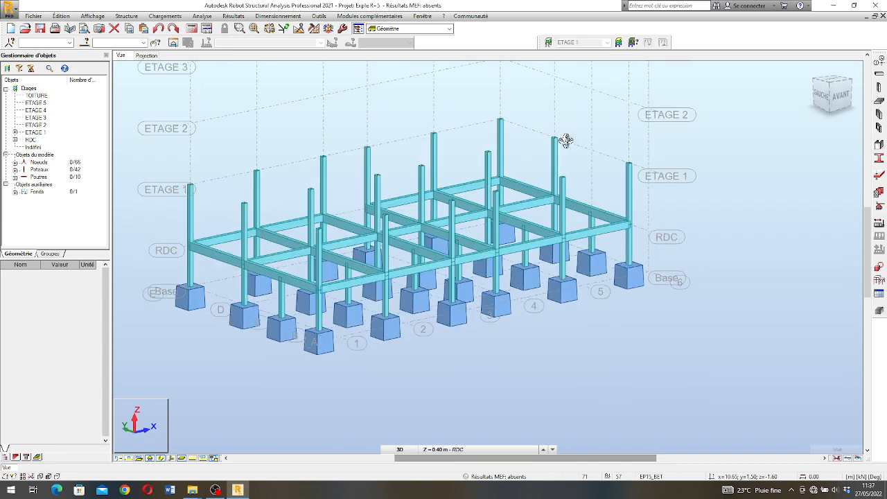
Step: Add the missing Poteau 20x20 columns, 3.00 m high downward, along axis C at axes 1 to 6 on ETAGE 1 and check them in 3D
click(146, 55)
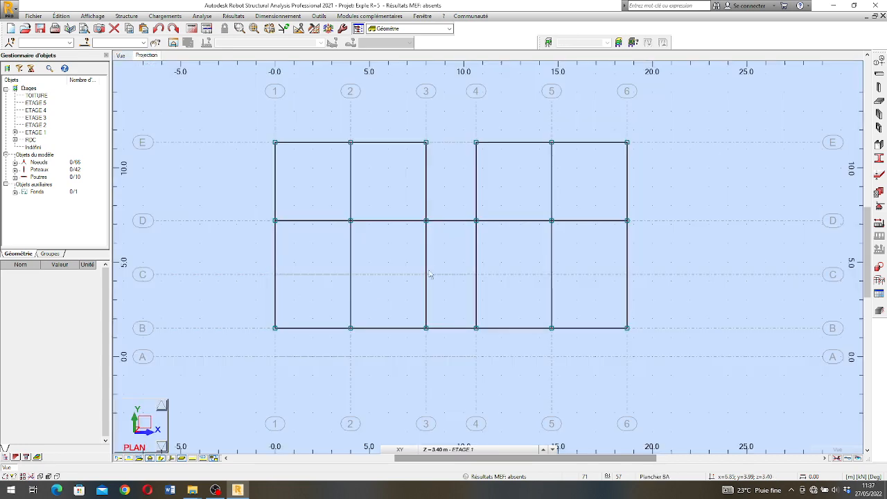
click(879, 87)
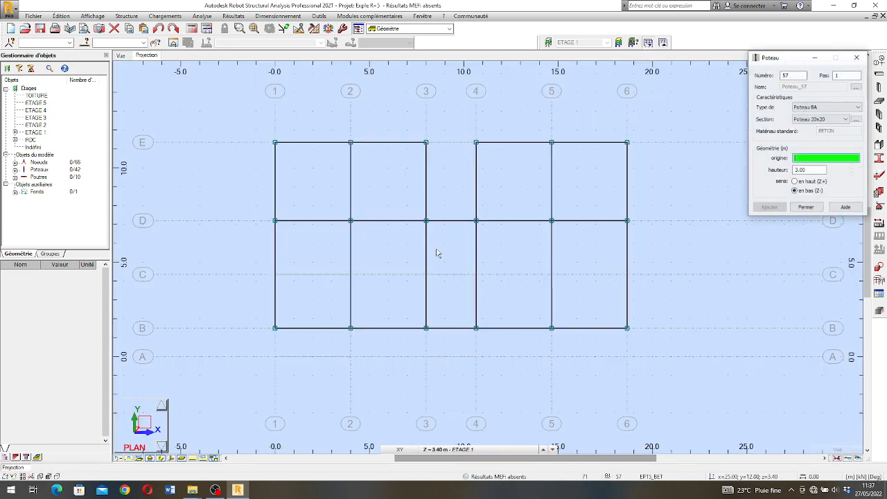
click(276, 275)
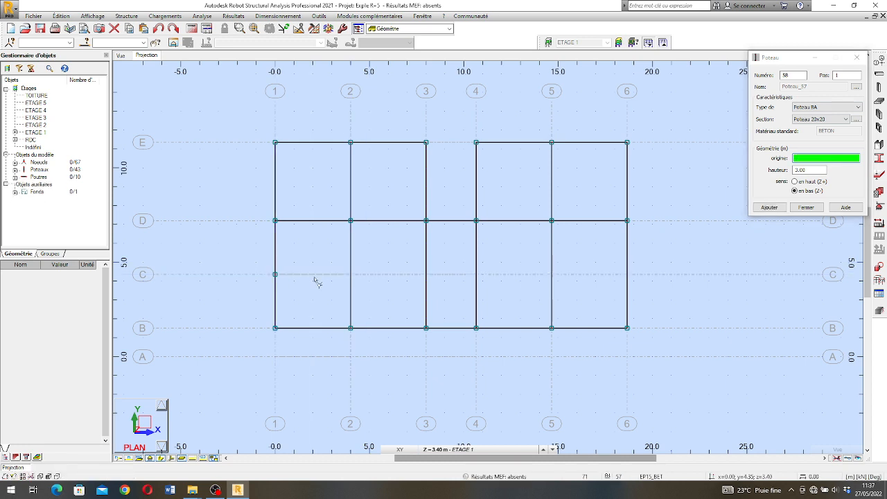
click(351, 275)
click(427, 275)
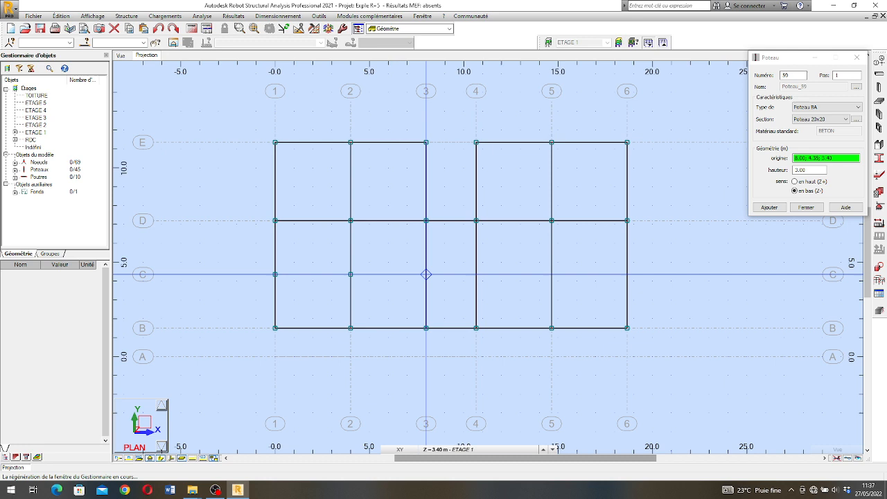
click(476, 274)
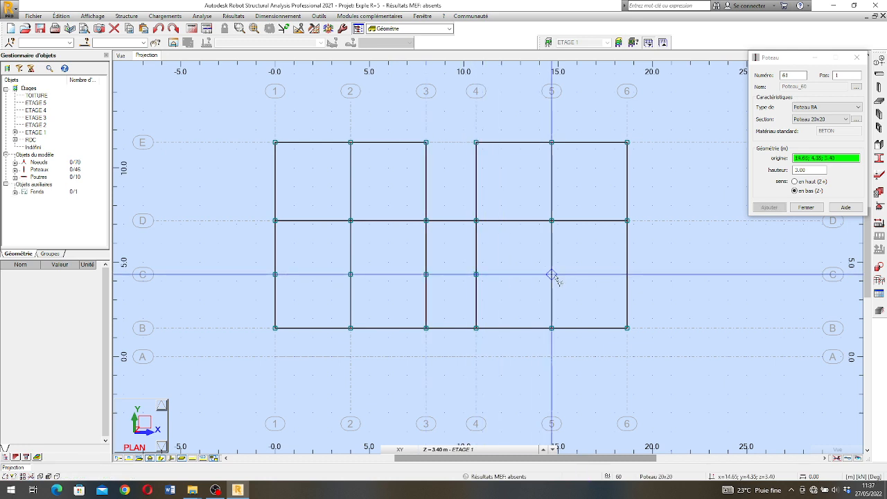
click(551, 274)
click(627, 275)
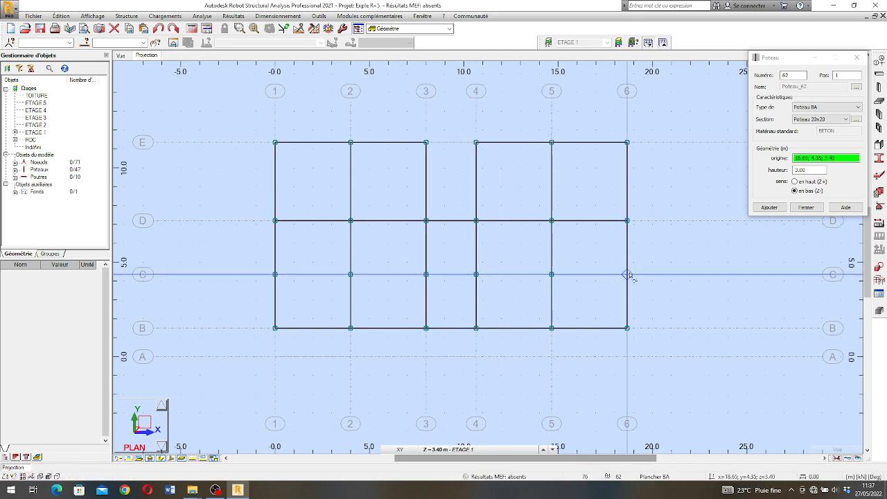
click(628, 274)
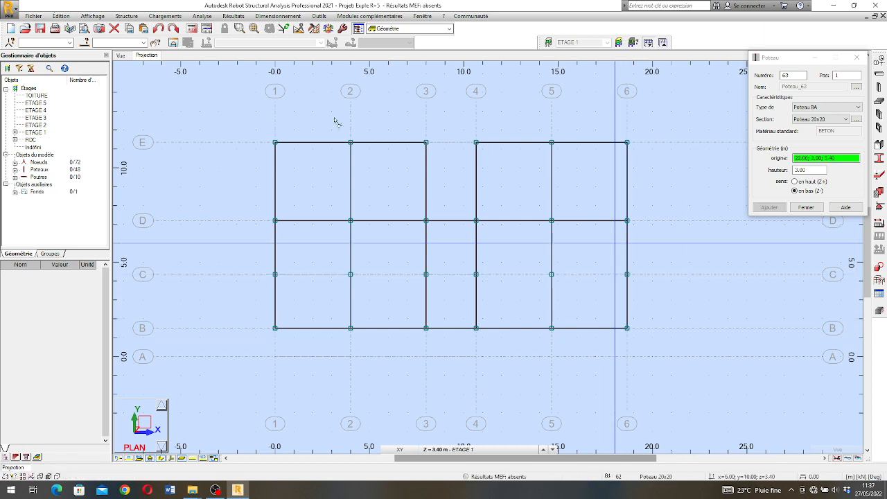
click(121, 55)
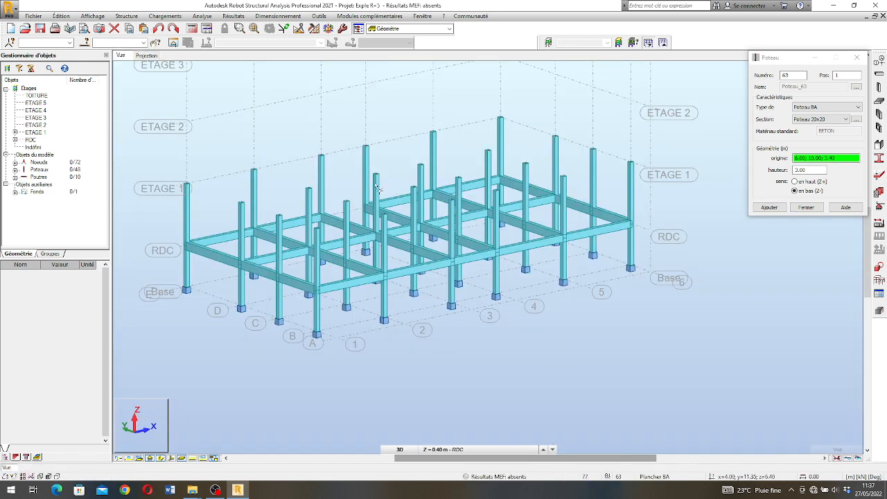
Step: Finish column creation and examine the whole frame up to ETAGE 1 in 3D
click(856, 57)
right_click(718, 310)
click(684, 345)
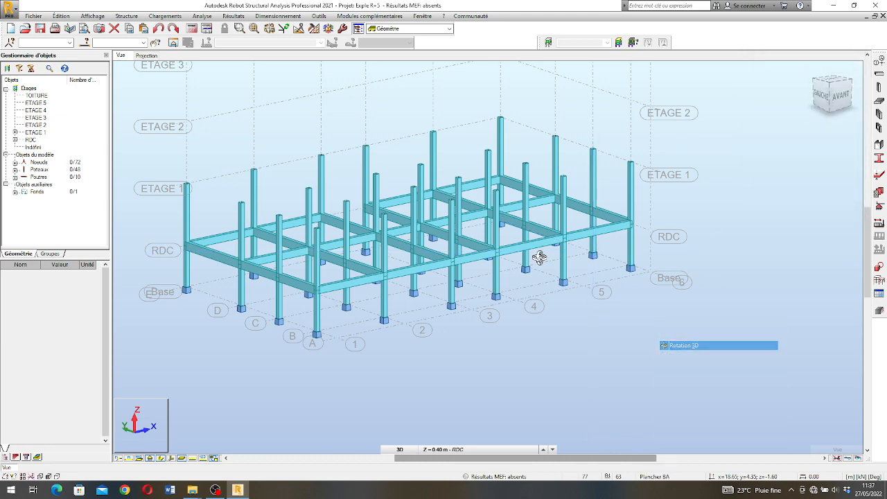
drag(540, 257, 499, 236)
scroll(505, 206, down, 2)
drag(504, 206, 471, 232)
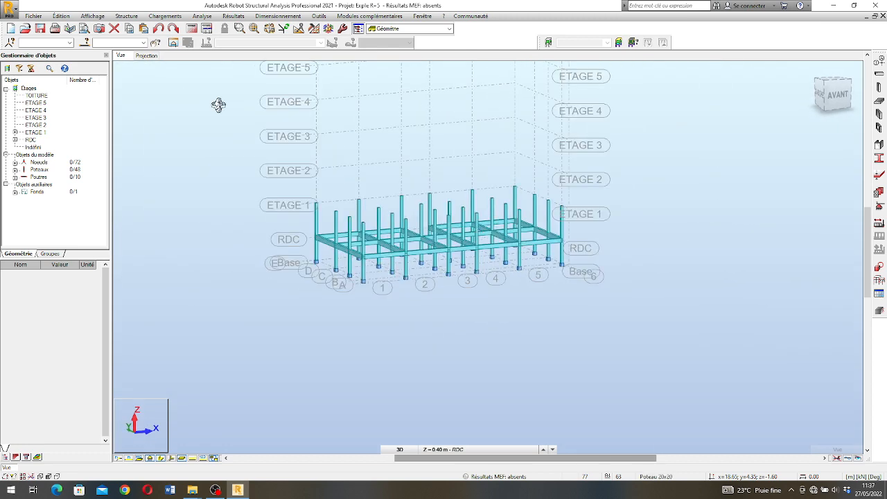
Step: Examine the Longrine 20x35 and 20x40 beam layout on the RDC plan and compare it with the frame in 3D
click(158, 56)
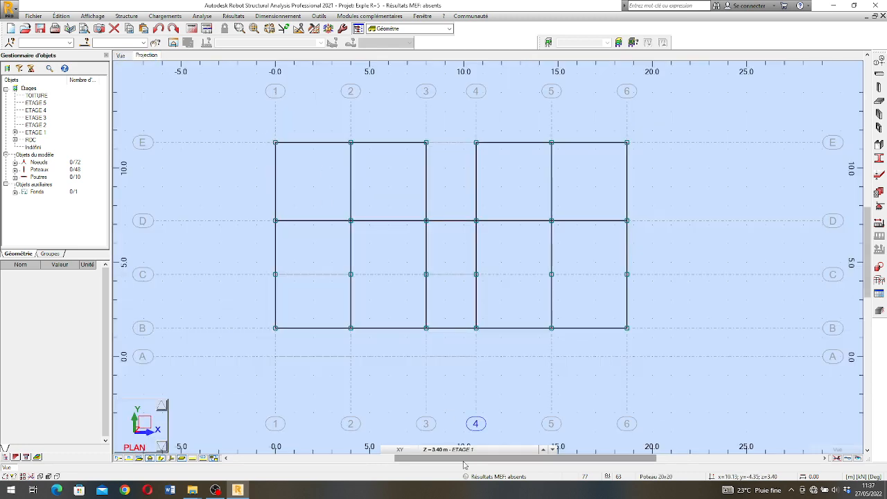
click(465, 452)
click(463, 430)
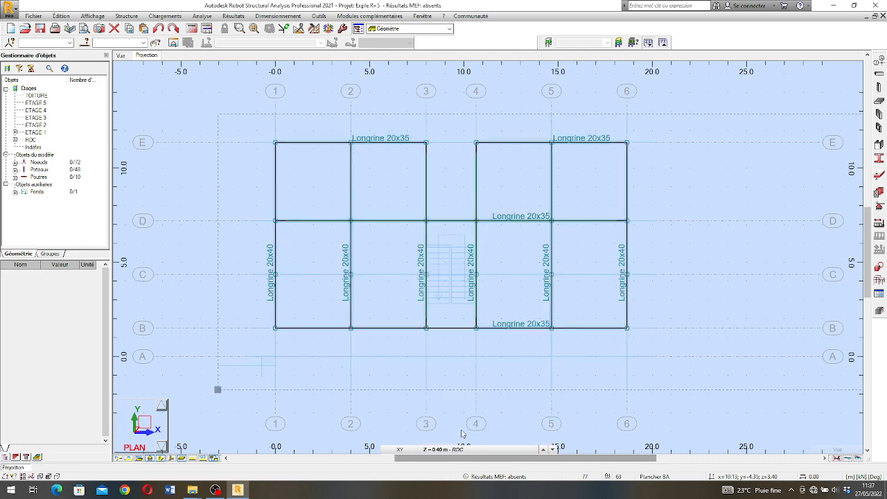
scroll(385, 229, down, 2)
scroll(468, 273, up, 2)
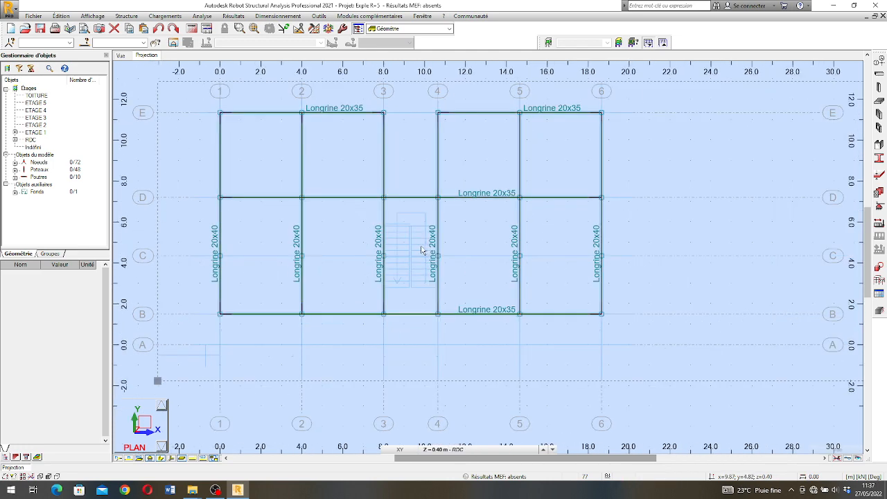
scroll(314, 246, down, 2)
scroll(342, 252, down, 1)
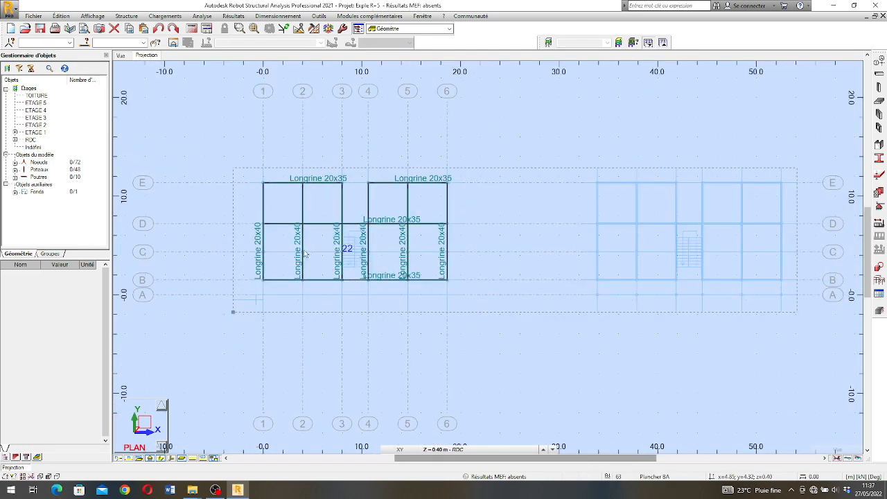
scroll(355, 253, up, 2)
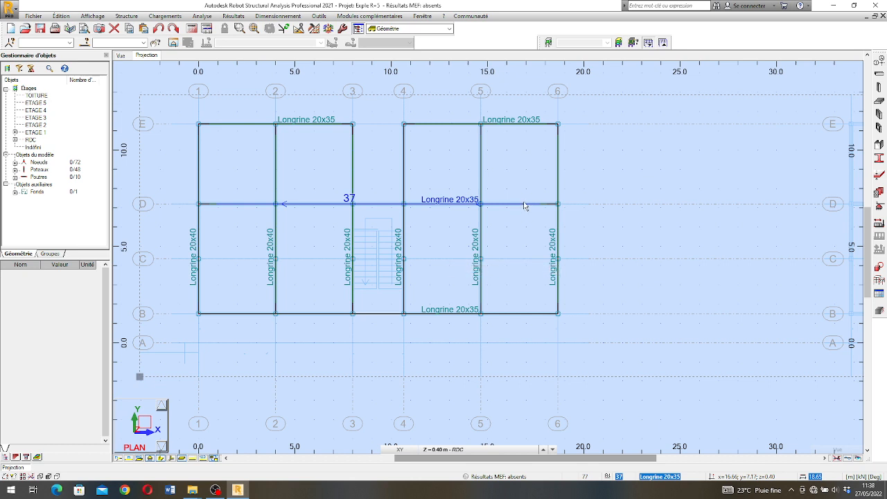
scroll(526, 179, down, 1)
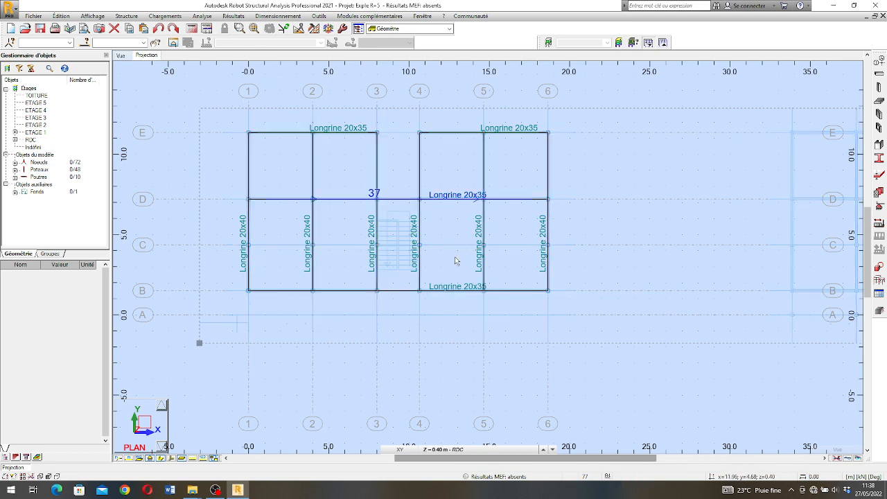
click(121, 57)
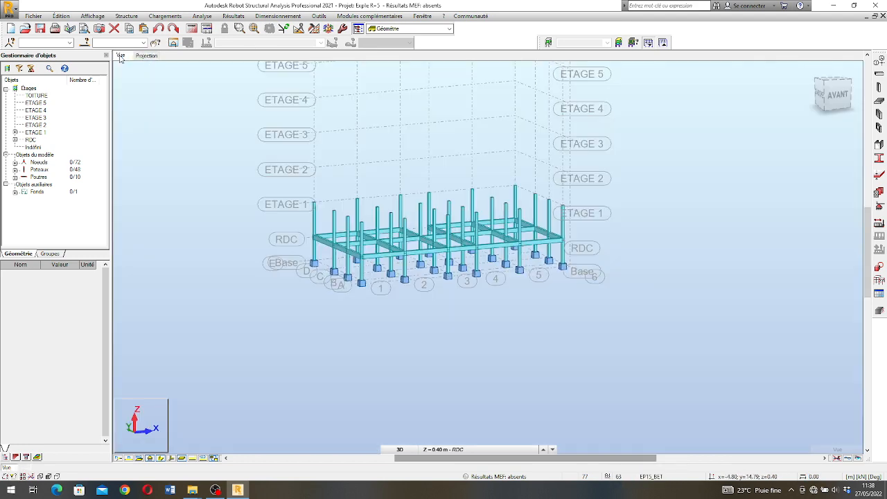
scroll(425, 231, up, 5)
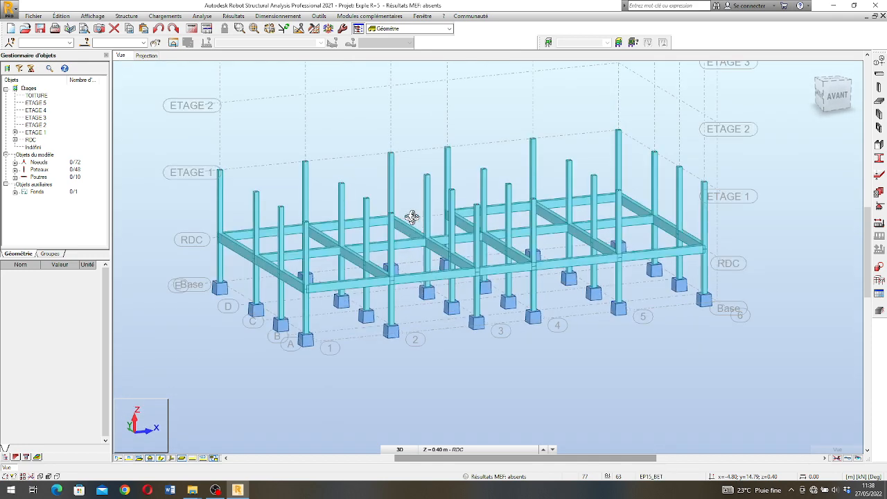
scroll(411, 217, down, 1)
drag(375, 232, 388, 231)
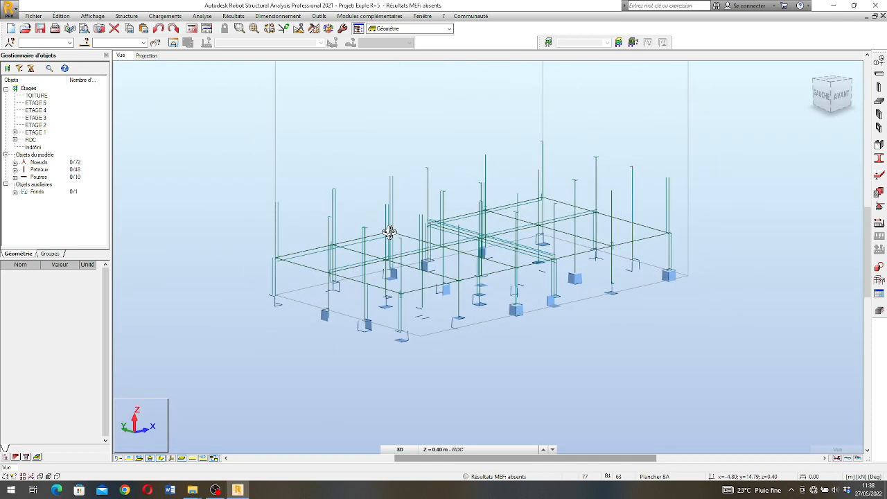
Step: On the ETAGE 1 plan, define a Poutre BA section named poutre 20x40 with b 20 cm and h 40 cm, overwriting the same-named profile
click(147, 56)
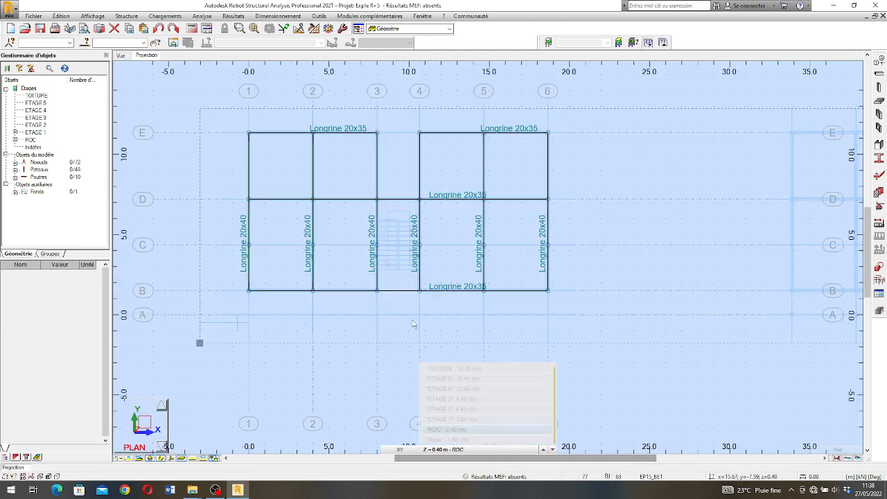
click(545, 450)
mouse_move(451, 451)
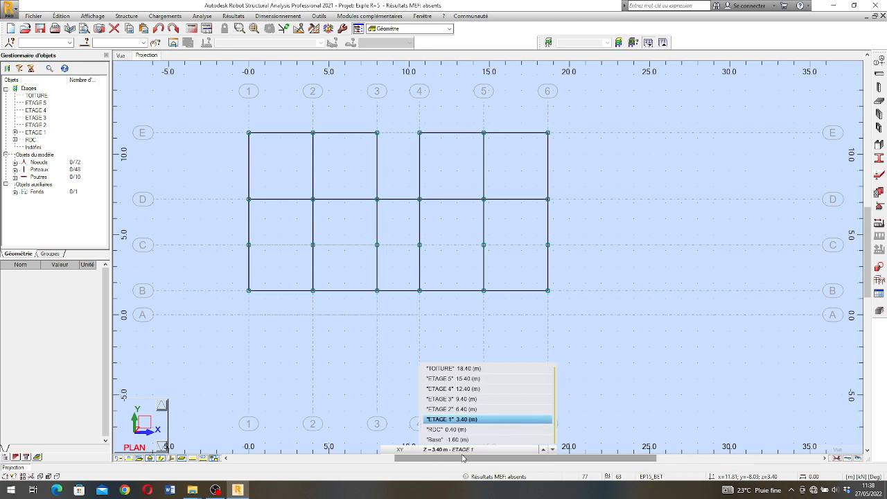
click(880, 87)
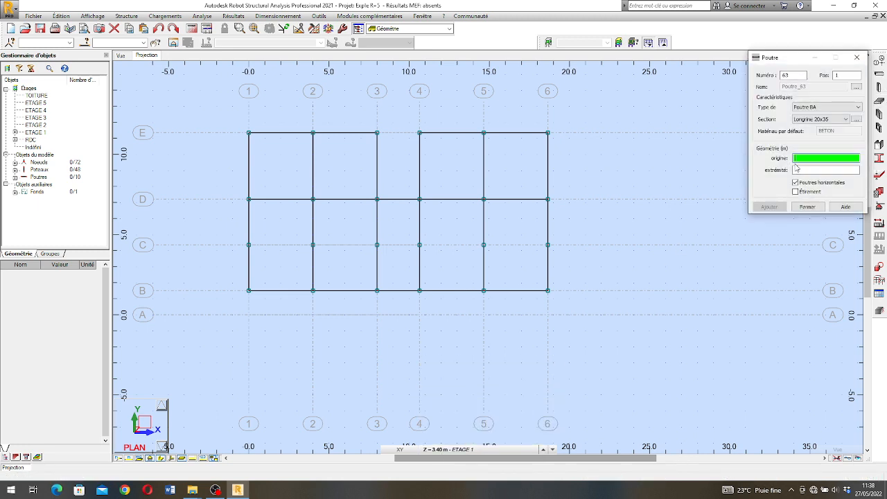
click(858, 119)
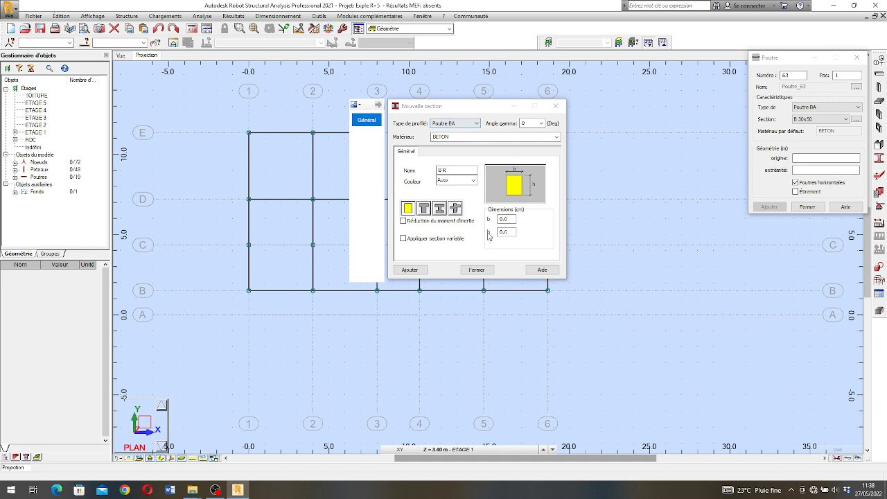
click(510, 219)
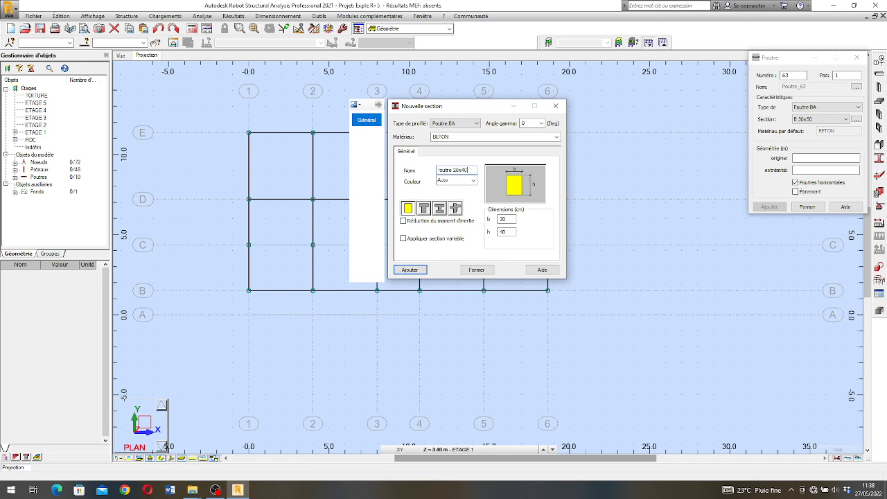
click(411, 270)
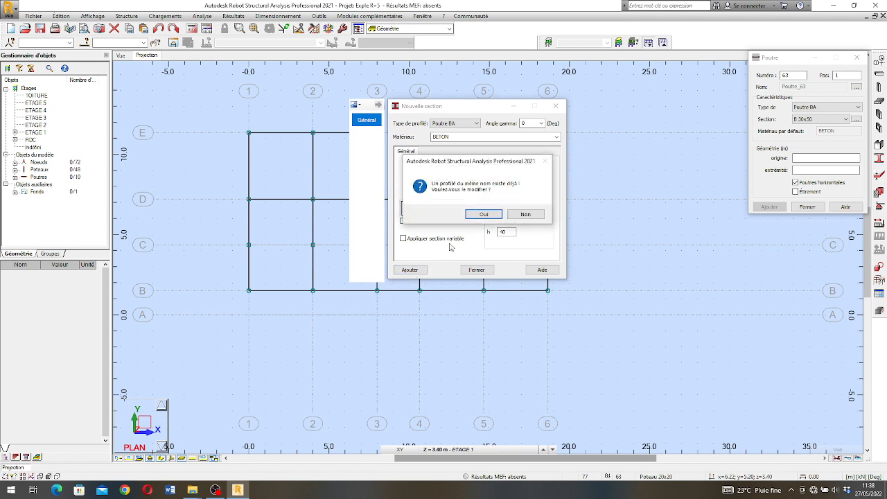
click(489, 213)
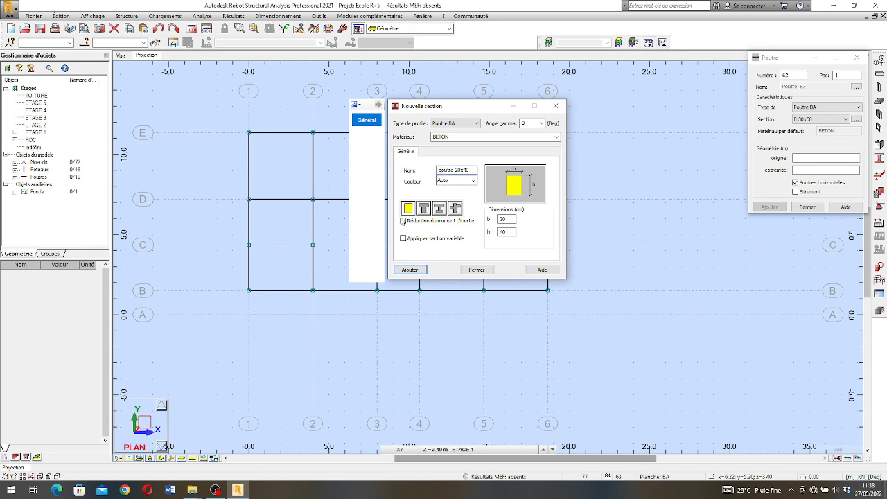
Step: Define a Poutre BA section named poutre 20x35 with b 20 cm and h 35 cm, overwriting the same-named profile, and finish section creation
click(409, 269)
click(487, 214)
click(412, 270)
click(481, 213)
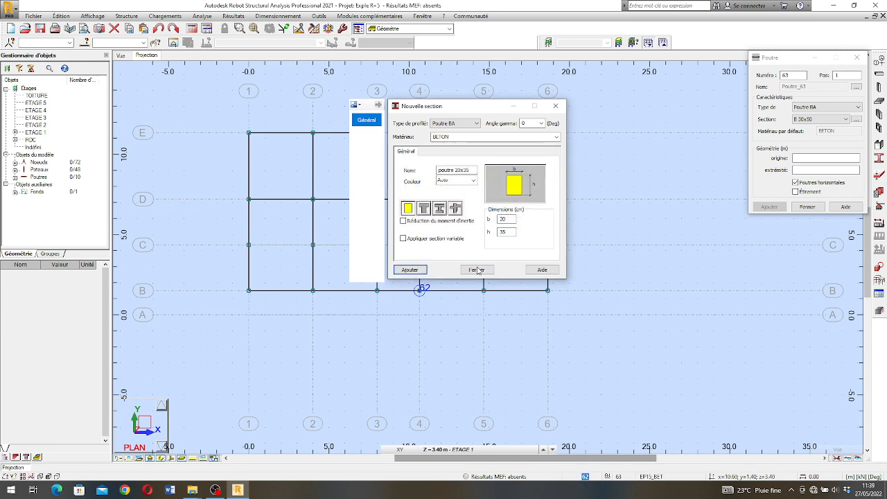
click(477, 270)
Step: Place poutre 20x40 beams on ETAGE 1 along axes 1, 2 and 3, each running from axis E to axis B
click(846, 120)
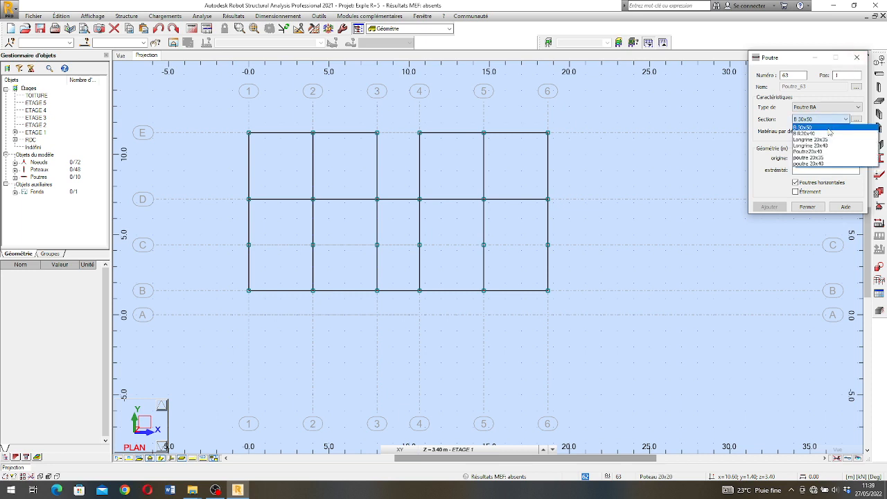
click(818, 165)
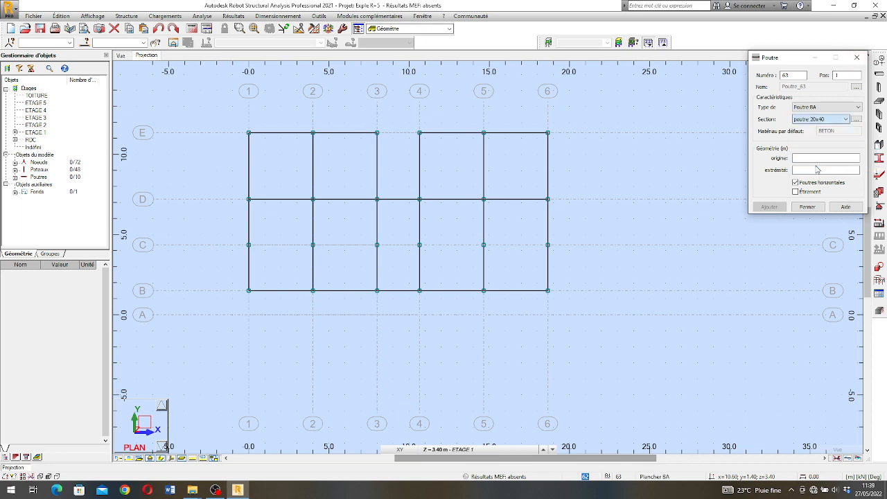
click(822, 159)
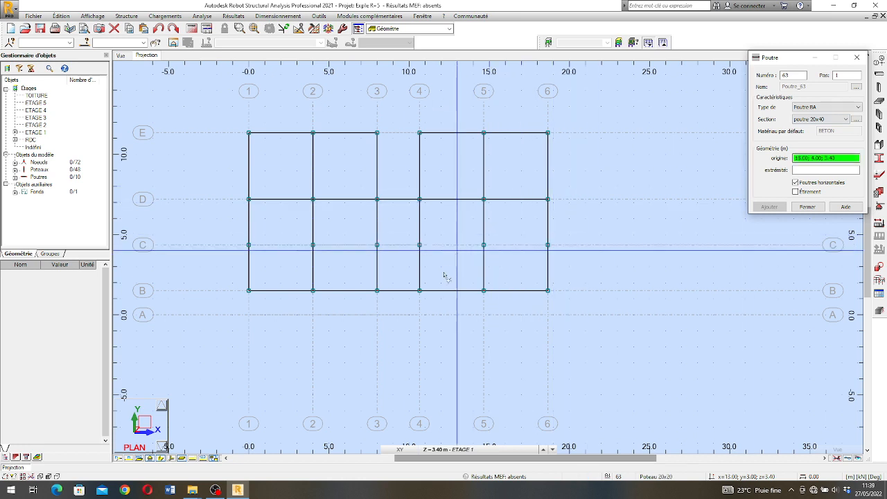
click(249, 132)
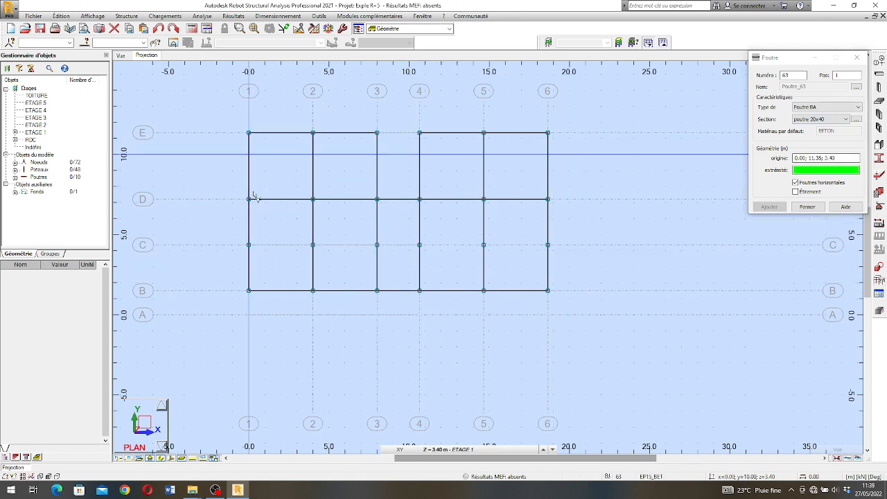
click(249, 290)
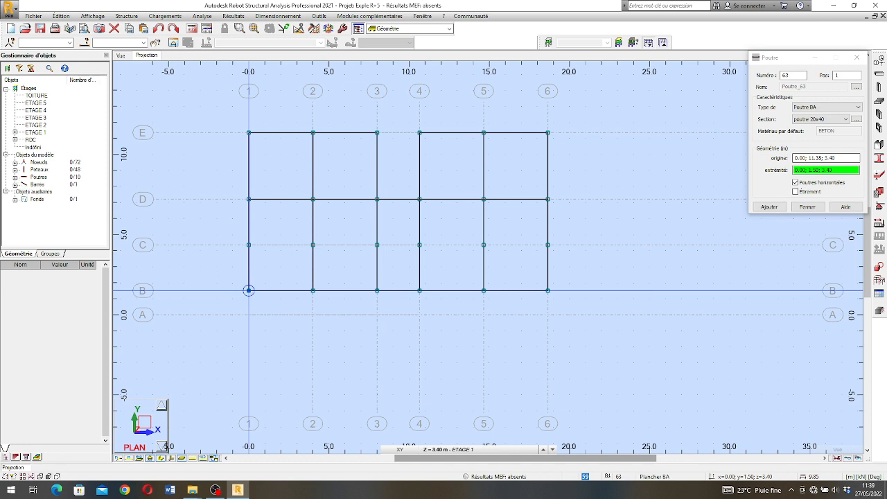
click(312, 134)
click(313, 290)
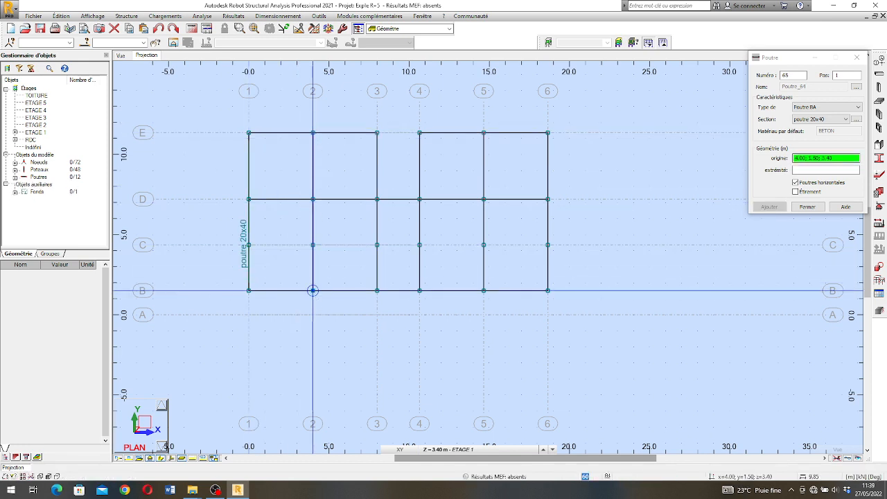
click(377, 132)
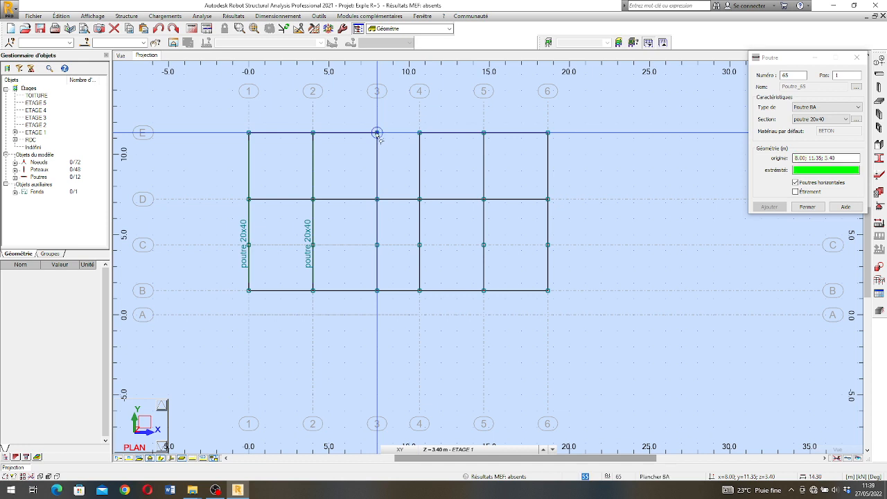
click(378, 290)
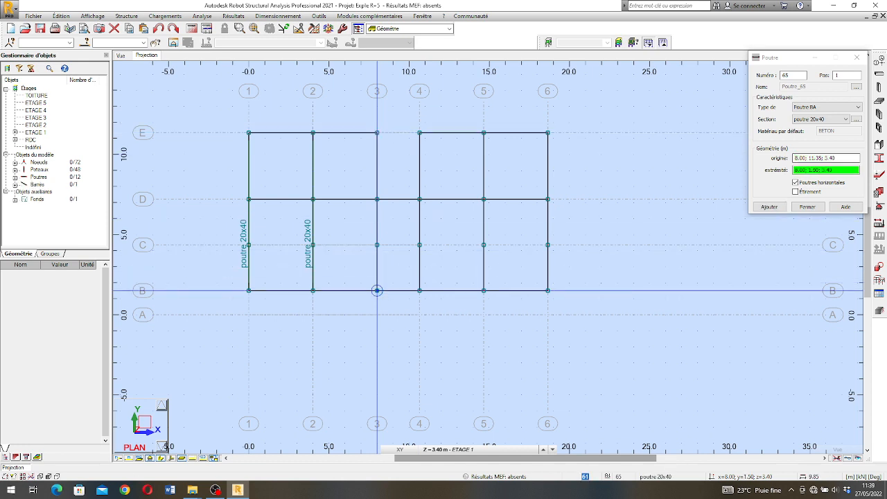
Step: Place poutre 20x40 beams on ETAGE 1 along axes 4, 5 and 6, each running from axis E to axis B
click(420, 132)
click(420, 291)
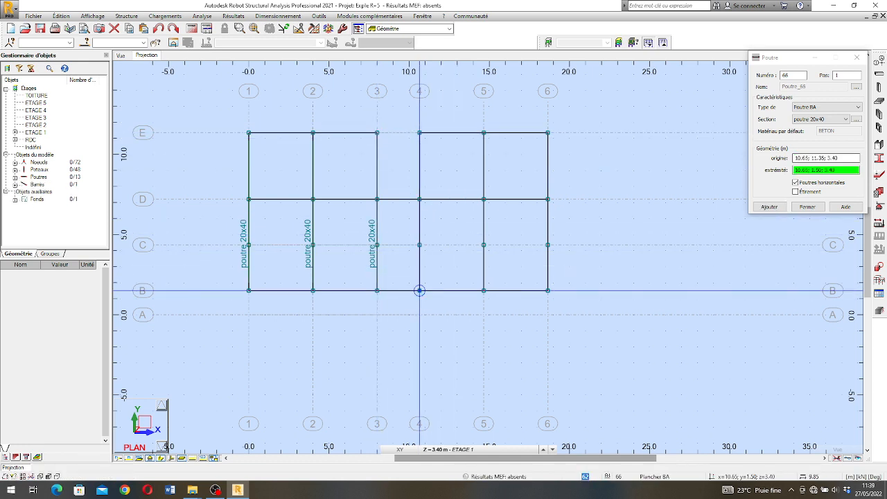
click(484, 132)
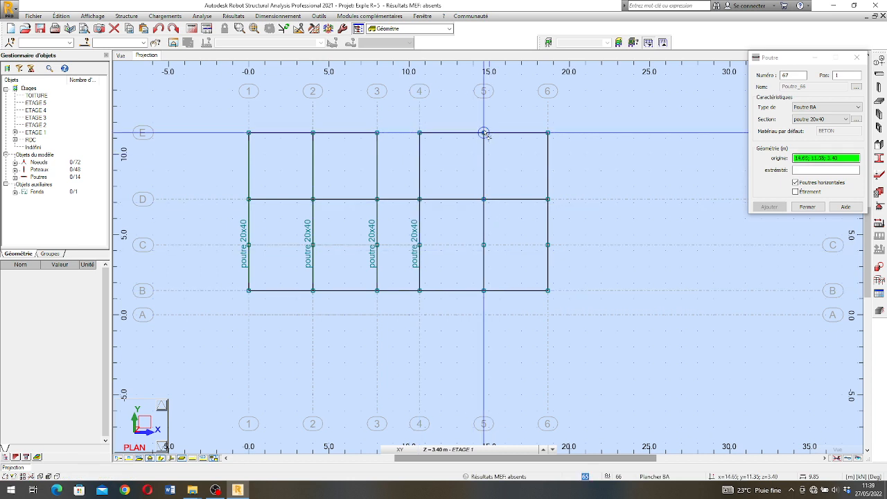
click(484, 291)
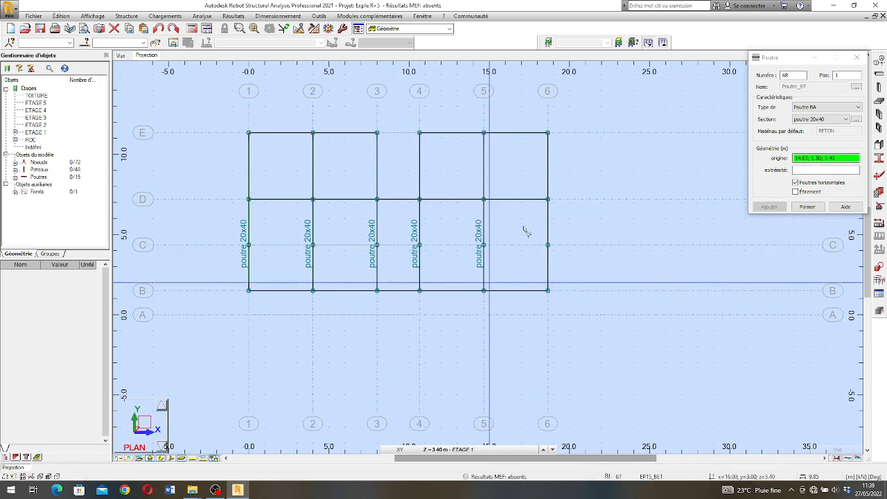
click(548, 133)
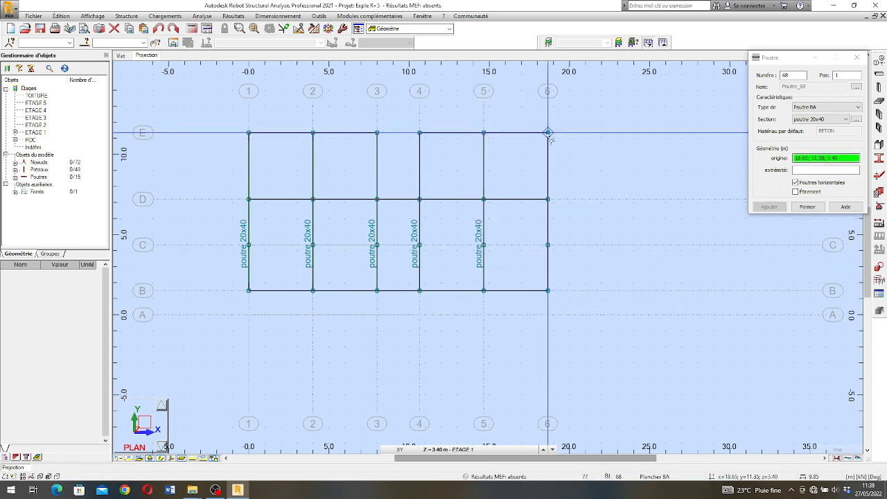
click(548, 290)
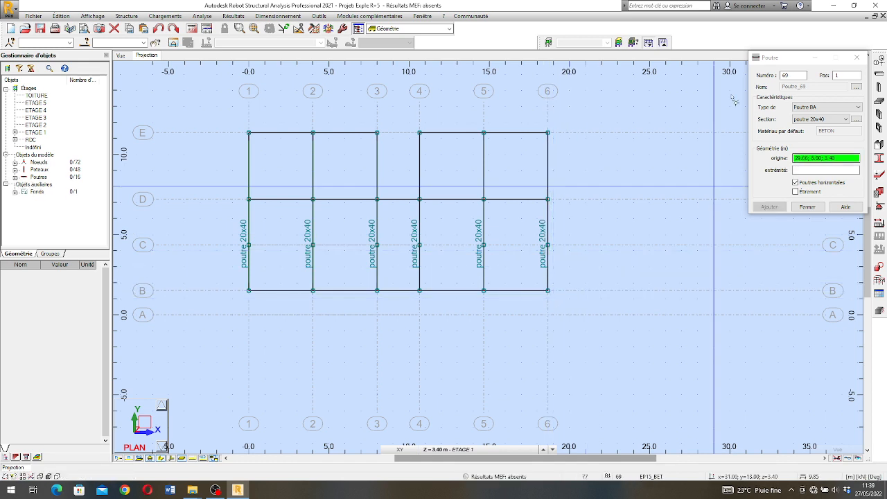
Step: Place poutre 20x35 beams on ETAGE 1 along axis E, one from axis 1 to 3 and one from axis 4 to 6
click(845, 120)
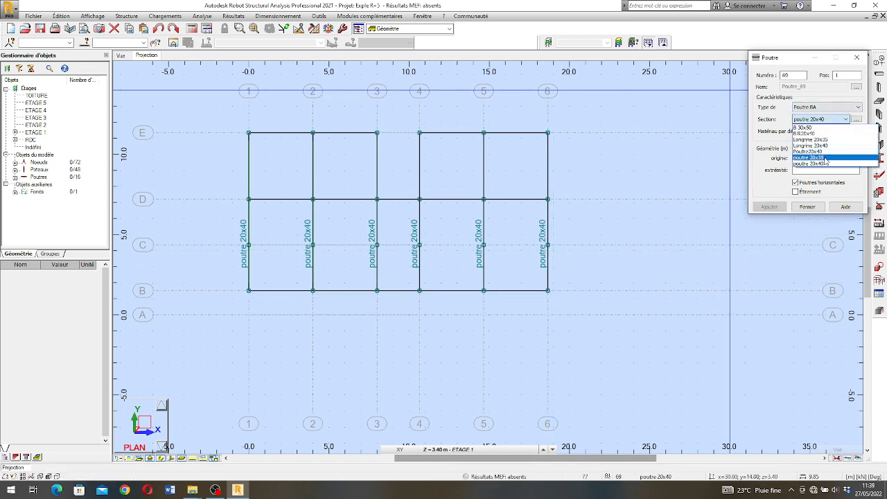
click(825, 159)
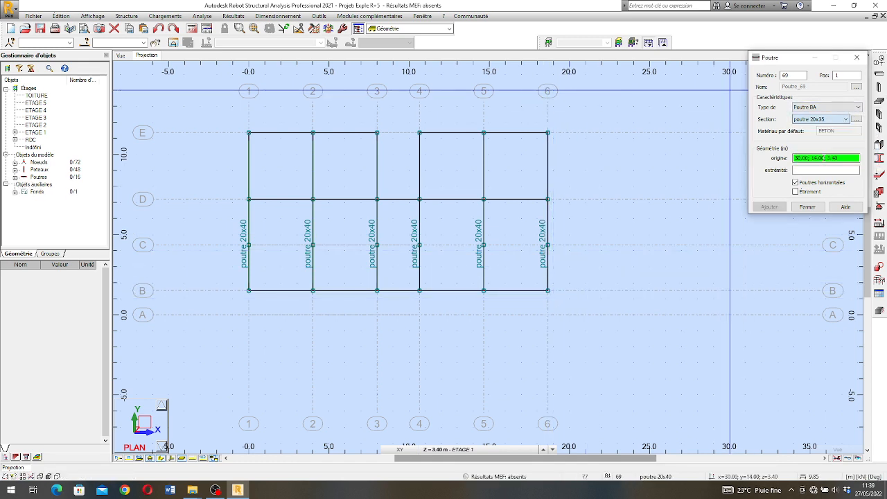
click(249, 133)
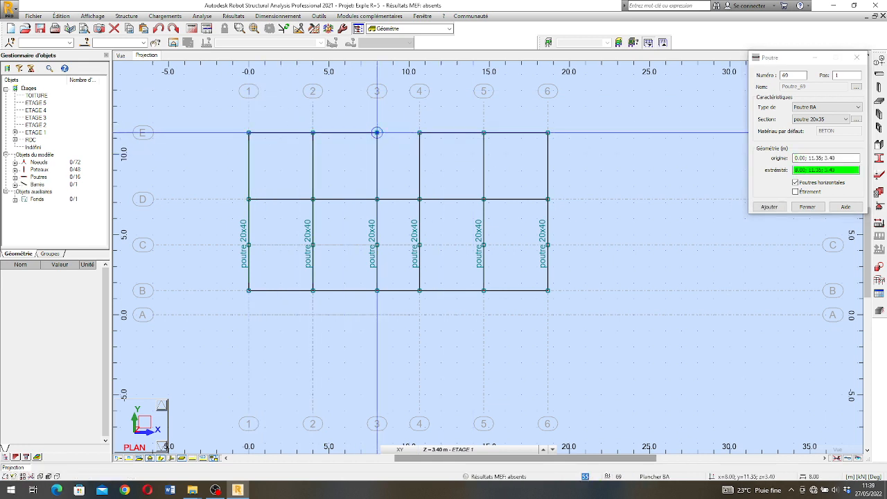
click(377, 134)
click(420, 134)
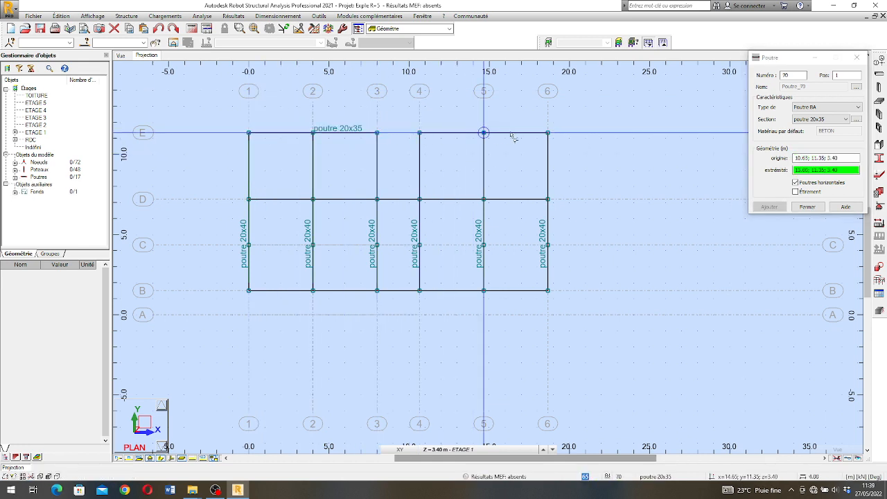
click(548, 133)
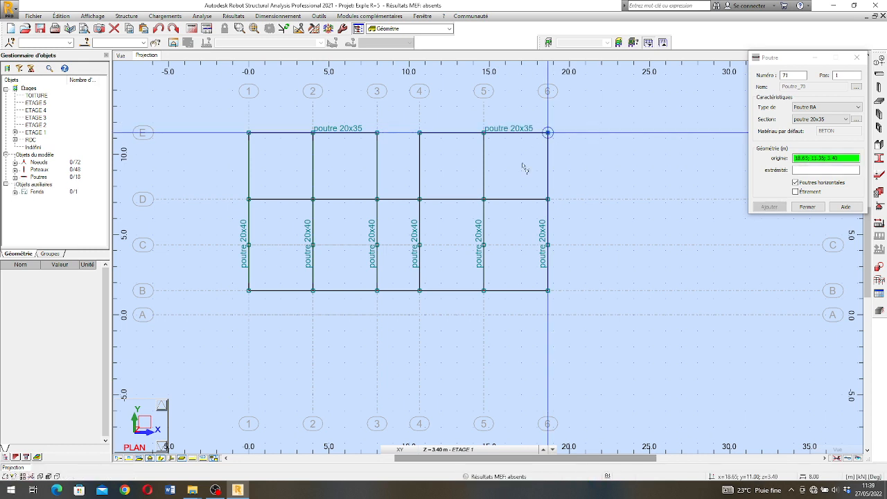
Step: Place poutre 20x35 beams on ETAGE 1 along axes D and B, each from axis 1 to axis 6, and end beam placement
click(249, 199)
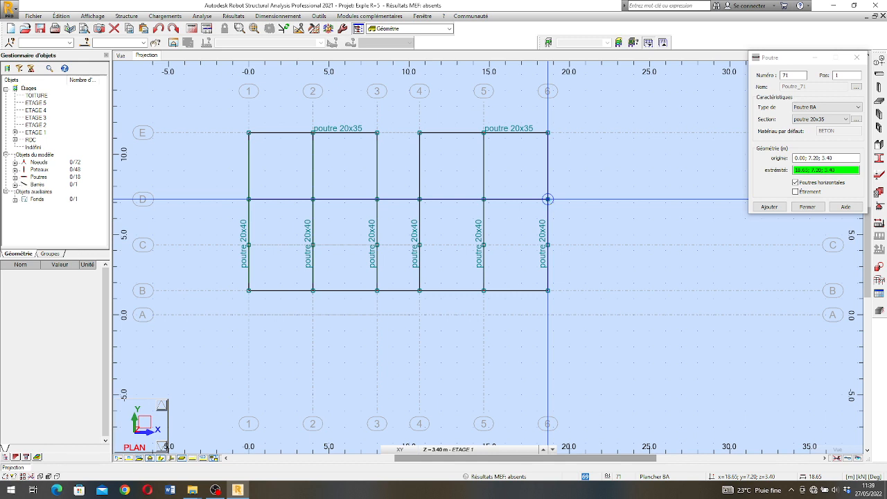
click(548, 200)
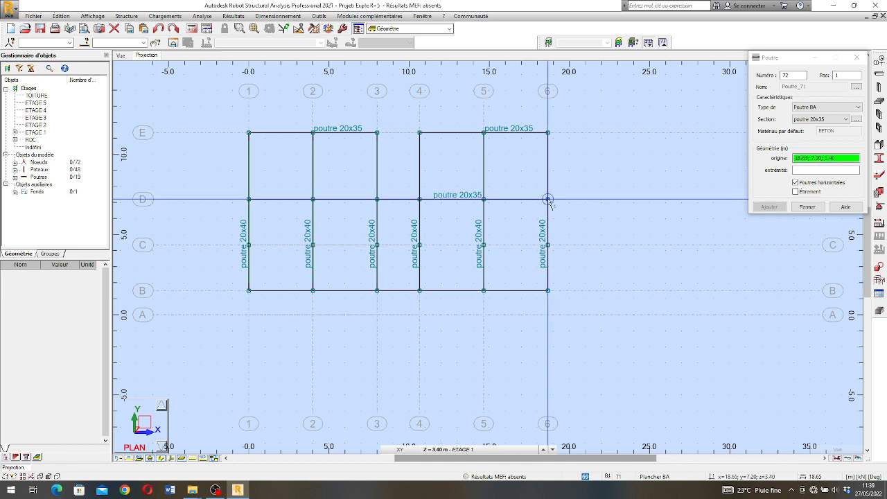
click(249, 292)
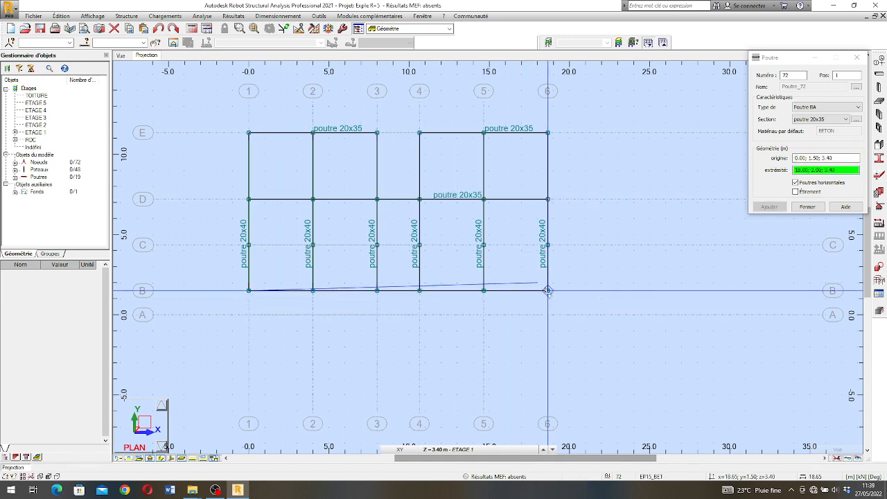
click(548, 291)
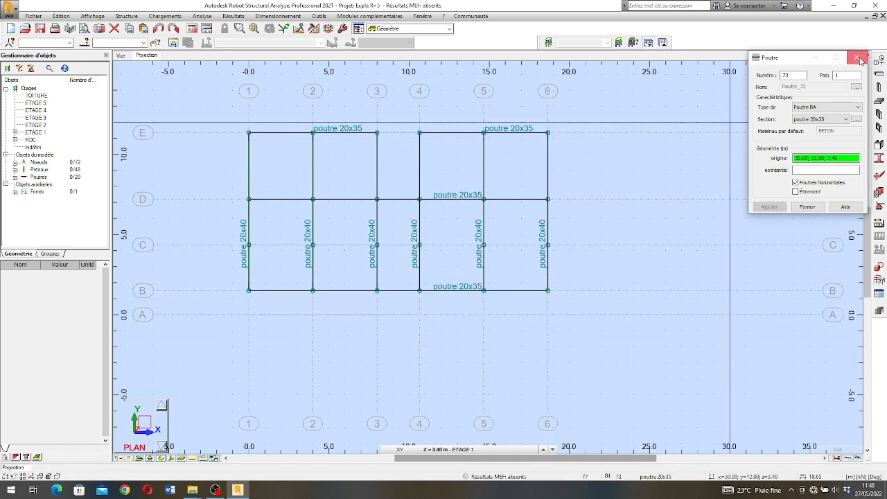
click(858, 57)
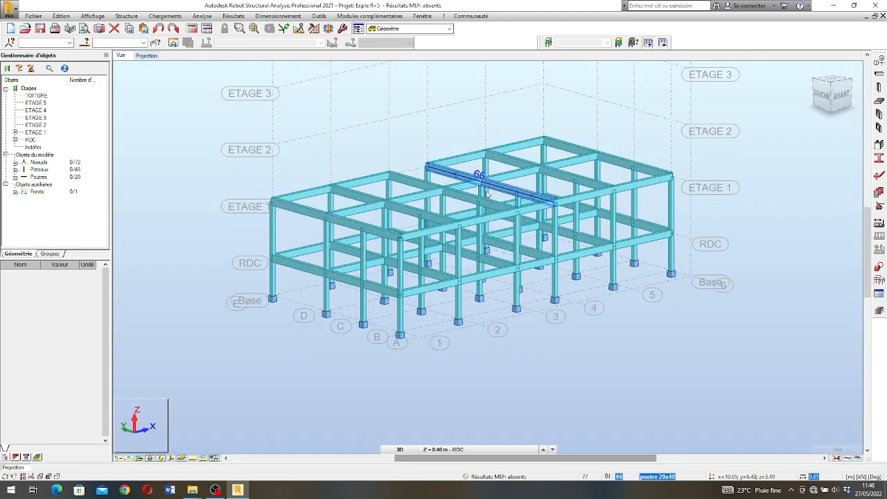
Step: Examine the ETAGE 1 beam framing in 3D by rotating around the structure
right_click(554, 372)
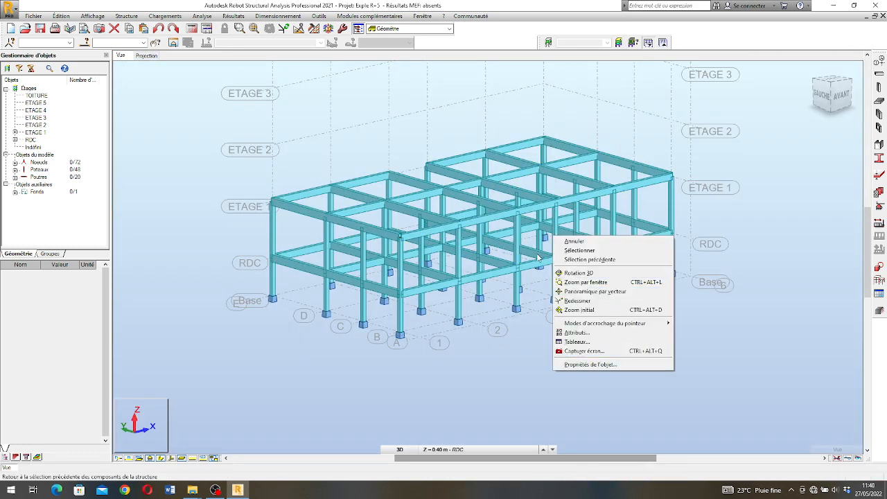
click(579, 272)
drag(521, 223, 527, 238)
scroll(416, 197, down, 2)
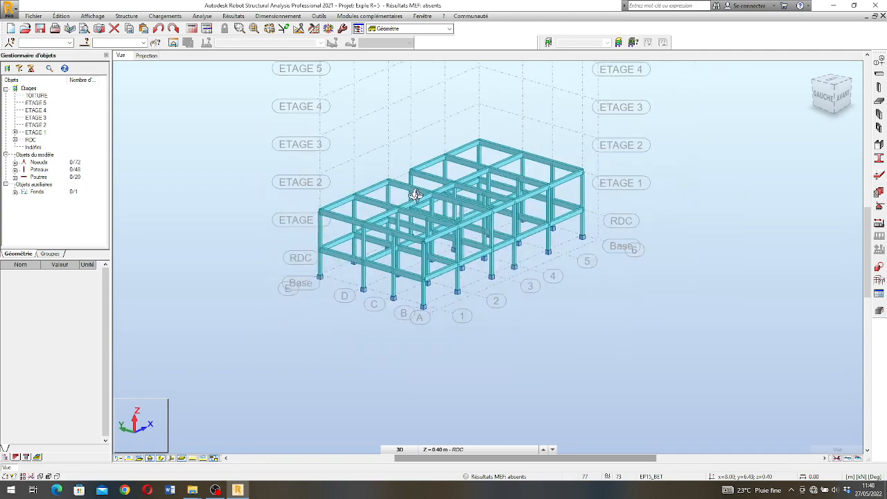
scroll(453, 230, up, 3)
drag(478, 254, 426, 206)
scroll(431, 181, down, 3)
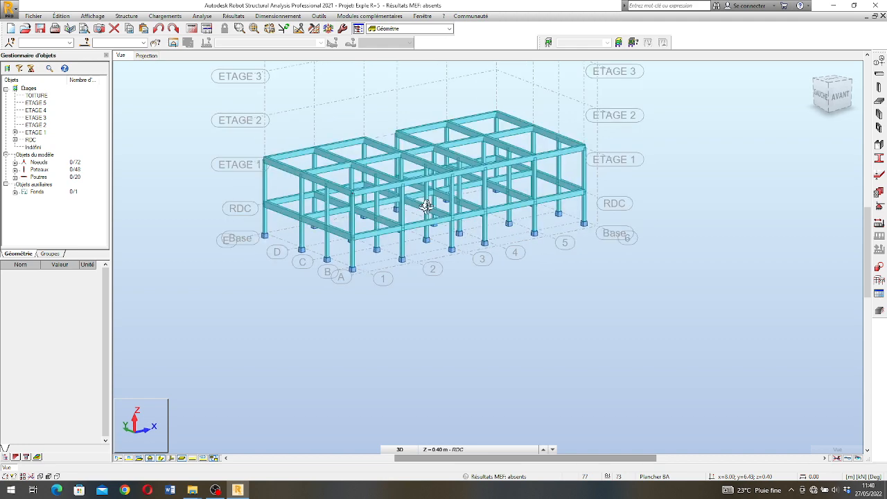
Step: On the ETAGE 1 plan, place Poutre20x40 overhang beams along axes 1, 2 and 3, each from axis B to axis A
click(147, 56)
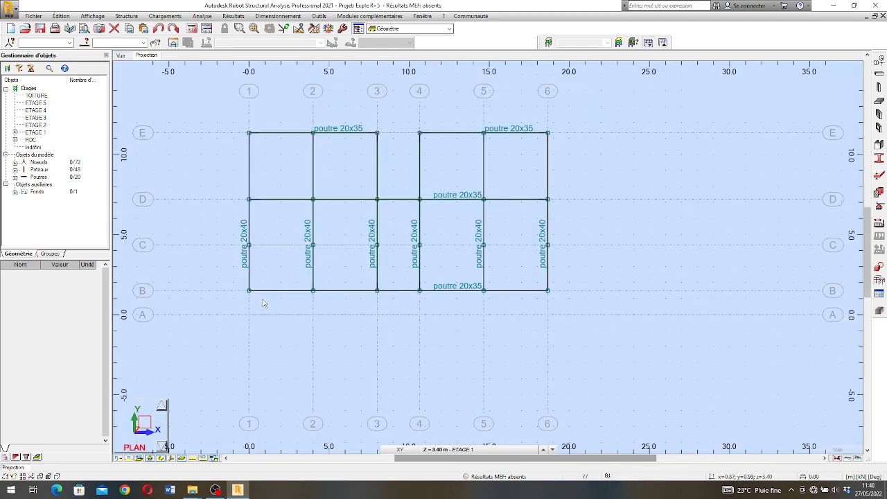
click(880, 76)
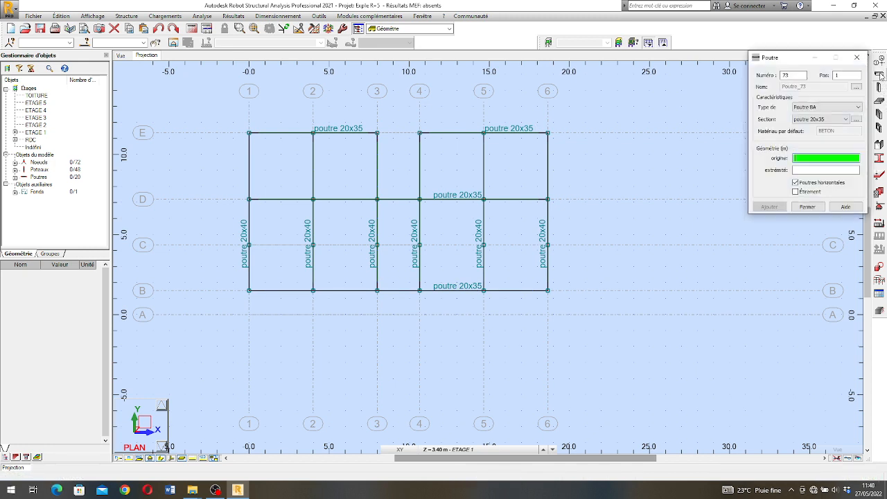
click(845, 120)
click(816, 148)
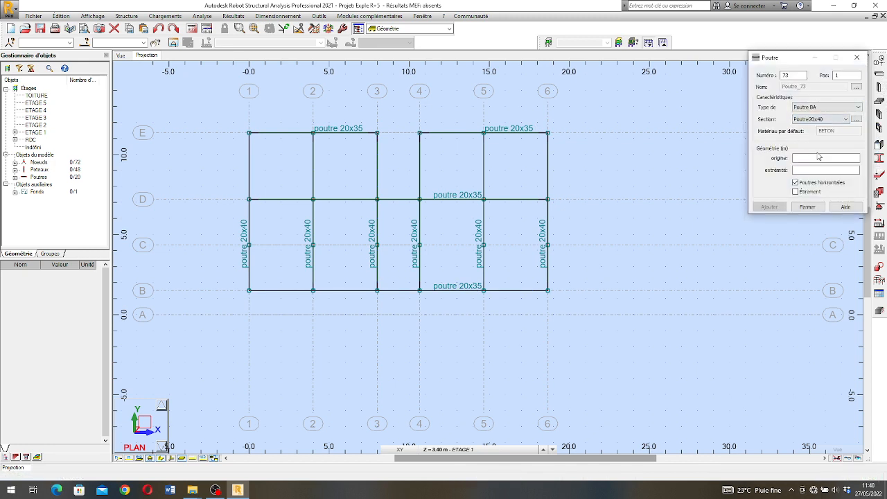
click(825, 158)
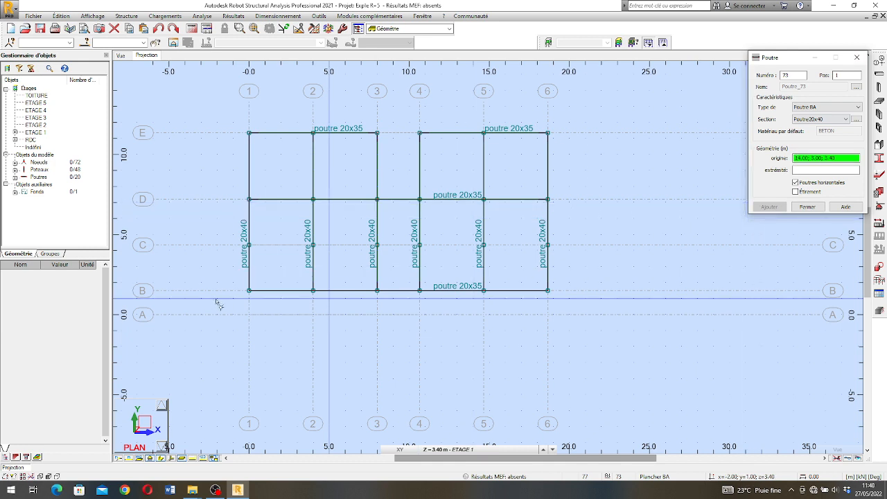
click(249, 291)
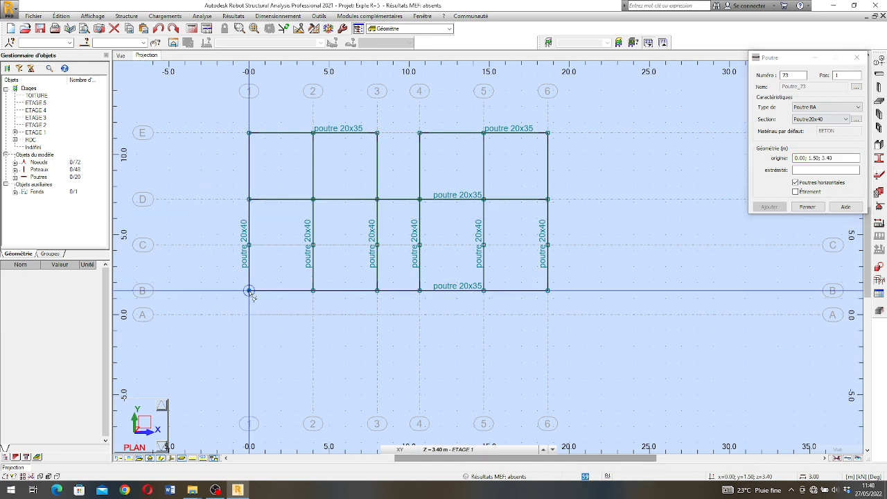
click(249, 315)
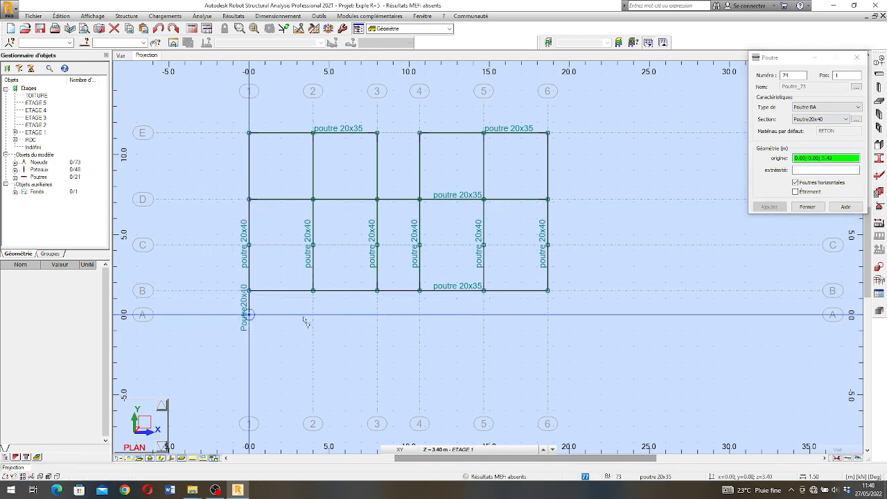
click(313, 290)
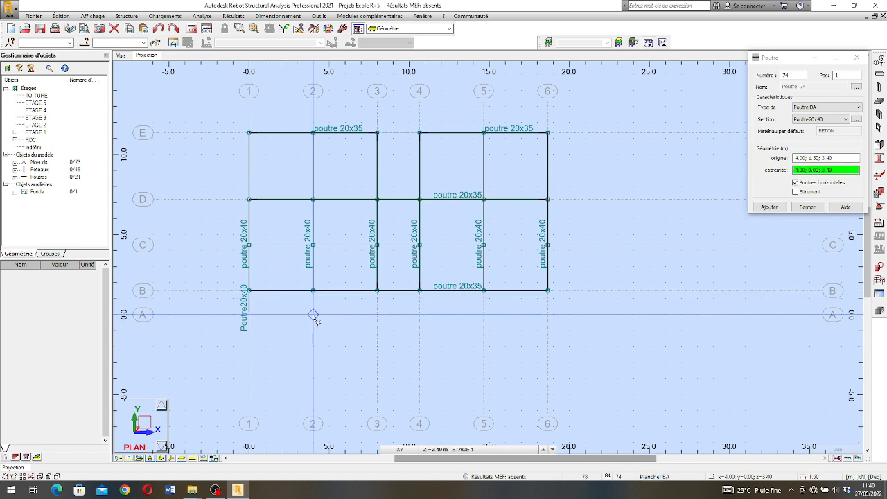
click(312, 315)
click(312, 314)
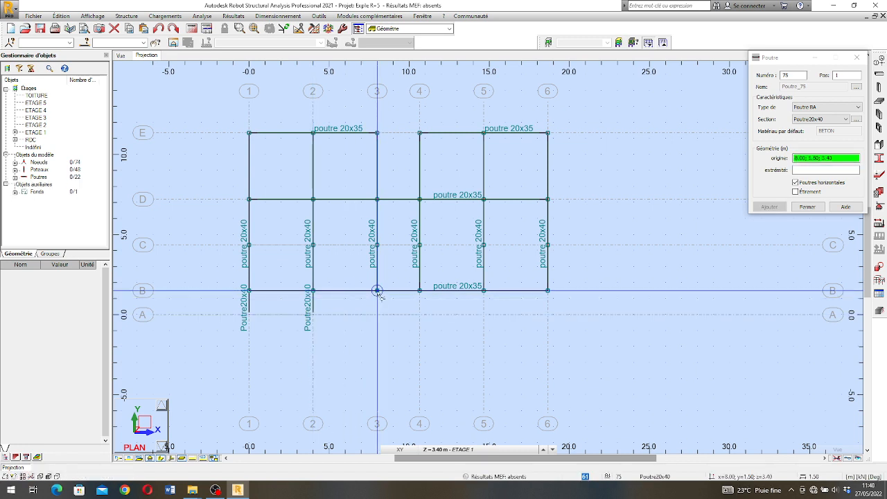
click(378, 314)
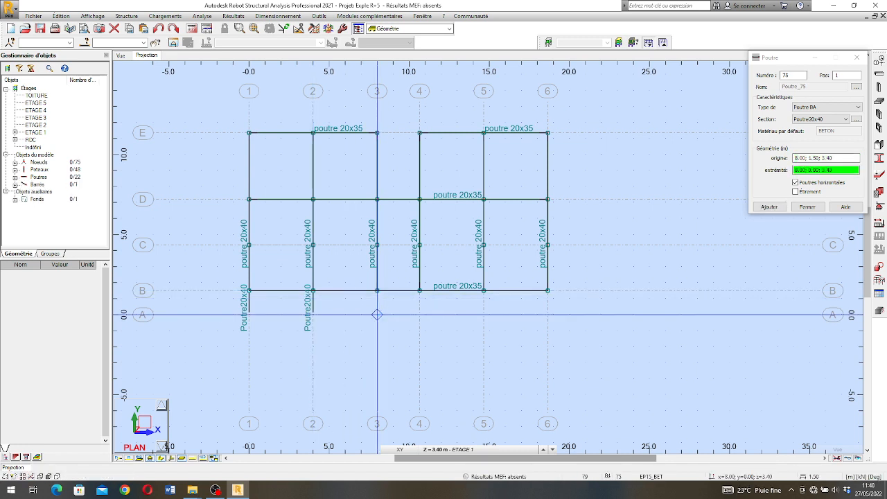
Step: Place Poutre20x40 overhang beams on ETAGE 1 along axes 4, 5 and 6, each from axis B to axis A
click(420, 292)
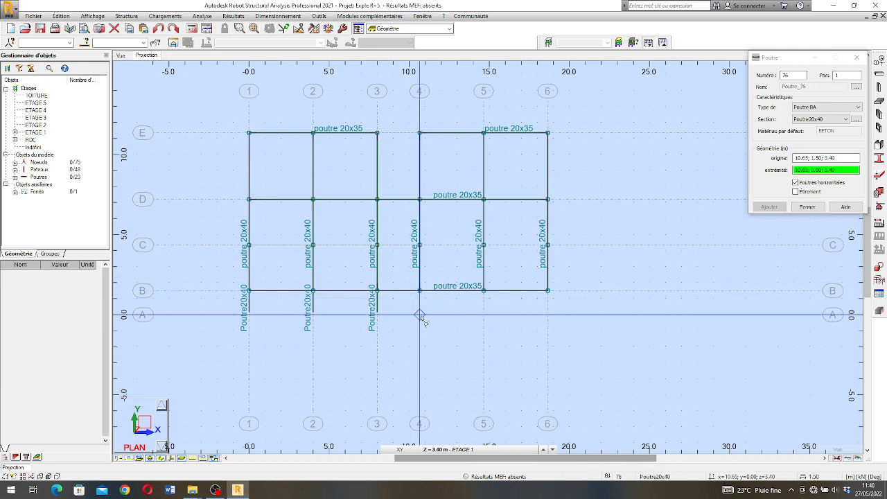
click(420, 315)
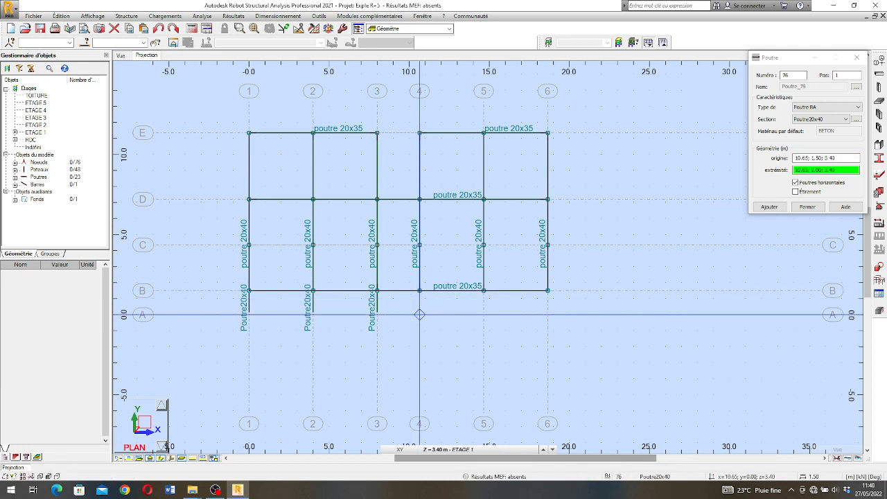
click(484, 291)
click(484, 316)
click(548, 291)
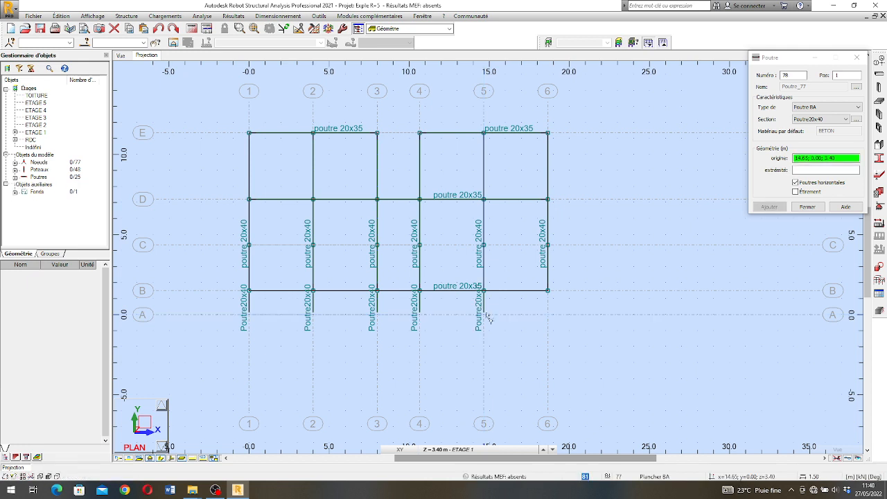
click(548, 292)
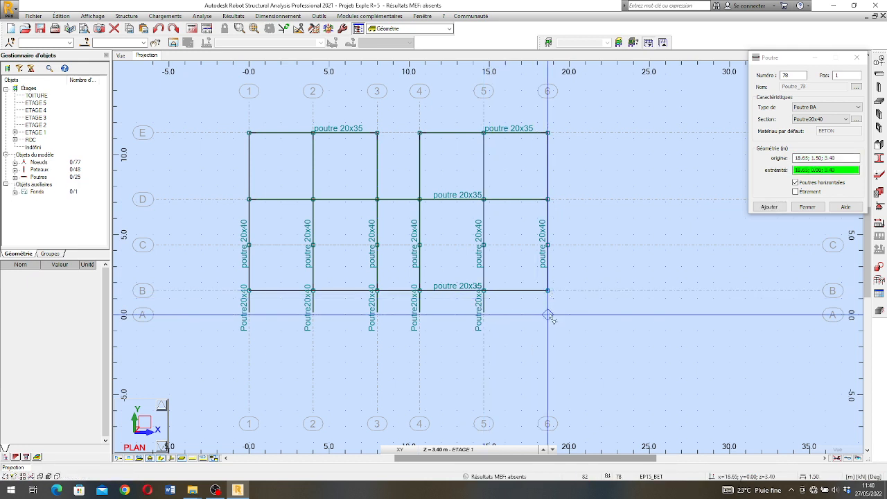
click(547, 316)
Step: Place a poutre 20x35 edge beam along axis A from axis 1 to axis 6 and end beam placement
click(822, 120)
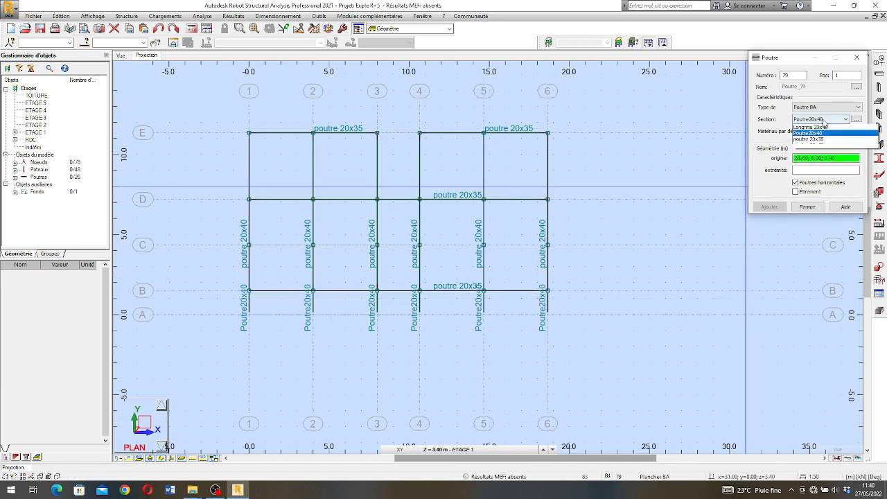
click(812, 158)
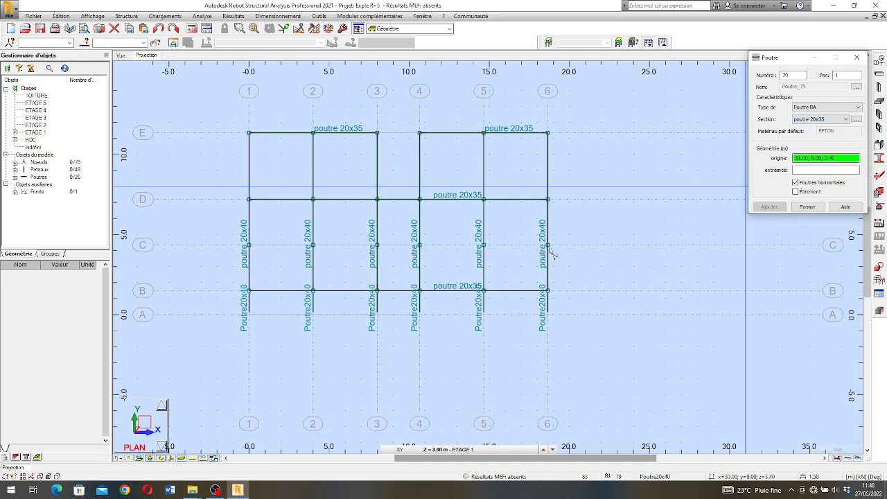
click(249, 316)
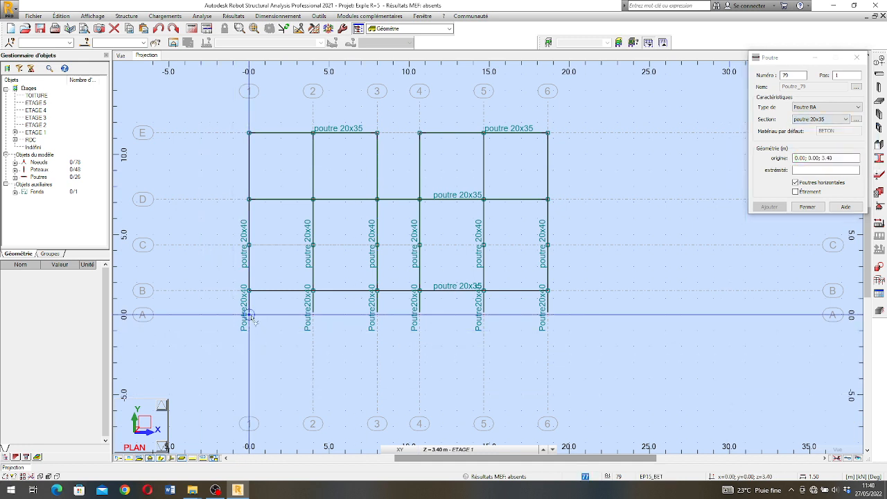
click(548, 315)
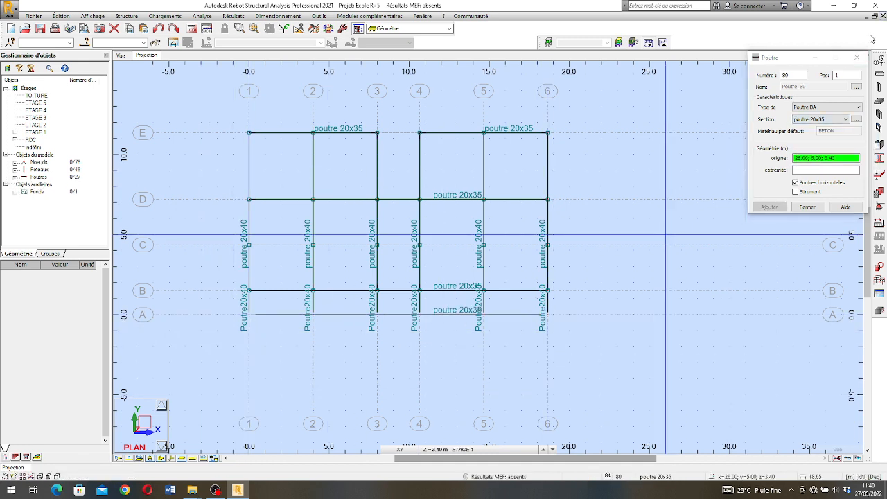
click(857, 55)
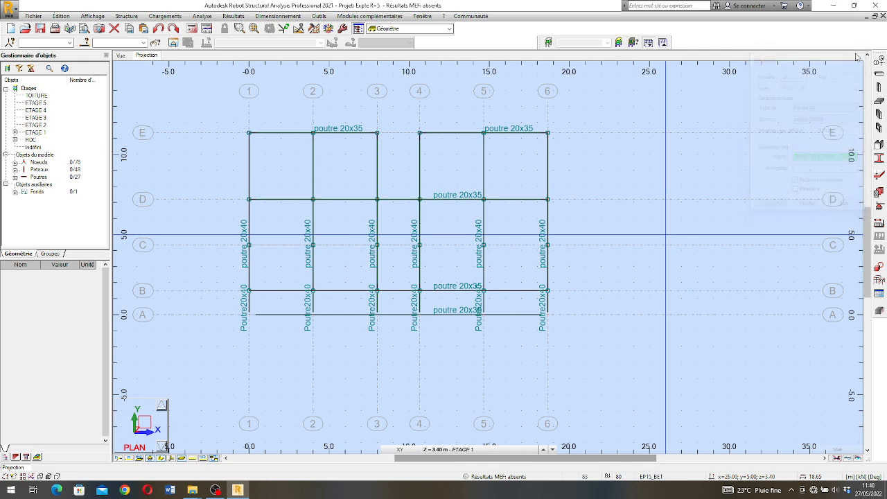
Step: Inspect the overhang beams between axes B and A on ETAGE 1 in 3D
click(120, 55)
right_click(498, 327)
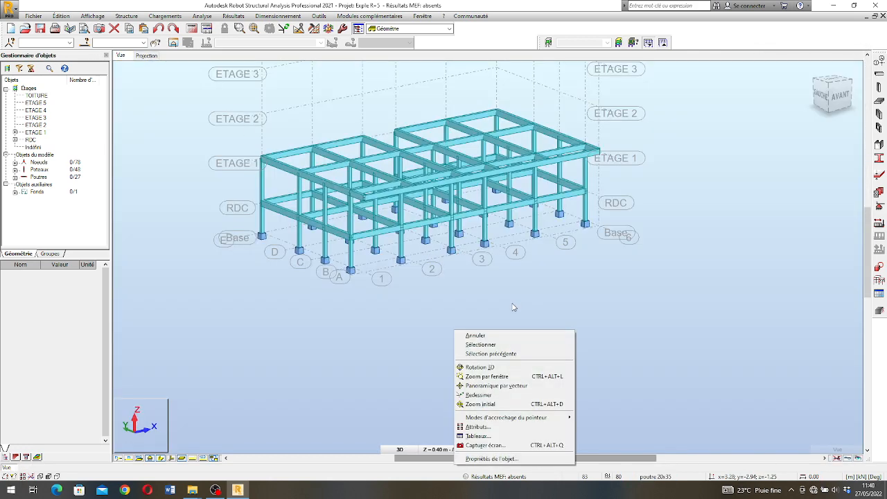
click(480, 367)
mouse_move(396, 182)
mouse_down()
mouse_move(488, 194)
mouse_move(531, 182)
mouse_move(504, 181)
mouse_move(491, 194)
mouse_move(472, 171)
mouse_up()
scroll(448, 173, up, 4)
scroll(448, 172, down, 2)
scroll(504, 158, down, 1)
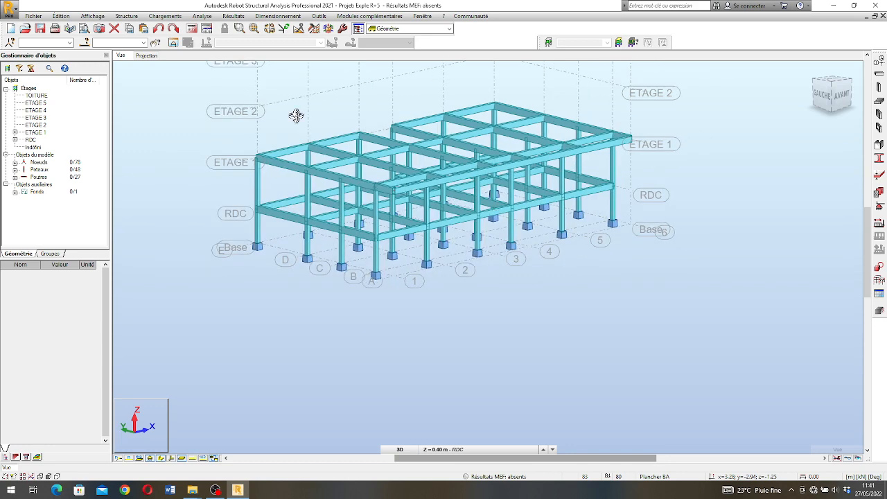
Step: On the RDC plan, hide the background drawing (Fonds) through the display attributes
click(141, 56)
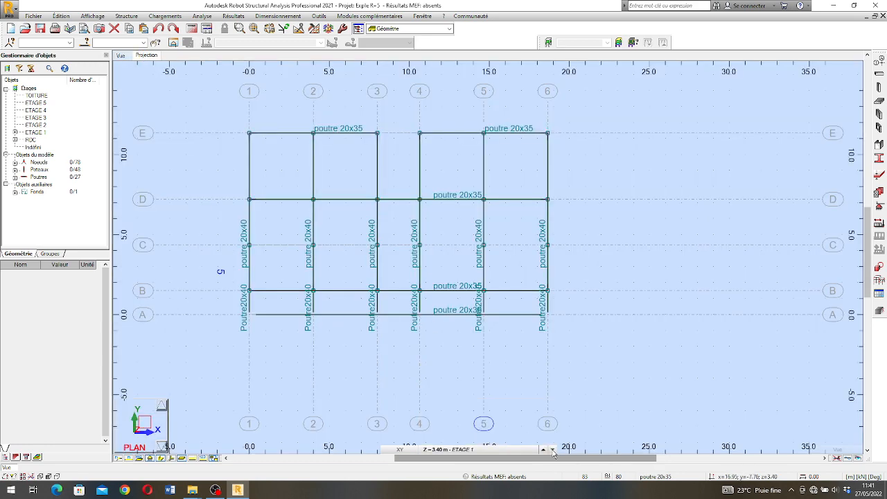
click(552, 449)
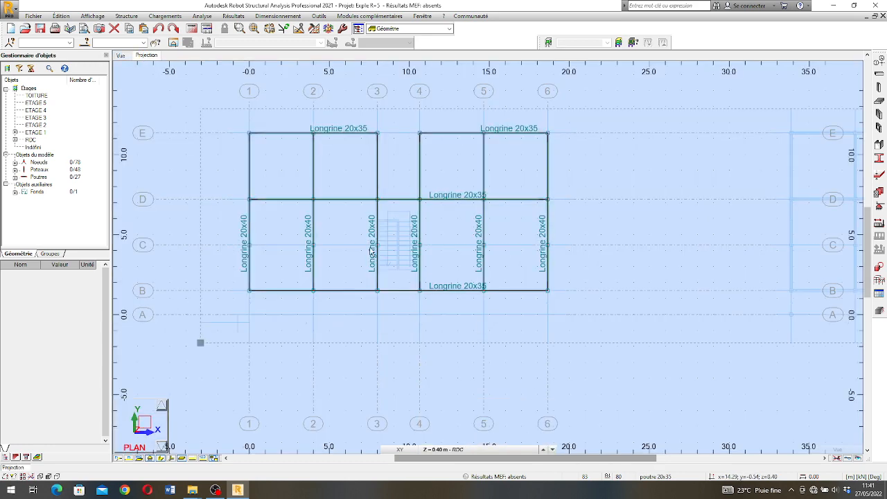
click(23, 477)
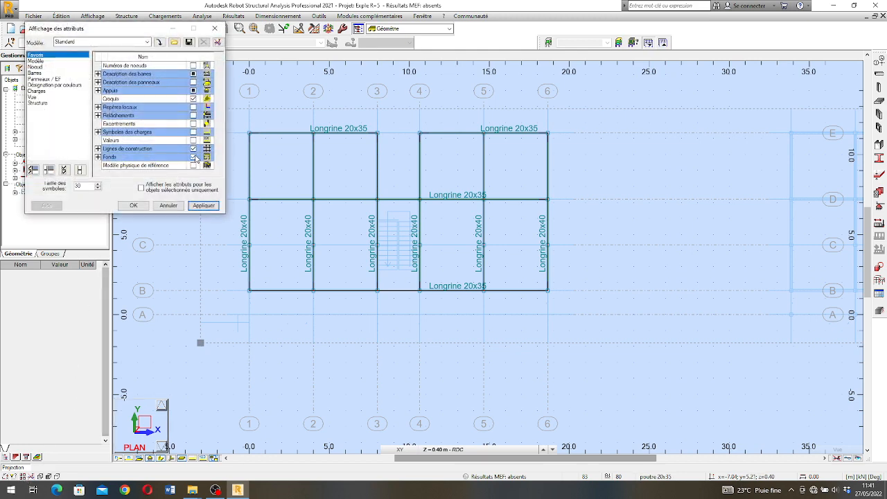
click(134, 205)
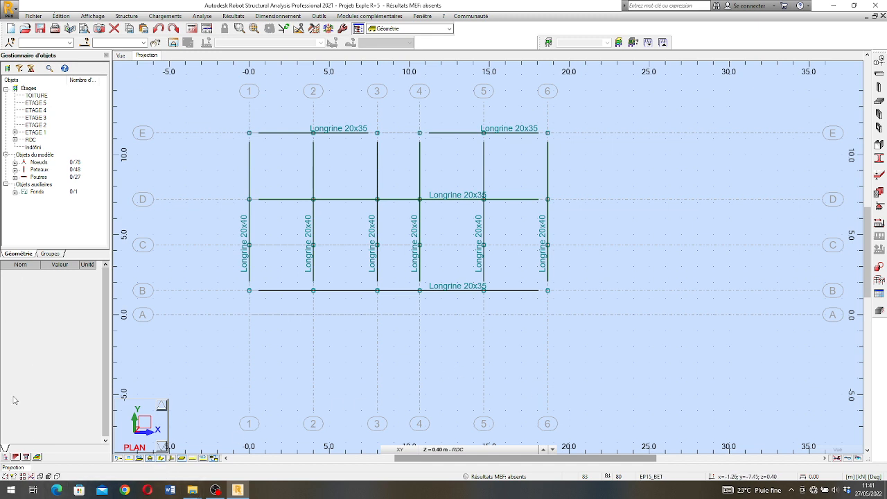
click(92, 15)
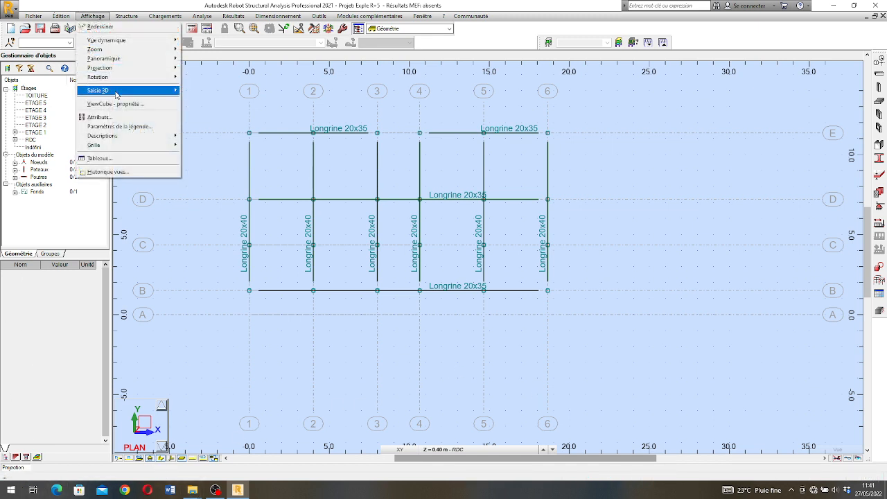
click(114, 120)
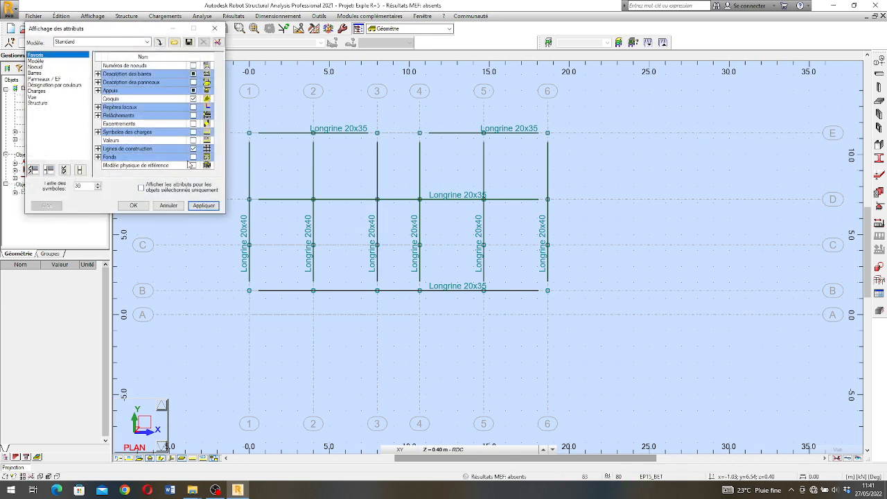
click(215, 28)
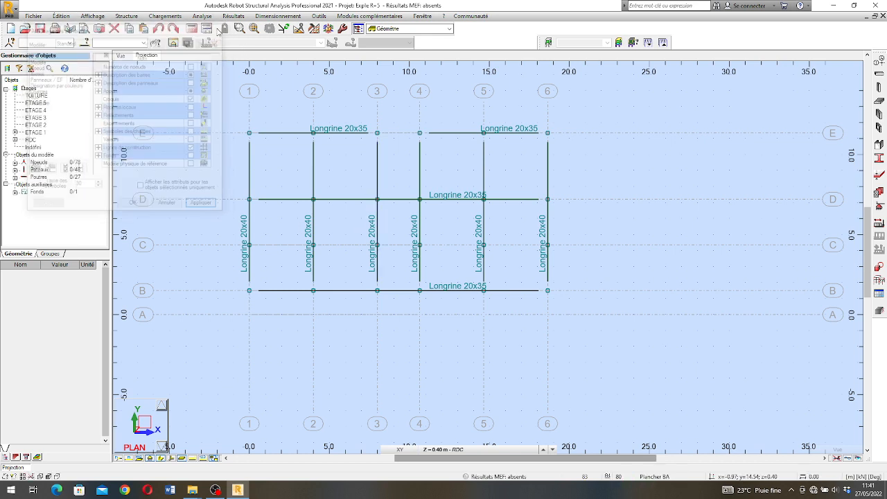
Step: Switch the plan projection to the ETAGE 1 level at 3.40 m
click(548, 449)
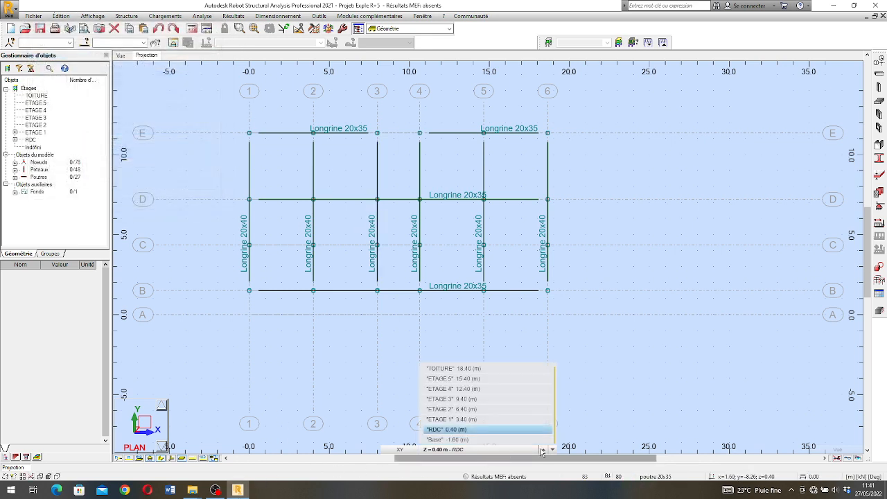
click(546, 450)
click(545, 449)
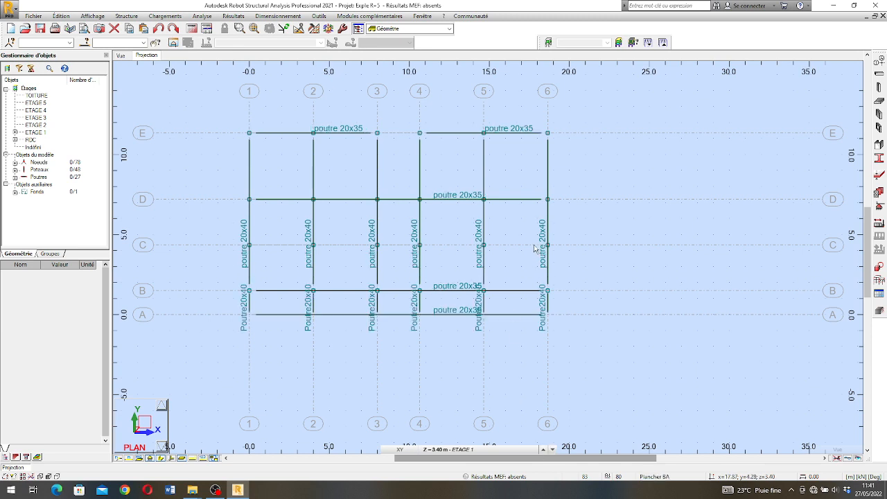
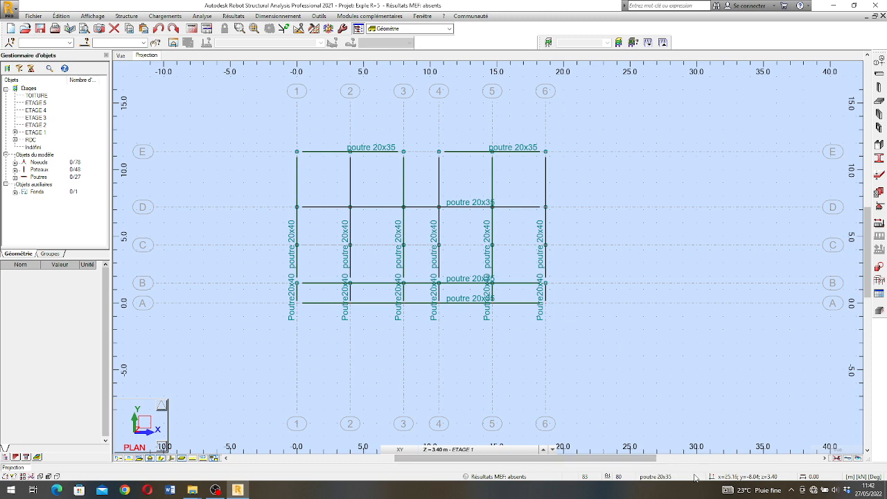
Step: Switch to the Calculator
key(XF86Calculator)
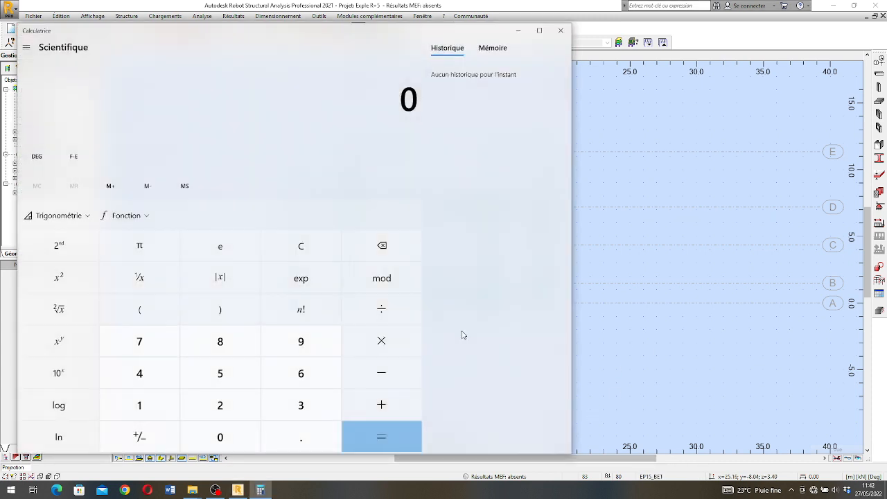
click(223, 409)
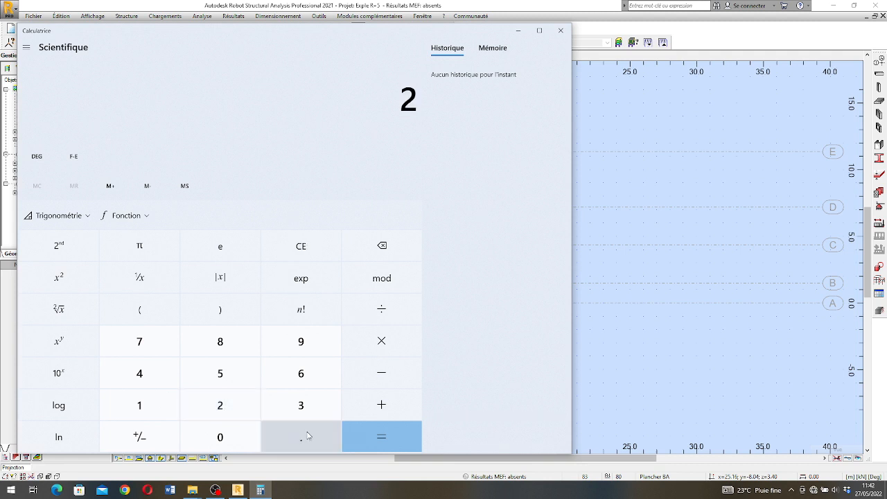
click(303, 434)
click(227, 372)
click(224, 344)
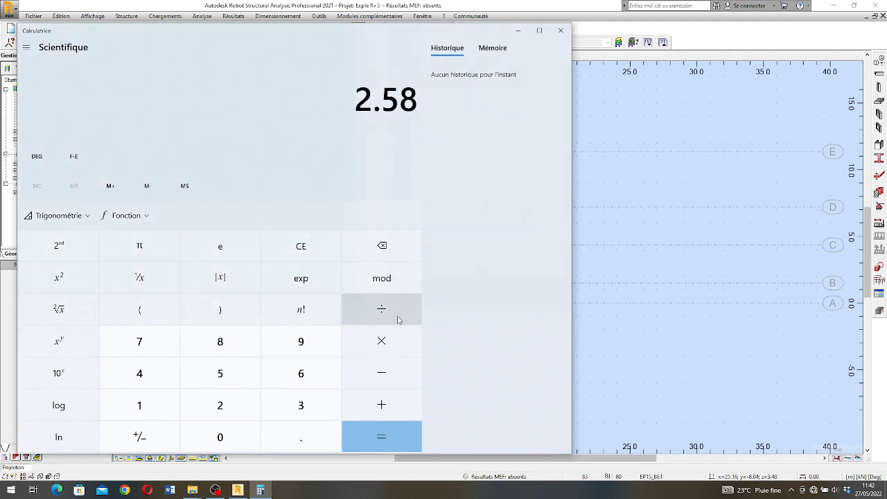
click(396, 311)
click(232, 409)
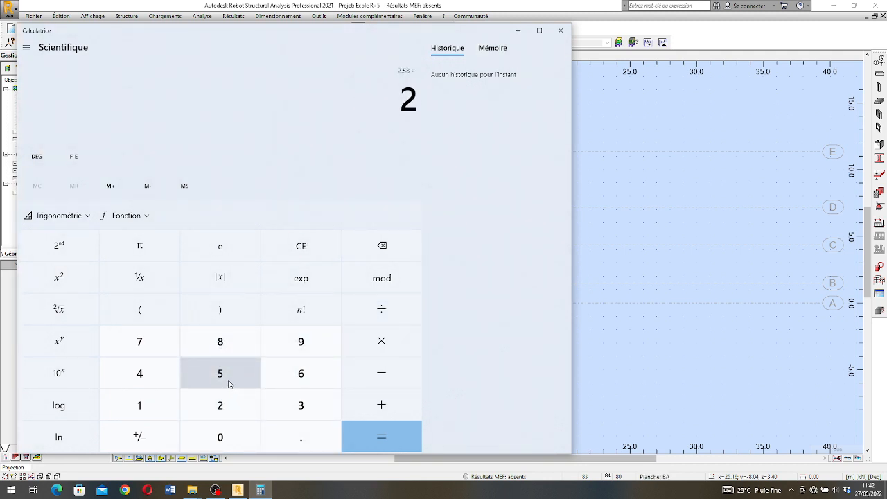
click(312, 251)
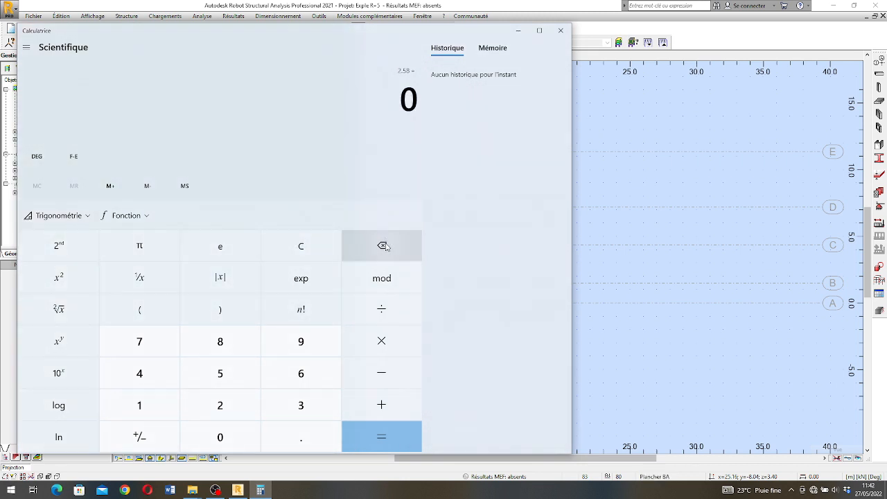
Step: Calculate 2.85 divided by 25 for the slab thickness, and close the Calculator
click(227, 404)
click(297, 445)
click(222, 344)
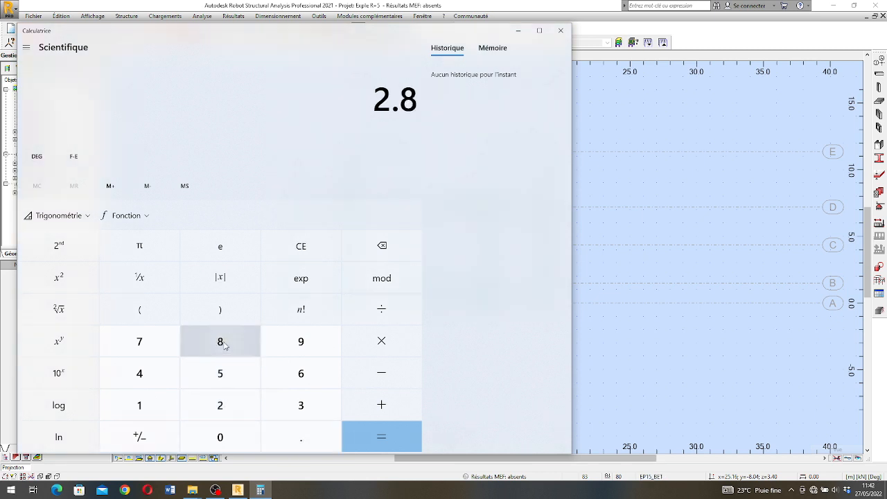
click(224, 373)
click(381, 309)
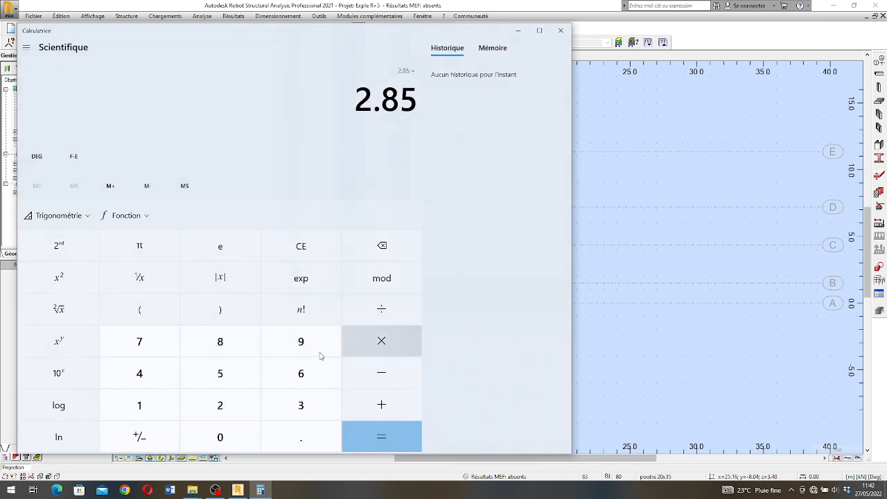
click(228, 406)
click(224, 372)
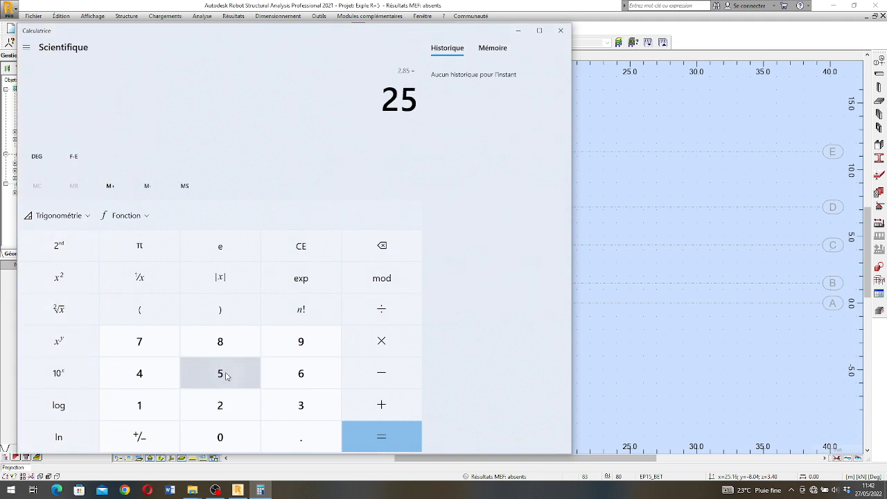
click(393, 443)
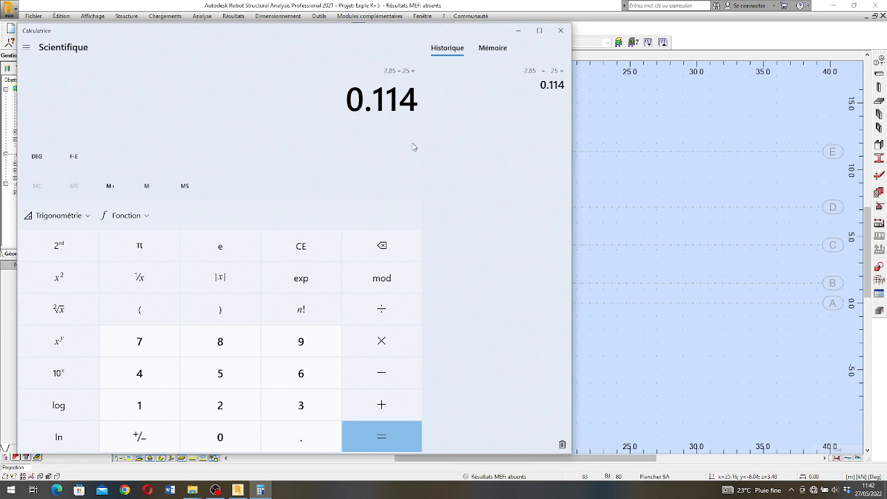
click(560, 35)
click(558, 31)
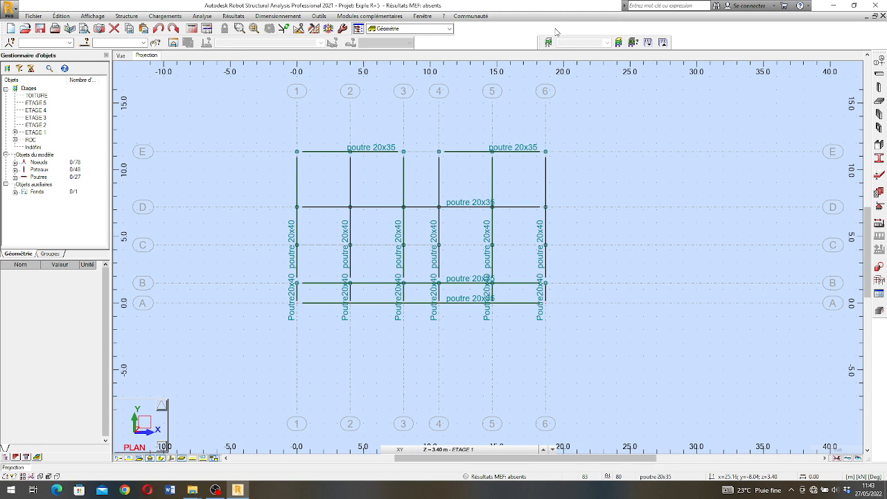
Step: Start a floor slab (Plancher) and define a new uniform BETON thickness named EP12_BET
click(881, 104)
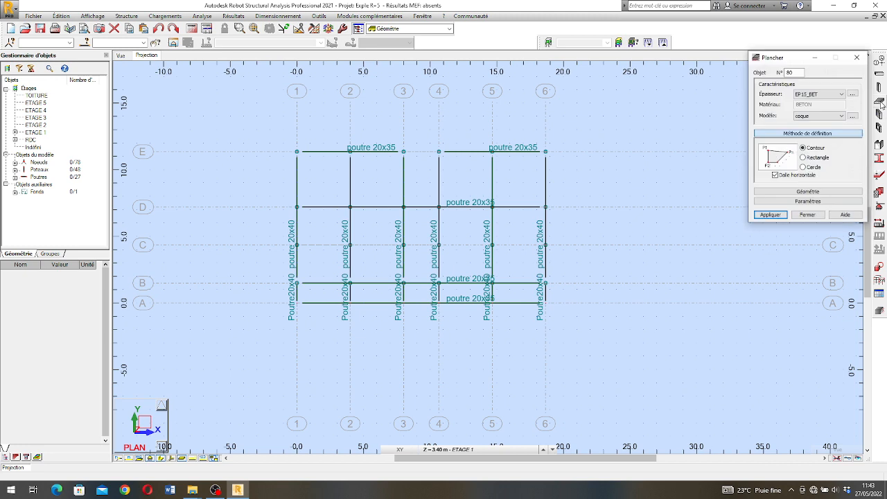
click(826, 97)
click(825, 97)
click(855, 94)
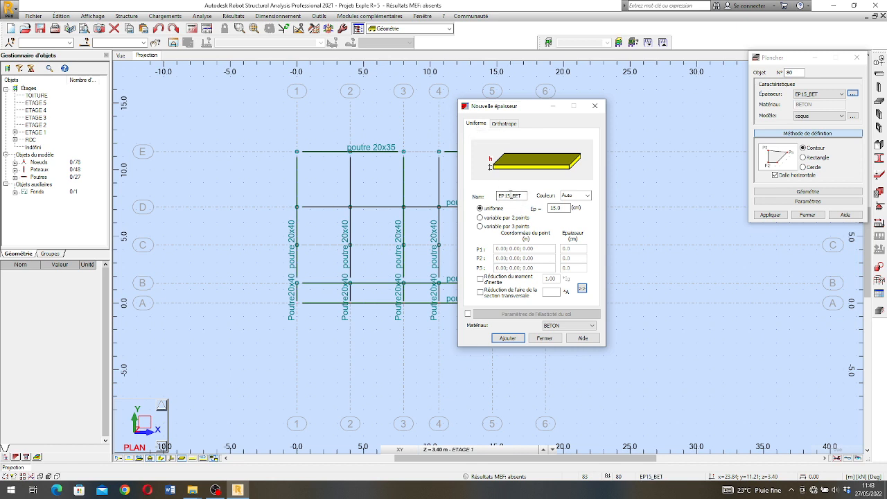
click(560, 208)
double_click(509, 197)
click(508, 339)
click(545, 338)
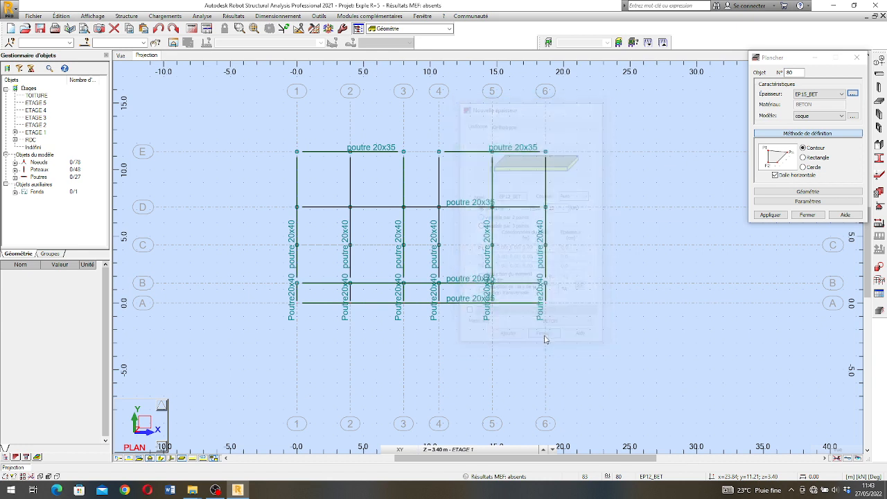
Step: Set the slab to thickness EP12_BET with rectangle definition, and start it on ETAGE 1 at the intersection of axes 1 and E
click(831, 95)
click(805, 115)
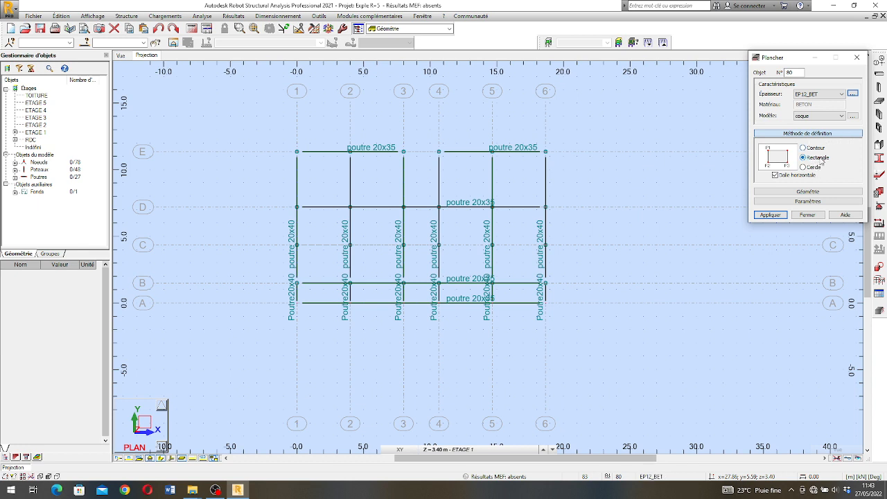
click(771, 215)
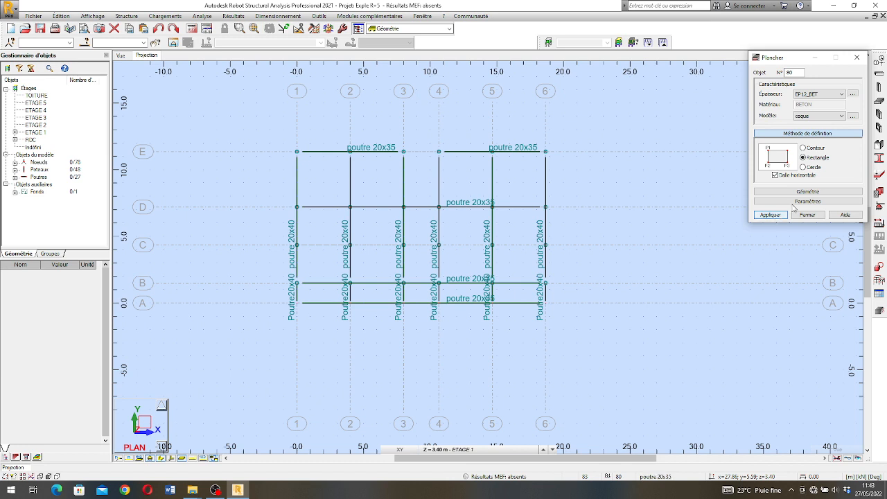
click(298, 152)
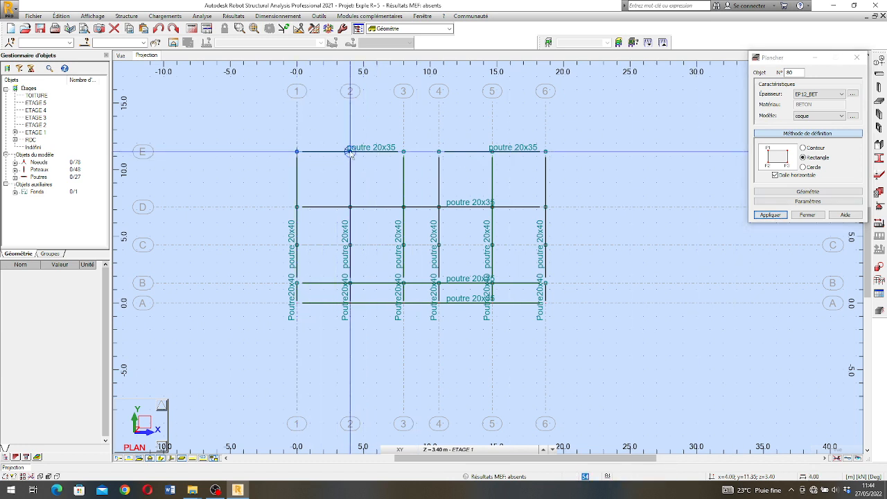
Step: Place three rectangular EP12_BET floor slabs between axes 1 and 2, spanning E–D, D–B and B–A on ETAGE 1
click(350, 207)
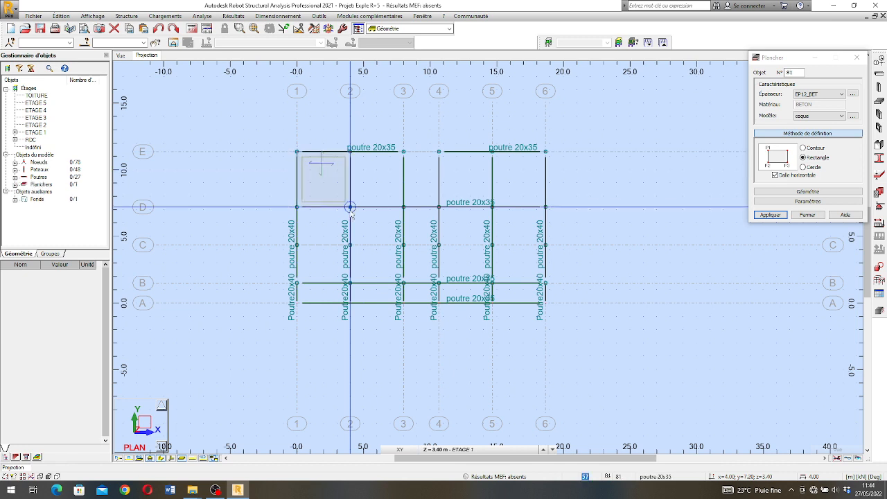
click(313, 211)
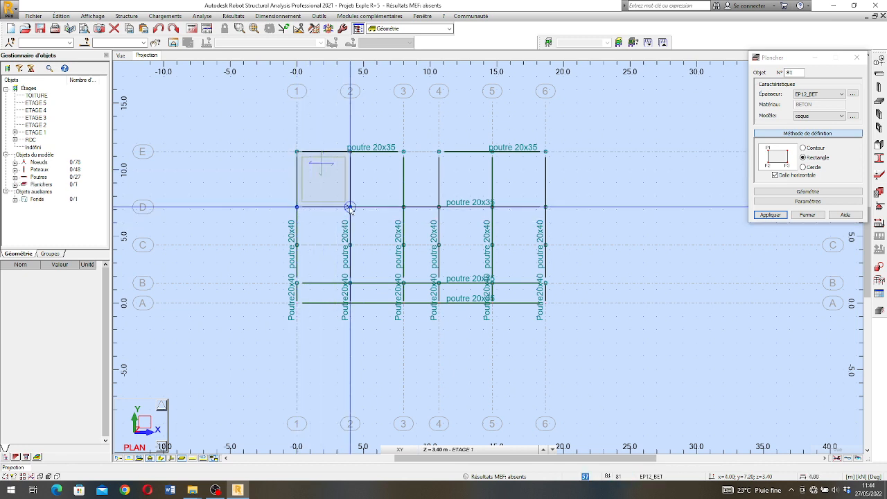
click(352, 285)
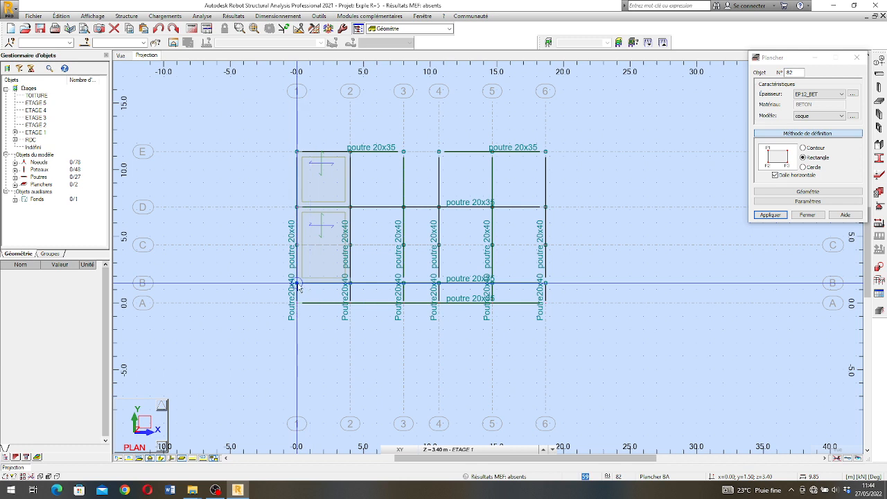
click(350, 303)
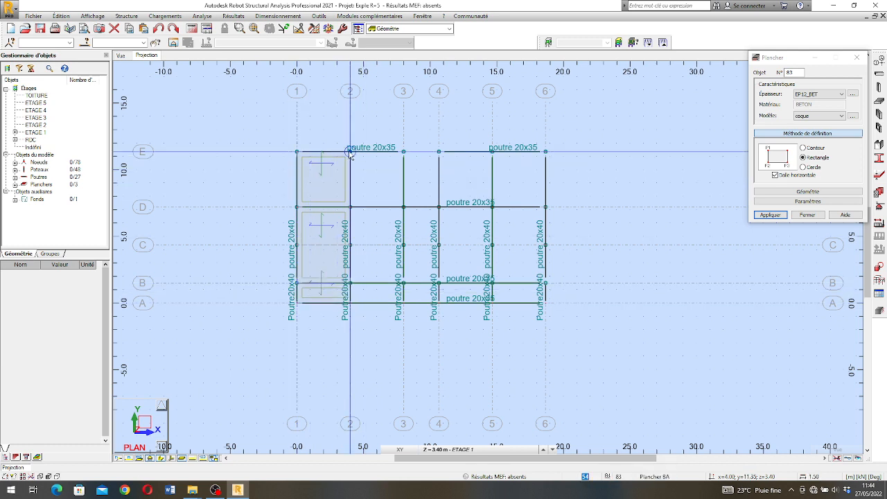
Step: Place three rectangular EP12_BET floor slabs between axes 2 and 3, spanning E–D, D–B and B–A
click(404, 151)
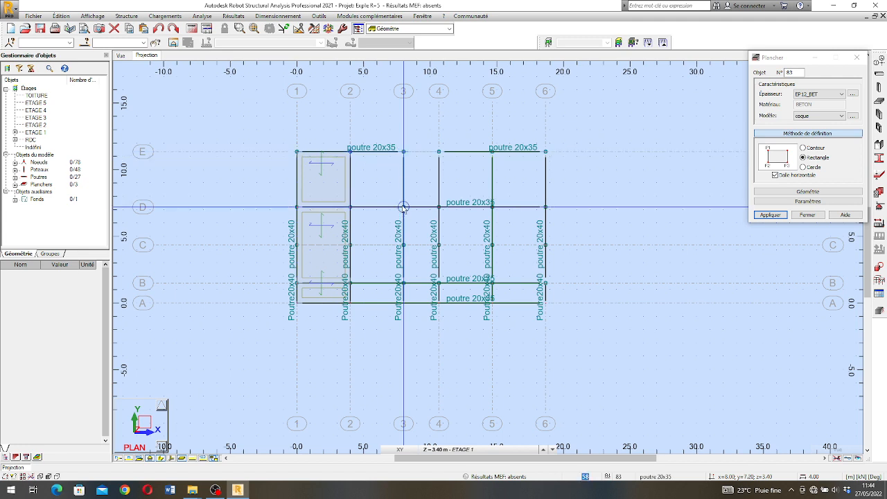
click(350, 207)
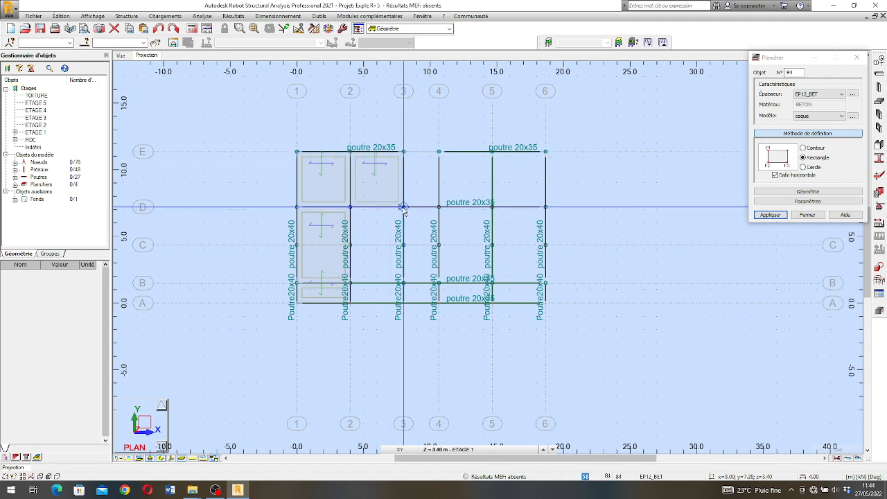
click(404, 284)
click(350, 206)
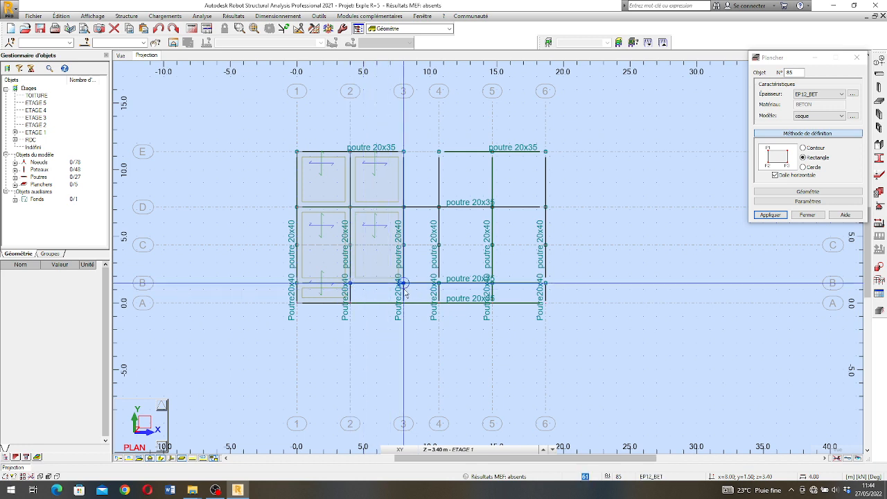
click(405, 303)
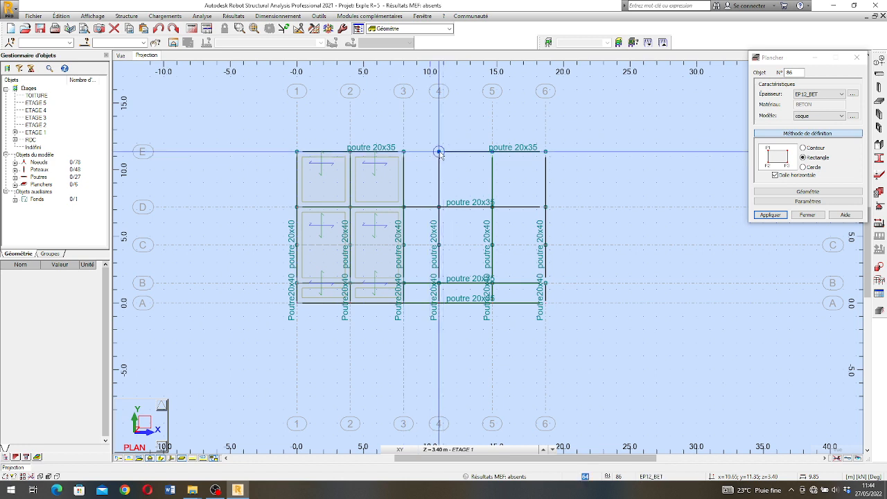
Step: Place four rectangular floor slabs in bays 4–5 and 5–6, spanning axes E–D and D–B
click(492, 206)
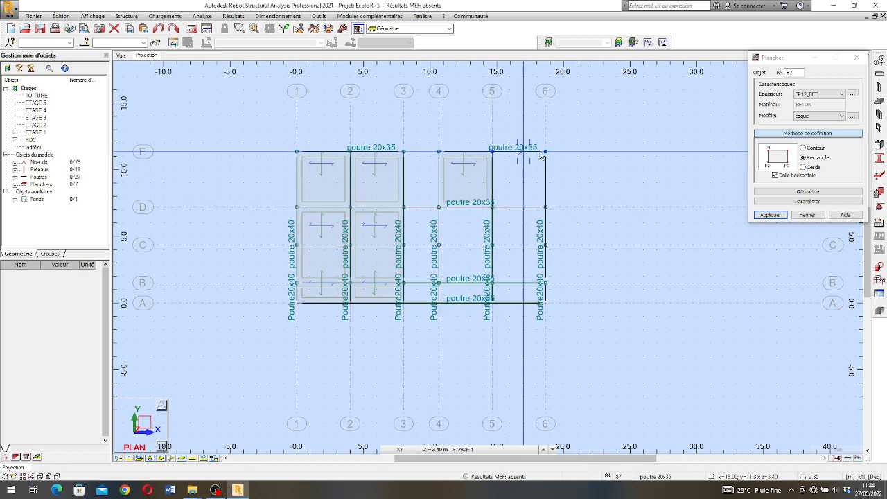
click(546, 206)
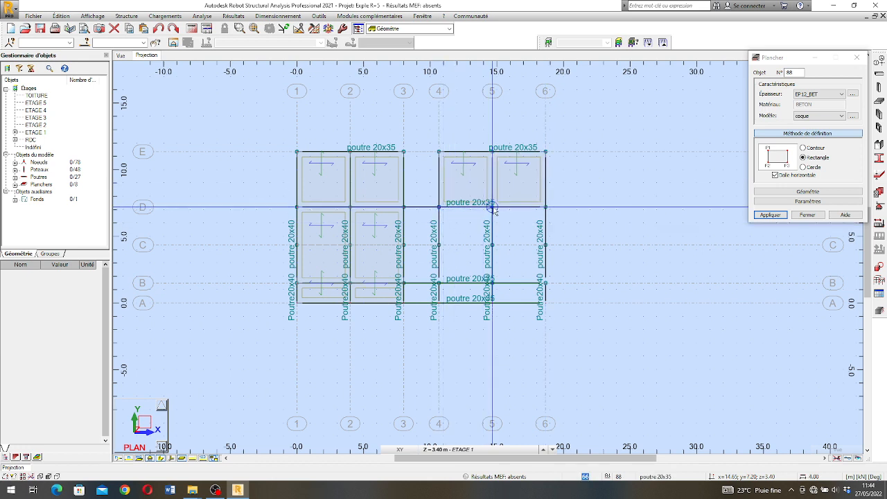
click(492, 283)
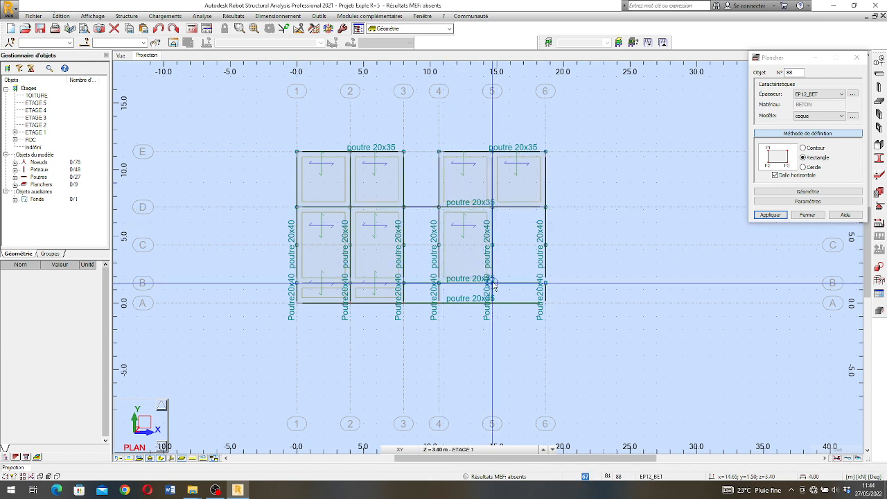
click(493, 206)
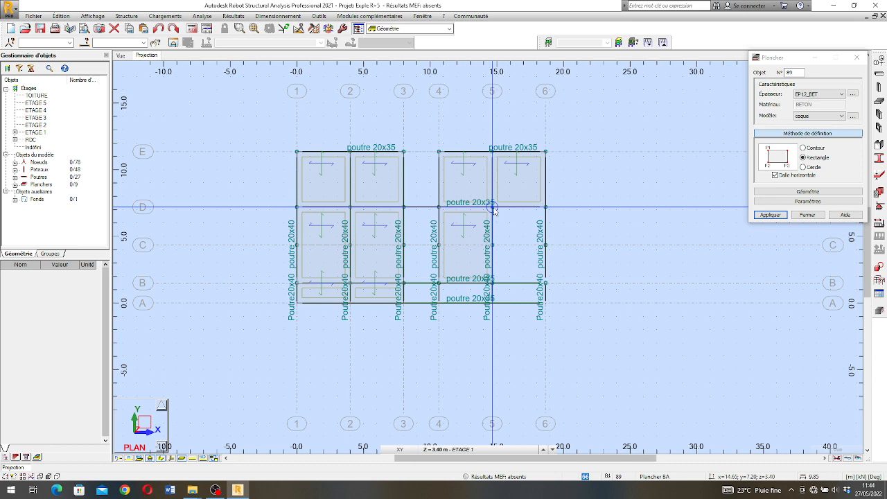
click(546, 283)
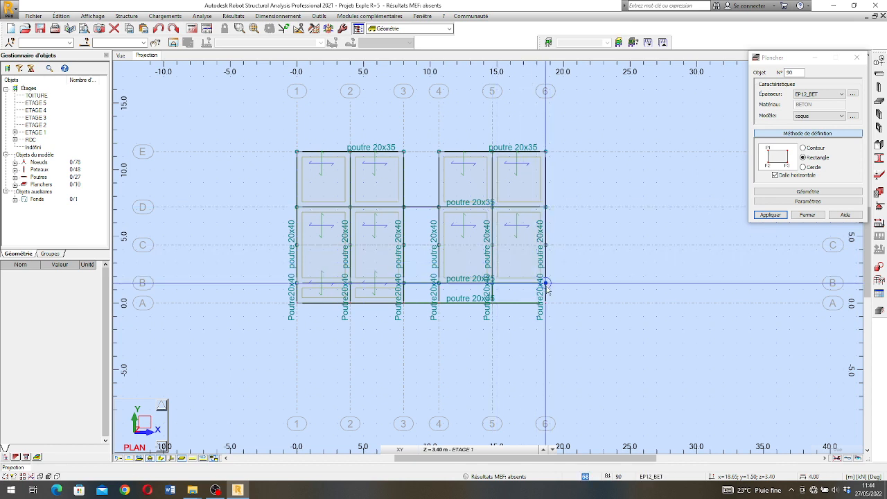
Step: Place rectangular floor slabs between axes A and B in bays 5–6, 4–5 and 3–4, and end floor placement
click(546, 303)
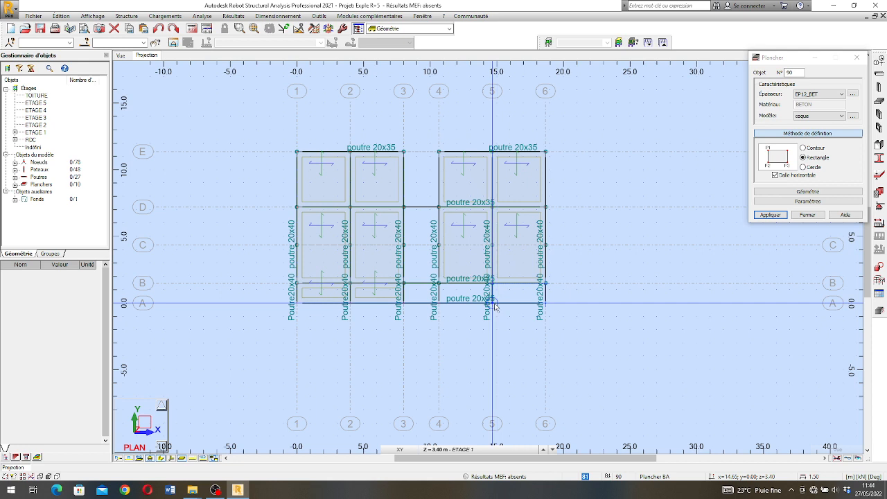
click(492, 283)
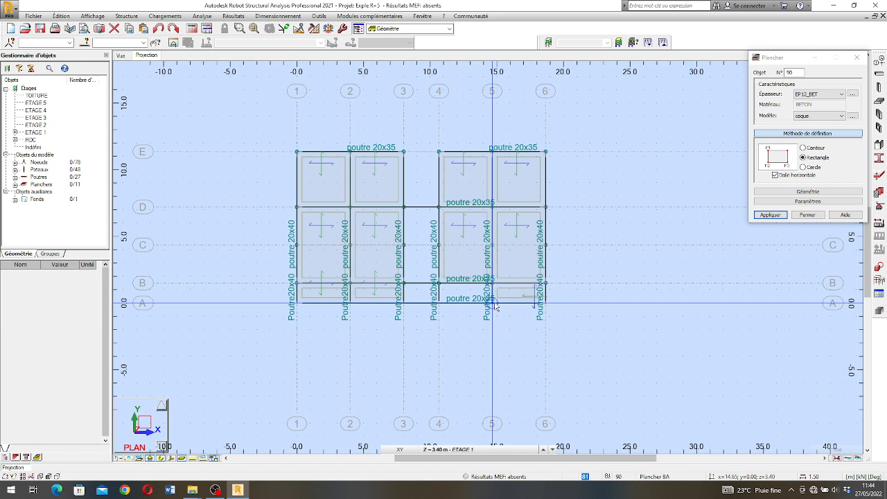
click(438, 283)
click(492, 303)
click(404, 284)
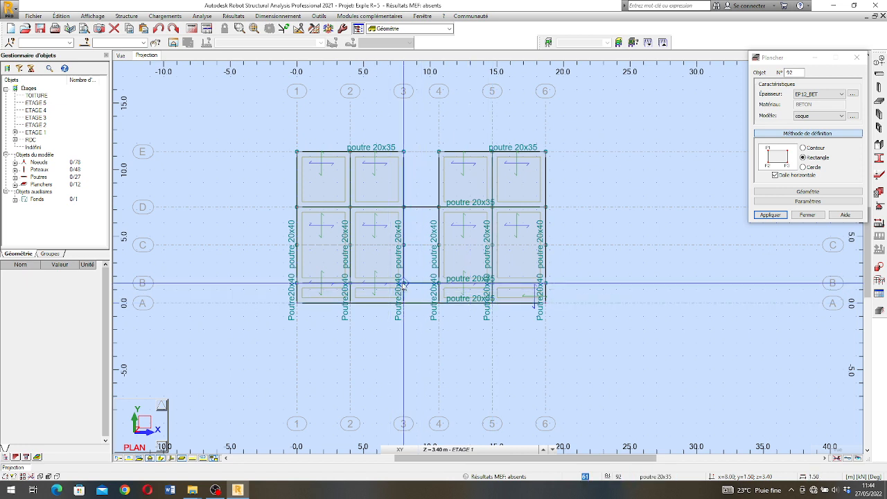
click(439, 303)
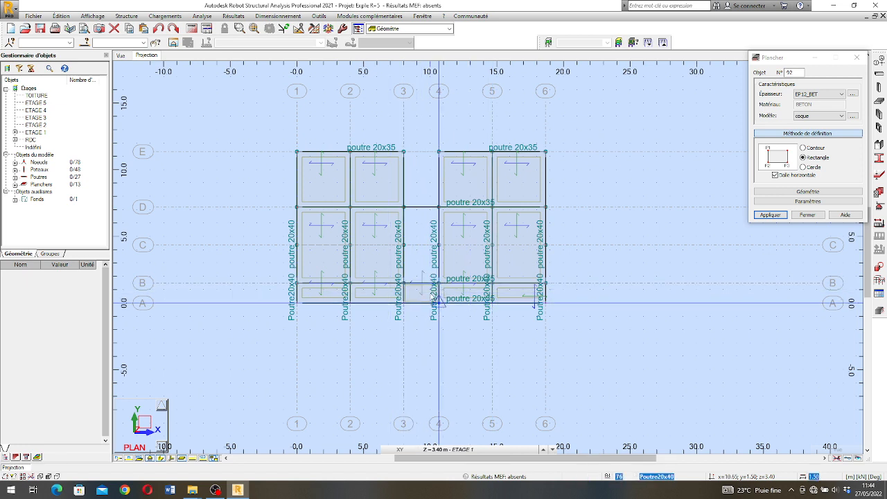
click(856, 58)
Step: Examine the ETAGE 1 floor slabs in the 3D view from several angles
click(121, 55)
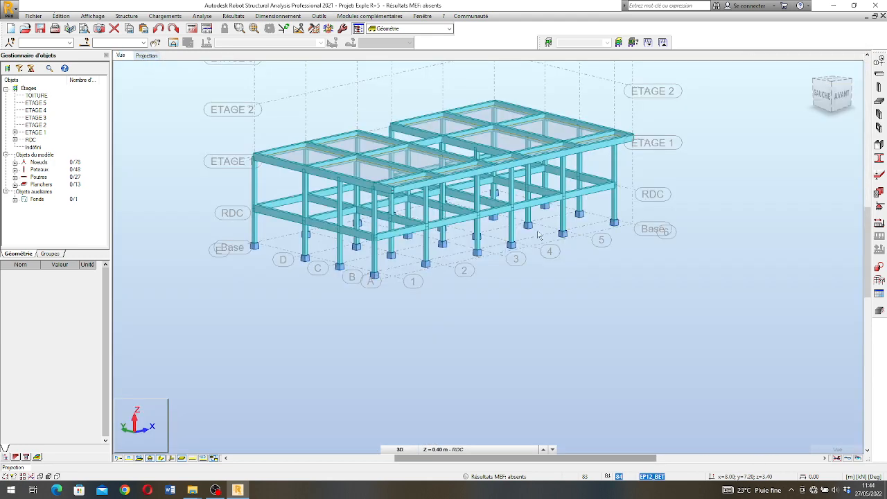
right_click(488, 303)
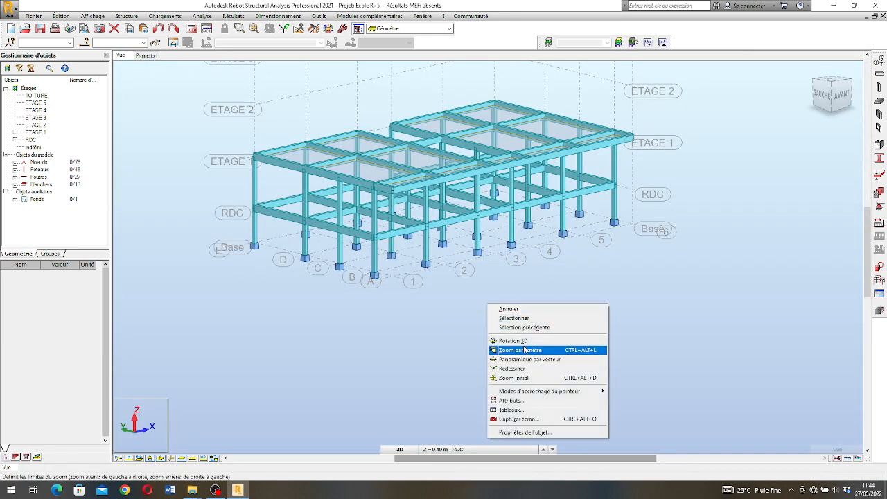
click(520, 341)
mouse_move(494, 234)
mouse_down()
mouse_move(455, 212)
mouse_move(465, 226)
mouse_up()
scroll(453, 221, up, 4)
scroll(485, 204, down, 2)
scroll(478, 205, down, 3)
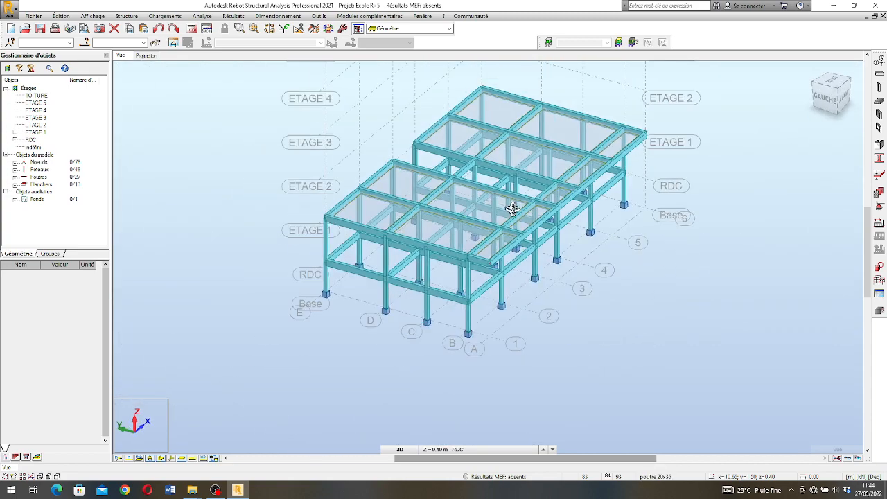
mouse_move(511, 206)
mouse_down()
mouse_move(515, 215)
mouse_move(501, 215)
mouse_up()
scroll(436, 200, down, 1)
scroll(365, 135, up, 2)
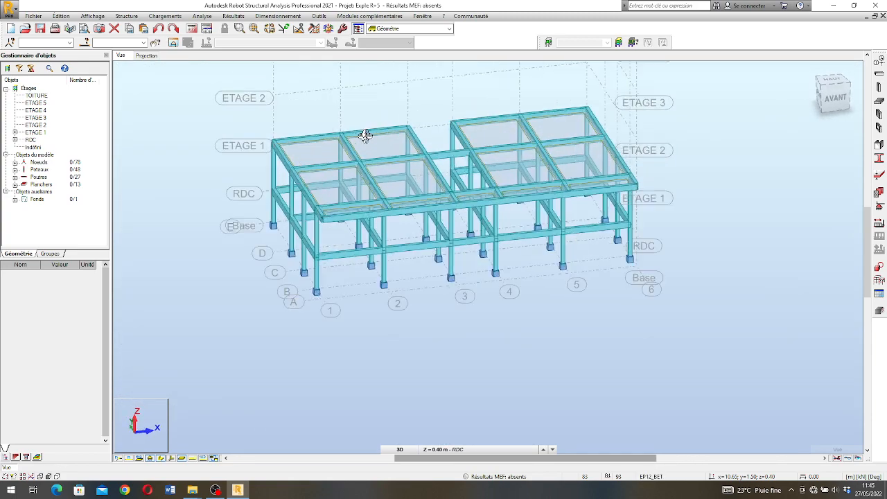
mouse_move(375, 183)
mouse_down()
mouse_move(387, 184)
mouse_move(385, 173)
mouse_up()
scroll(336, 175, down, 1)
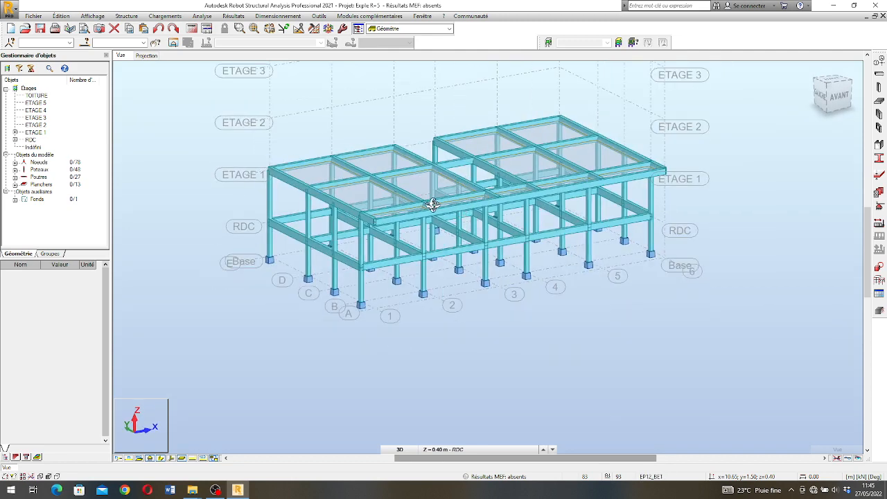
drag(432, 200, 428, 206)
Step: In the plan view, try to add a Y construction line labelled C1, repeated once from position 7.20 m with a spacing of -1.3 m
click(150, 55)
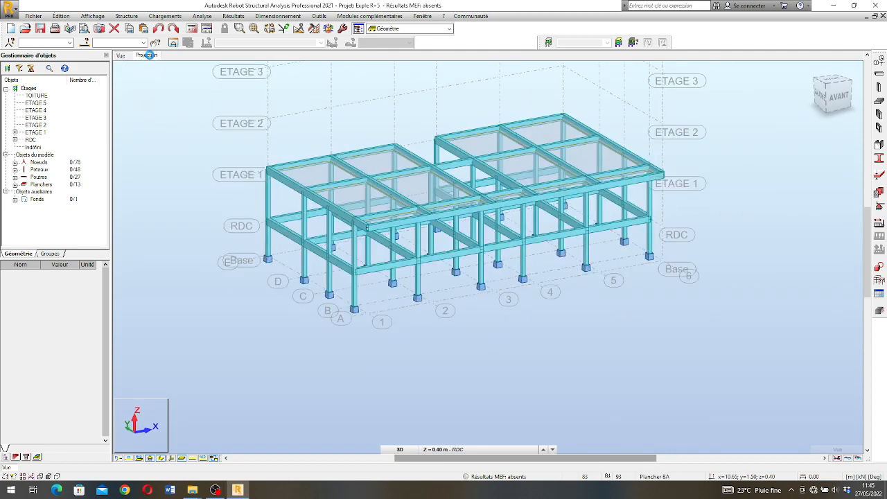
scroll(416, 251, up, 2)
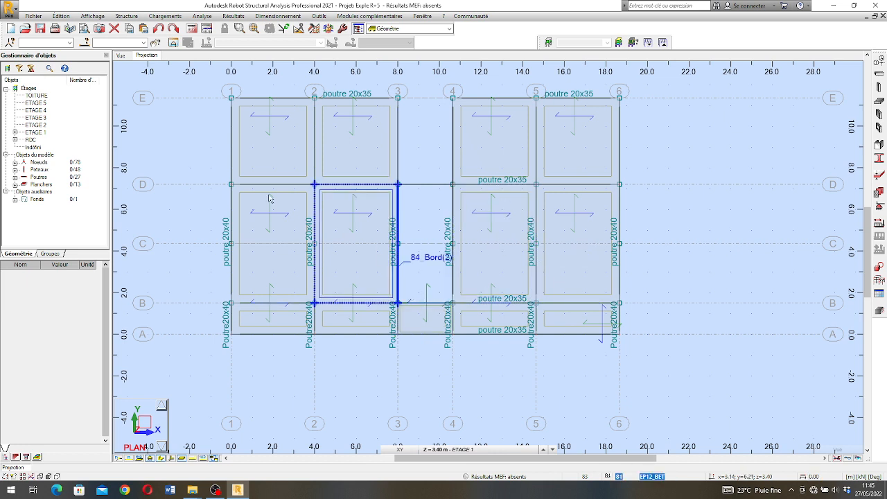
click(877, 62)
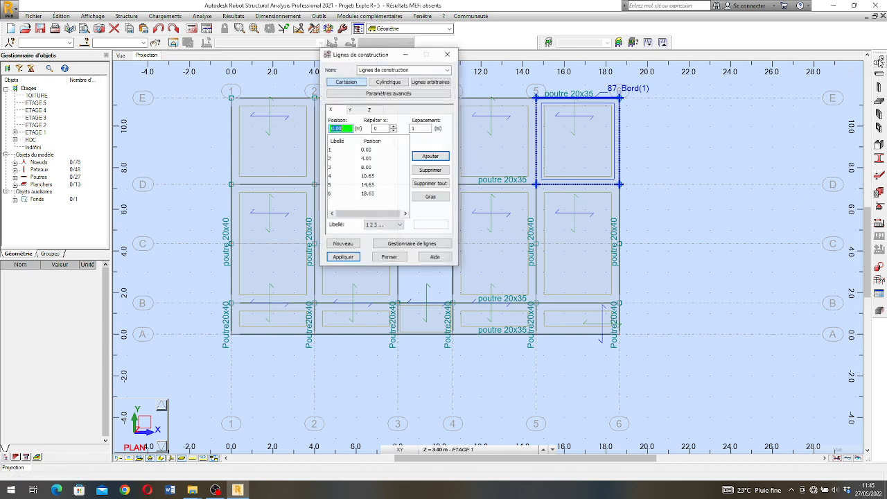
click(352, 109)
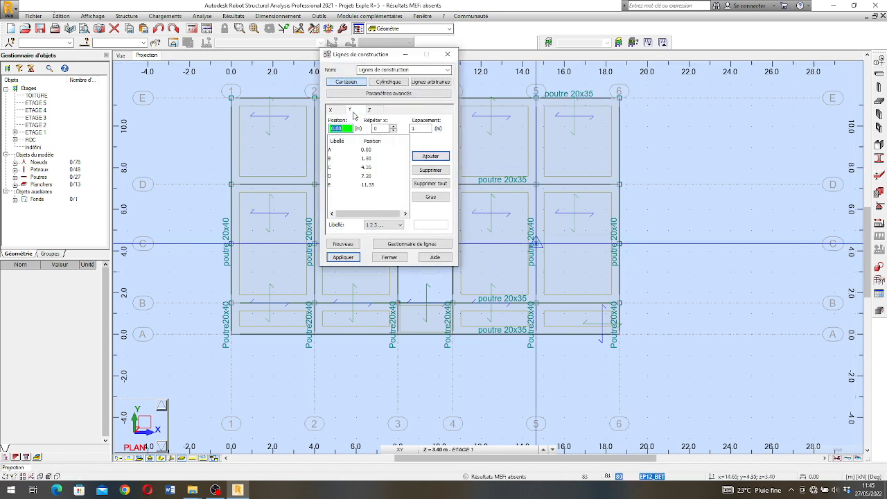
click(332, 177)
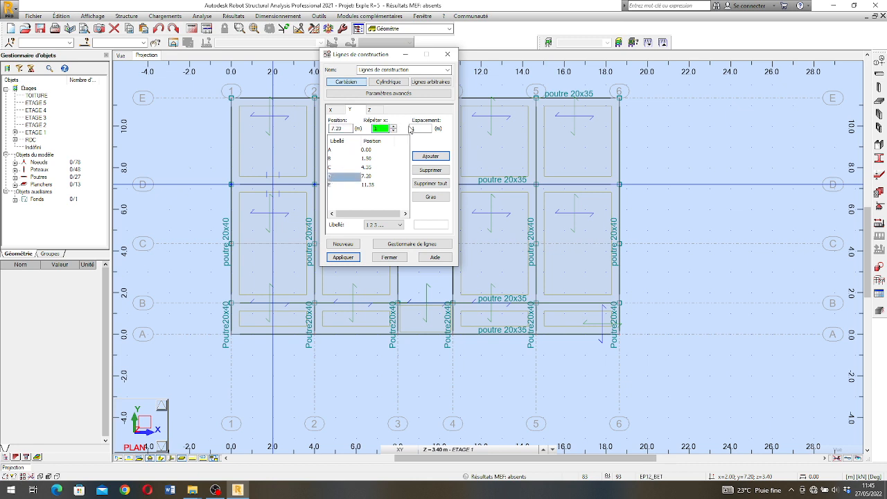
click(414, 129)
click(395, 225)
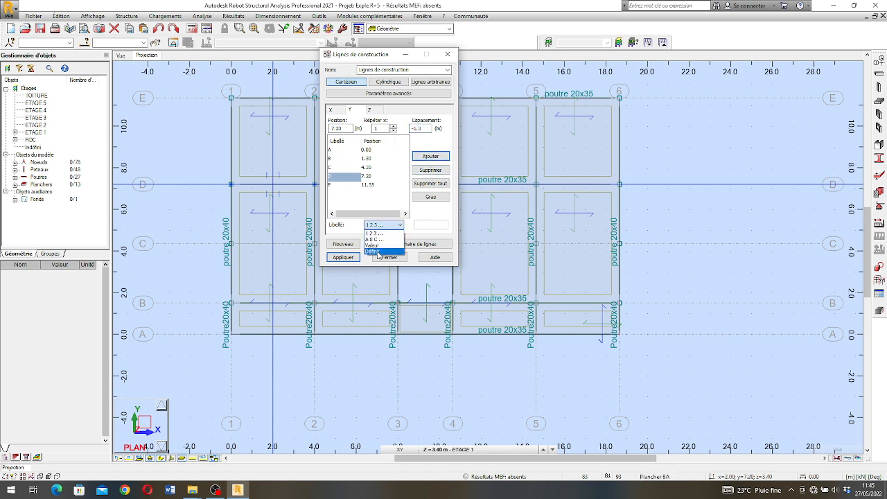
click(375, 251)
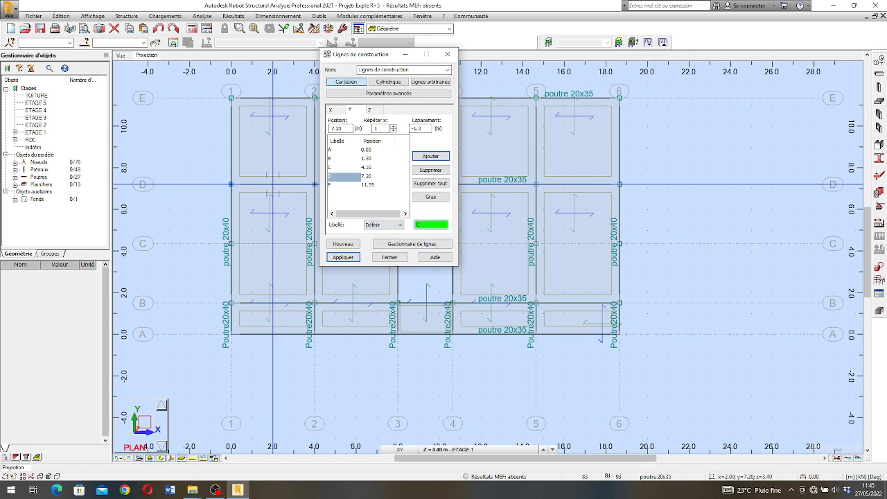
key(Return)
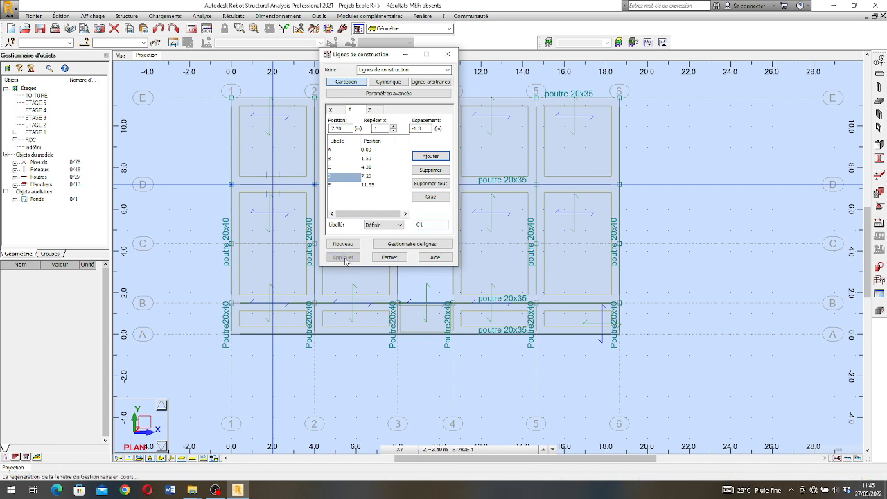
click(388, 258)
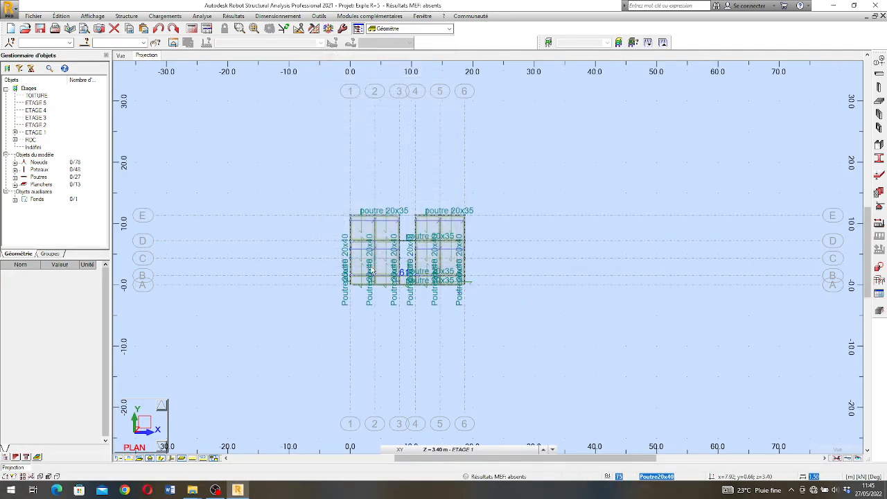
Step: Check the plan's horizontal axes between C and D for the C1 construction line
scroll(303, 259, up, 1)
scroll(303, 260, down, 1)
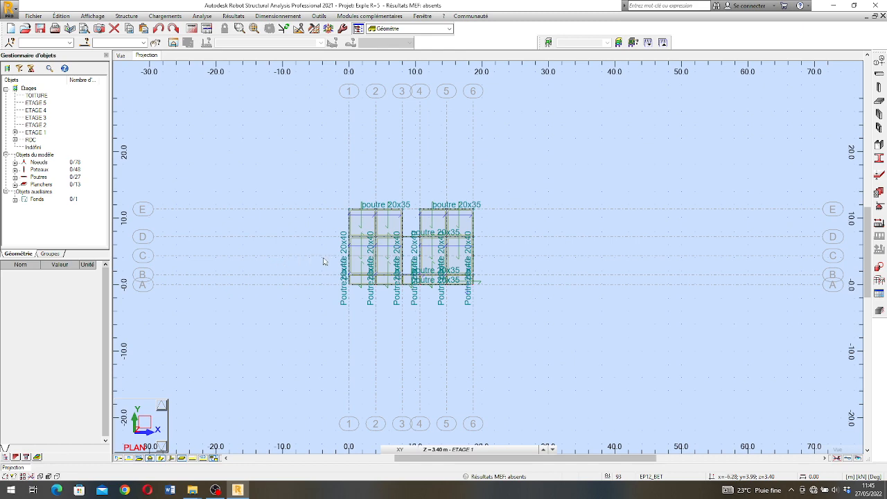
scroll(136, 258, up, 1)
scroll(136, 258, up, 1)
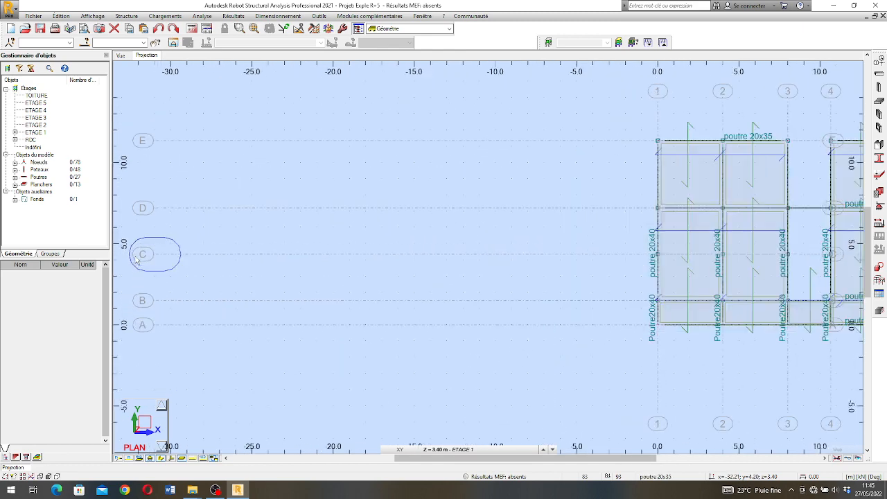
scroll(179, 246, down, 2)
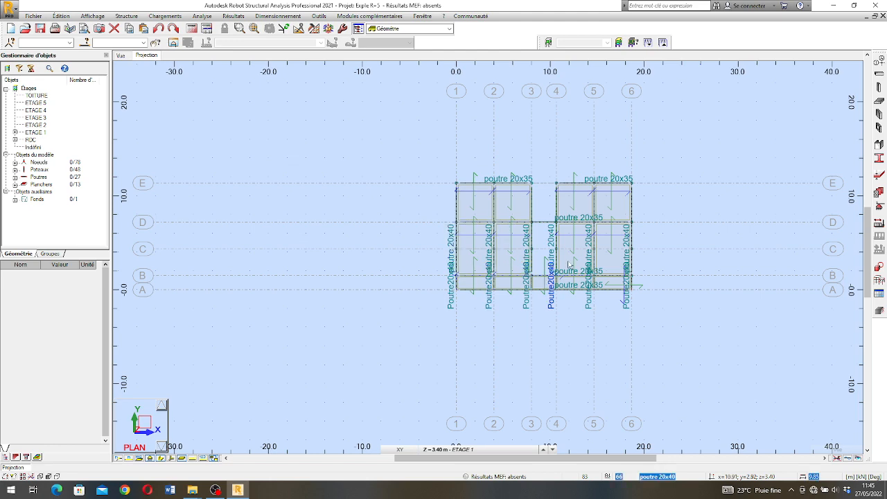
scroll(570, 259, up, 2)
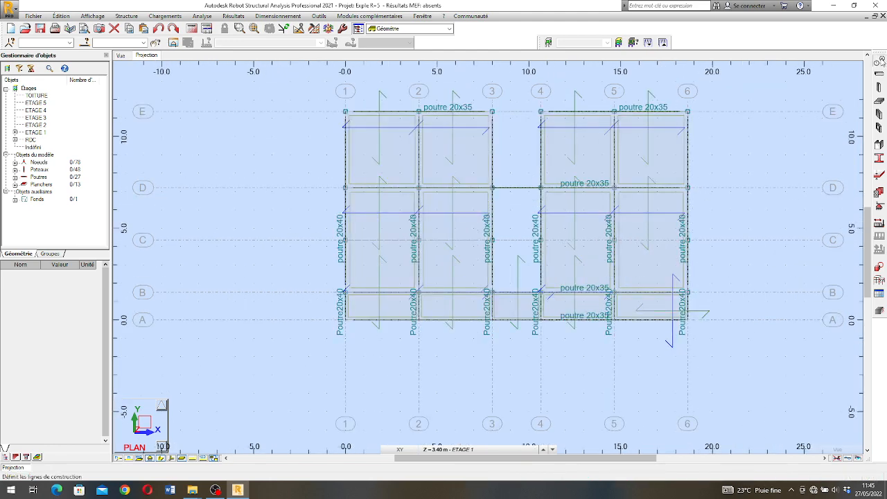
Step: Add a Y construction line labelled C1, repeated once from axis D at 7.20 m with a spacing of -1.3 m, and close the axis definition
click(879, 59)
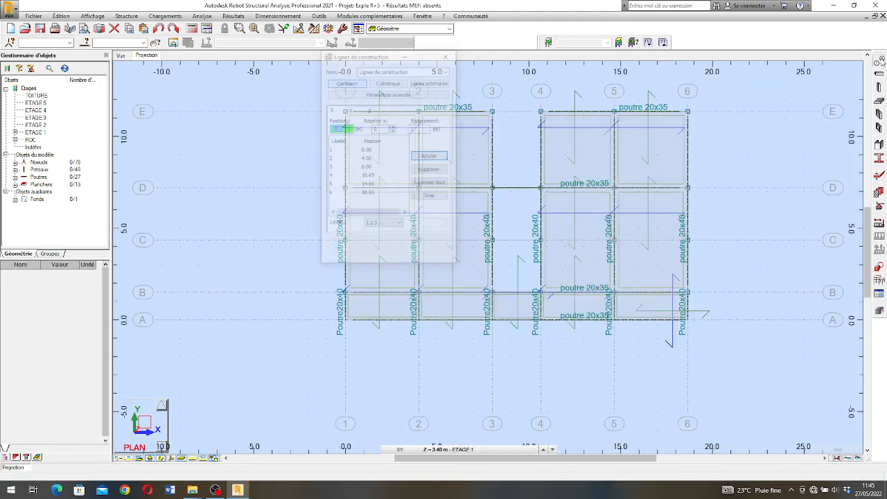
click(383, 128)
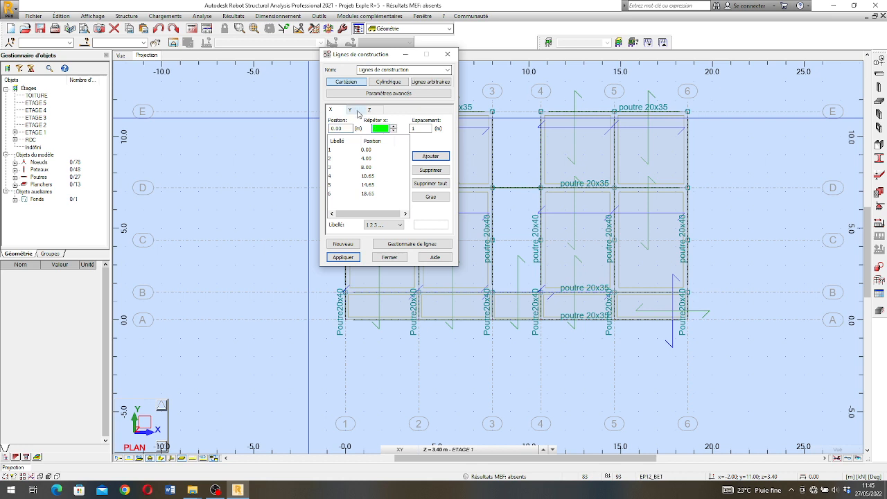
click(359, 111)
click(377, 127)
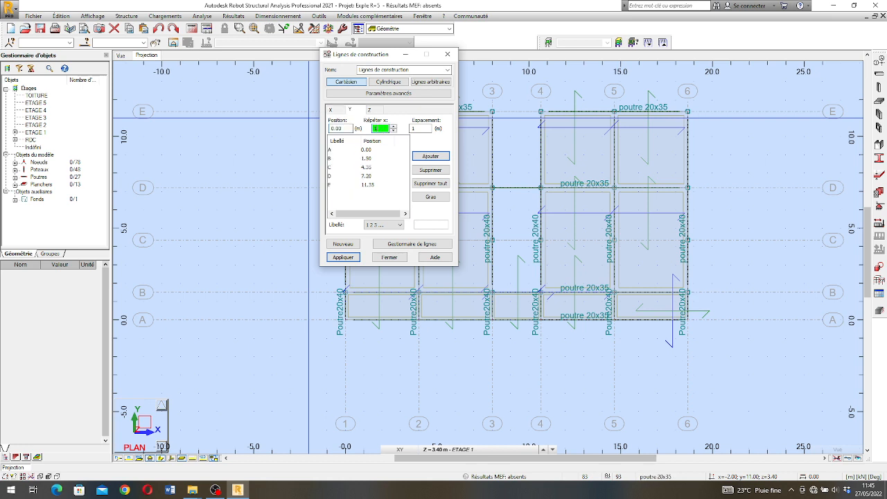
click(333, 177)
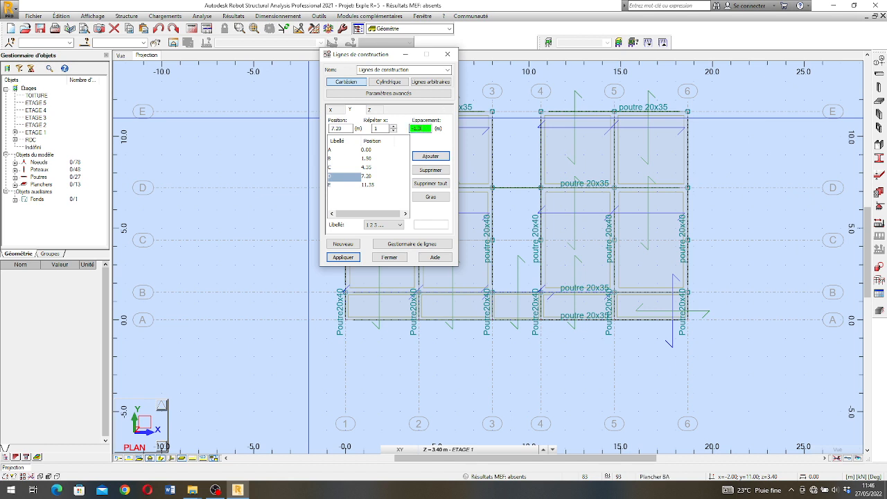
click(396, 226)
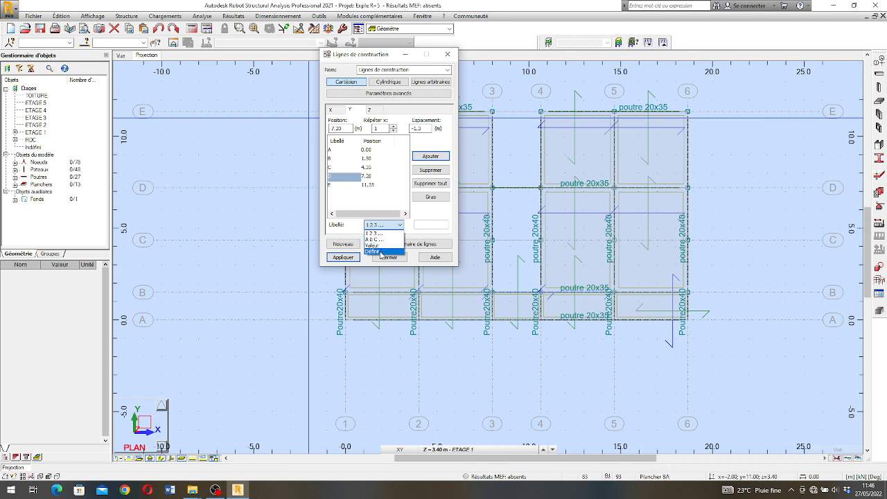
click(381, 252)
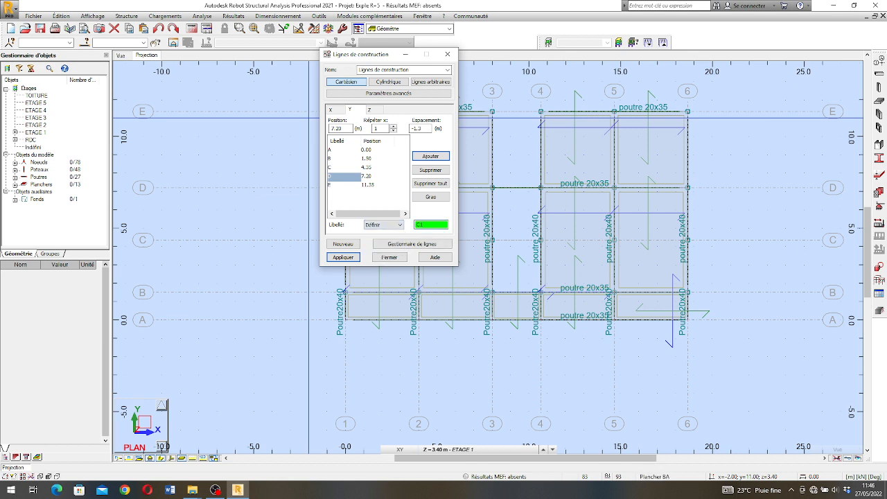
click(431, 156)
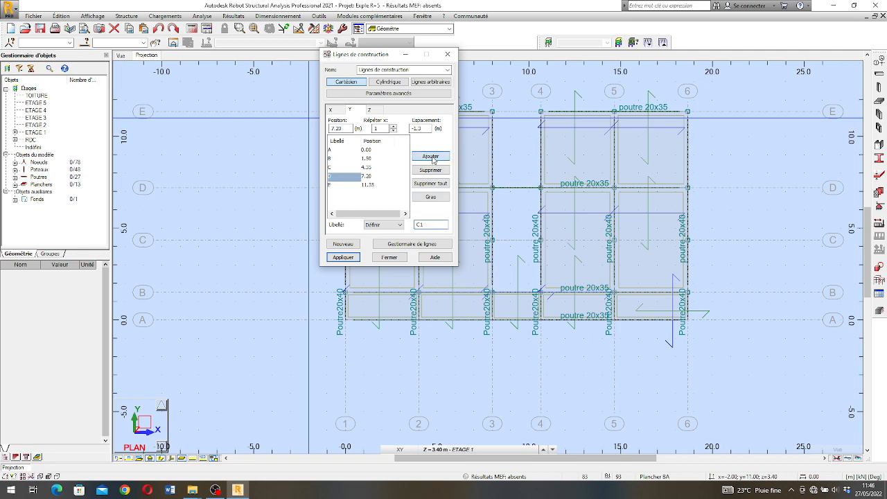
click(343, 258)
click(390, 257)
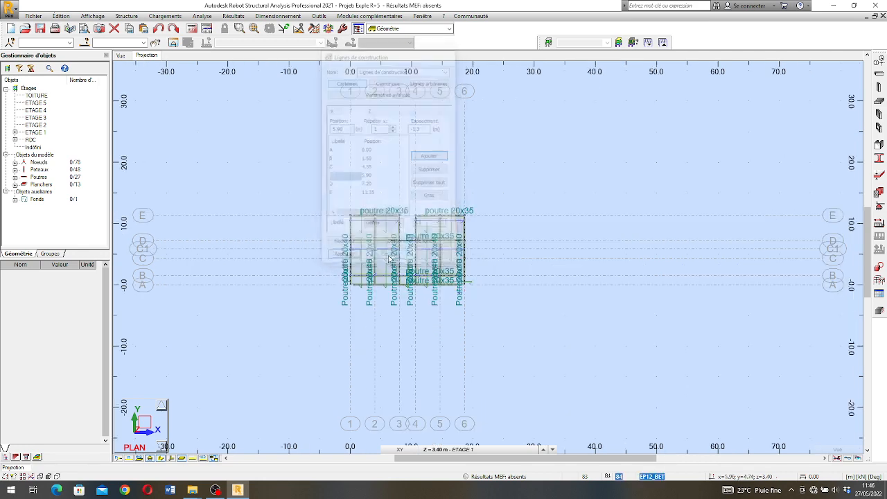
Step: Inspect the C1 line in the ETAGE 1 plan and the open bay between axes 3 and 4
scroll(260, 270, up, 4)
scroll(171, 226, down, 2)
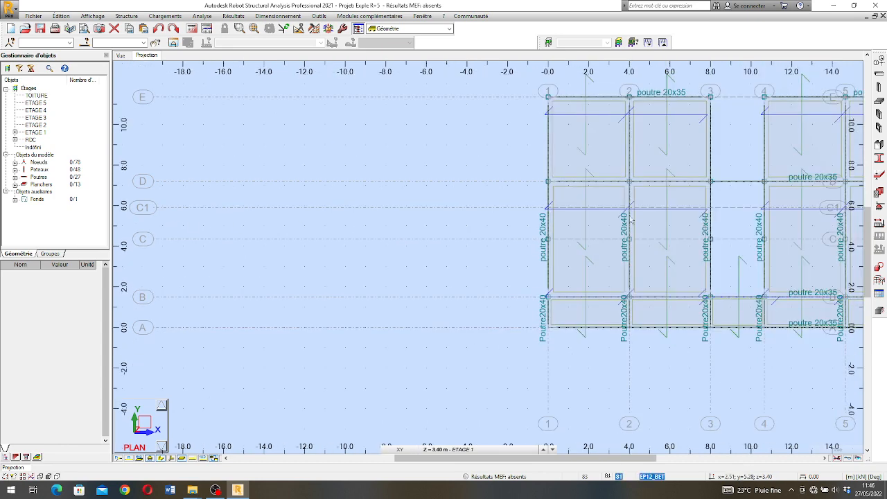
scroll(661, 203, up, 4)
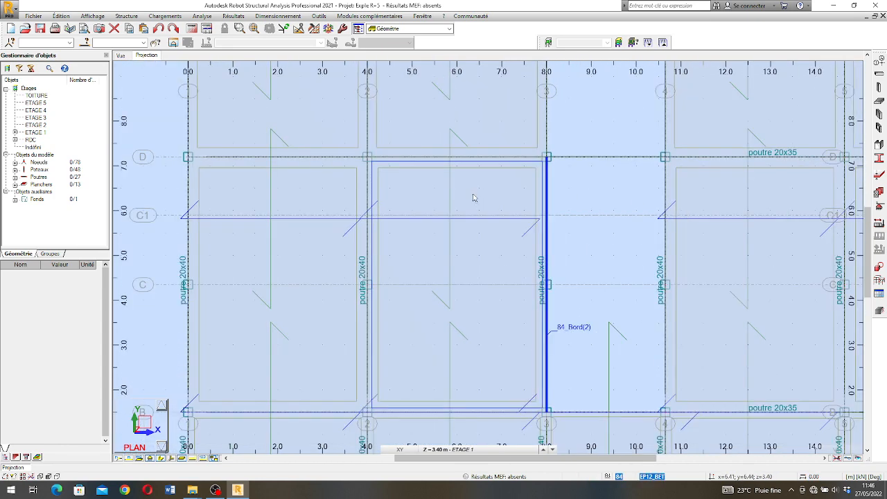
scroll(571, 215, down, 2)
scroll(571, 215, down, 4)
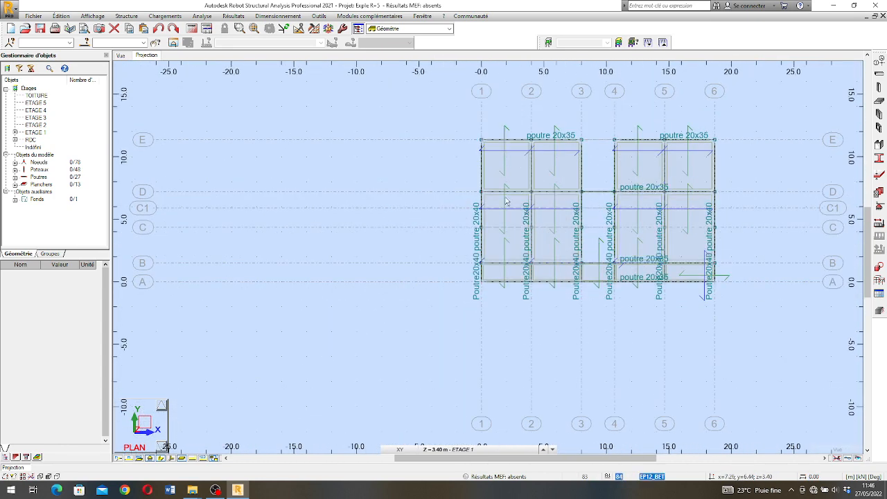
scroll(603, 221, up, 3)
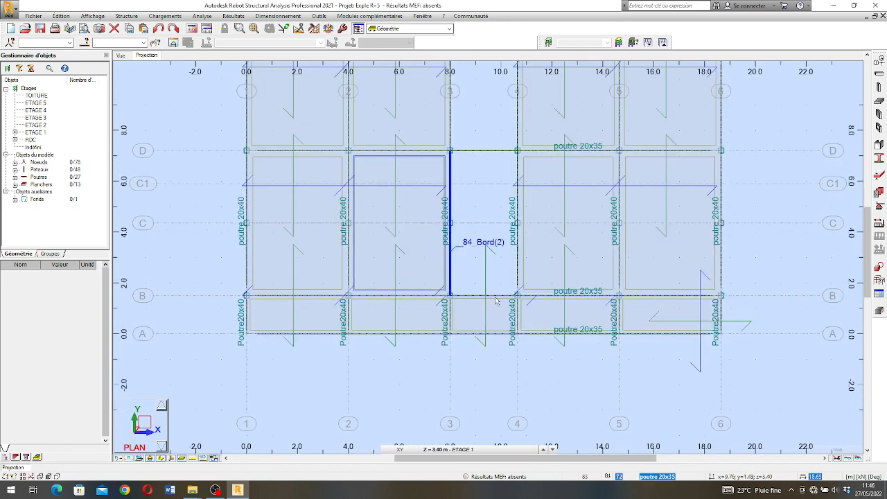
scroll(581, 239, down, 3)
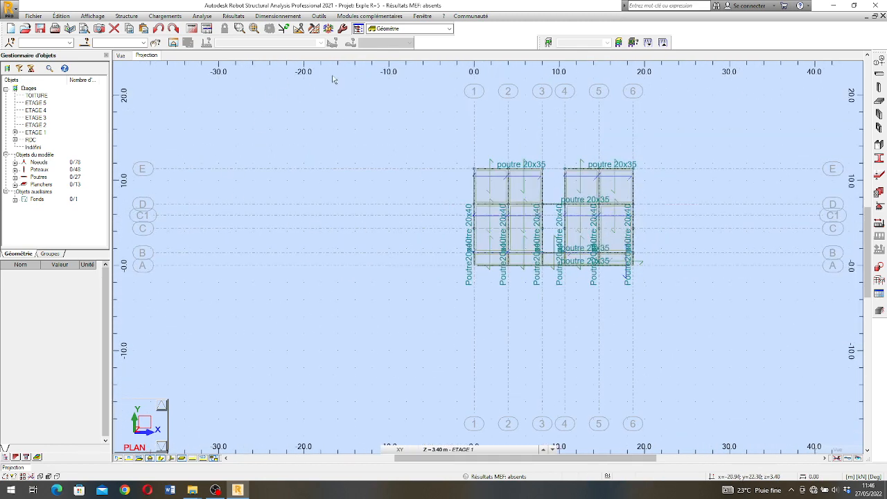
Step: Try to add a Y construction line labelled B1, repeated once from axis C at 4.35 m with a spacing of -3 m
click(879, 66)
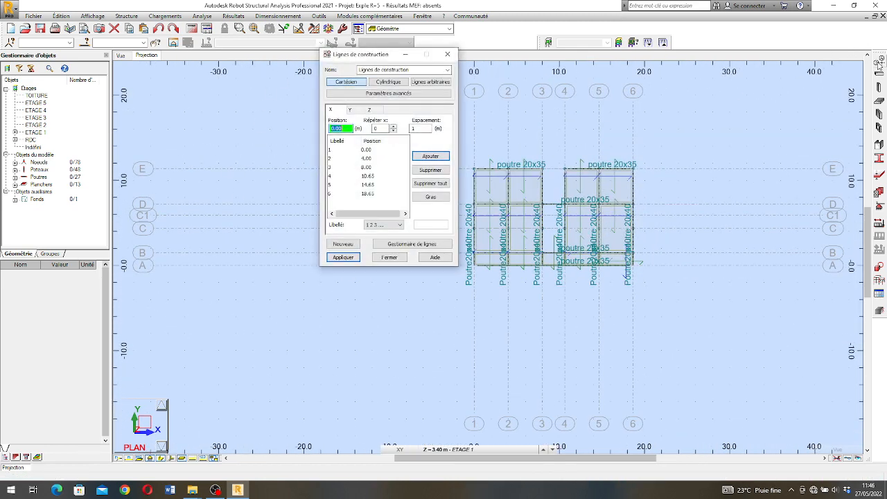
click(351, 110)
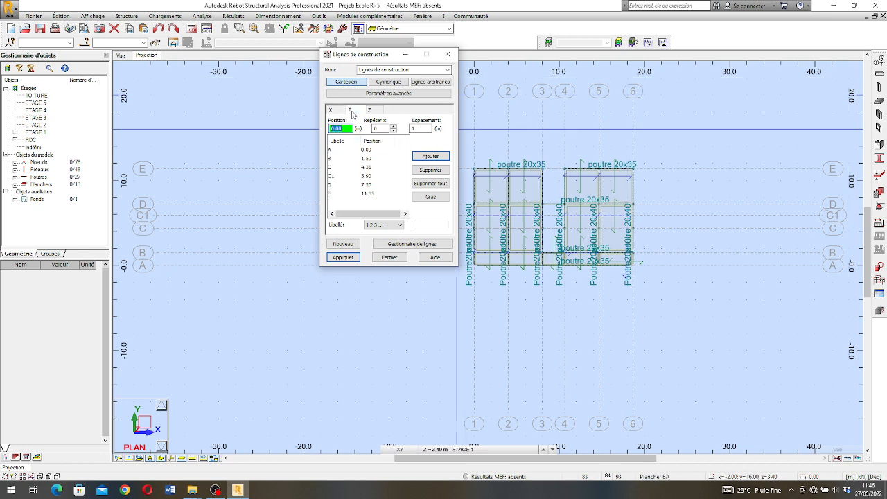
click(332, 169)
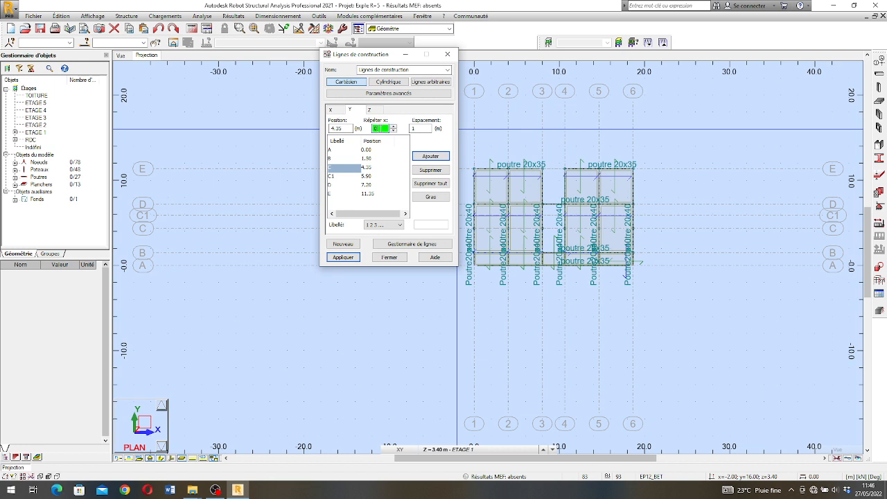
double_click(423, 129)
click(384, 225)
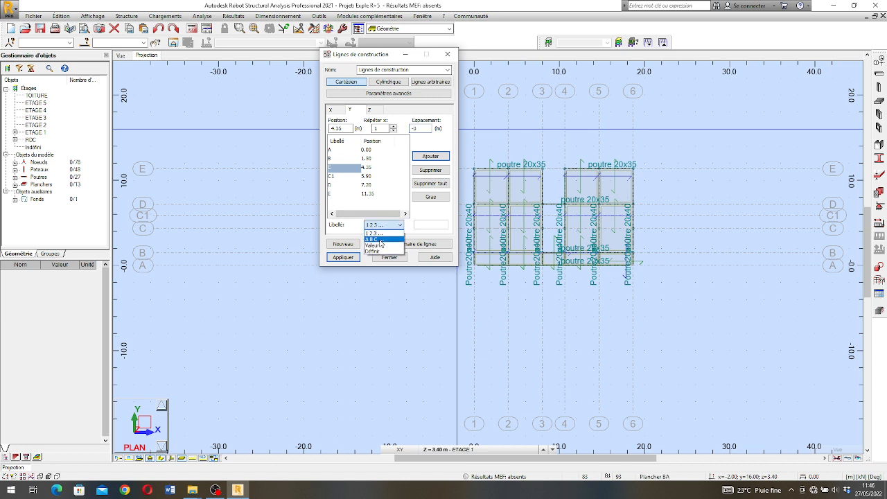
click(378, 251)
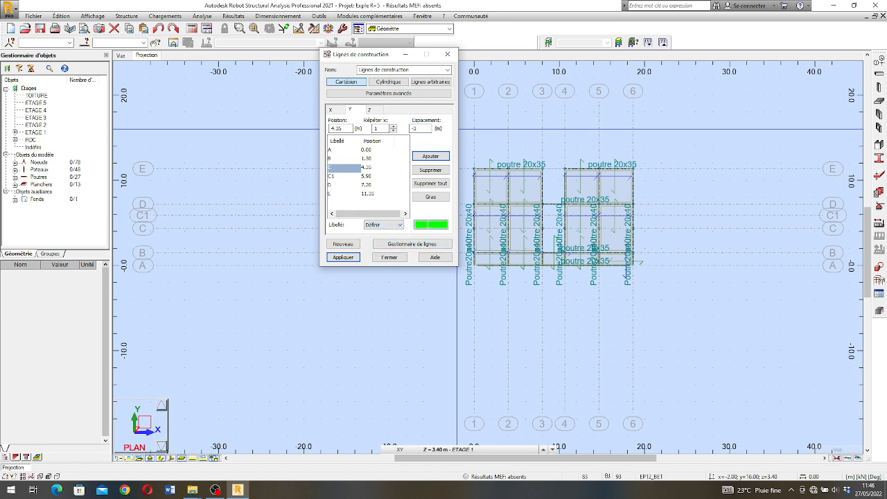
click(430, 156)
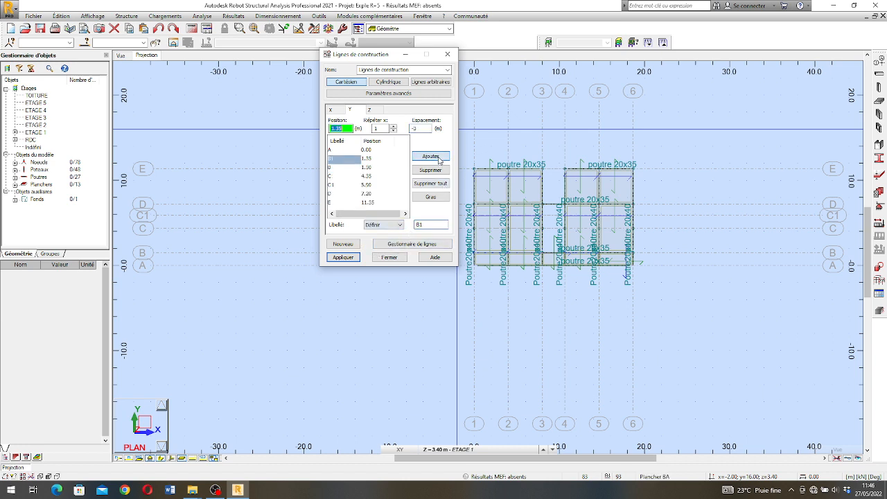
click(343, 257)
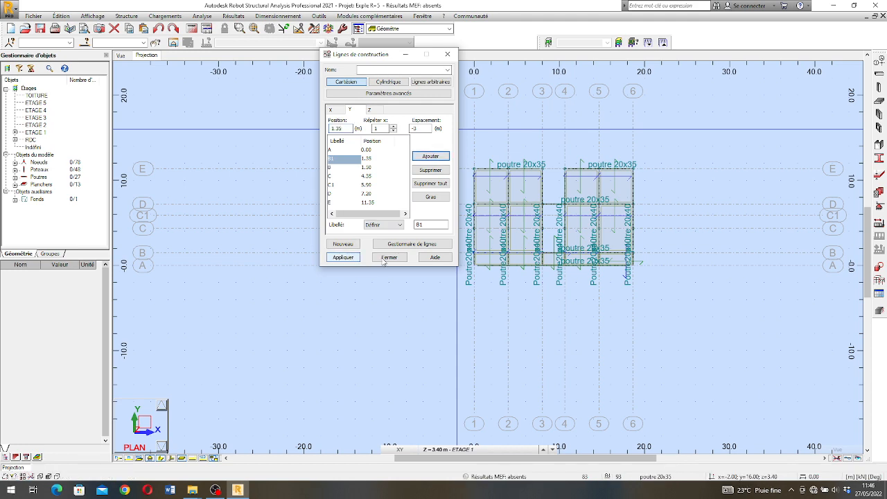
Step: Check the B1 line against axis B in the plan and undo its addition
scroll(341, 281, up, 5)
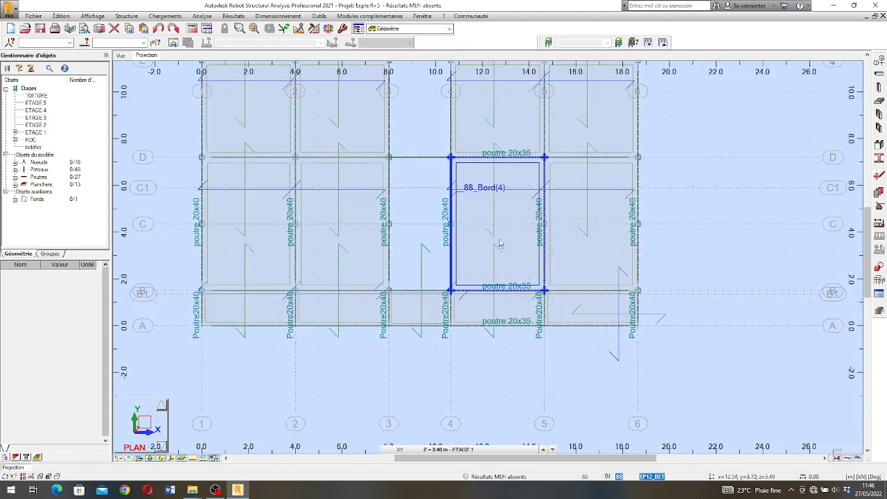
scroll(430, 300, up, 1)
scroll(430, 299, up, 2)
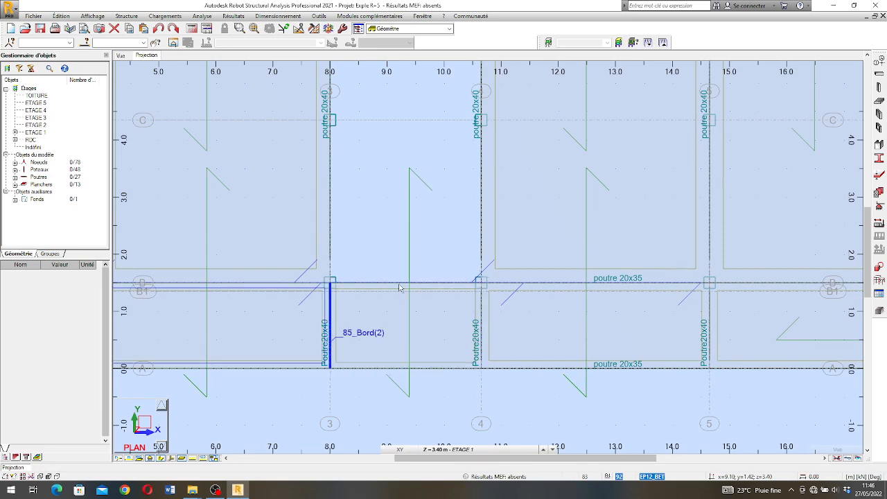
scroll(454, 248, down, 2)
scroll(454, 247, down, 2)
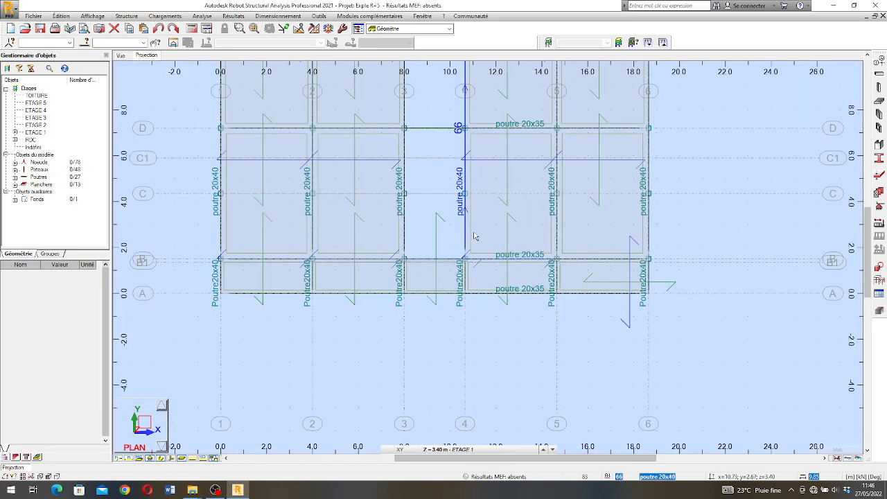
scroll(475, 237, down, 1)
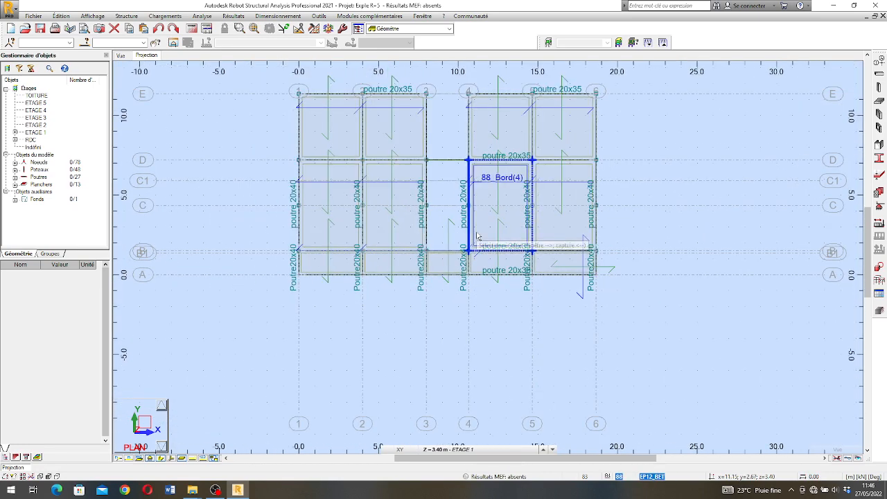
click(158, 30)
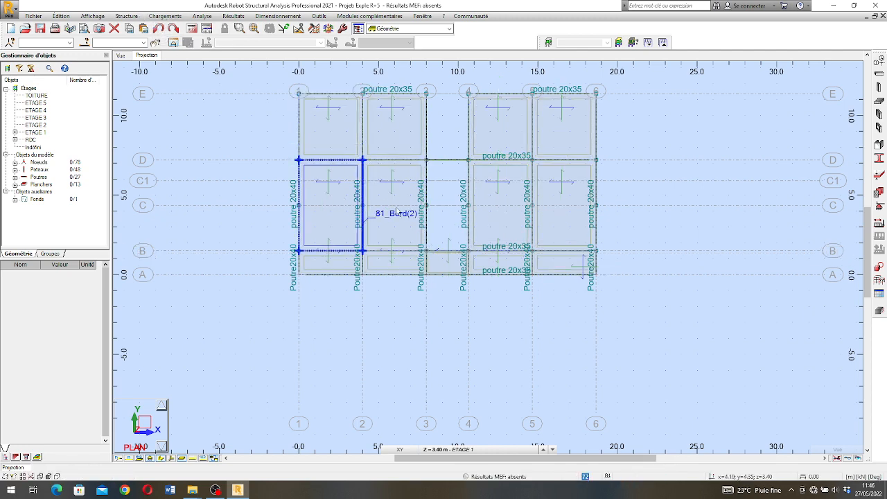
Step: Add a Y construction line labelled B1, repeated once from axis C1 at 5.90 m with a spacing of -3 m, and close the axis definition
scroll(405, 208, up, 1)
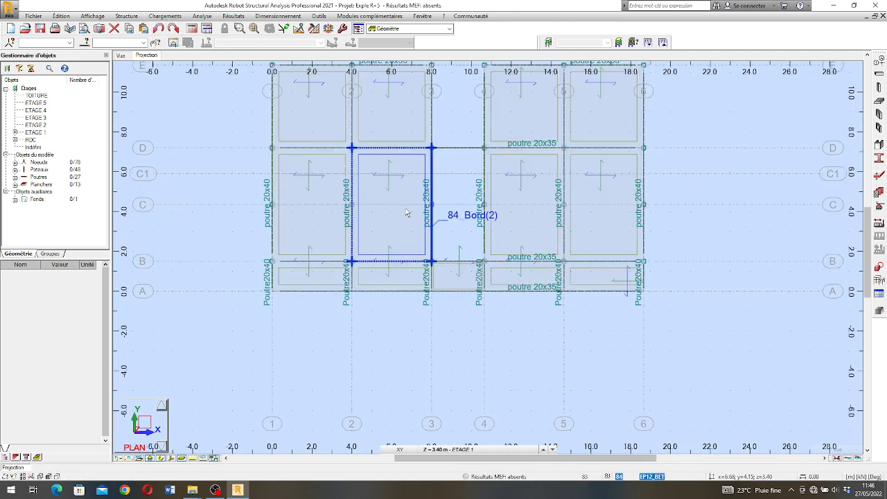
click(881, 61)
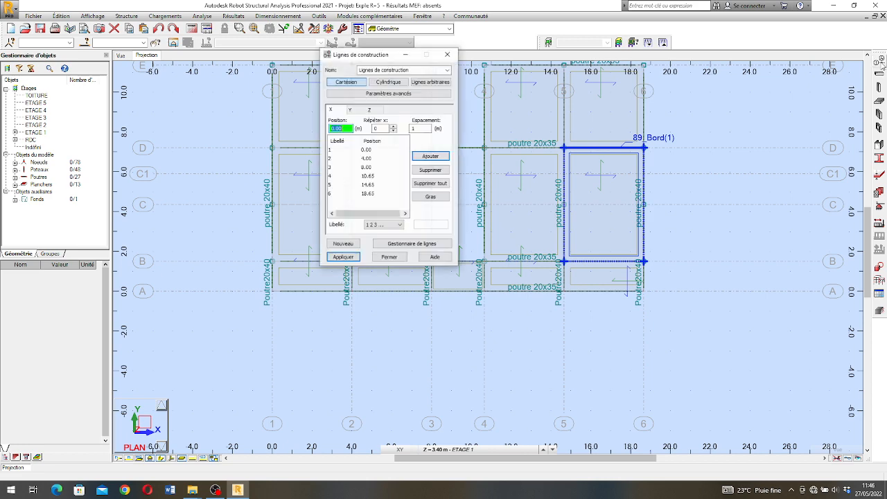
click(355, 113)
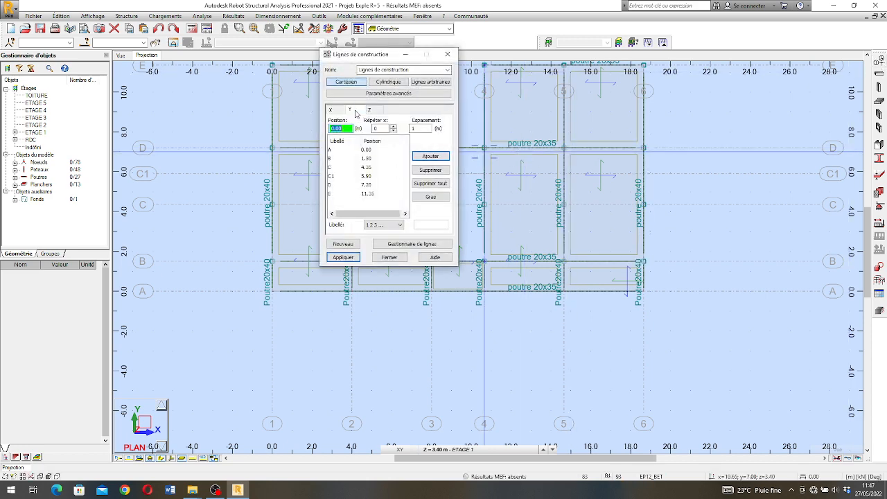
click(333, 177)
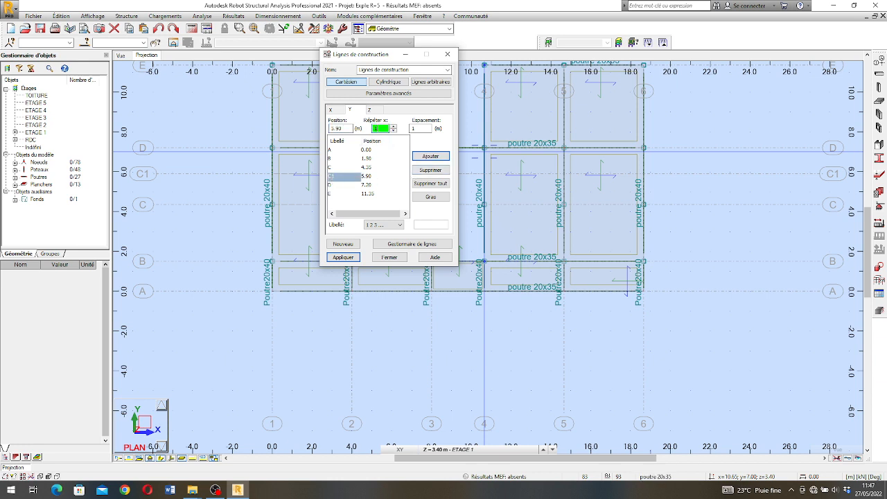
click(418, 129)
click(385, 225)
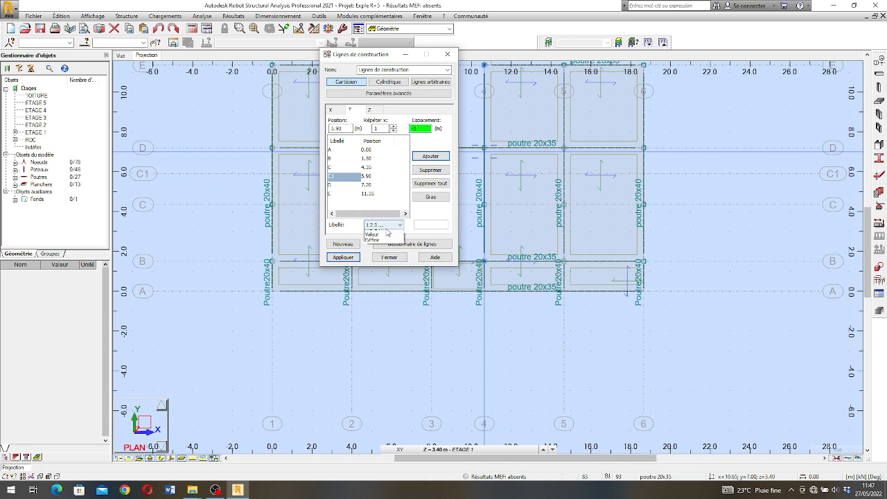
click(387, 254)
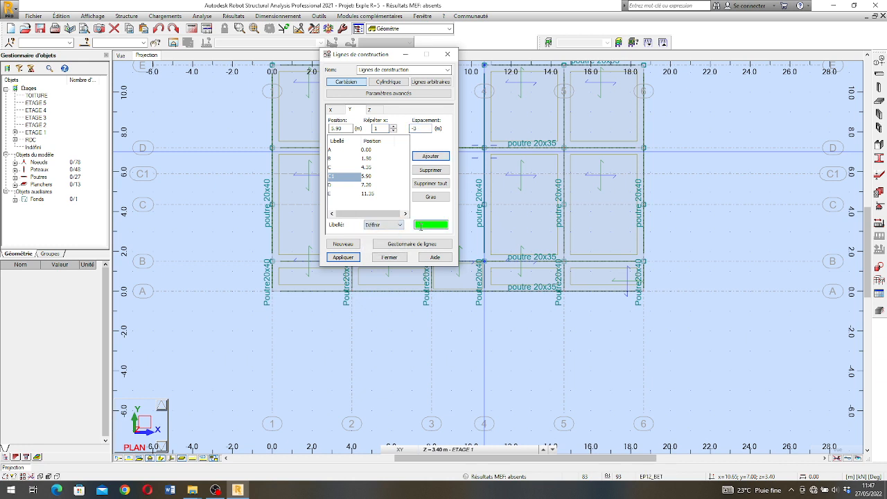
click(431, 157)
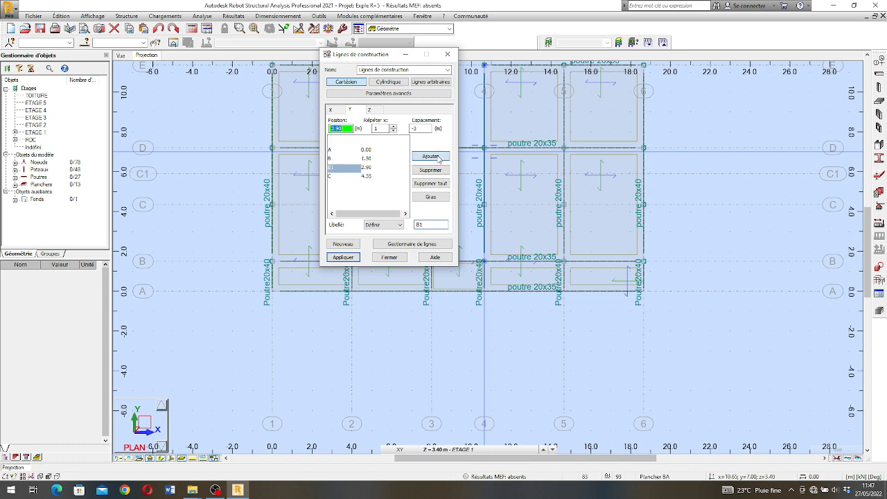
click(343, 257)
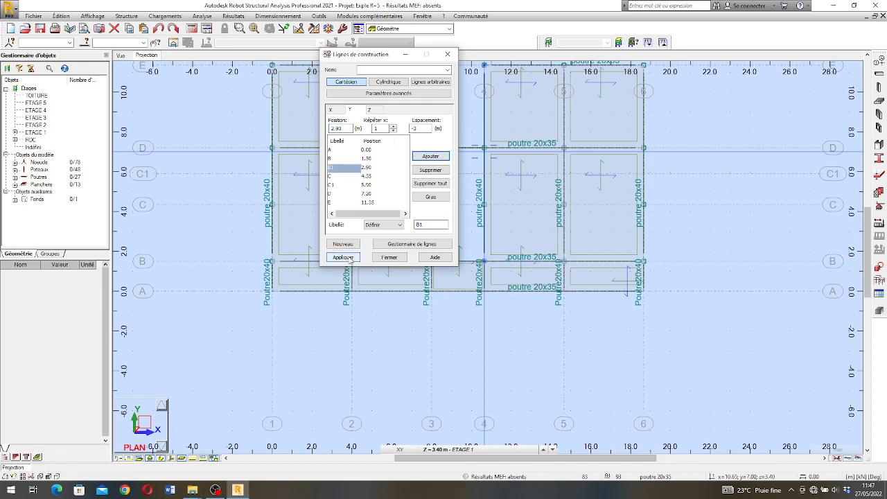
click(390, 257)
scroll(396, 286, up, 5)
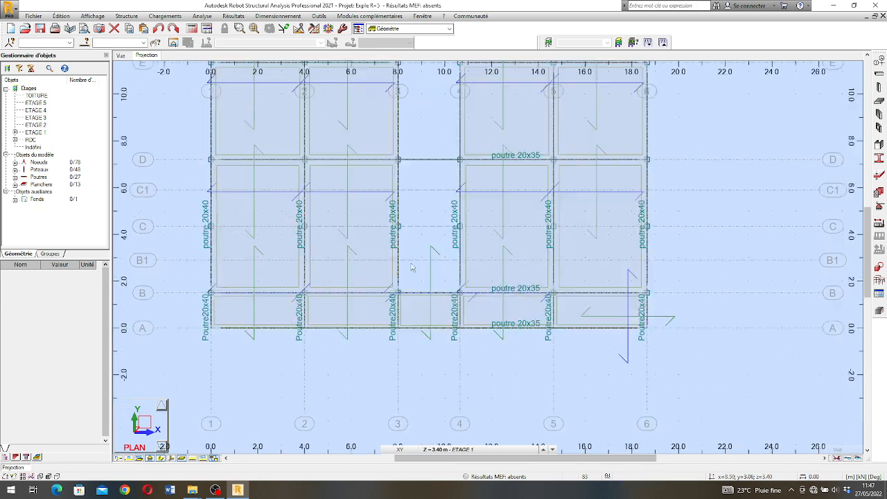
scroll(486, 122, down, 1)
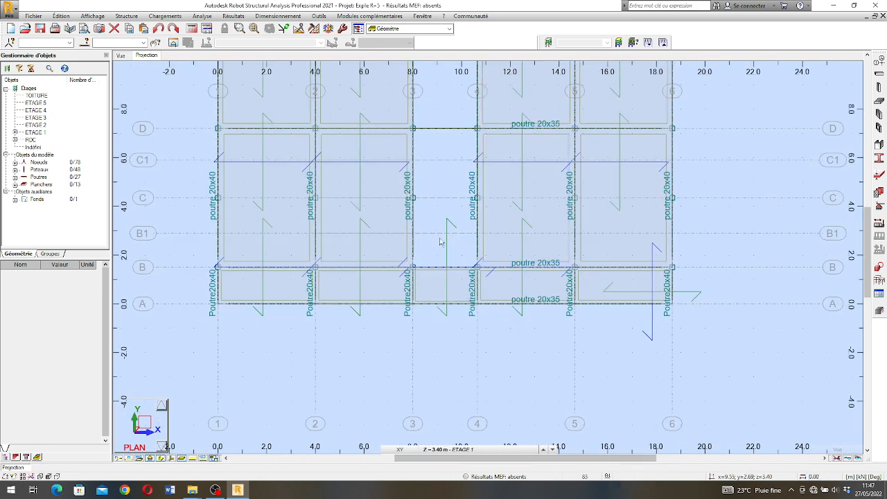
Step: Add an X construction line labelled 3A, repeated once from axis 3 at 8.00 m with a spacing of 1.325 m, and close the axis definition
scroll(461, 229, down, 3)
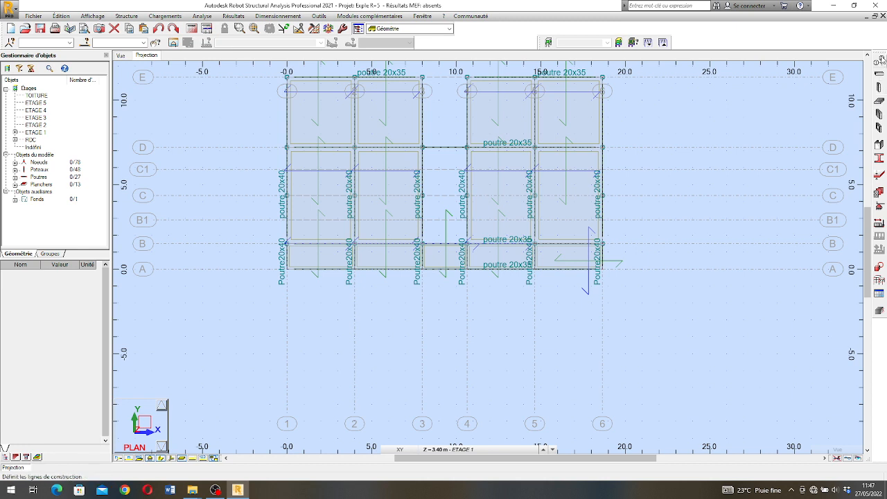
click(357, 111)
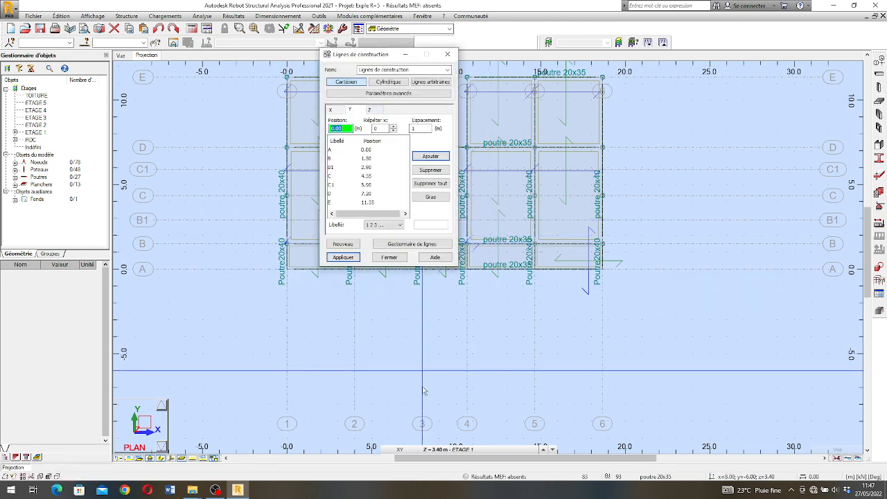
click(333, 110)
click(334, 168)
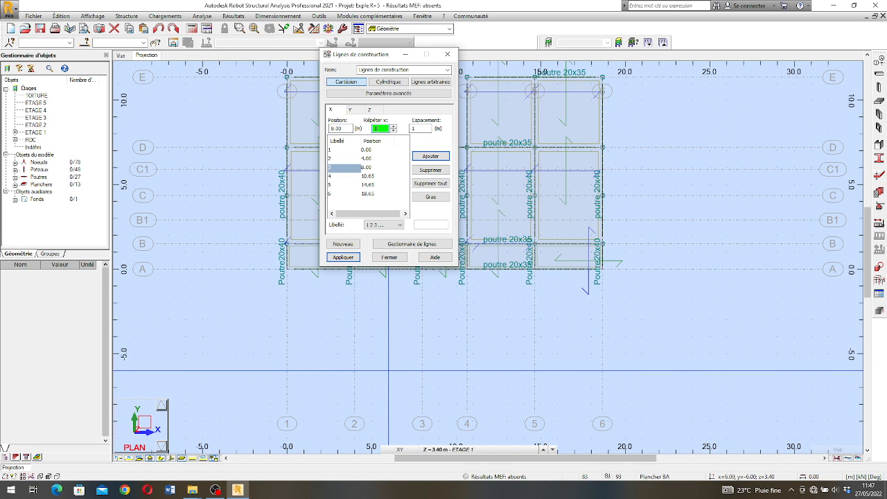
key(Tab)
click(381, 224)
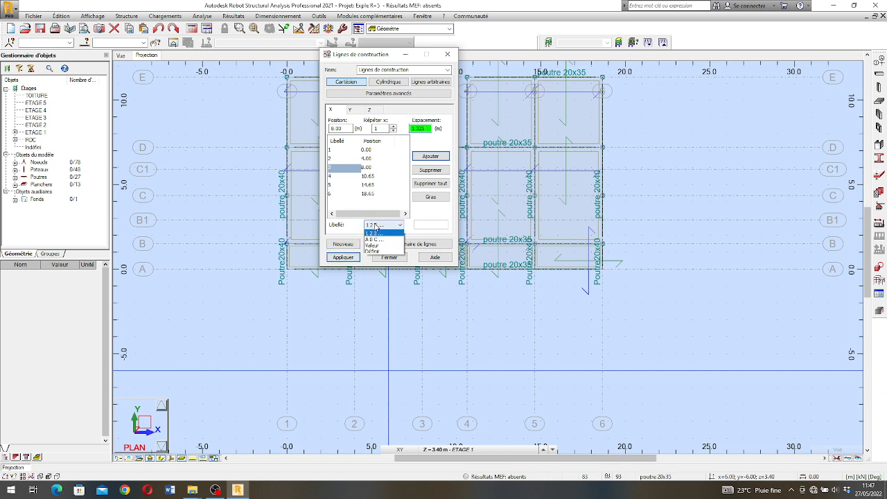
click(381, 253)
click(430, 225)
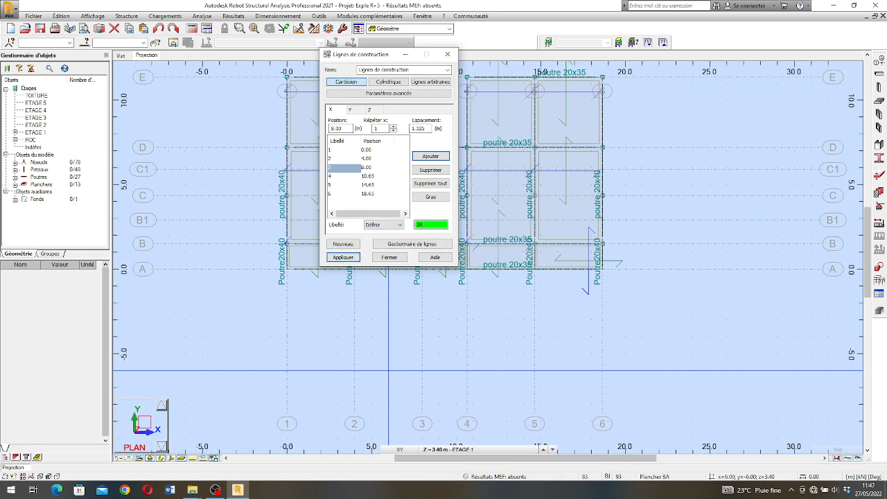
click(430, 156)
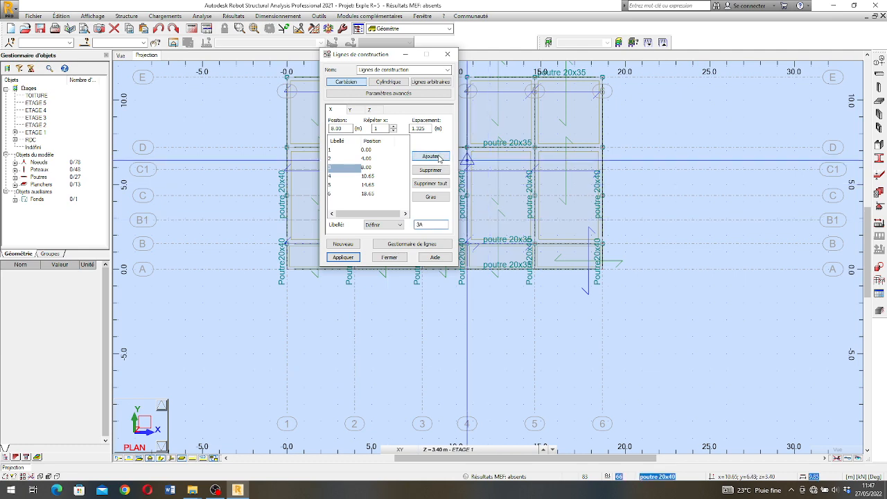
click(343, 259)
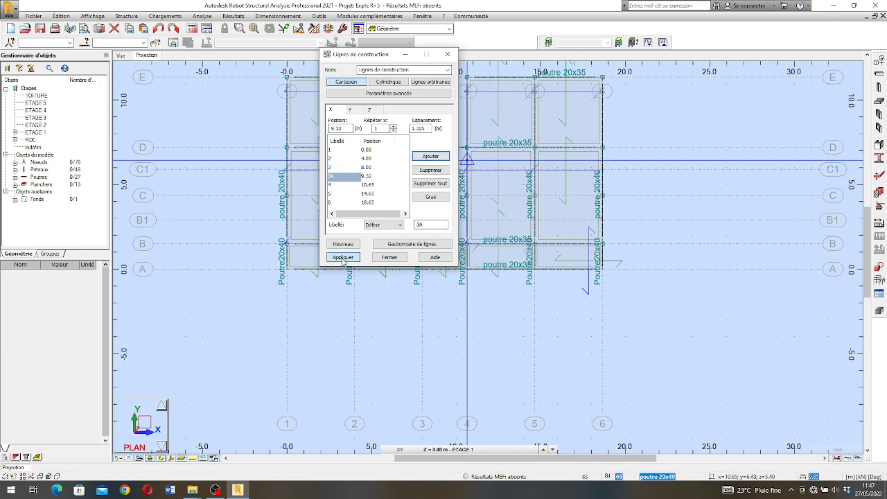
click(382, 258)
Step: Place a rectangular EP12_BET floor slab between axes 3 and 4, from line D to line C1 on ETAGE 1
scroll(409, 292, up, 6)
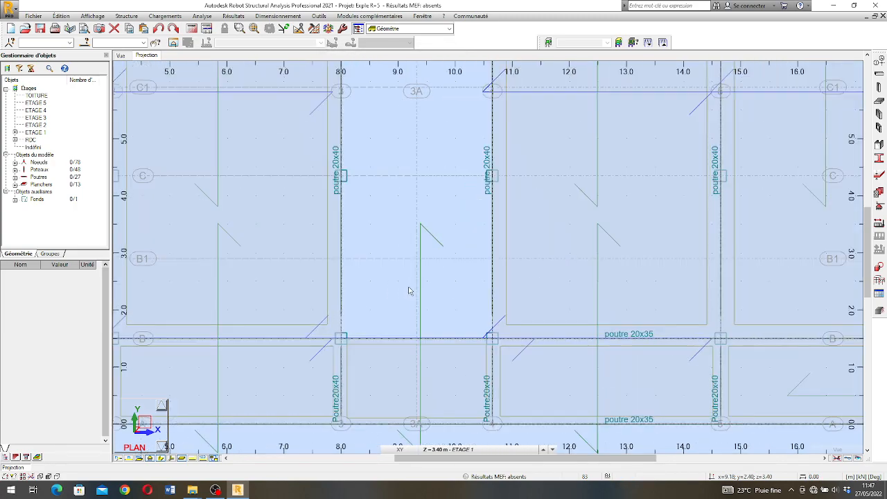
scroll(409, 291, down, 5)
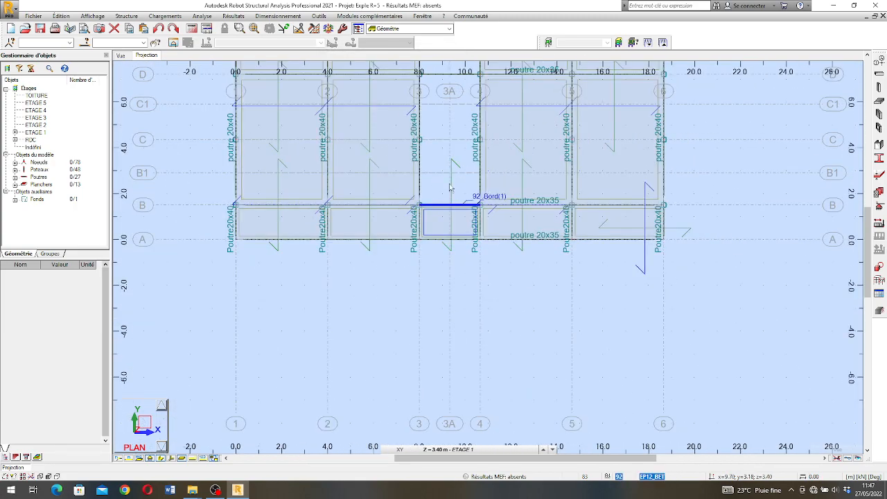
scroll(449, 188, up, 4)
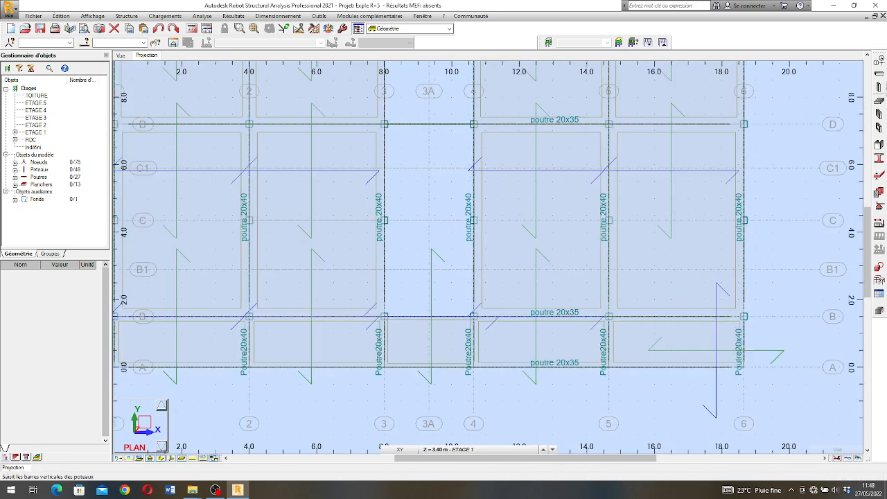
click(882, 104)
click(835, 94)
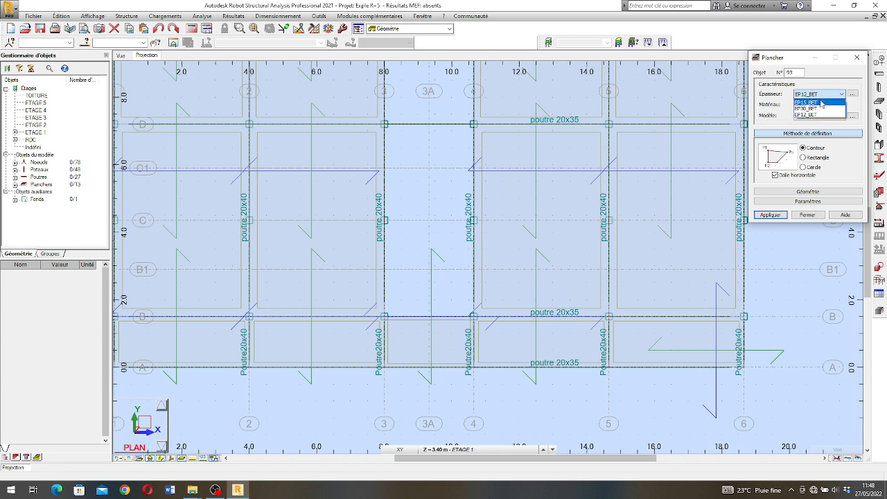
click(818, 113)
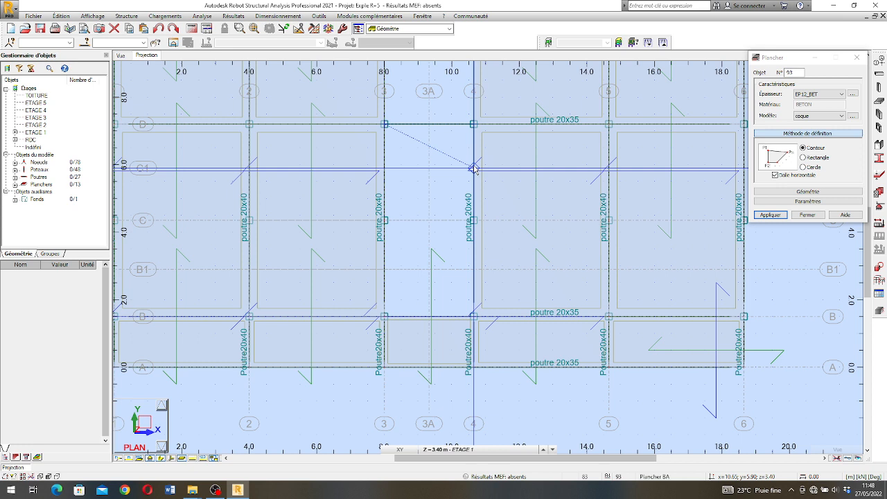
click(804, 158)
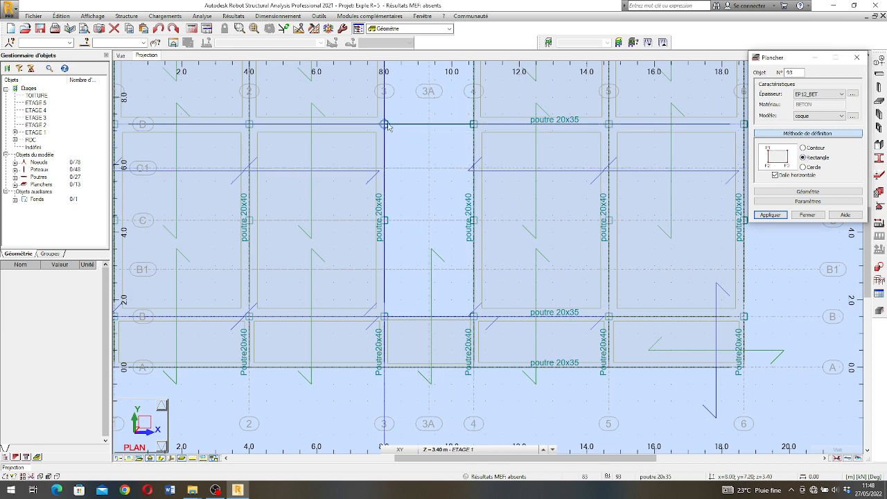
click(474, 168)
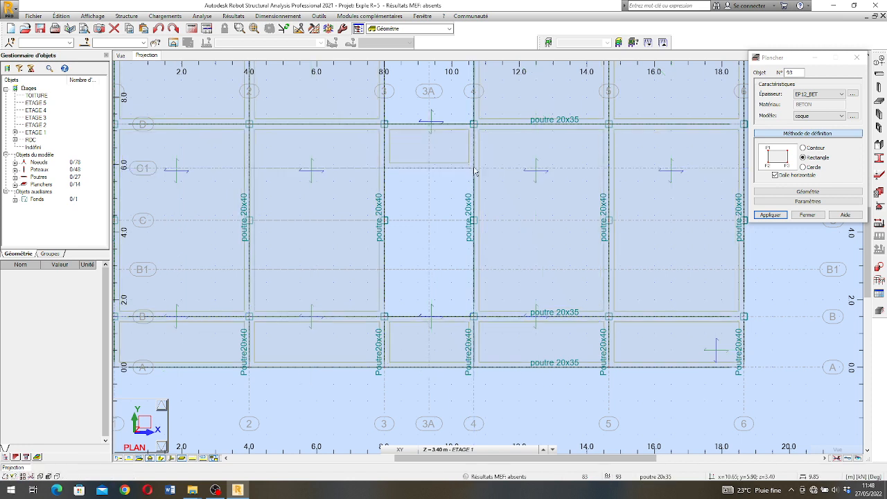
Step: Place two rectangular EP12_BET slabs between lines C1 and B1, one from 3A to 4 and one from 3 to 3A, and end slab definition
click(841, 94)
click(840, 95)
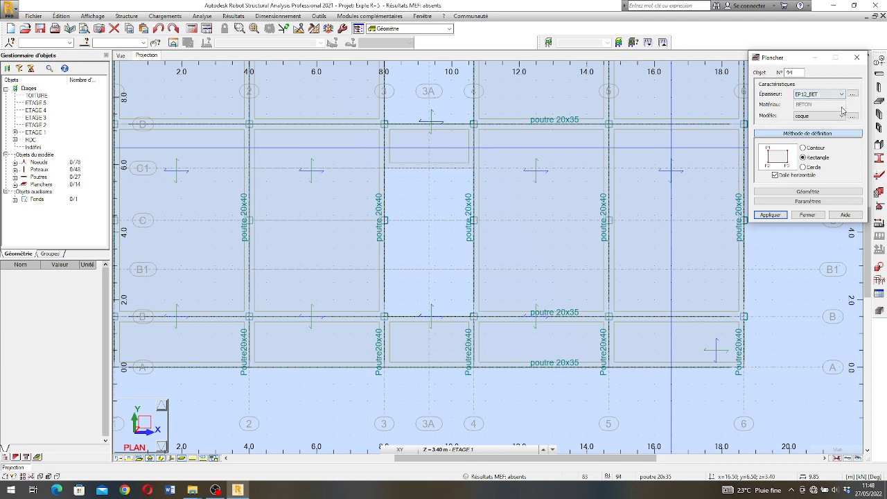
click(841, 95)
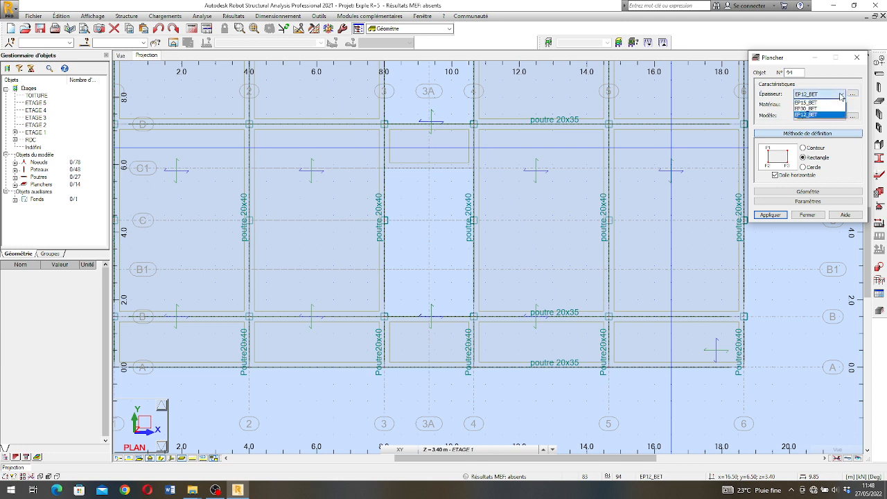
click(841, 95)
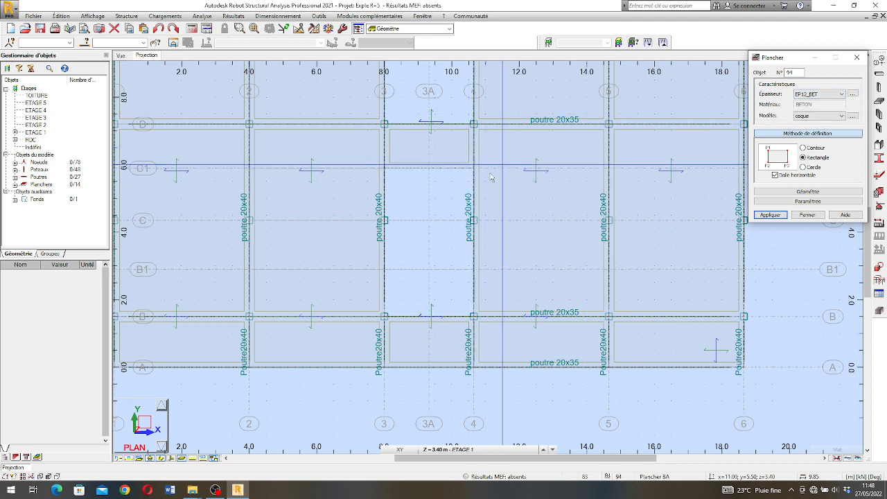
click(430, 169)
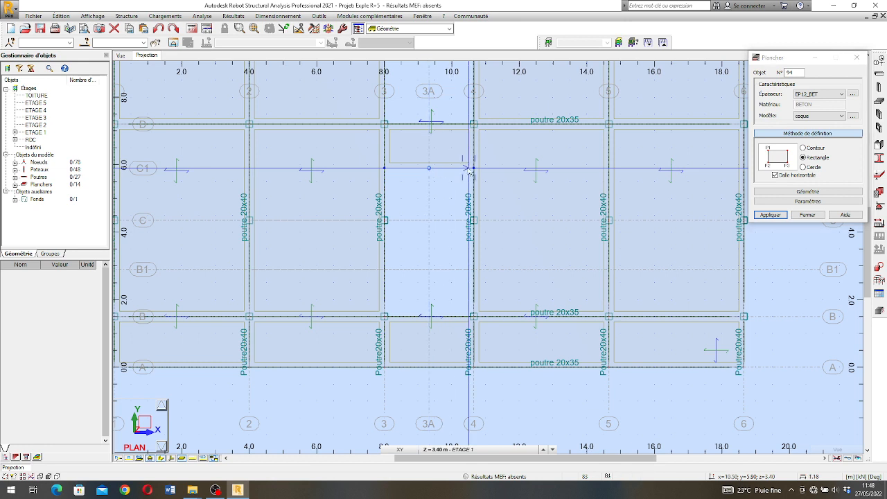
click(474, 270)
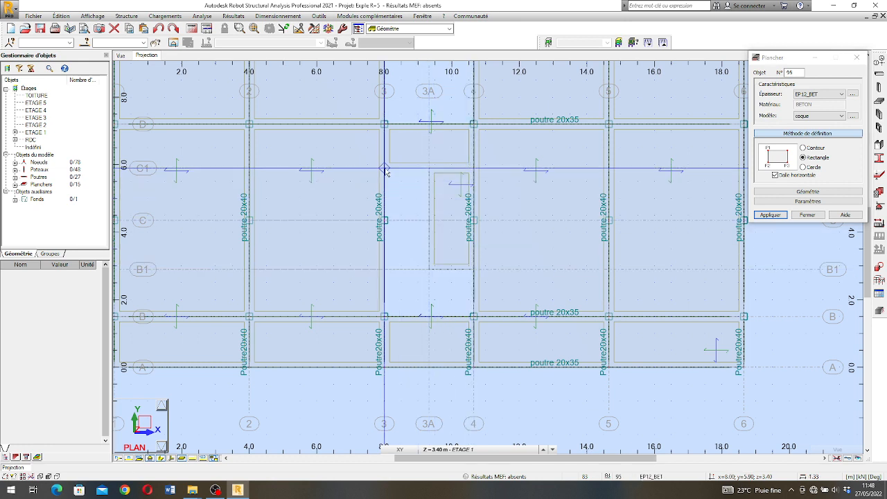
click(429, 270)
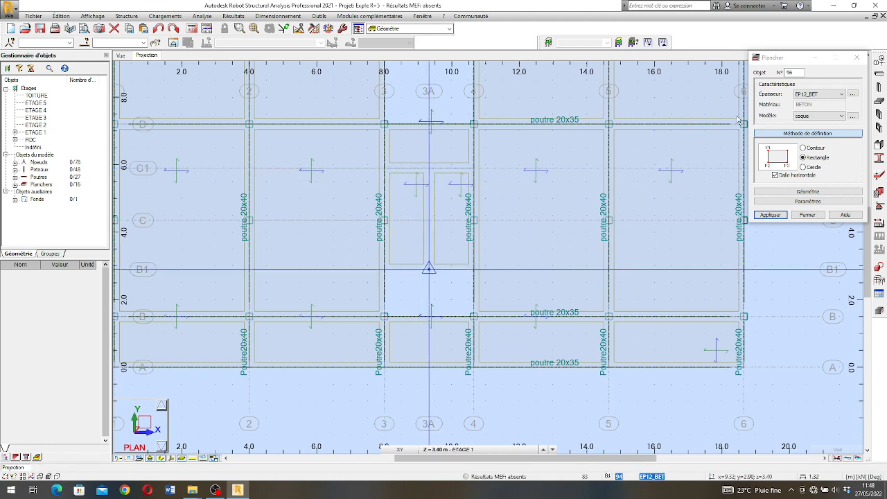
click(859, 59)
Step: Examine the slabs between axes 3 and 4 in the 3D view and the ETAGE 1 plan
scroll(450, 183, down, 5)
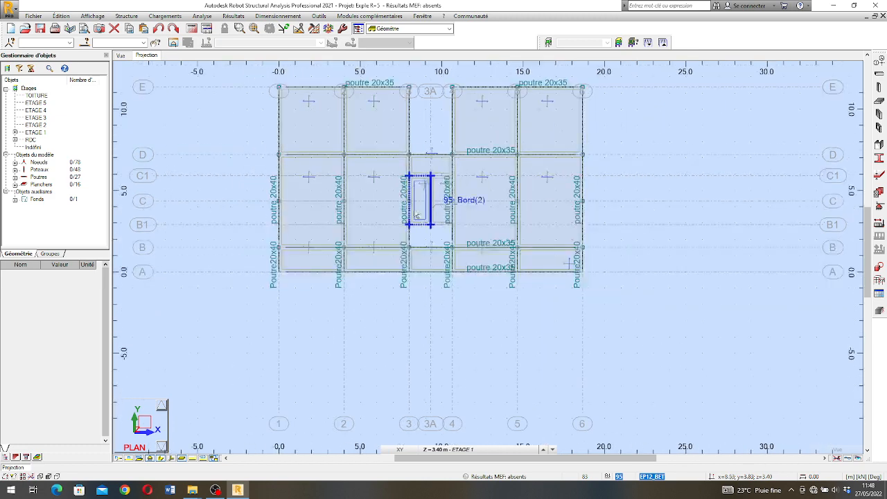
scroll(450, 179, up, 2)
click(121, 56)
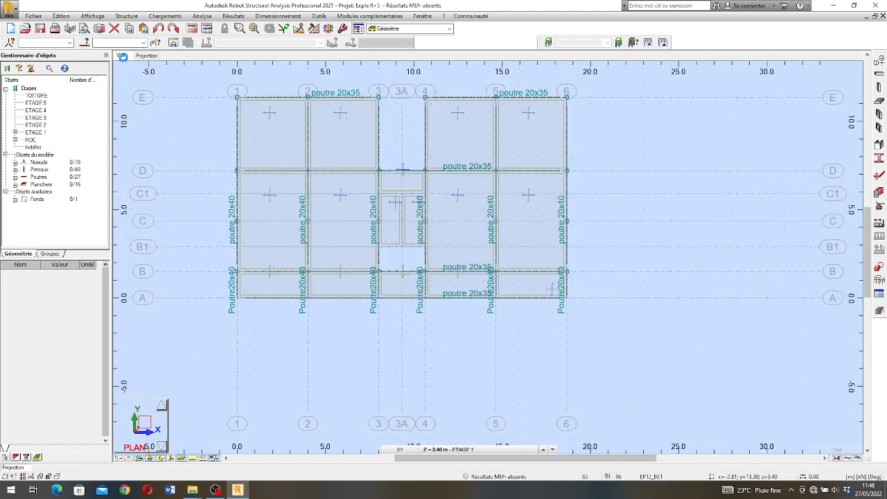
right_click(638, 360)
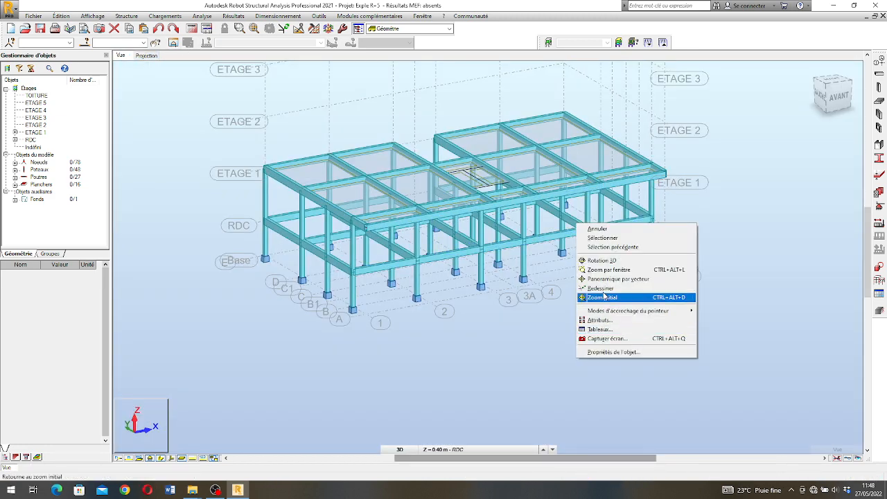
click(603, 262)
drag(568, 232, 513, 206)
scroll(487, 202, up, 2)
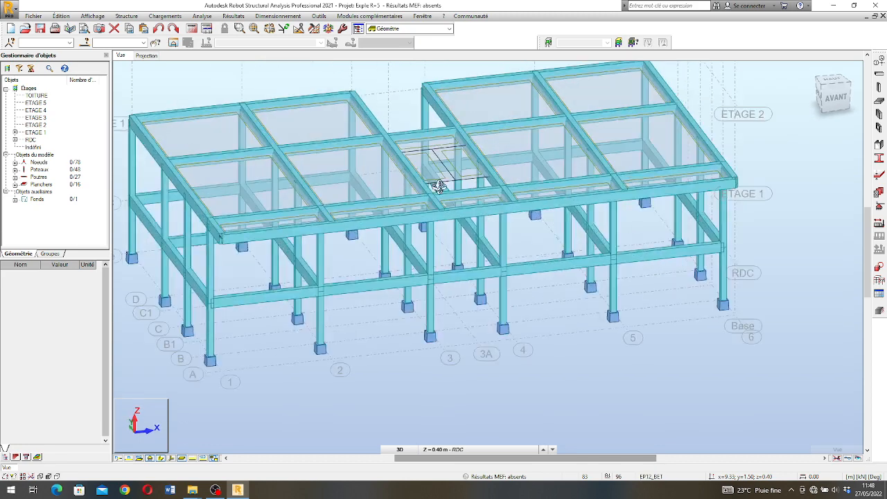
scroll(438, 176, down, 2)
scroll(457, 160, up, 4)
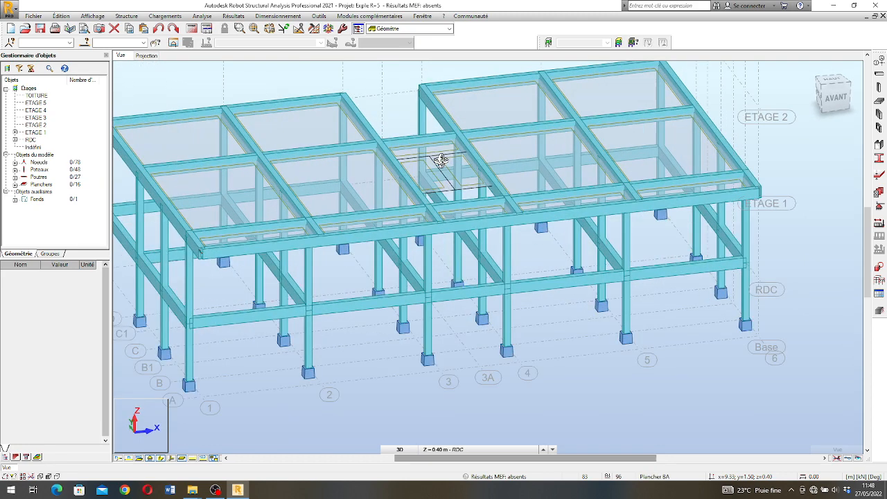
click(146, 55)
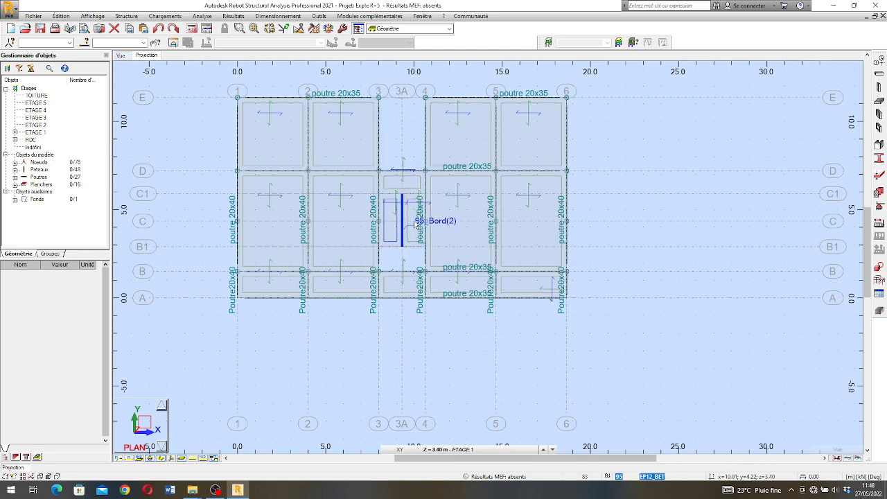
scroll(400, 192, up, 1)
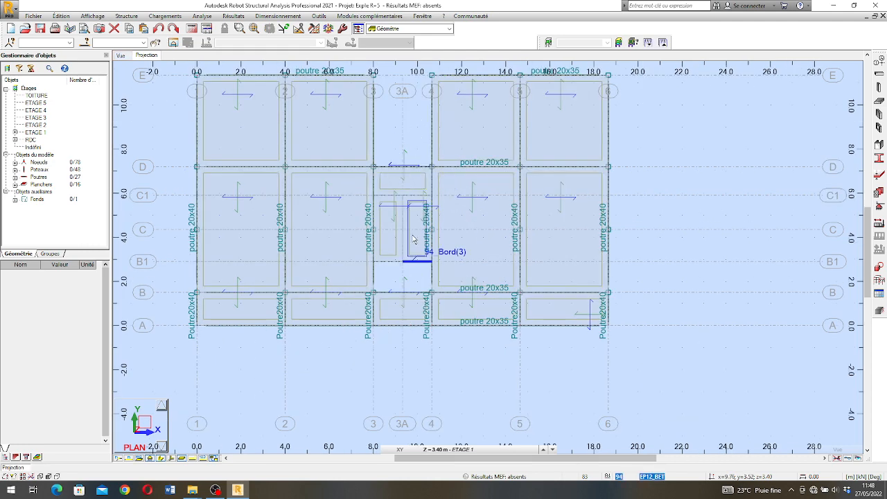
click(121, 55)
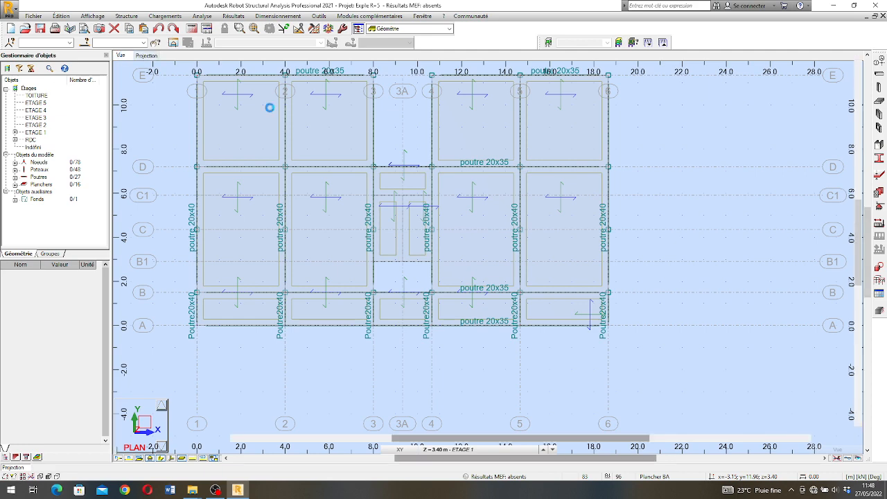
scroll(478, 223, down, 2)
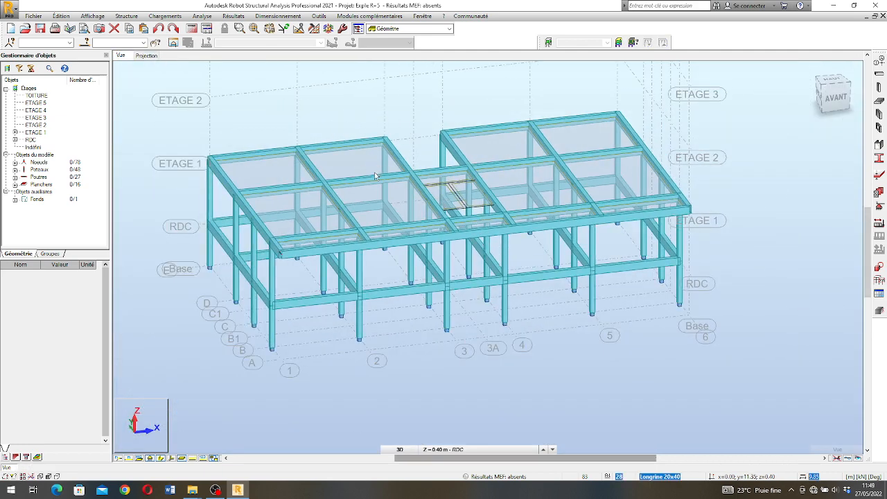
Step: Copy the three slabs between axes 3 and 4 of ETAGE 1 to the storey below with 1 repetition, and delete the originals
click(470, 203)
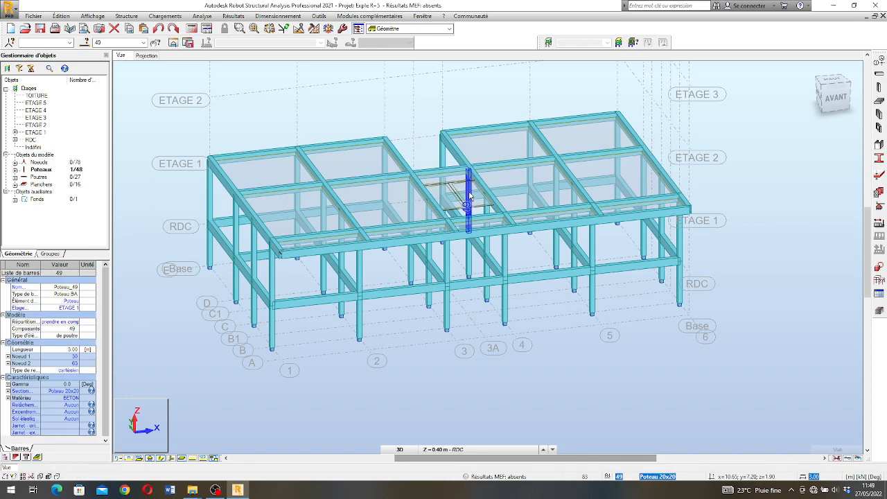
click(464, 190)
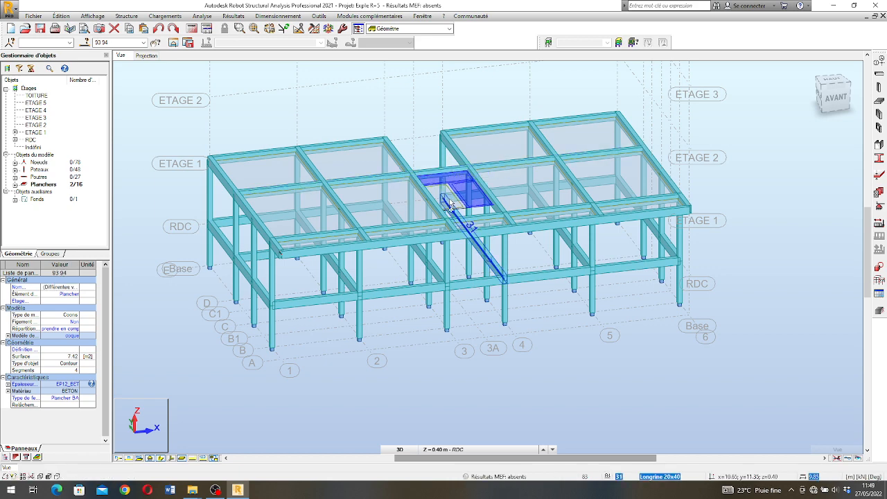
ctrl+click(450, 212)
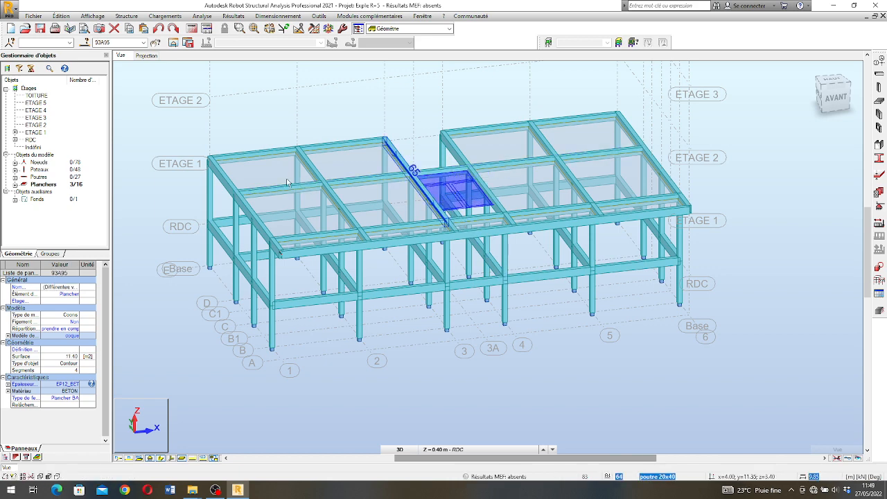
right_click(44, 132)
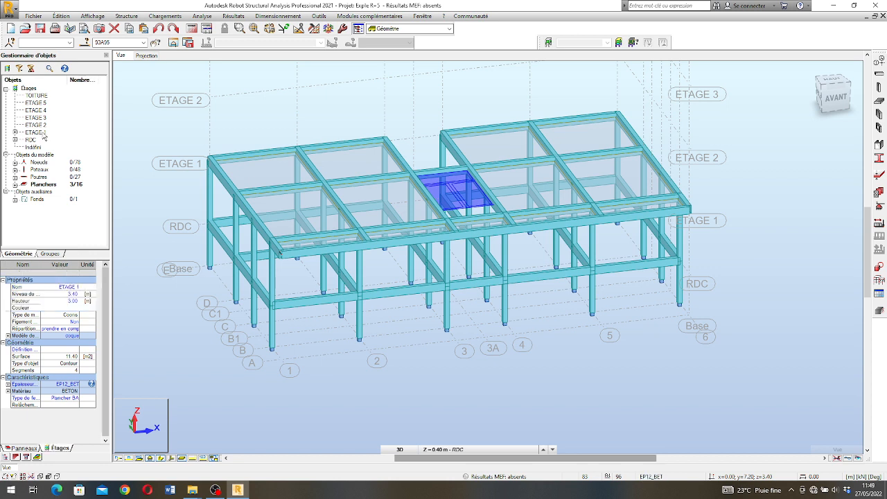
mouse_move(63, 138)
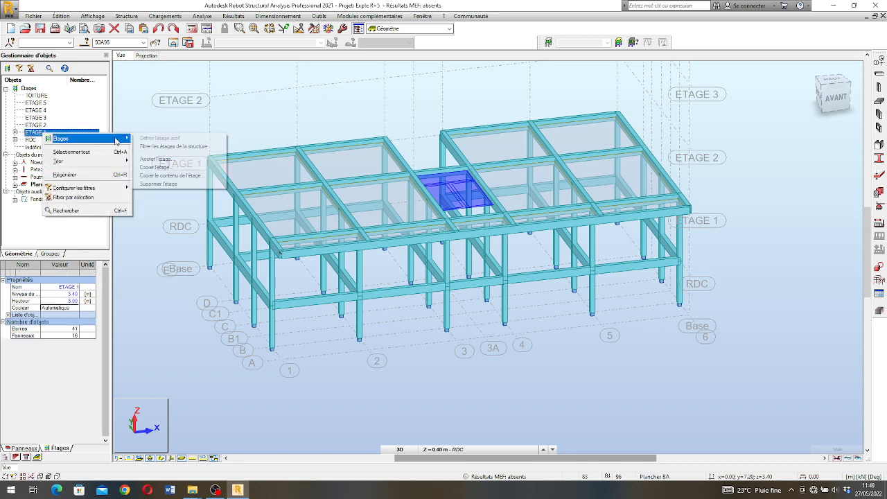
click(178, 175)
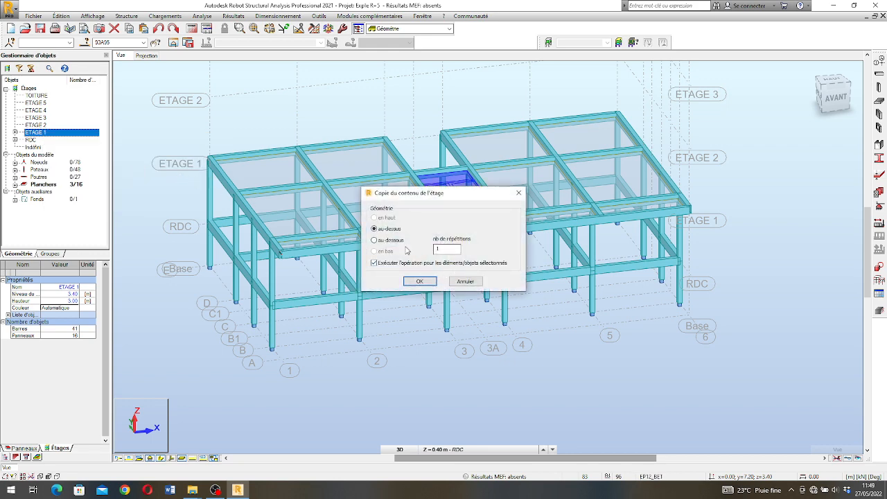
click(420, 281)
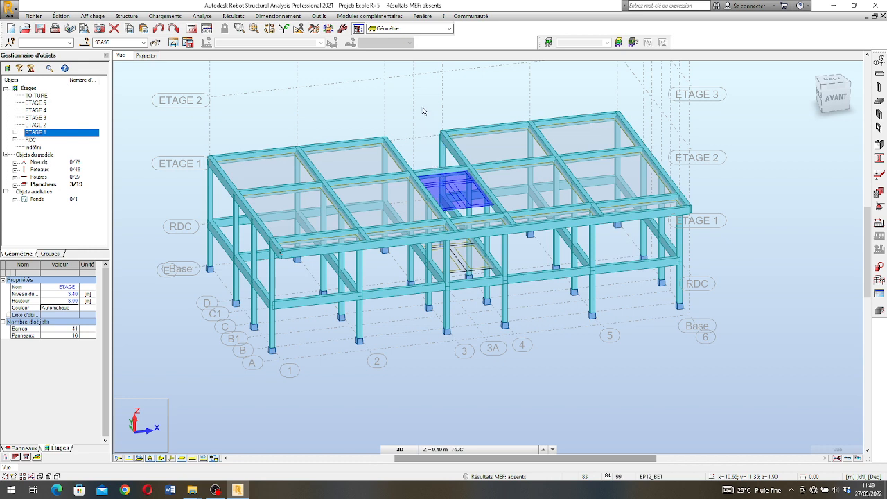
key(Delete)
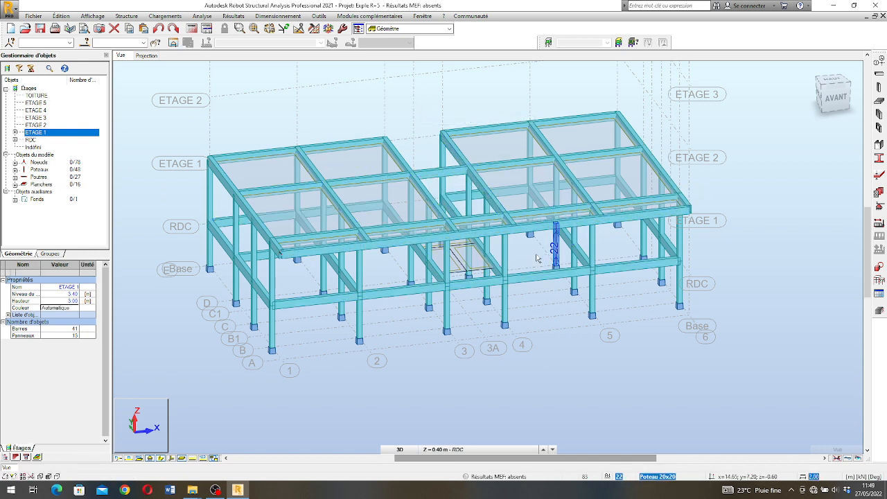
Step: Set the Z coordinate of corners (8.00; 7.20) and (10.65; 7.20) to 1.90 for the copied slab between lines D and C1
right_click(686, 323)
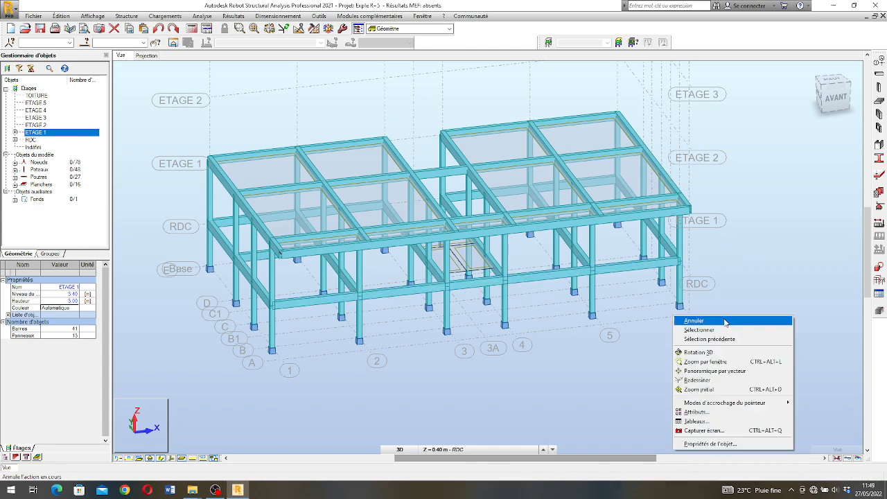
click(716, 355)
drag(492, 249, 459, 238)
scroll(440, 236, up, 4)
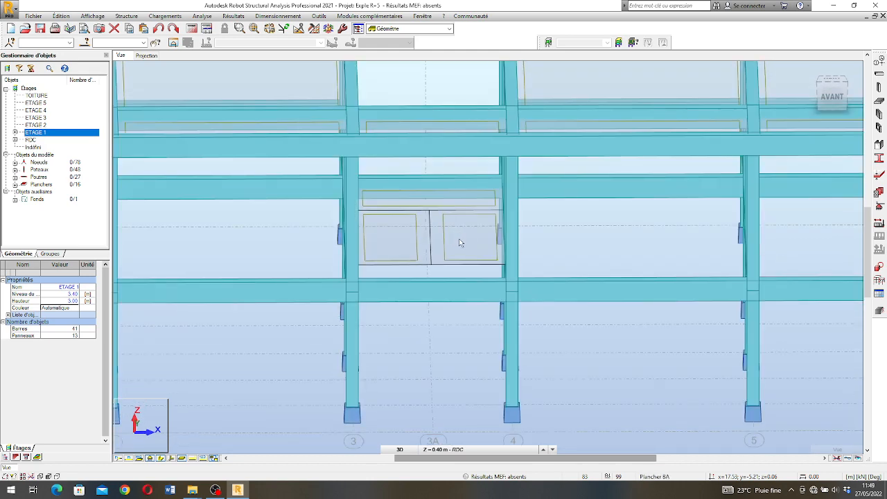
click(447, 207)
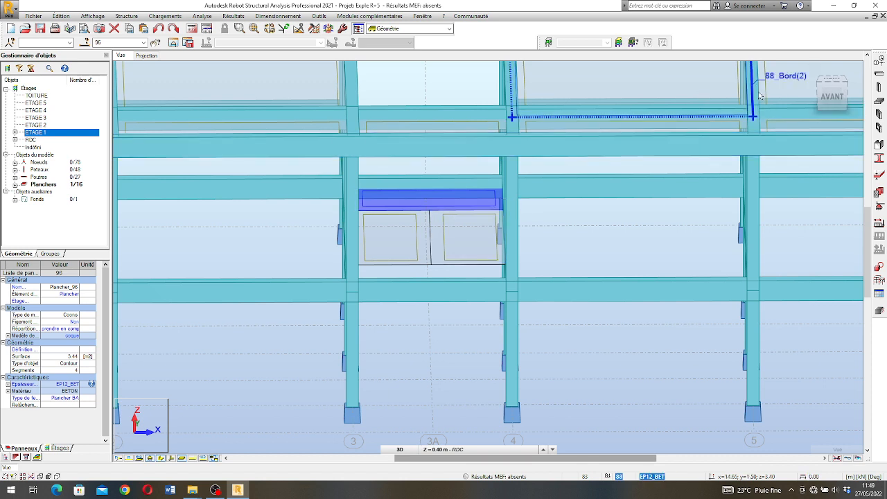
right_click(443, 351)
click(436, 345)
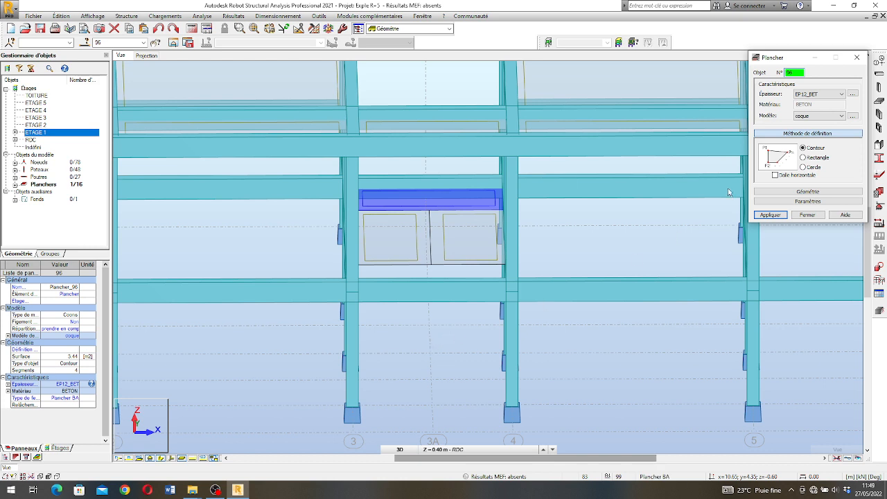
click(808, 192)
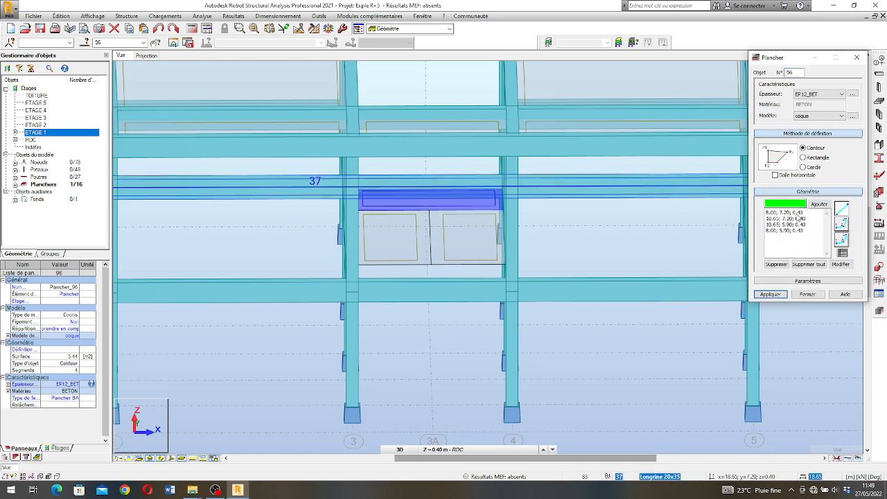
click(799, 218)
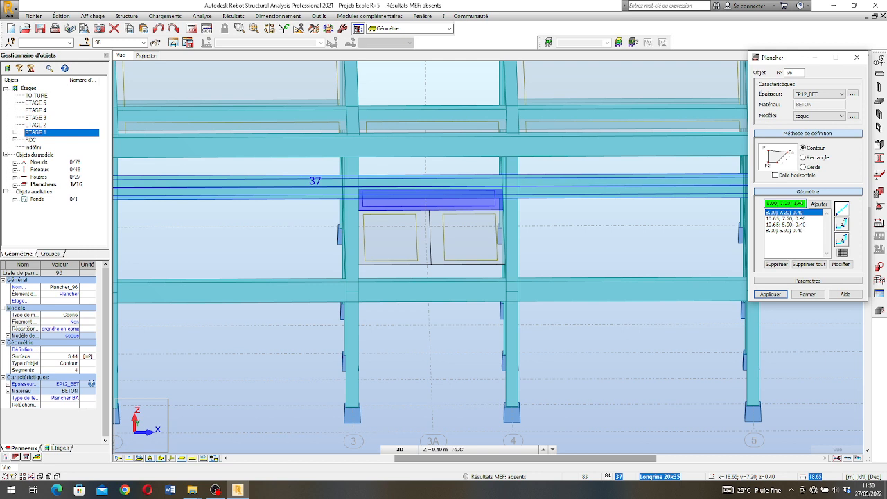
click(844, 264)
click(802, 220)
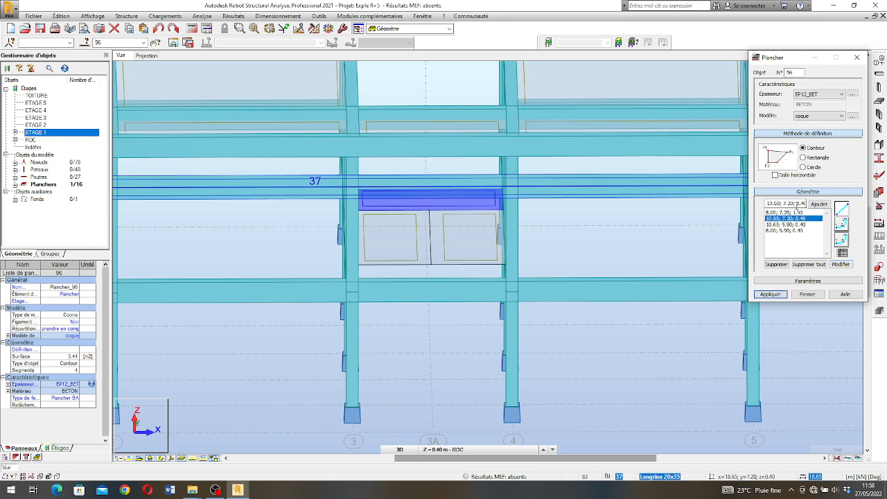
click(801, 221)
click(841, 264)
Step: Set Z to 1.90 for the same slab's corners (10.65; 5.90) and (8.00; 5.90), apply the modification and end slab editing
click(802, 225)
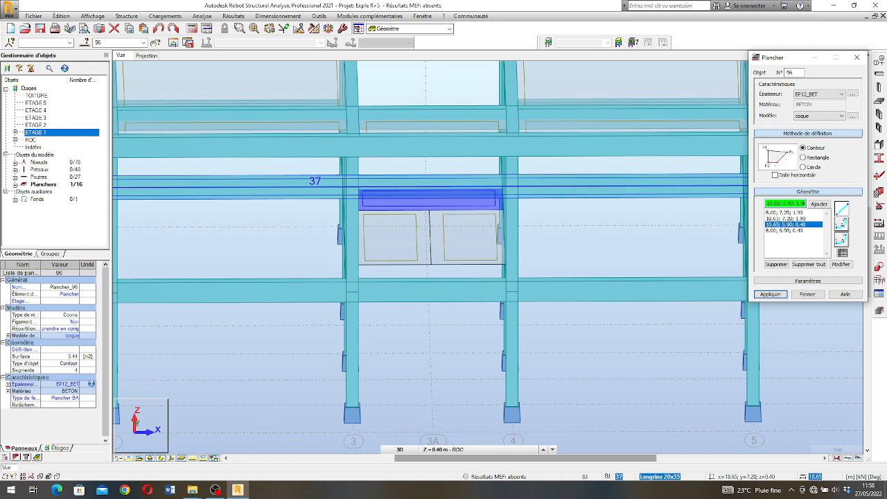
click(841, 264)
click(801, 230)
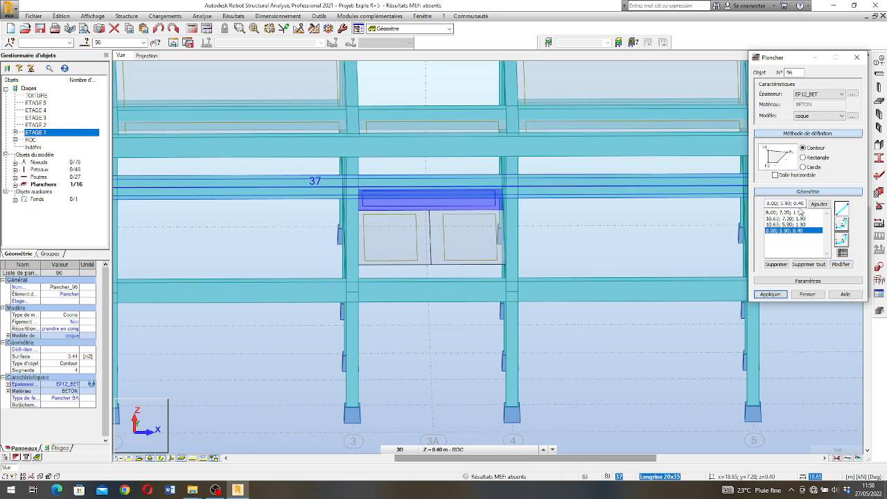
click(798, 202)
click(841, 265)
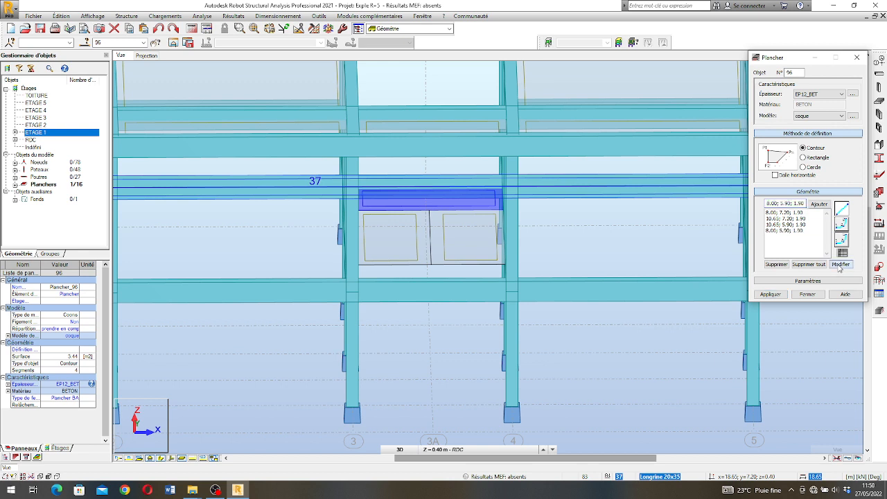
click(770, 294)
click(812, 197)
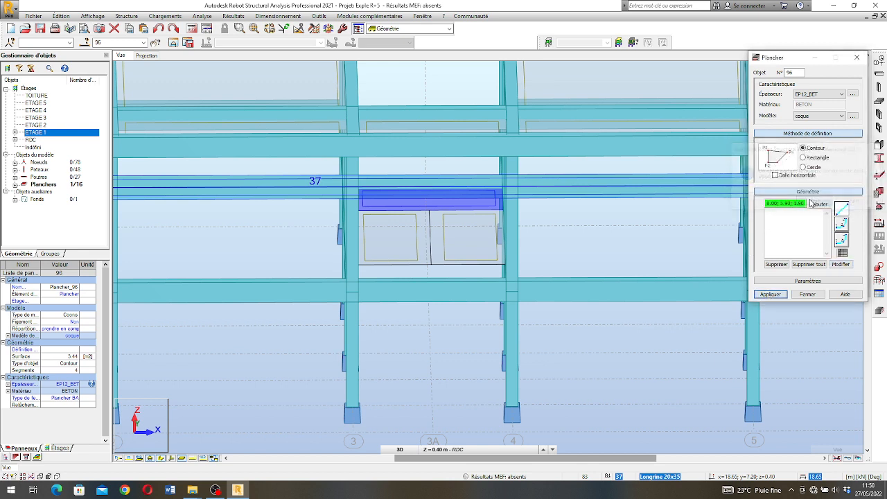
scroll(388, 235, down, 4)
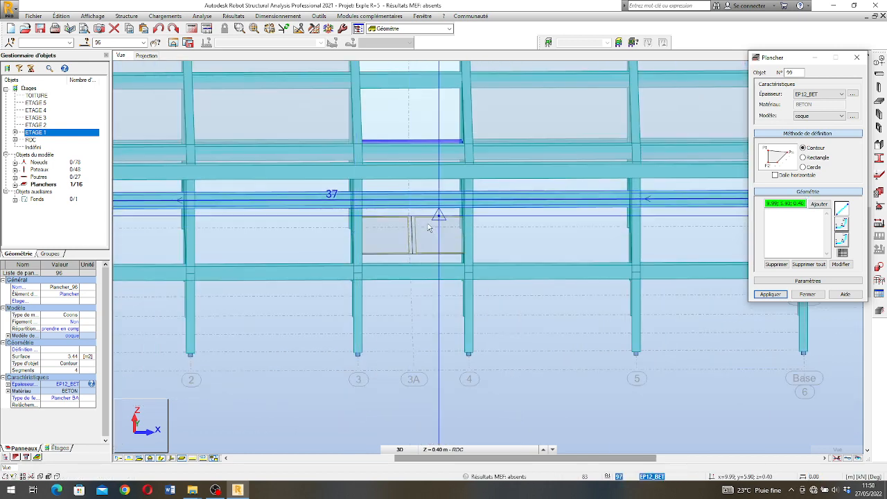
right_click(500, 217)
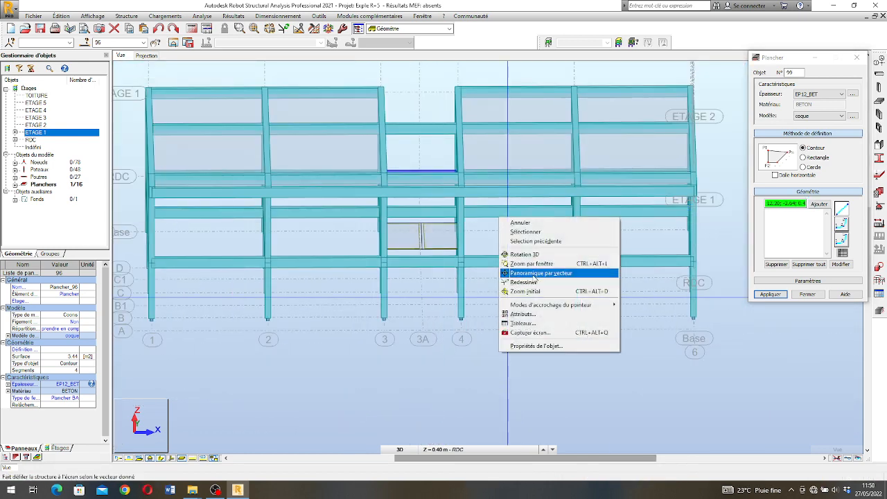
click(525, 254)
drag(479, 217, 407, 181)
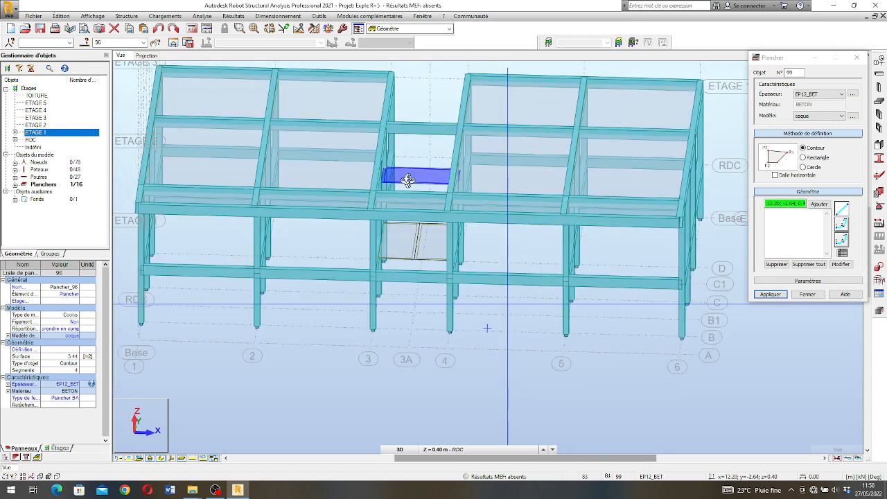
click(857, 58)
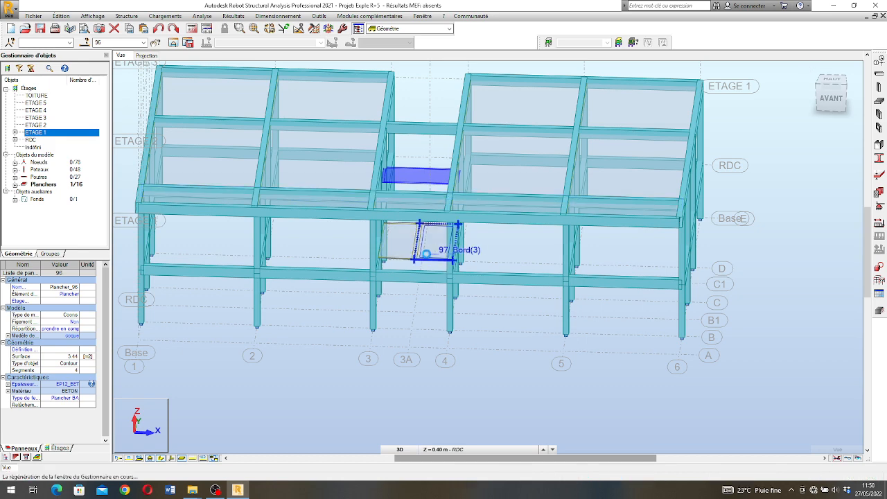
Step: Set the Z coordinate of corner (9.32; 5.90) to 1.90 for the copied slab between axes 3A and 4
click(429, 258)
right_click(414, 369)
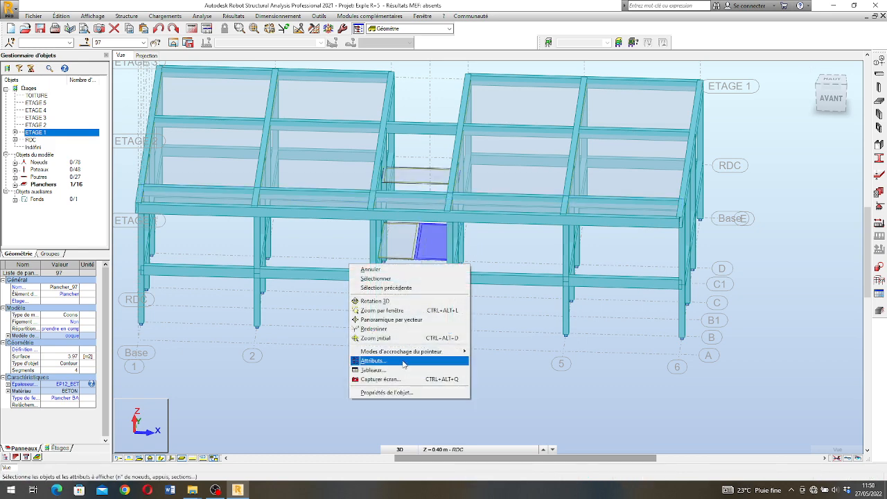
click(401, 394)
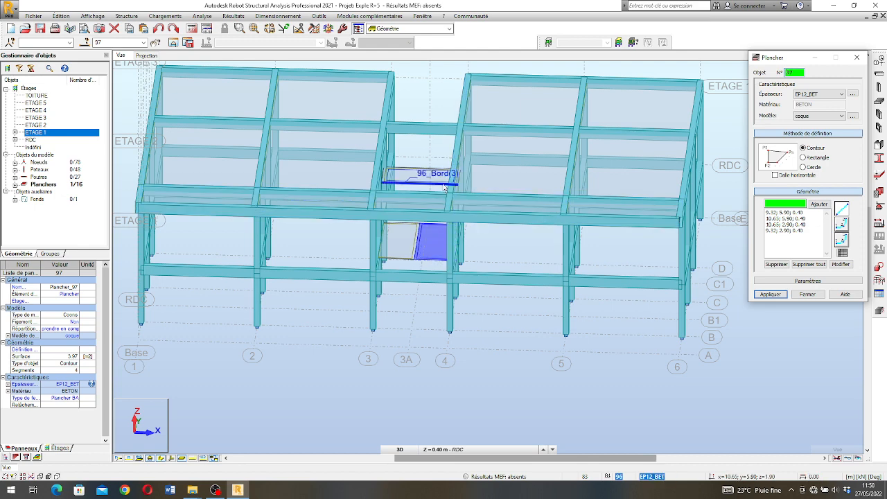
click(789, 213)
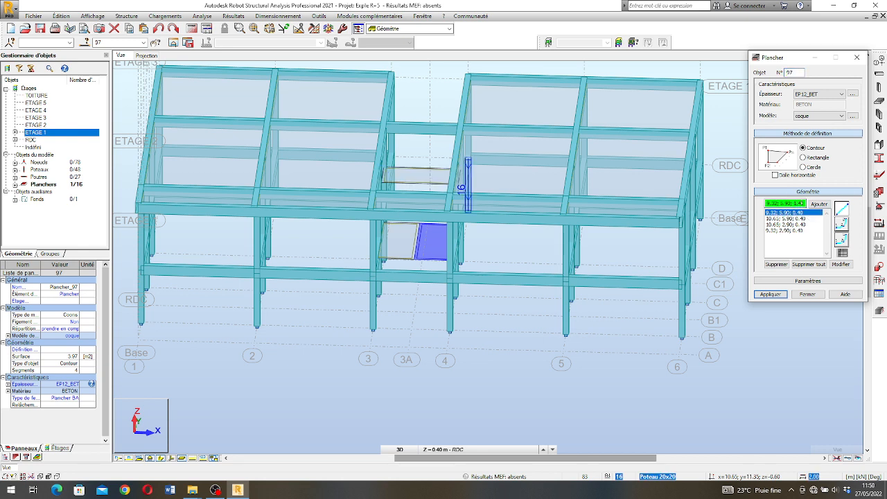
click(847, 264)
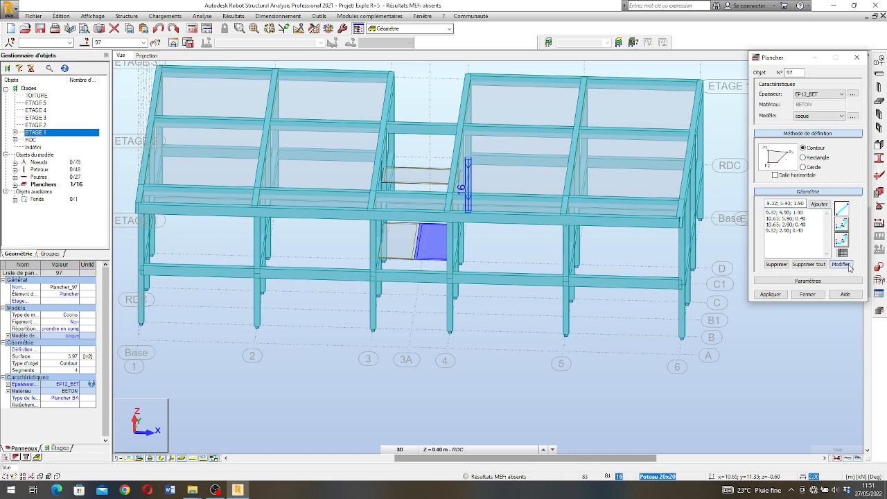
Step: Set Z to 1.90 for corner (10.65; 5.90) of the slab between 3A and 4, apply the modification and end slab editing
click(803, 220)
click(798, 203)
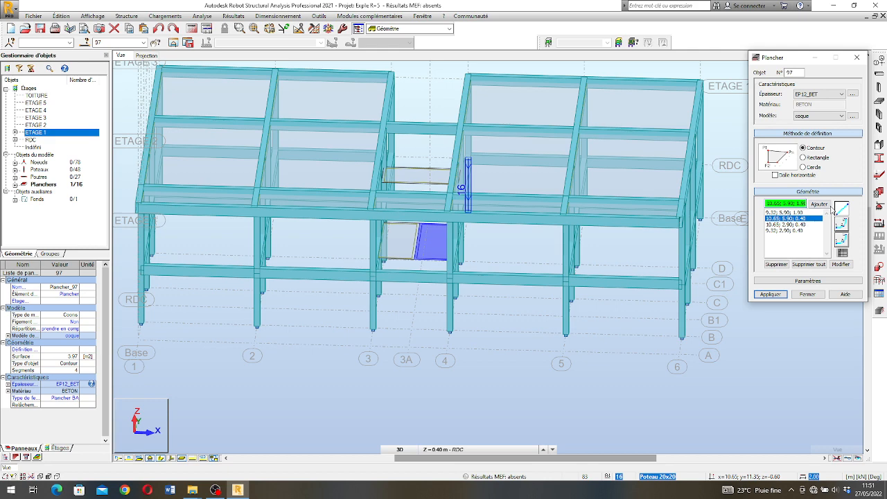
click(840, 264)
click(770, 294)
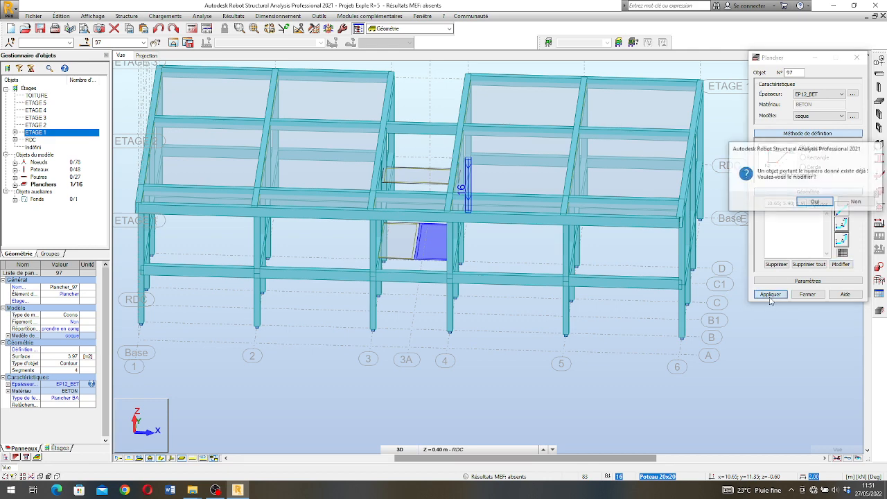
click(816, 202)
right_click(422, 258)
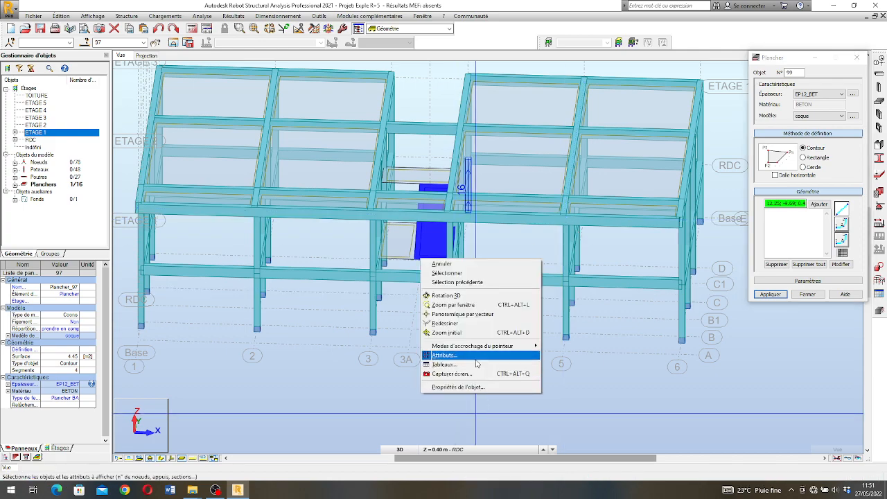
click(446, 296)
mouse_move(446, 297)
mouse_down()
mouse_move(480, 292)
mouse_move(455, 294)
mouse_up()
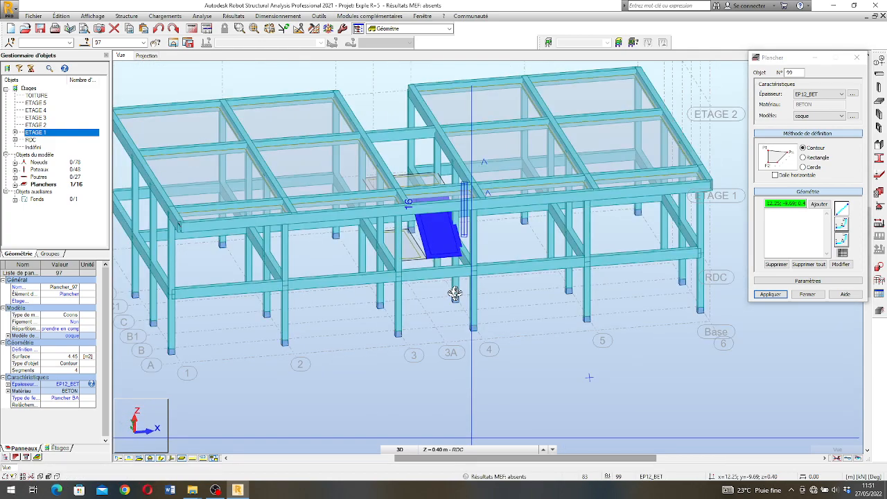
key(Escape)
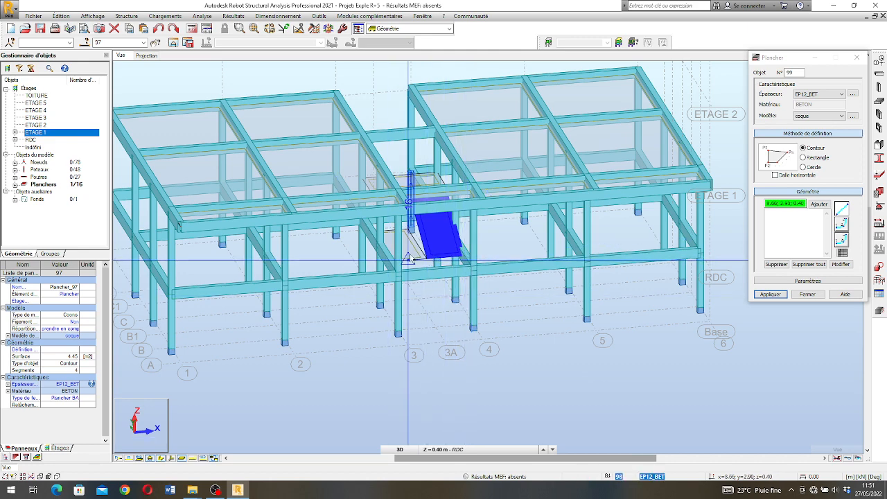
click(857, 57)
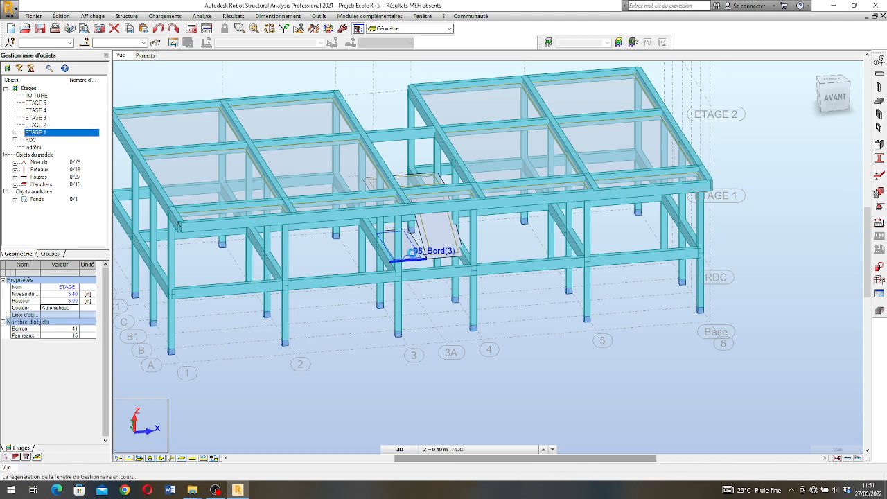
Step: Edit the copied slab between axes 3 and 3A and set the Z coordinate of its corner (8.00; 5.90) to 1.90
click(414, 248)
right_click(496, 254)
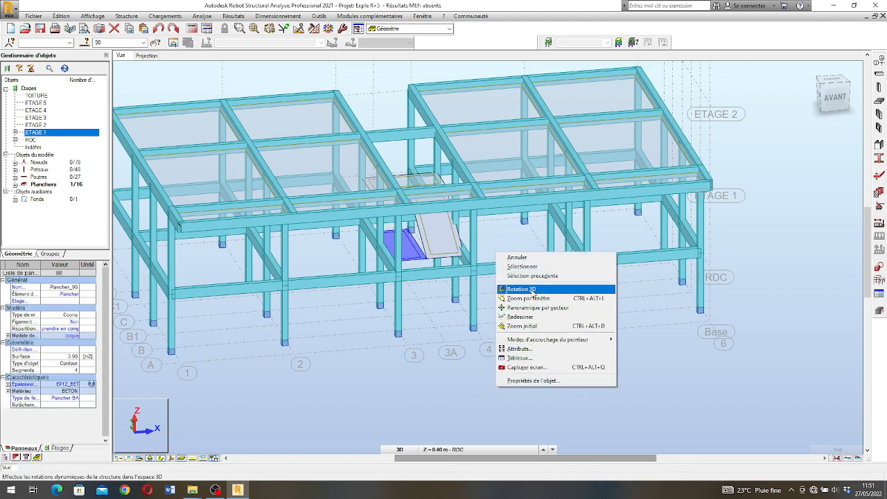
click(534, 381)
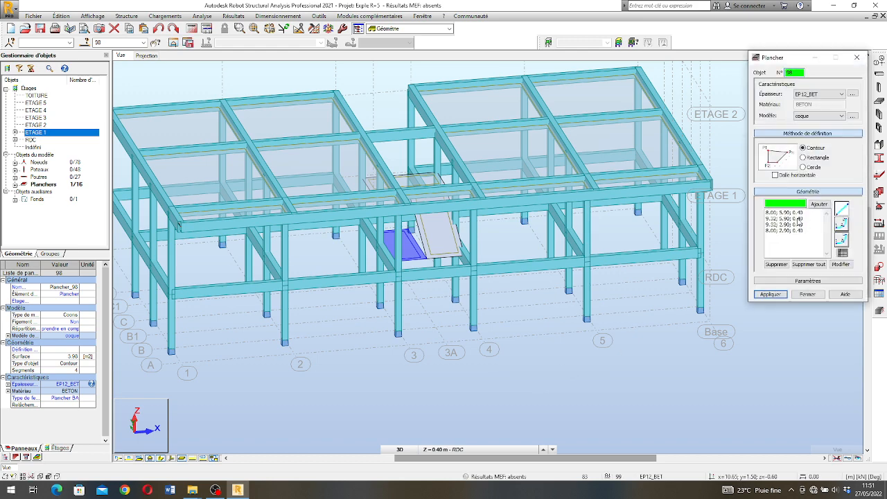
click(796, 225)
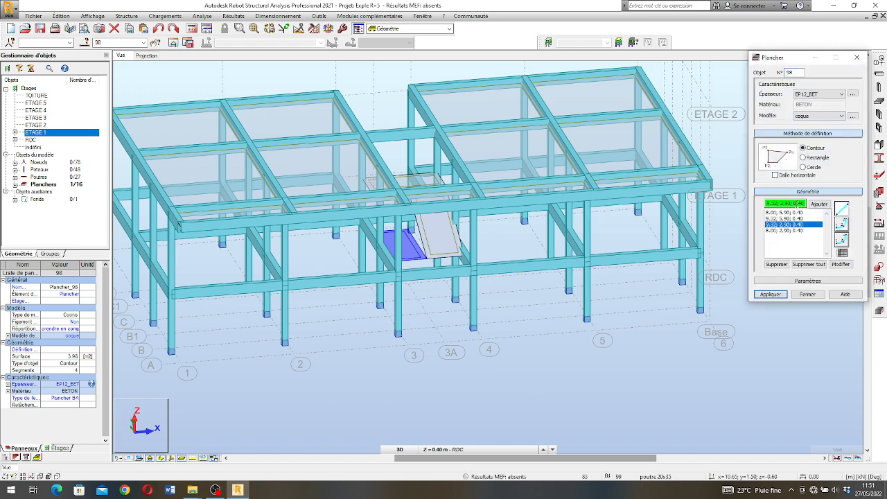
text(1)
click(819, 212)
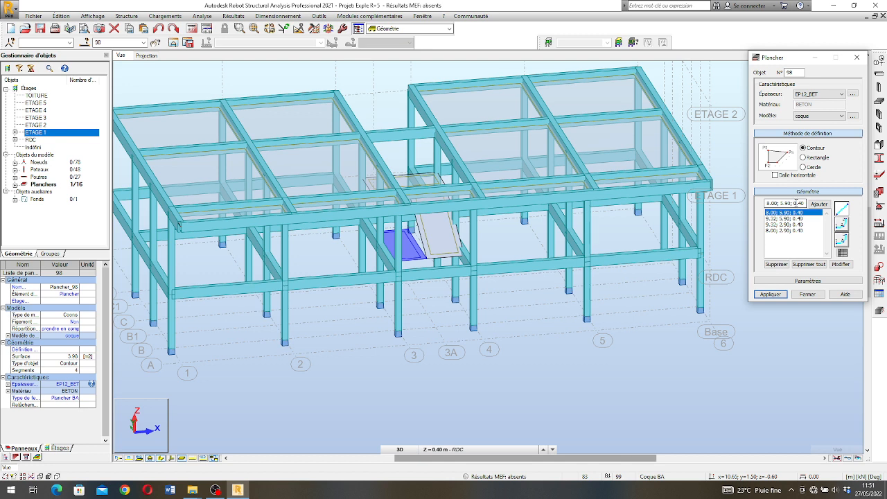
click(796, 203)
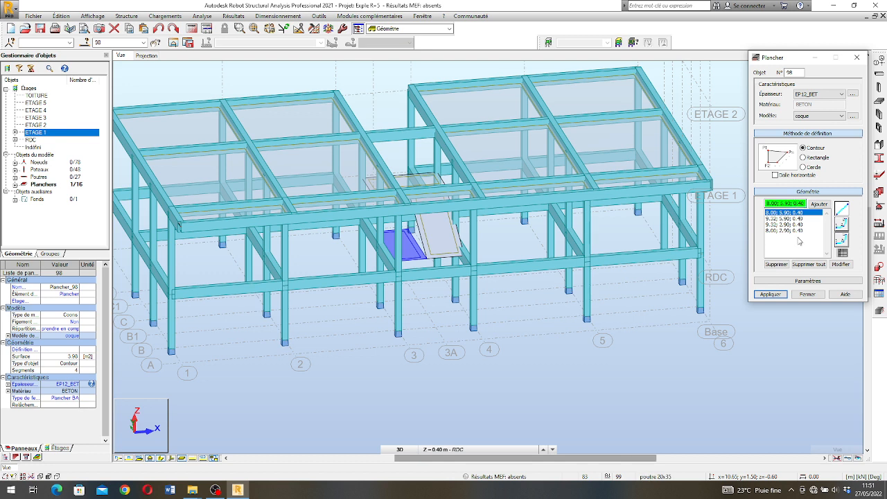
key(BackSpace)
text(1)
key(BackSpace)
click(841, 264)
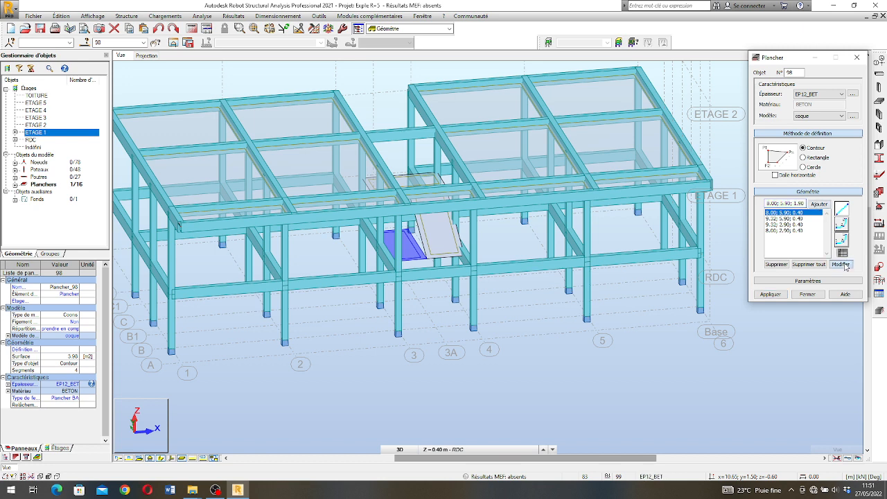
Step: Set the Z coordinate of corner (9.32; 5.90) to 1.90 for the slab between axes 3 and 3A
click(800, 219)
click(797, 204)
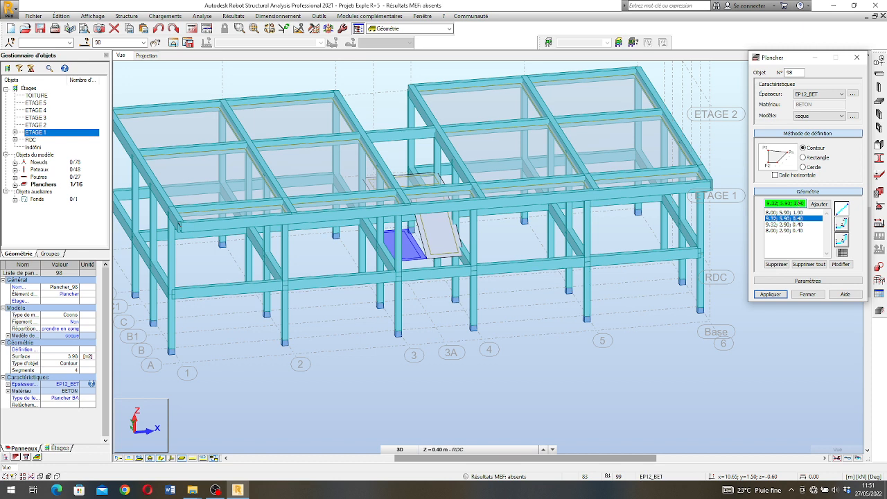
click(841, 264)
Step: Set Z to 3.40 for the same slab's corners (9.32; 2.90) and (8.00; 2.90), apply the modification and end slab editing
click(794, 225)
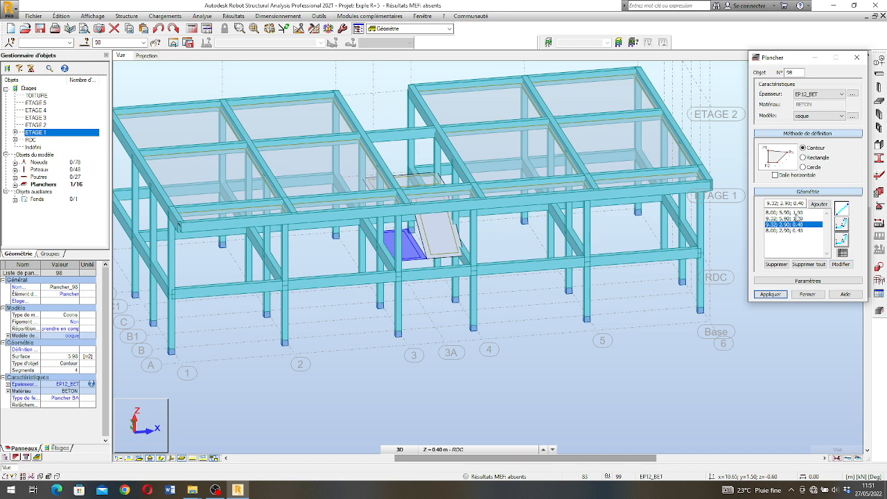
click(797, 203)
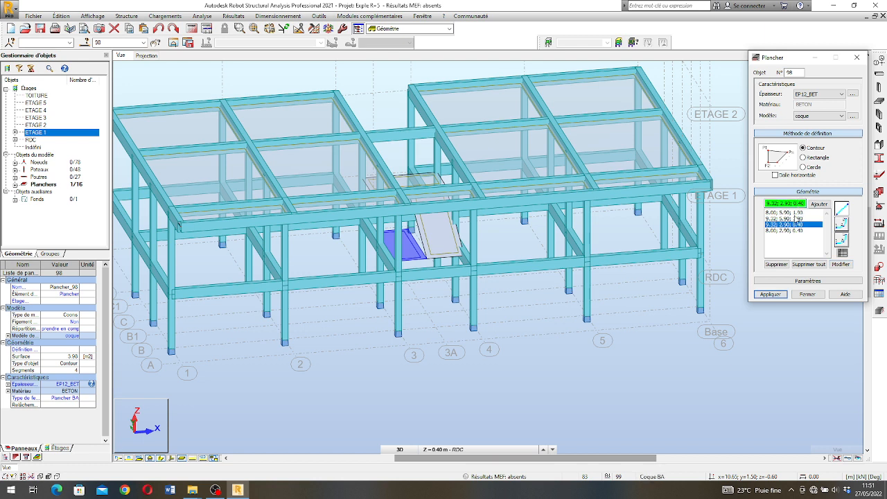
text(3)
click(841, 264)
click(797, 231)
click(797, 202)
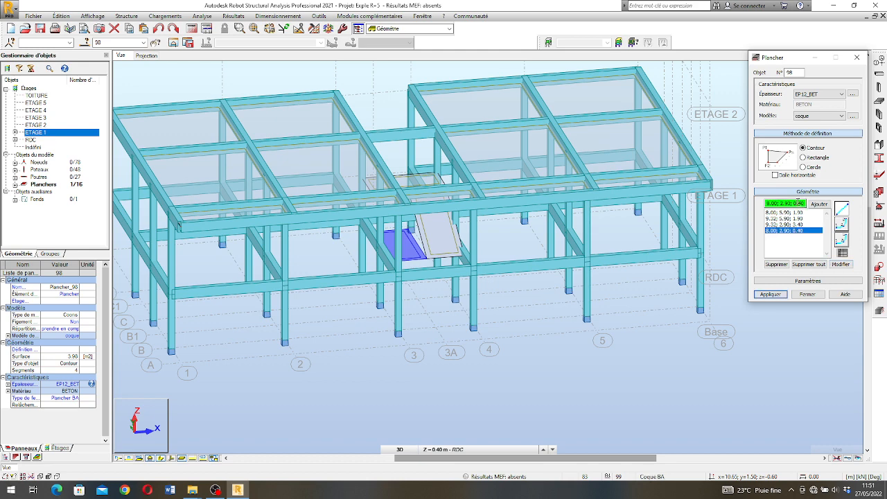
text(3)
click(841, 264)
click(772, 294)
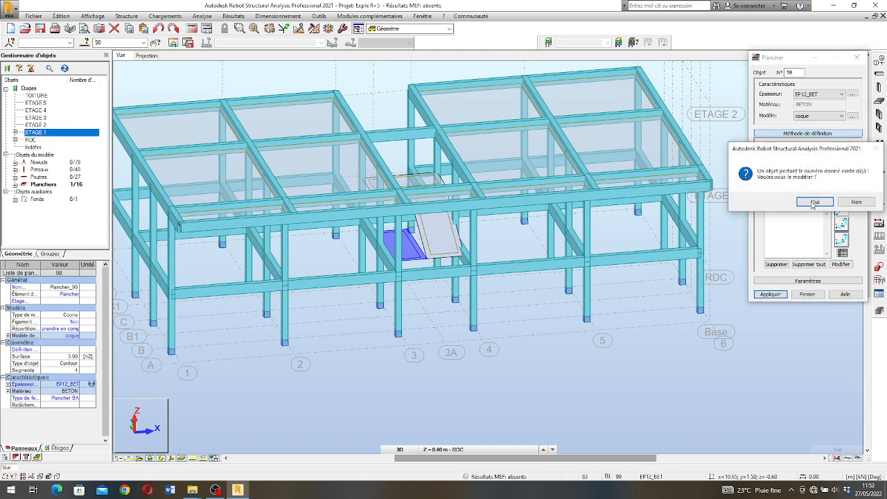
click(813, 202)
click(808, 294)
Step: Examine the shape of the stair flights and landing between axes 3 and 4 from several 3D angles
right_click(497, 388)
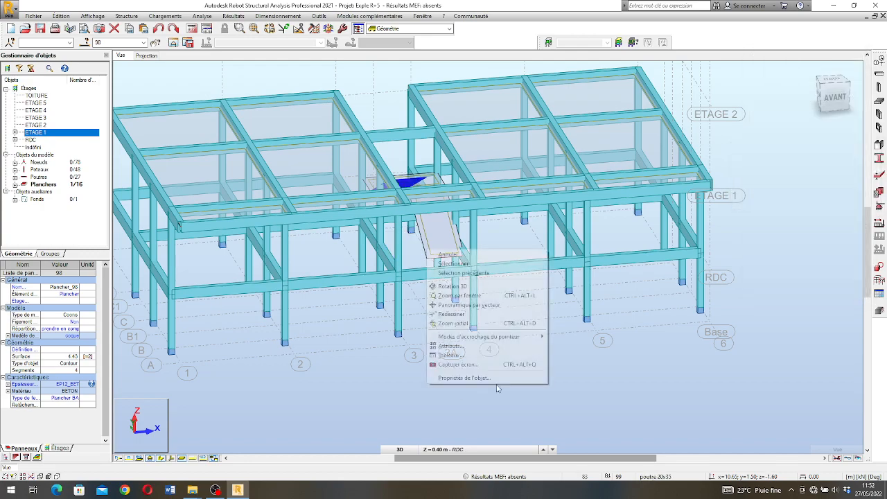
click(454, 286)
drag(499, 249, 463, 222)
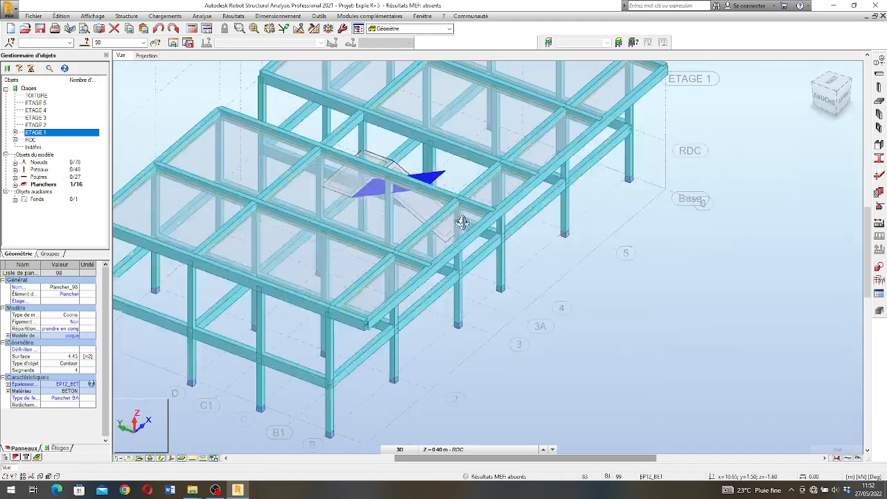
key(Escape)
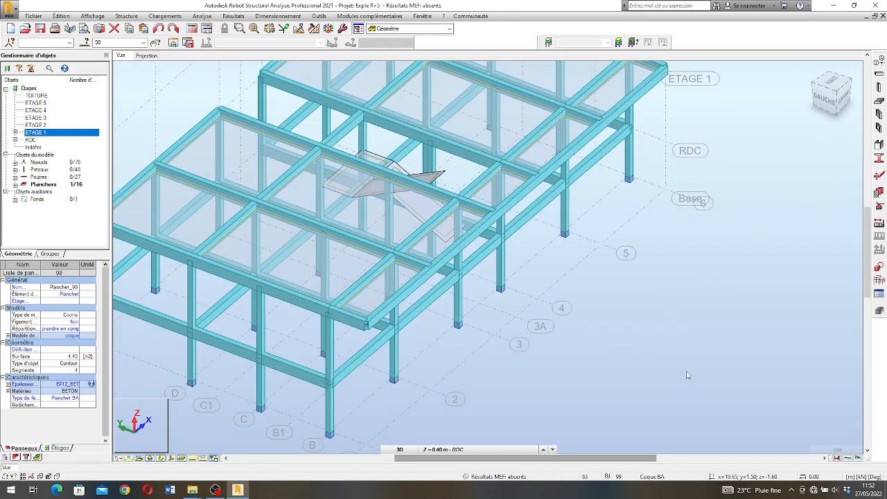
scroll(432, 171, up, 2)
scroll(434, 174, down, 2)
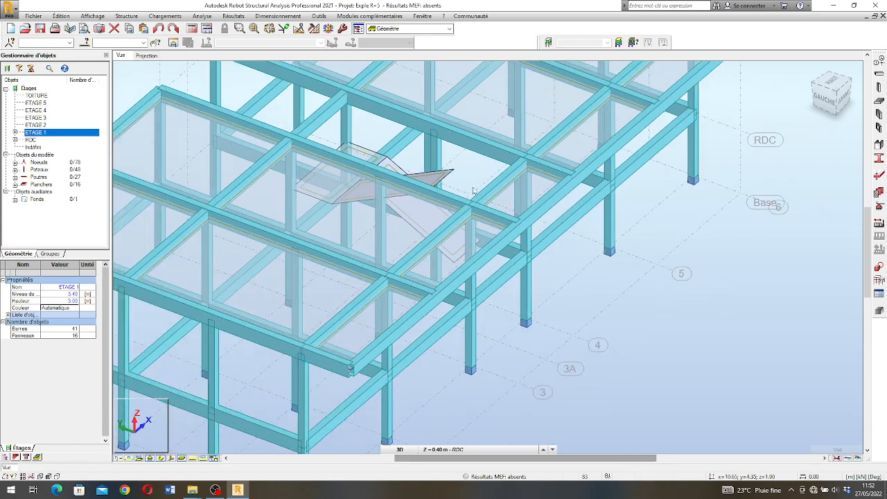
right_click(619, 345)
click(655, 380)
mouse_move(655, 368)
mouse_down()
mouse_move(529, 212)
mouse_move(458, 212)
mouse_move(408, 267)
mouse_move(372, 205)
mouse_move(531, 206)
mouse_move(432, 182)
mouse_move(450, 194)
mouse_move(446, 178)
mouse_move(426, 188)
mouse_move(460, 158)
mouse_move(461, 229)
mouse_up()
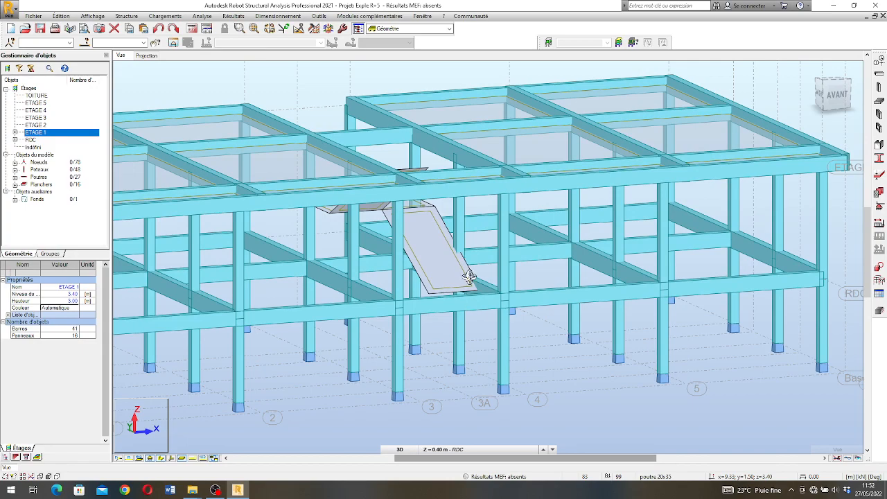
scroll(475, 279, down, 3)
mouse_move(481, 281)
mouse_down()
mouse_move(462, 303)
mouse_move(499, 301)
mouse_move(467, 305)
mouse_move(479, 277)
mouse_move(507, 275)
mouse_move(460, 276)
mouse_move(544, 305)
mouse_up()
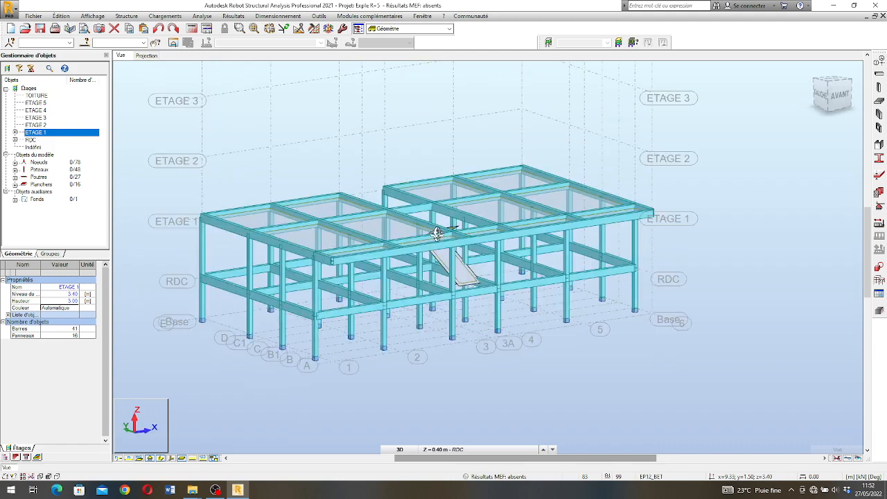
scroll(438, 233, down, 2)
scroll(458, 264, up, 3)
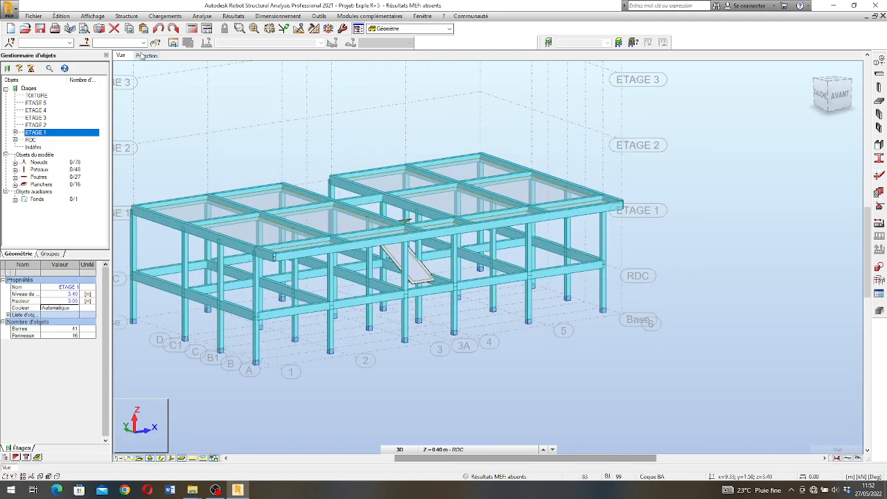
Step: Switch to the plan projection and show the RDC level at 0.40 m
click(146, 56)
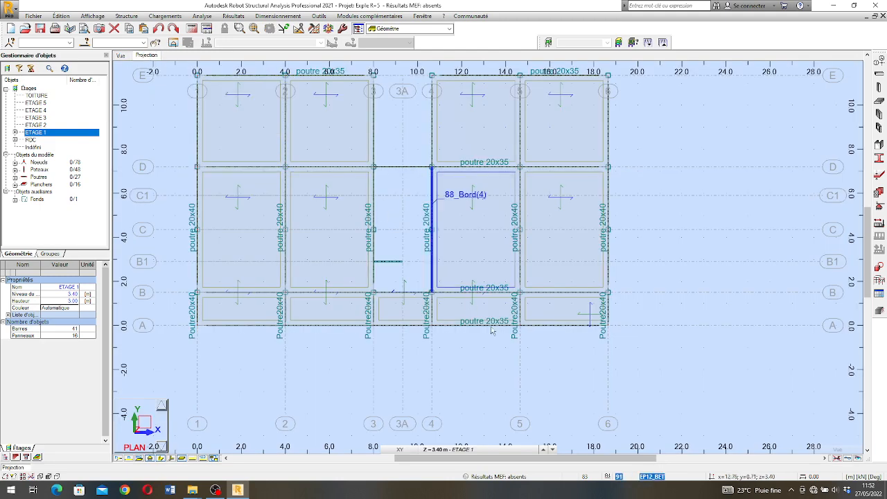
click(430, 449)
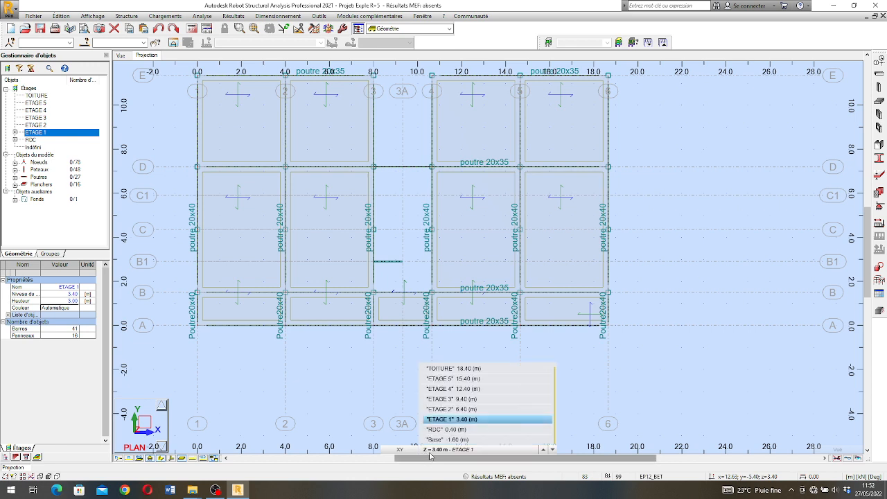
click(464, 431)
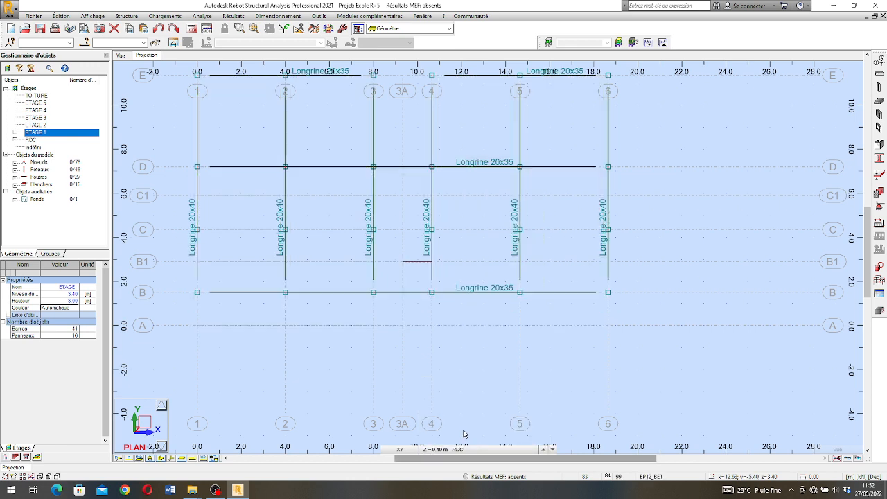
Step: Draw a Longrine 20x40 reinforced-concrete beam along line B1 from axis 4 to axis 3 at the RDC level
click(879, 73)
click(831, 120)
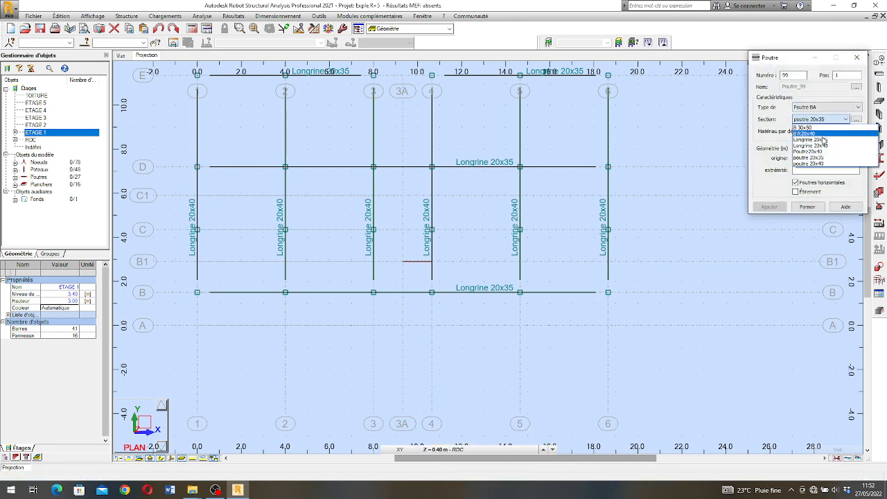
click(825, 148)
click(825, 107)
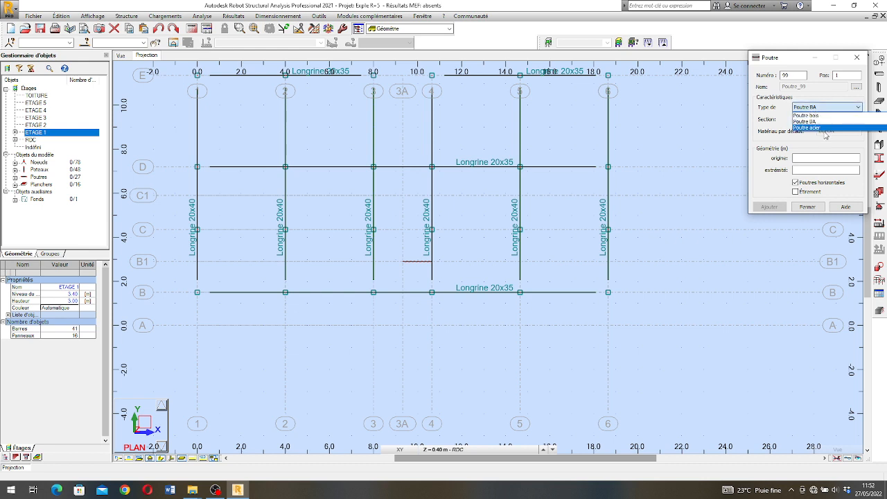
click(825, 113)
click(827, 120)
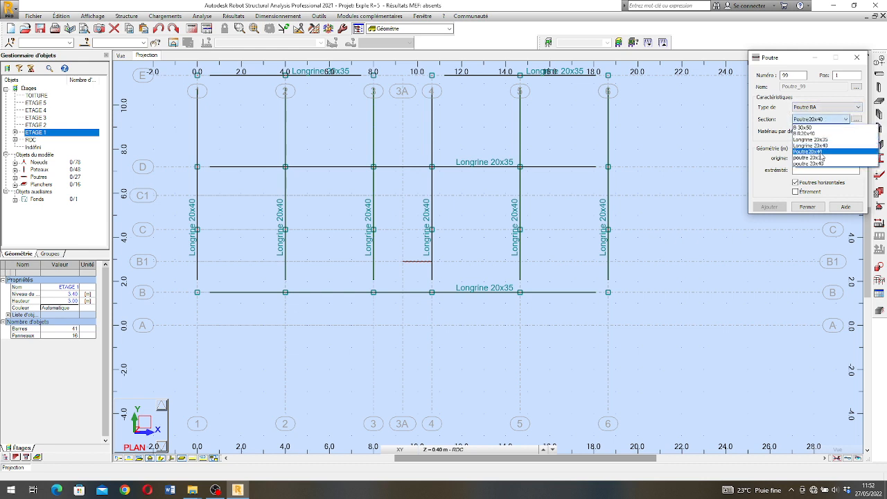
click(817, 146)
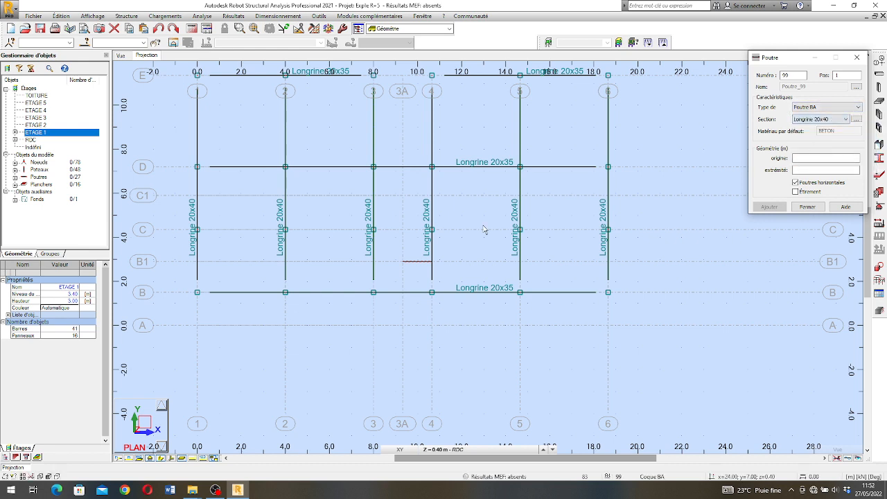
click(431, 262)
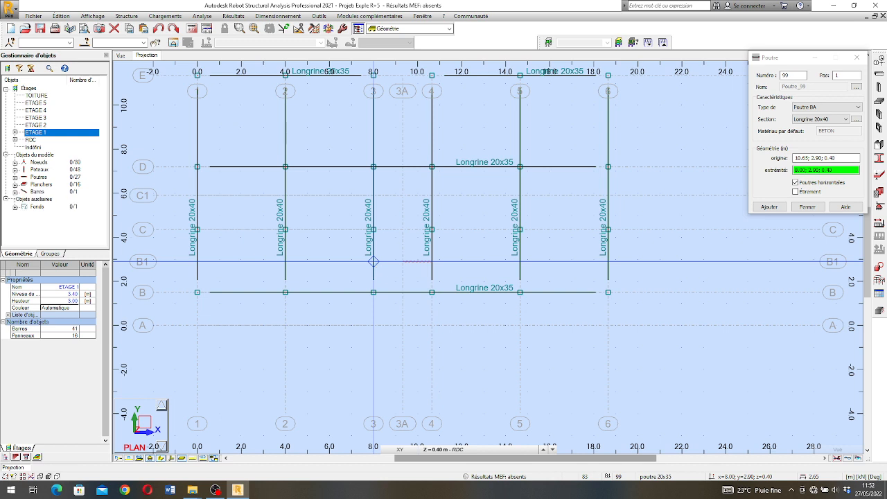
click(374, 262)
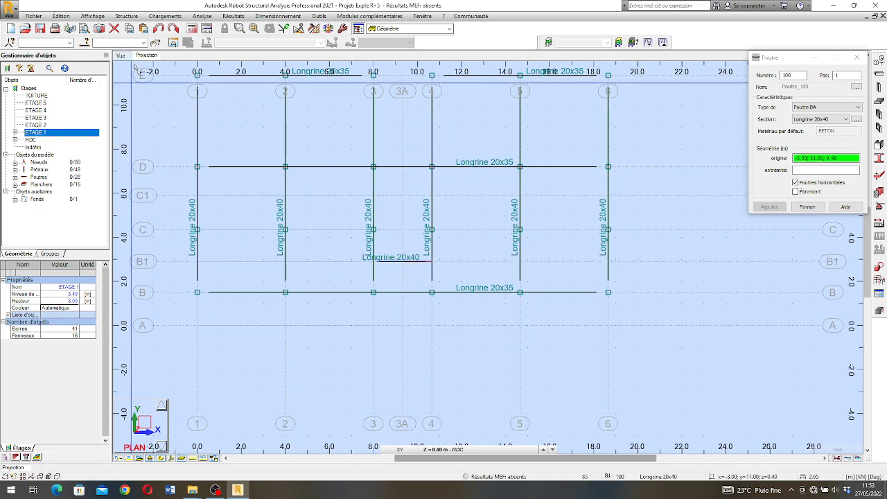
Step: Draw a poutre 20x40 beam along line B1 from axis 4 to axis 3 at ETAGE 1 and end beam creation
click(545, 450)
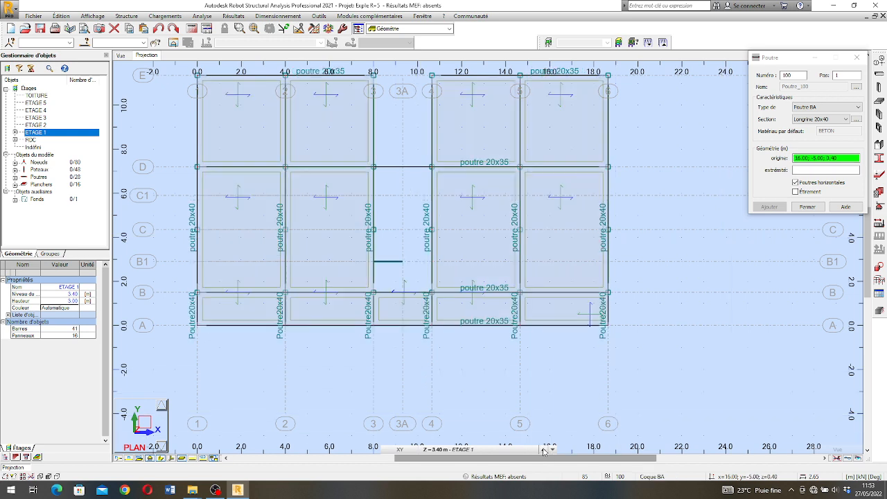
click(846, 119)
click(811, 163)
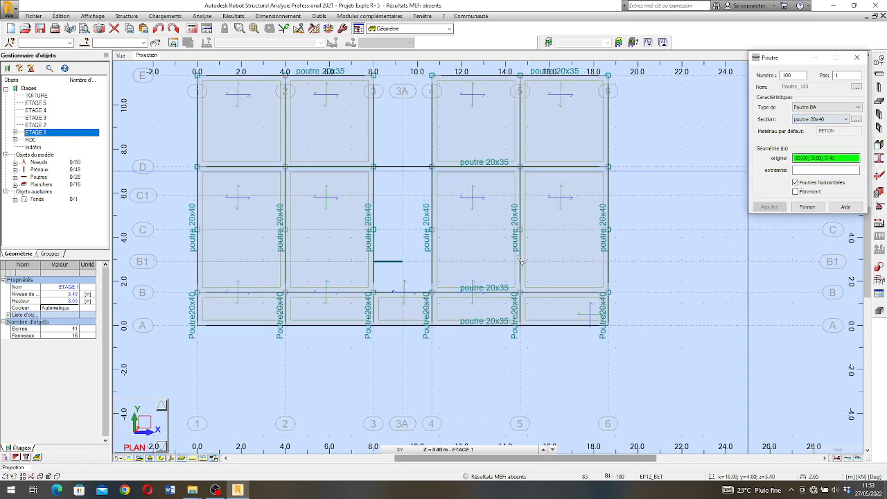
click(432, 262)
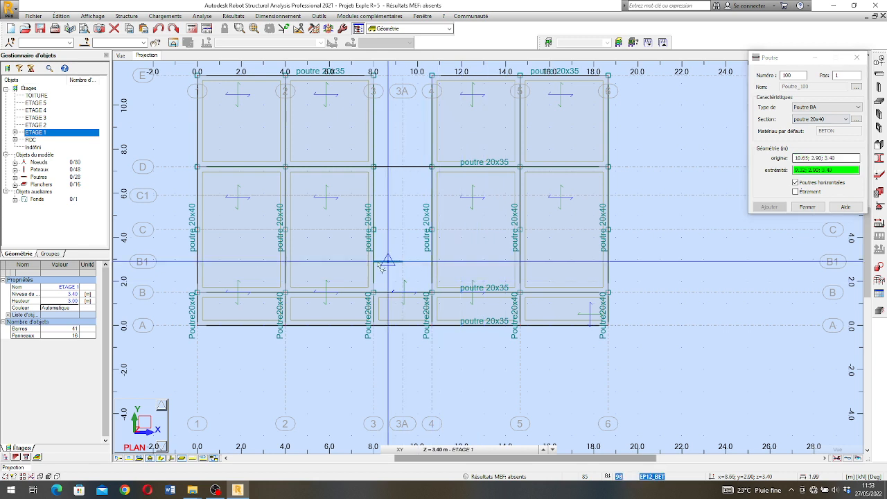
click(374, 262)
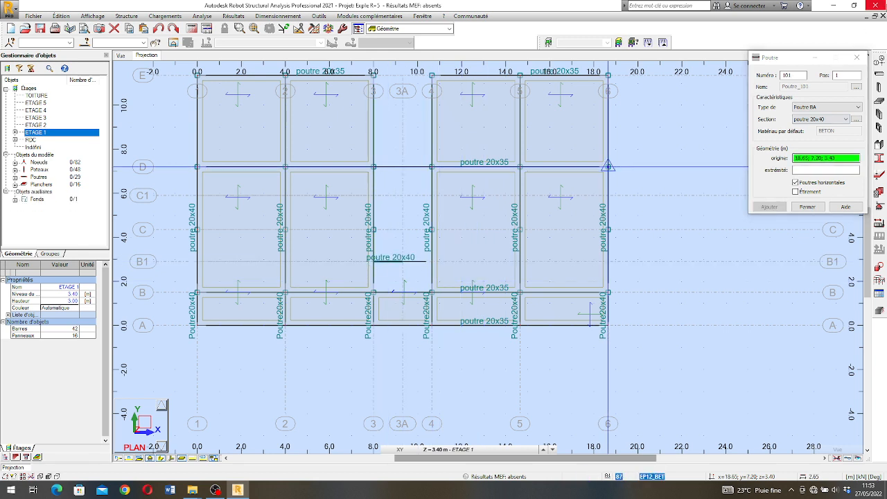
click(860, 59)
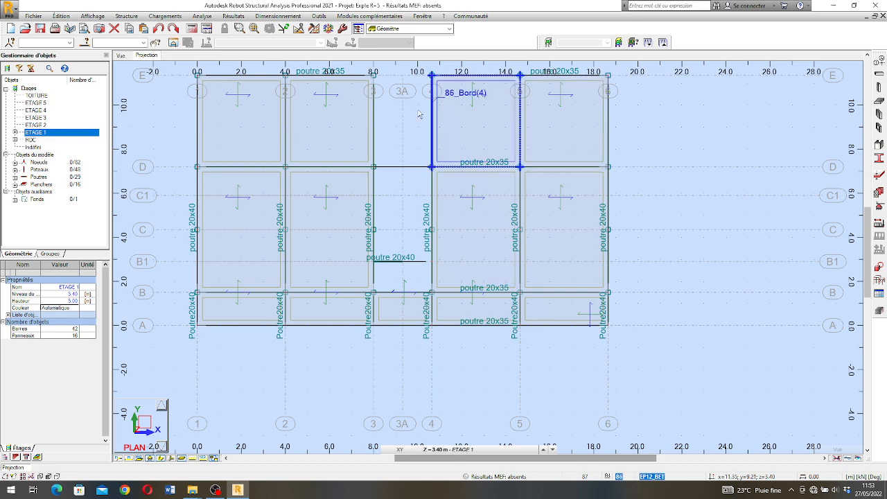
Step: Inspect in the 3D view how the B1 beams meet the stair flights between axes 3 and 4
click(119, 56)
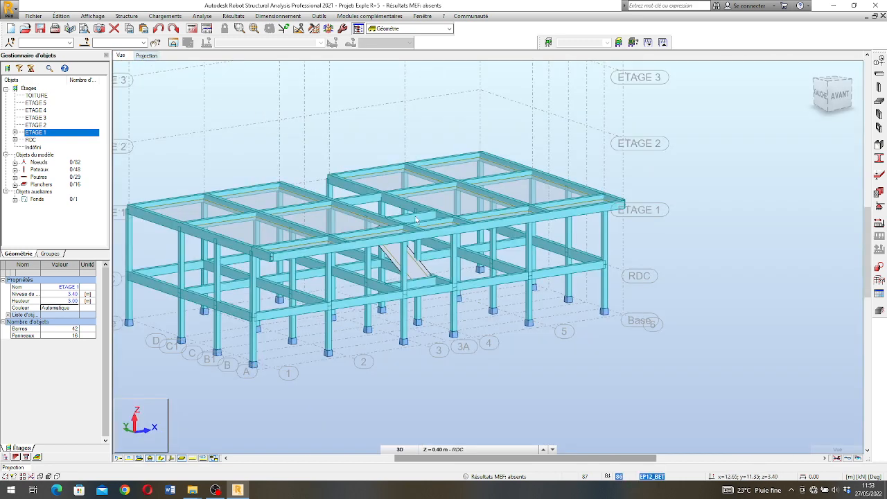
right_click(525, 319)
click(551, 356)
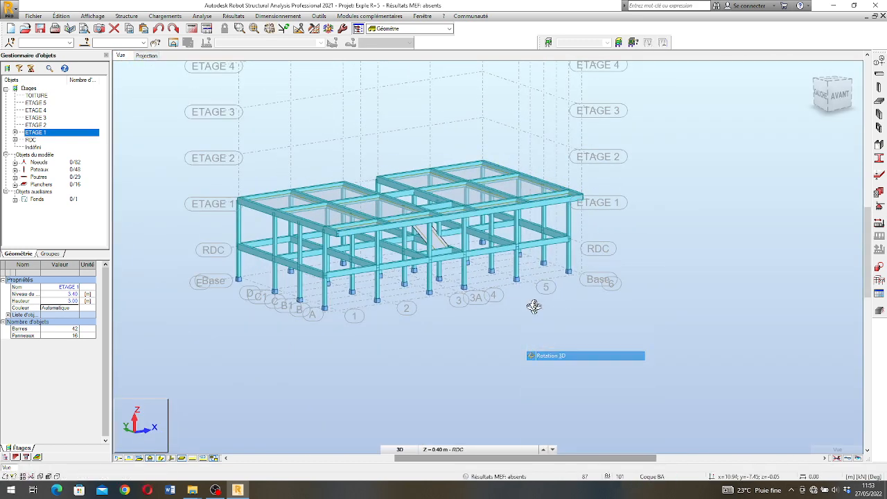
drag(534, 303, 365, 210)
scroll(386, 253, up, 6)
drag(386, 167, 408, 130)
drag(419, 183, 439, 244)
shift+middle_drag(439, 245, 449, 244)
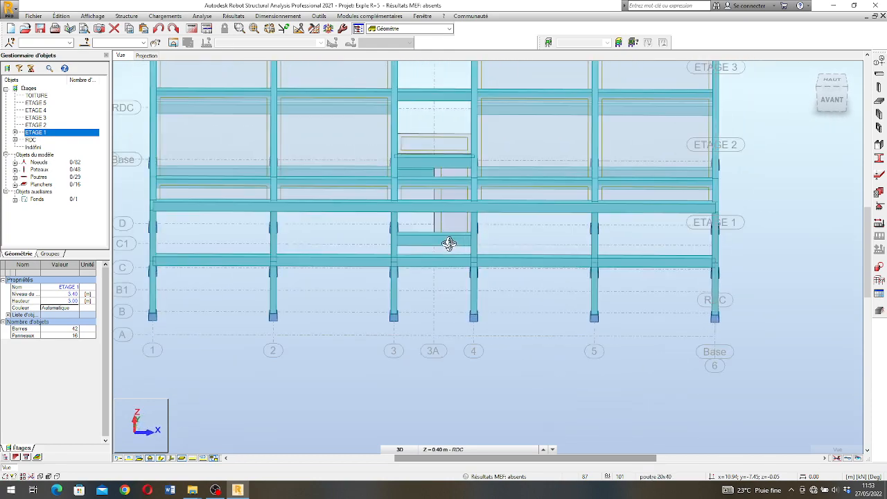
Step: Turn on storey filtering and isolate the ETAGE 1 level at 3.40 m in the 3D view
shift+middle_drag(449, 161, 464, 116)
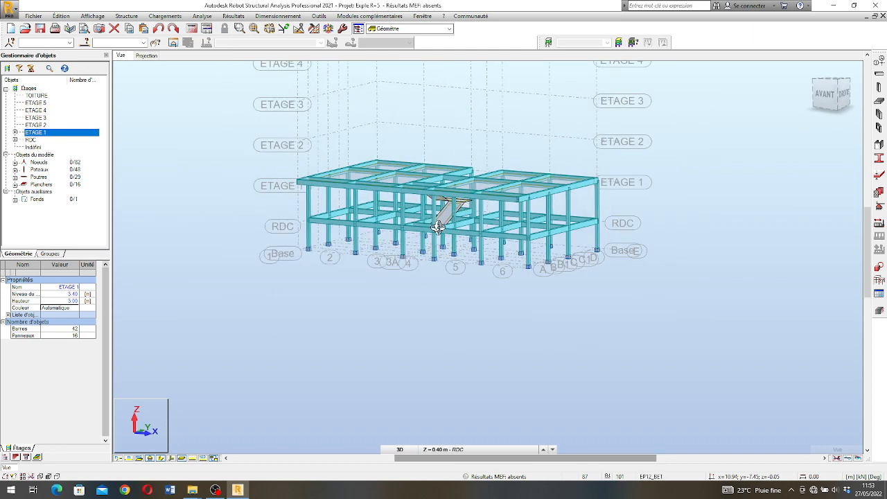
scroll(444, 246, up, 2)
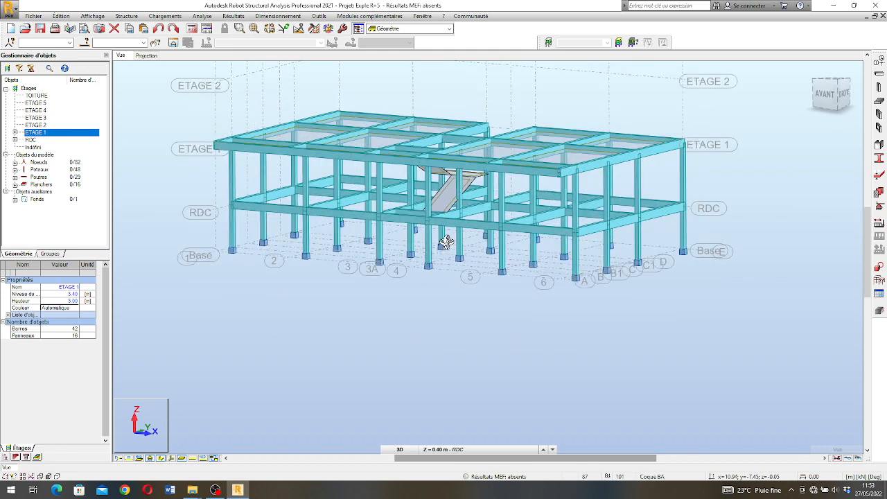
shift+middle_drag(422, 200, 445, 178)
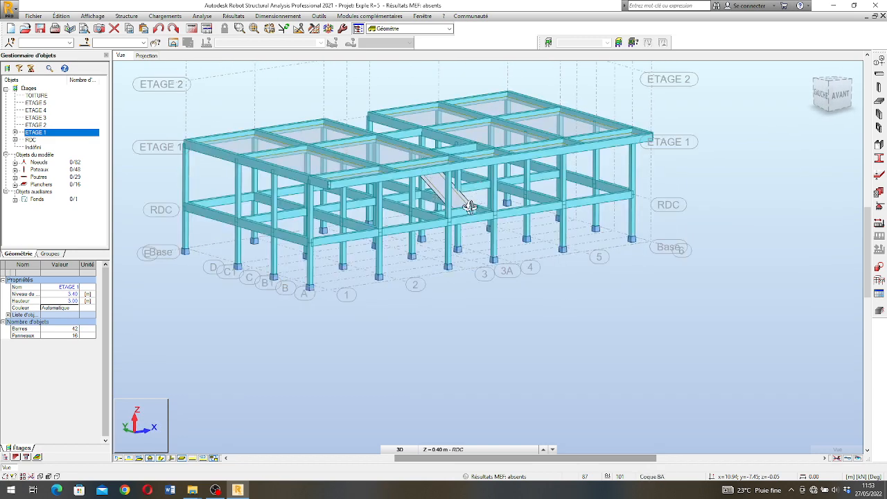
scroll(472, 231, down, 1)
scroll(476, 208, down, 4)
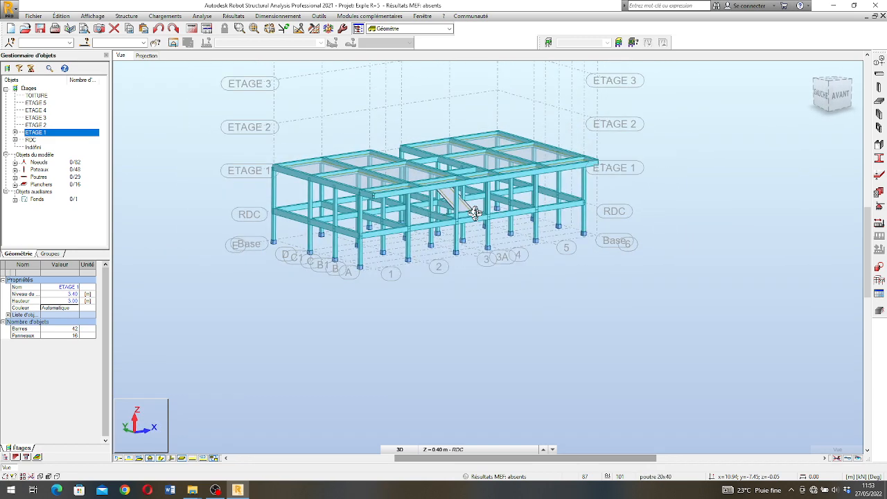
scroll(481, 202, up, 2)
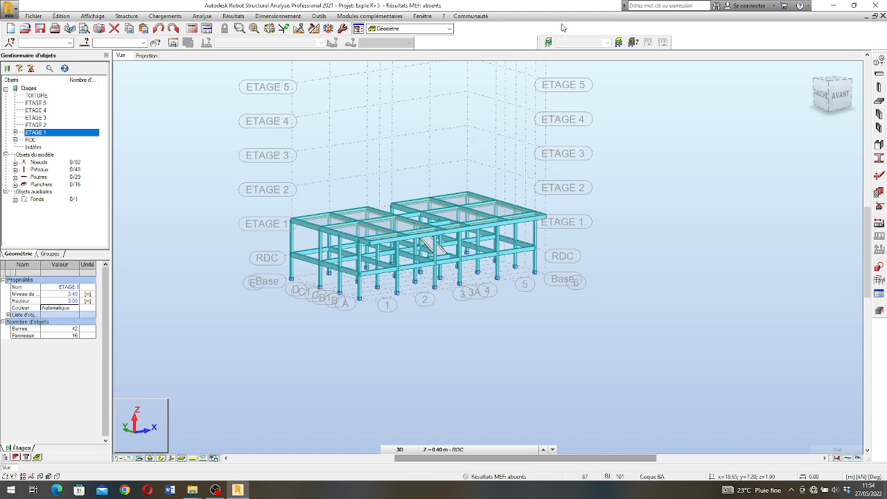
click(549, 43)
click(544, 450)
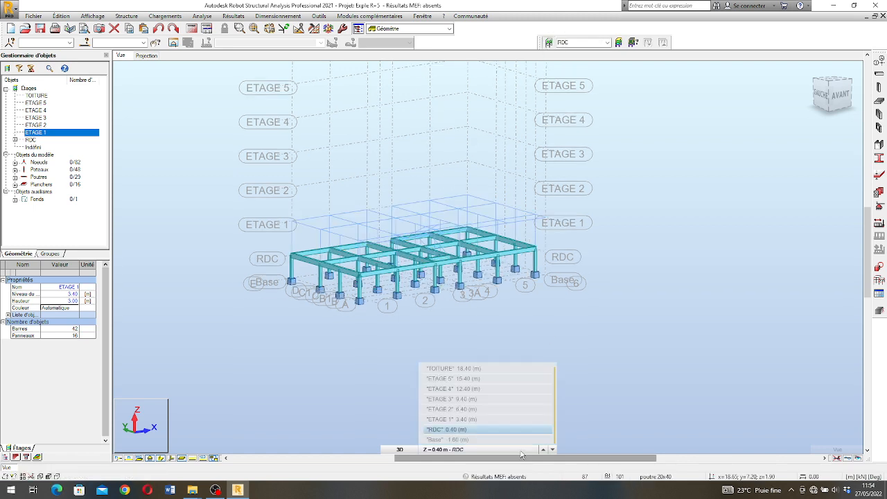
click(464, 420)
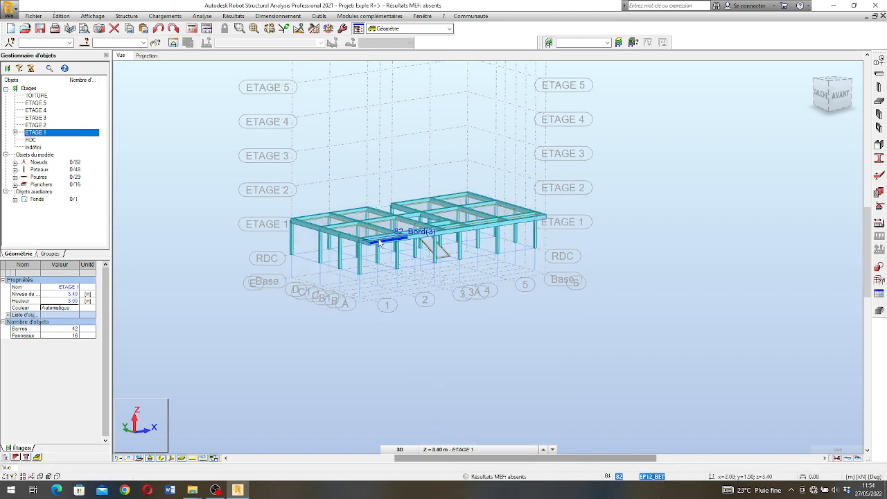
scroll(382, 240, up, 1)
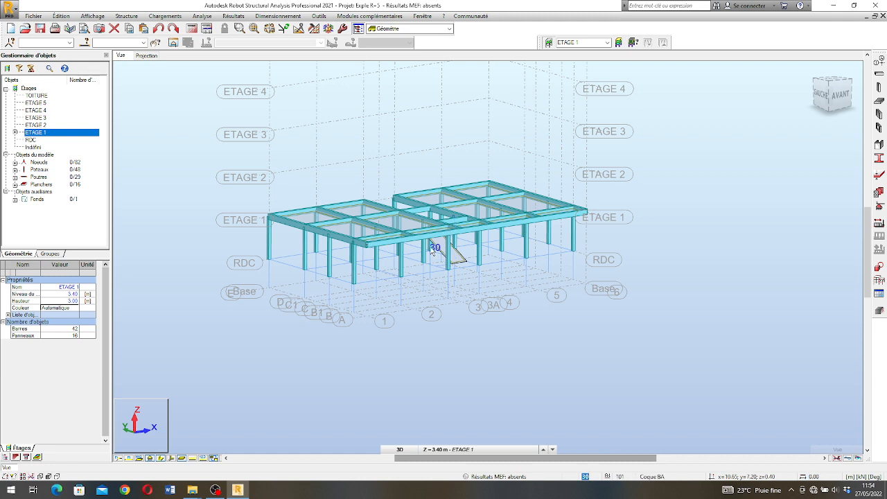
Step: Select all objects of ETAGE 1 and copy the storey's content once to the storey above
right_click(82, 136)
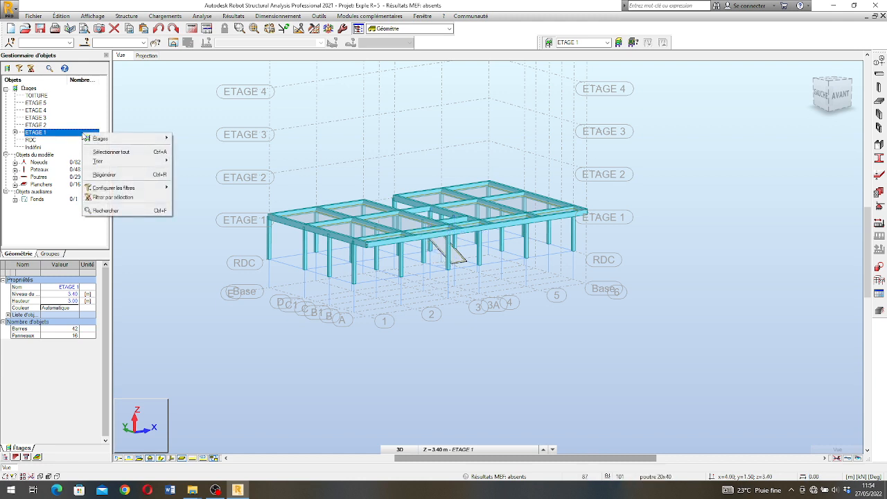
click(115, 151)
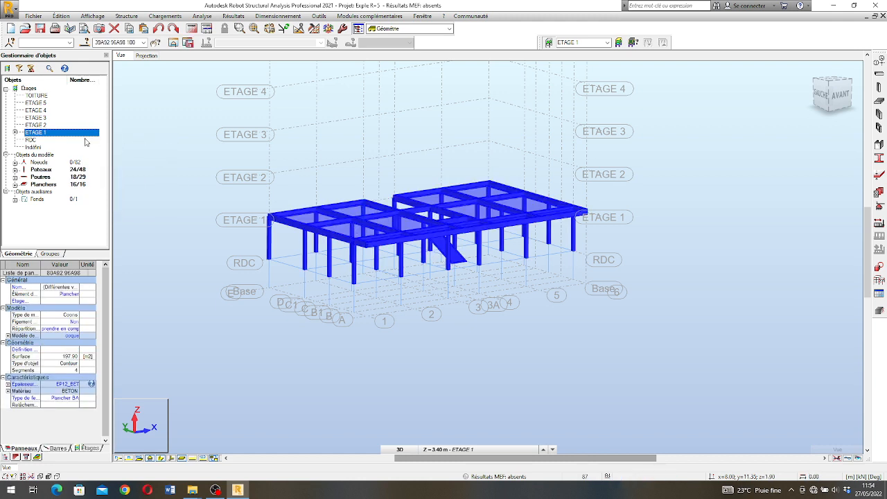
right_click(89, 136)
mouse_move(125, 142)
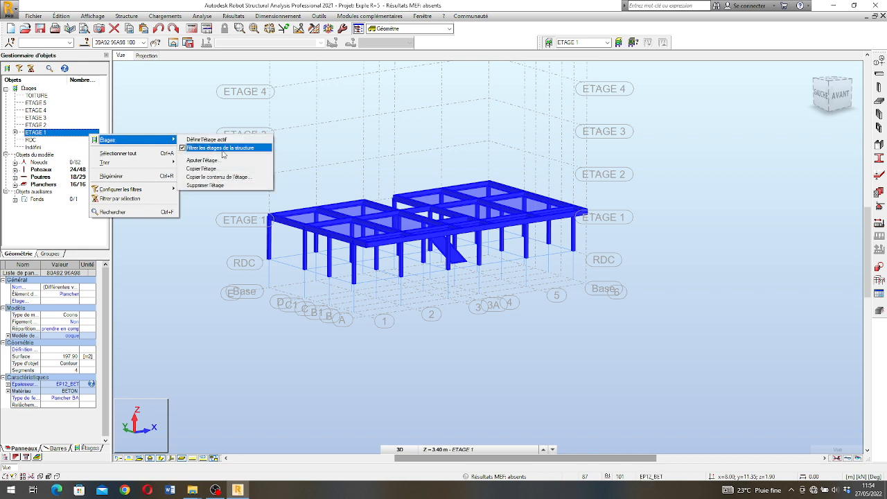
click(217, 177)
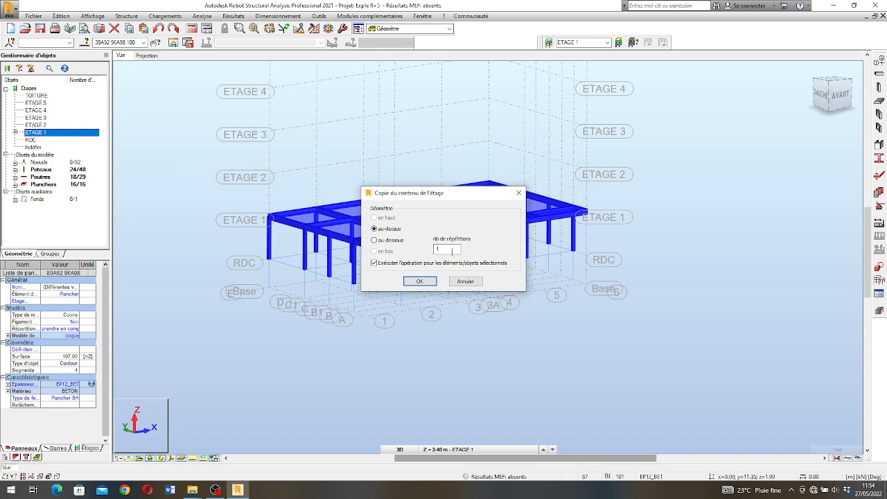
click(420, 282)
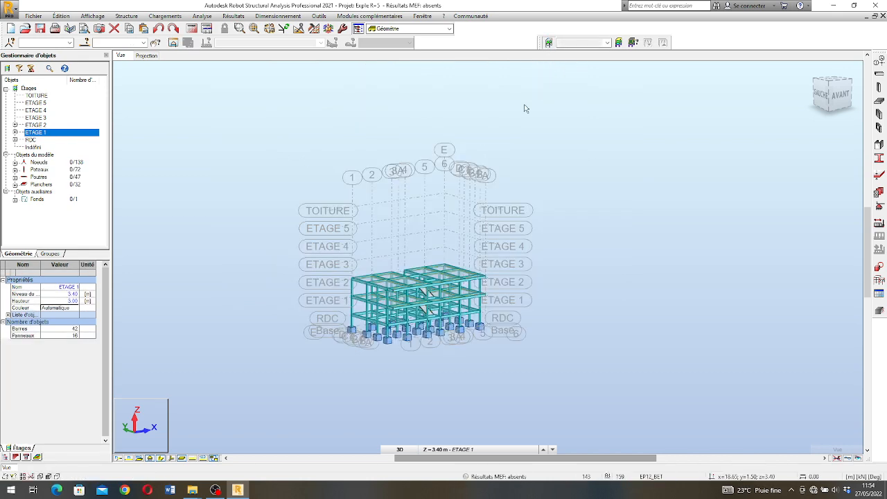
Step: Inspect the copied storey in 3D, checking the supports of the overhanging edge along axis A
scroll(397, 365, up, 5)
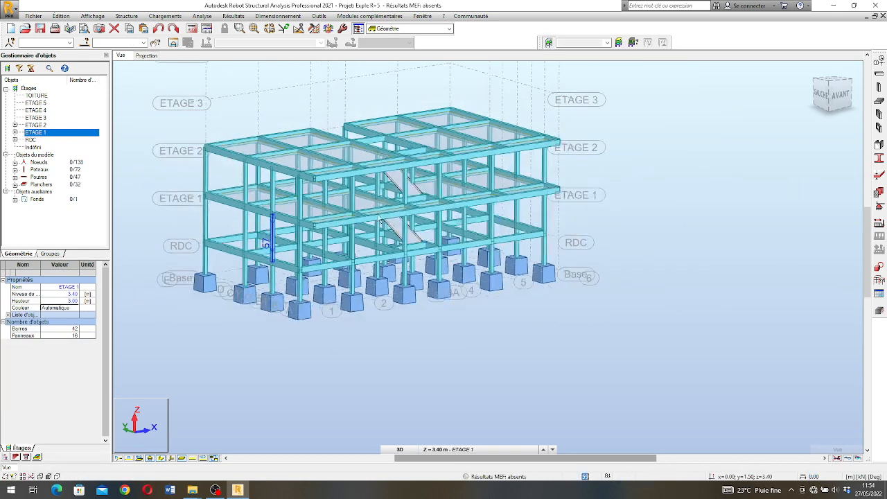
right_click(648, 180)
click(679, 217)
drag(554, 190, 414, 173)
scroll(423, 186, up, 5)
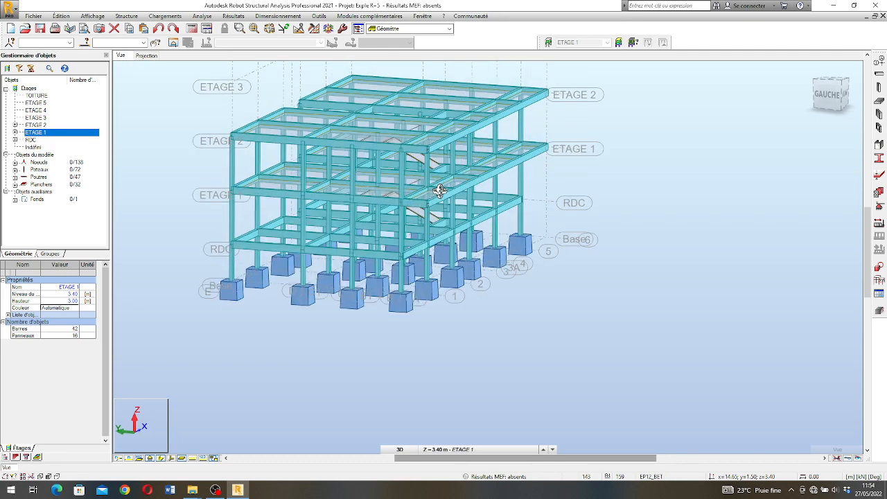
mouse_move(459, 169)
mouse_down()
mouse_move(472, 179)
mouse_move(452, 188)
mouse_move(433, 173)
mouse_move(437, 157)
mouse_move(475, 143)
mouse_move(500, 170)
mouse_move(469, 178)
mouse_up()
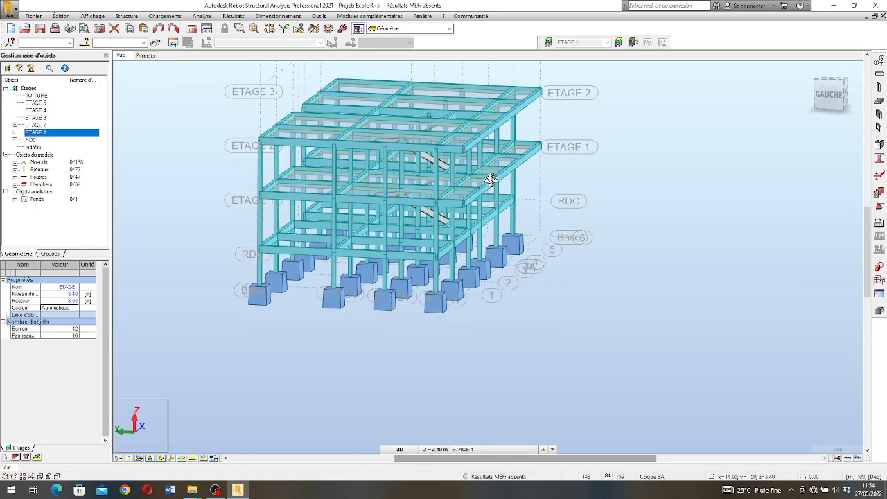
Step: In plan at ETAGE 2 (6.40 m), add downward Poteau 20x20 concrete columns 3.00 m high on axis A at axes 1 to 6, skipping 3A
click(147, 56)
click(469, 450)
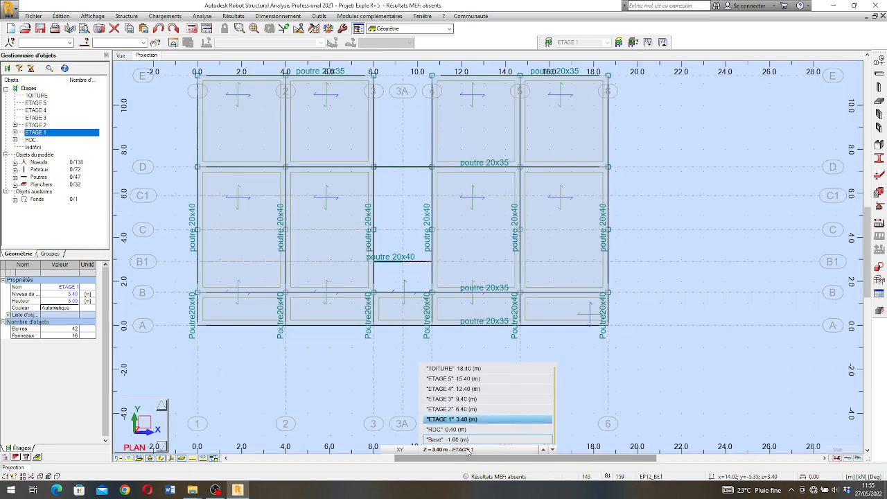
click(458, 410)
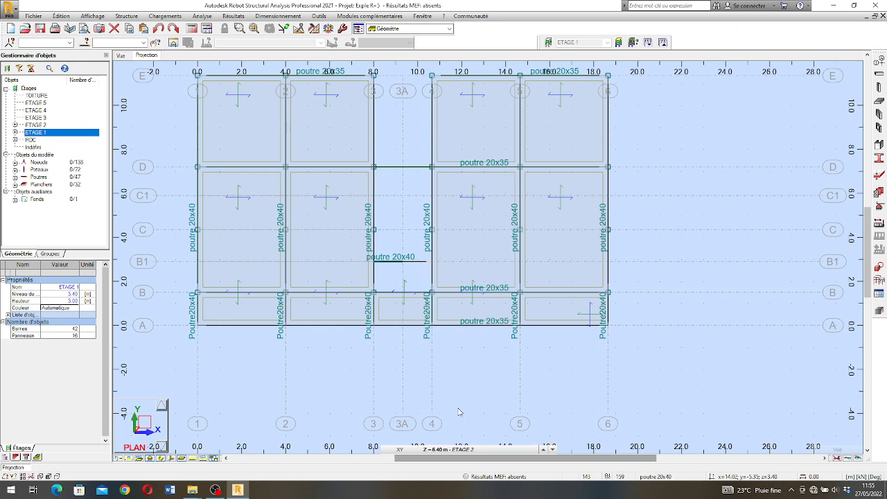
click(481, 449)
click(476, 409)
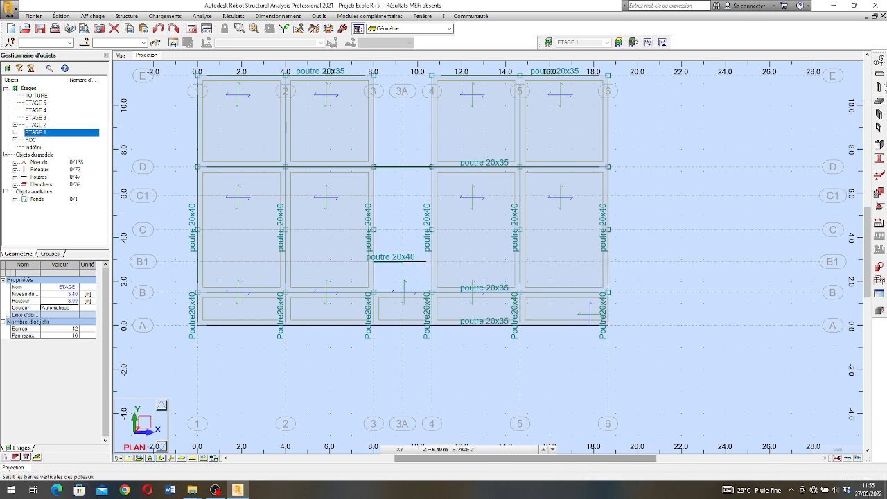
click(882, 87)
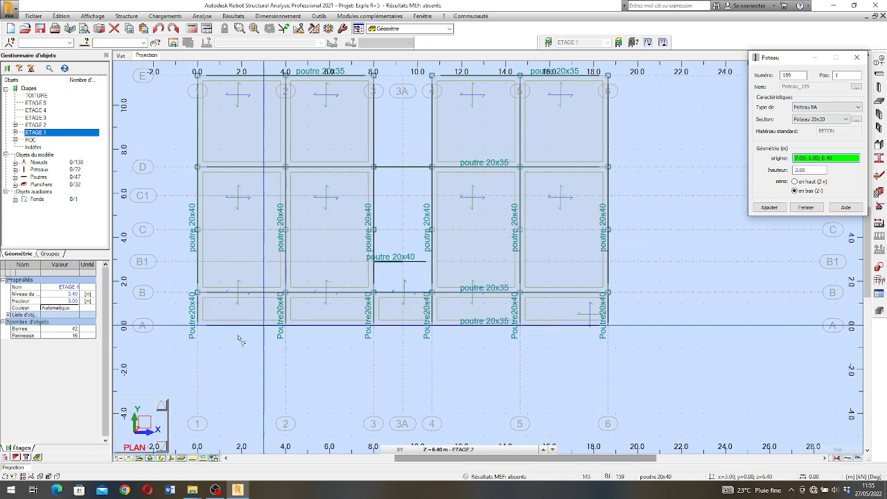
click(199, 327)
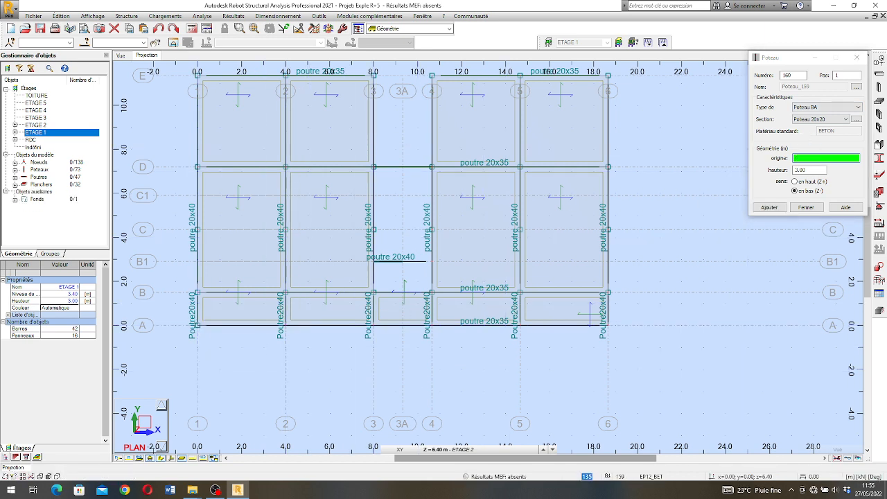
click(285, 326)
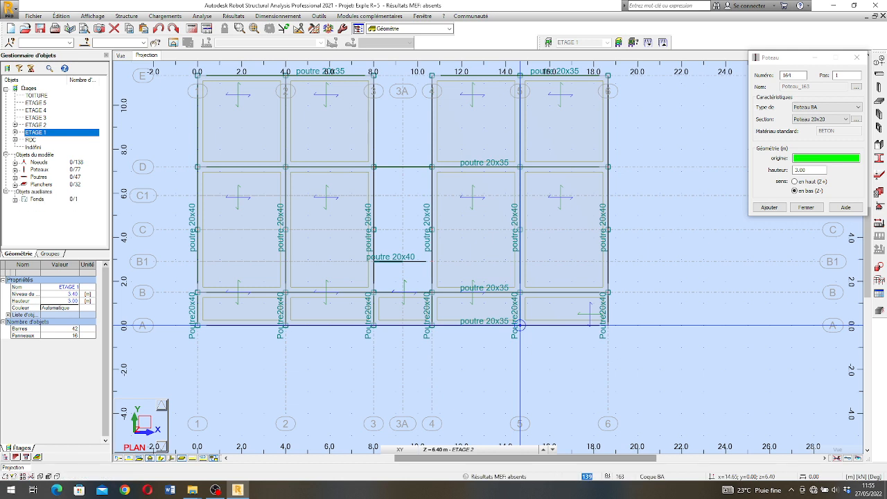
click(608, 326)
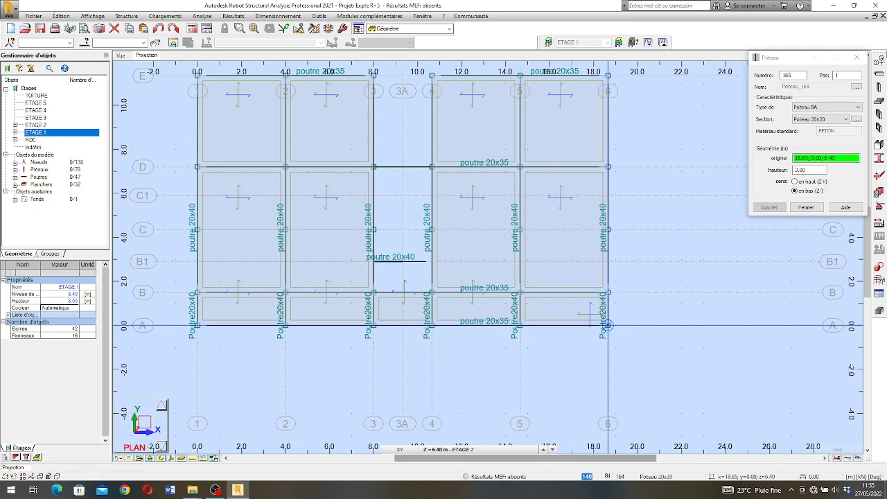
click(859, 58)
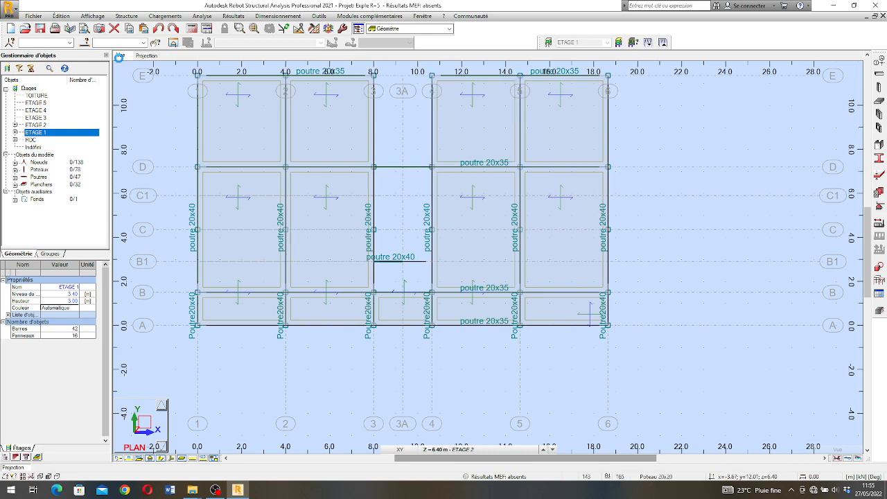
Step: Examine the added columns along axis A between ETAGE 1 and ETAGE 2 from several angles in 3D
click(119, 57)
right_click(567, 318)
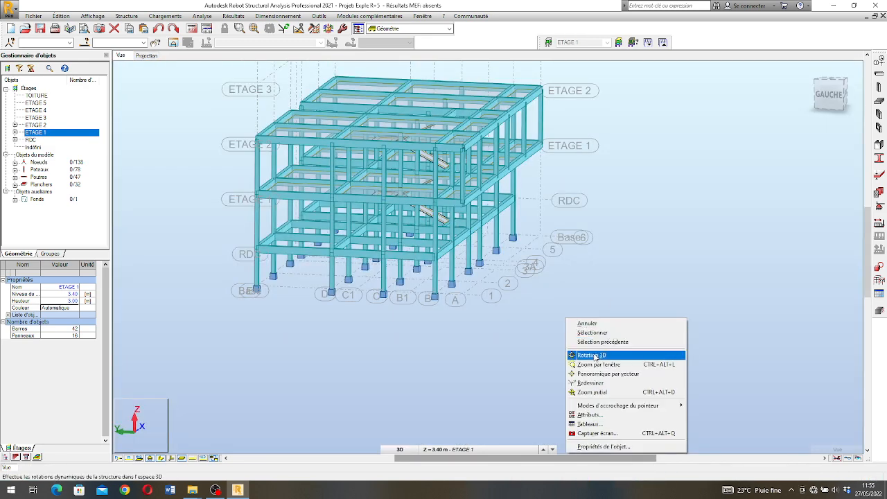
click(596, 355)
drag(549, 238, 421, 201)
drag(492, 192, 519, 196)
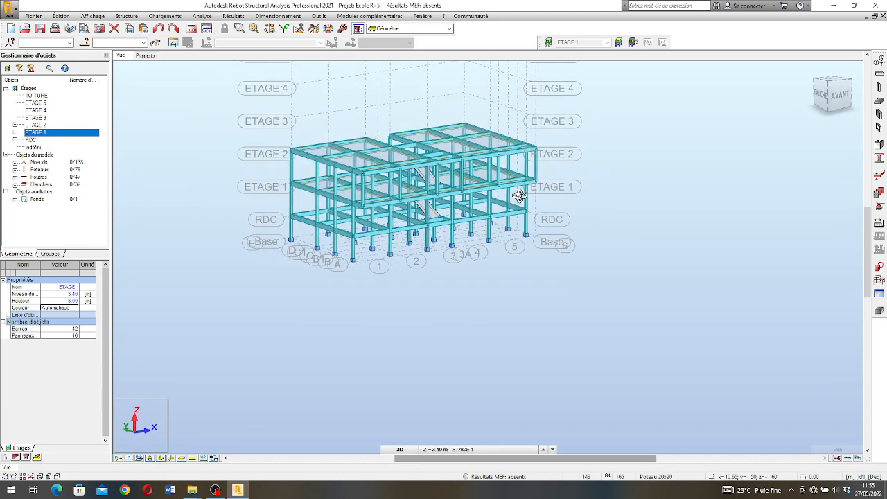
drag(425, 203, 394, 218)
scroll(418, 189, up, 2)
scroll(427, 299, down, 2)
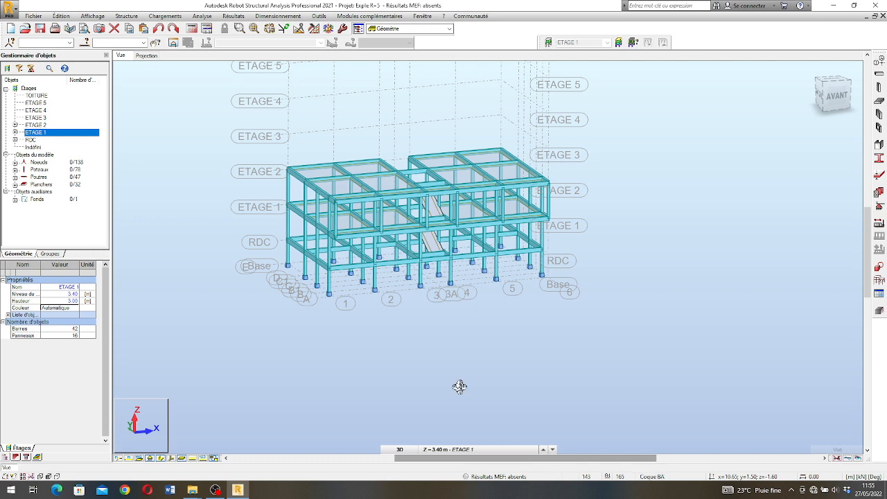
Step: Isolate the ETAGE 2 level at 6.40 m in the 3D view and select all of its objects
click(471, 449)
click(474, 410)
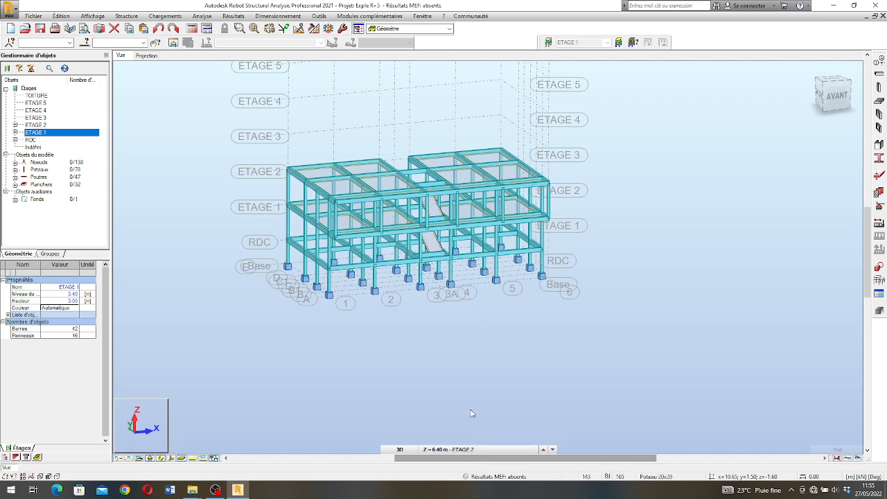
click(545, 42)
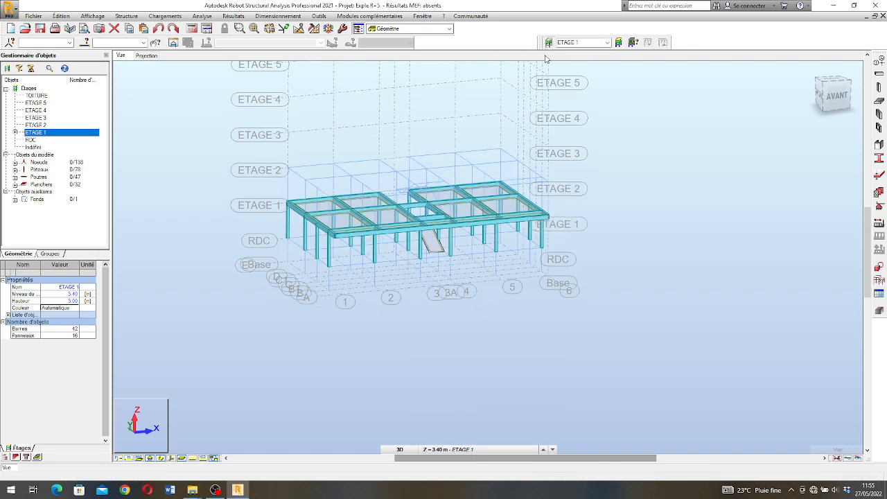
right_click(44, 125)
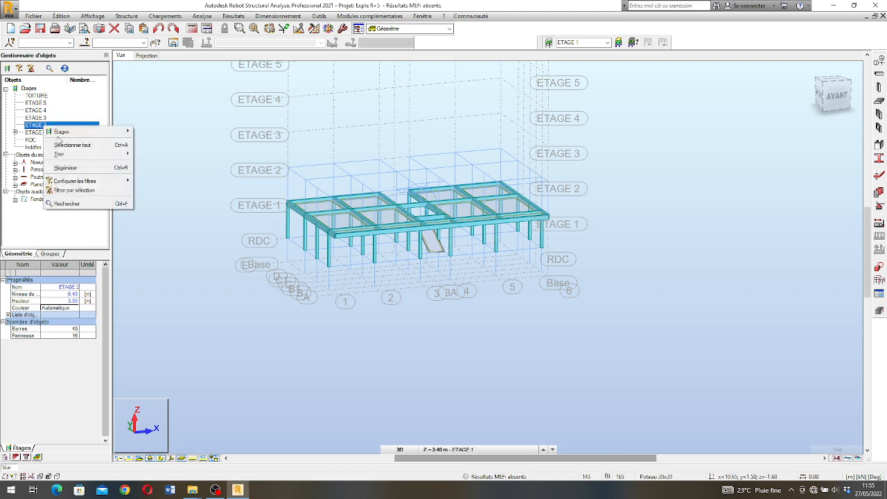
click(68, 146)
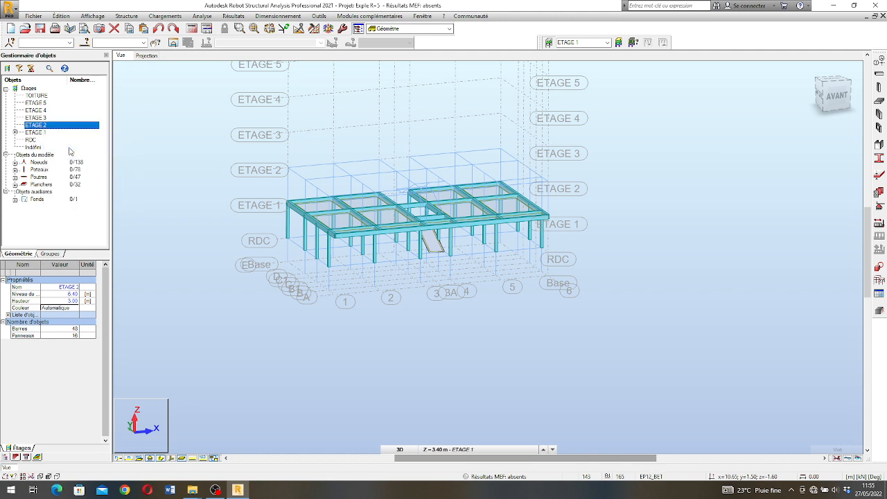
click(456, 450)
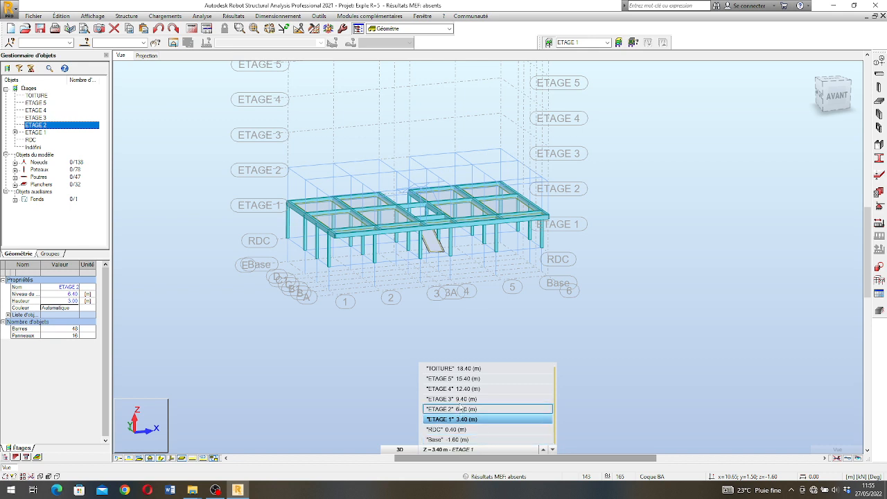
click(462, 400)
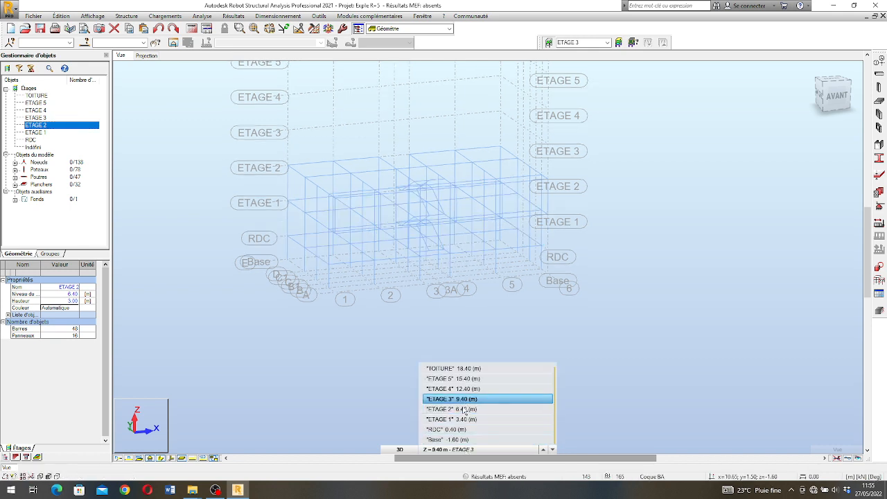
click(465, 409)
right_click(81, 129)
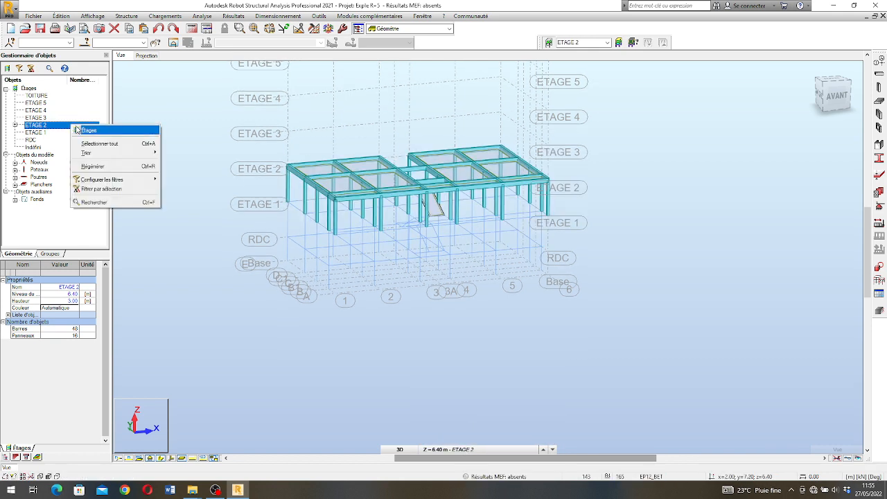
click(109, 145)
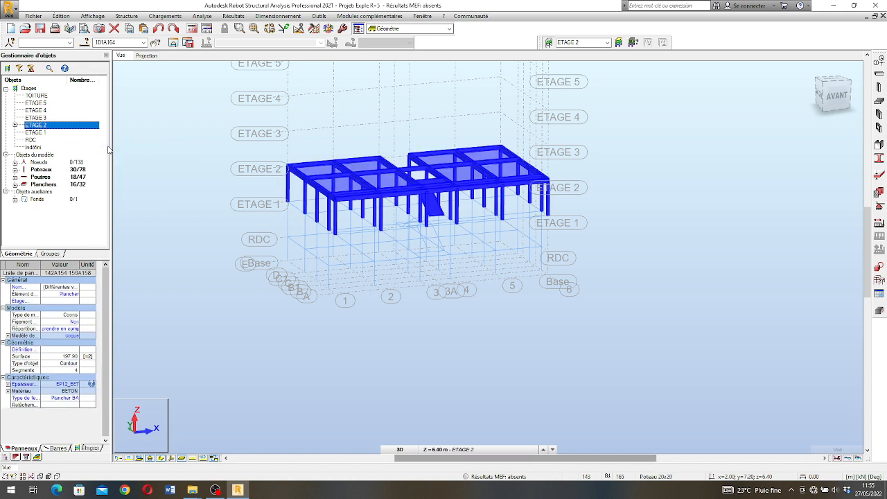
Step: Copy the selected content of ETAGE 2 to the storeys above with 4 repetitions
right_click(89, 129)
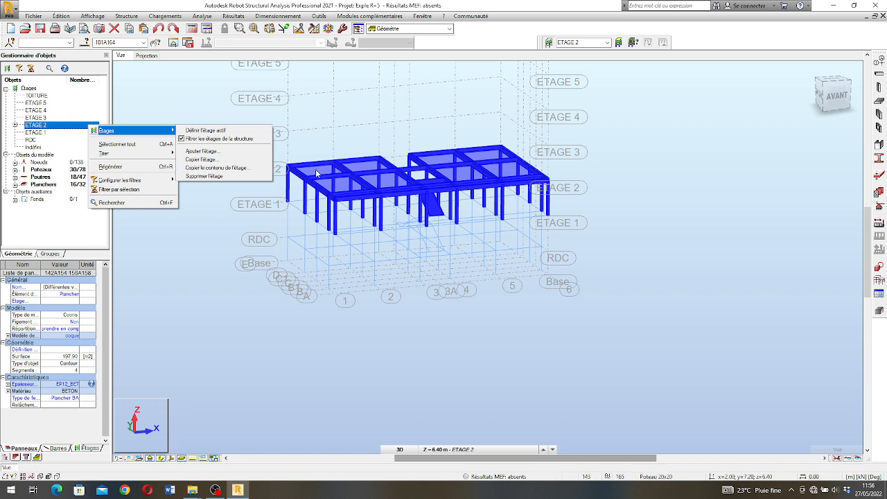
click(250, 168)
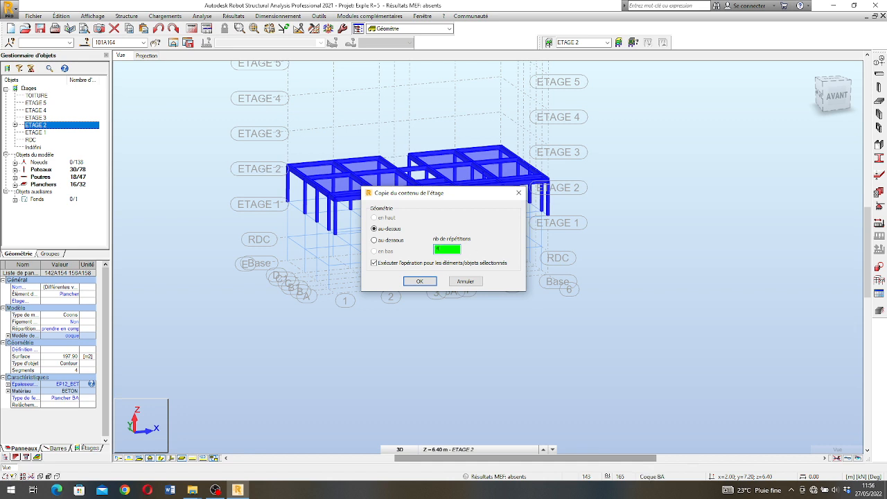
click(426, 280)
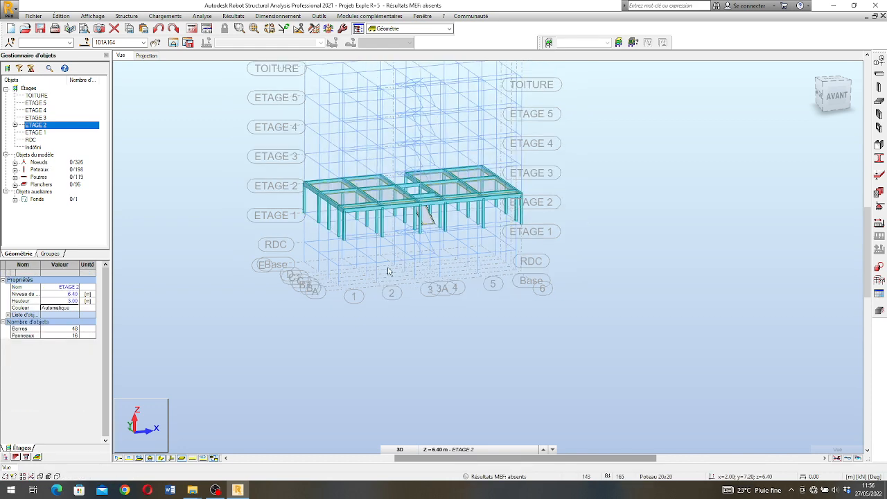
Step: Display all storeys in 3D and examine the full building, especially the stair flights up to TOITURE
click(549, 43)
scroll(531, 341, up, 3)
right_click(584, 324)
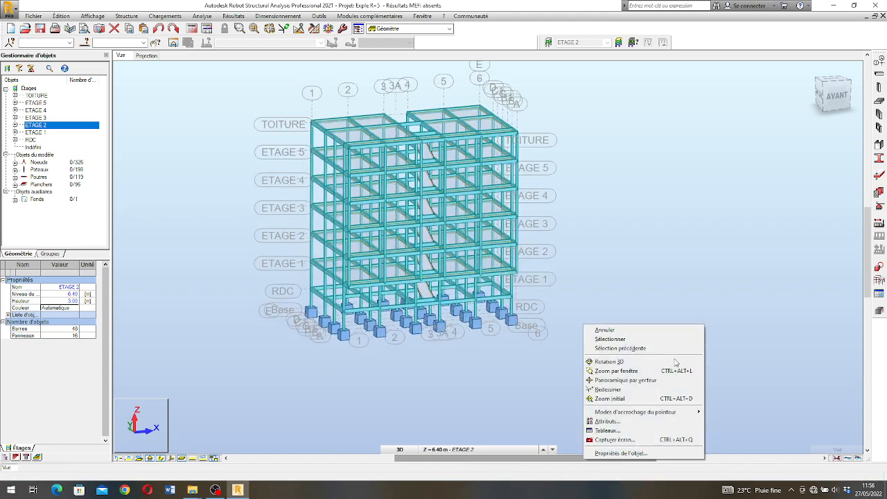
click(611, 362)
drag(464, 276, 522, 208)
scroll(456, 214, up, 3)
scroll(422, 254, down, 2)
scroll(521, 209, down, 2)
drag(452, 272, 437, 170)
scroll(487, 257, up, 2)
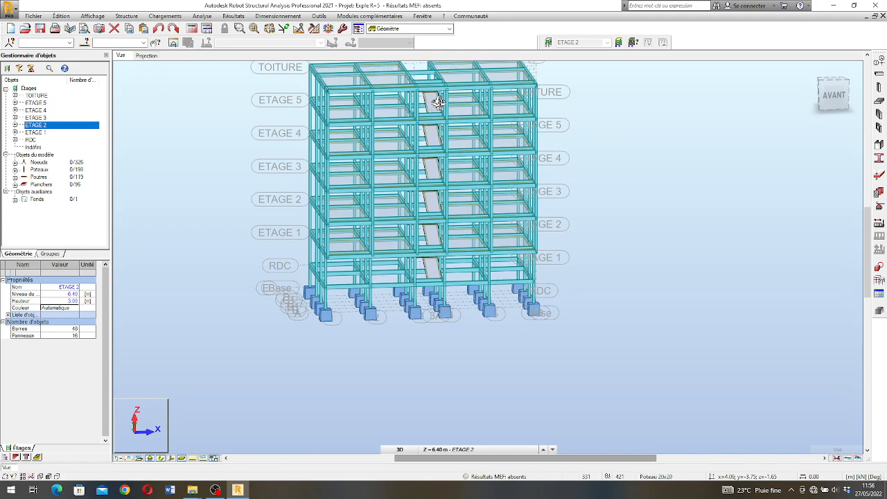
scroll(437, 100, up, 6)
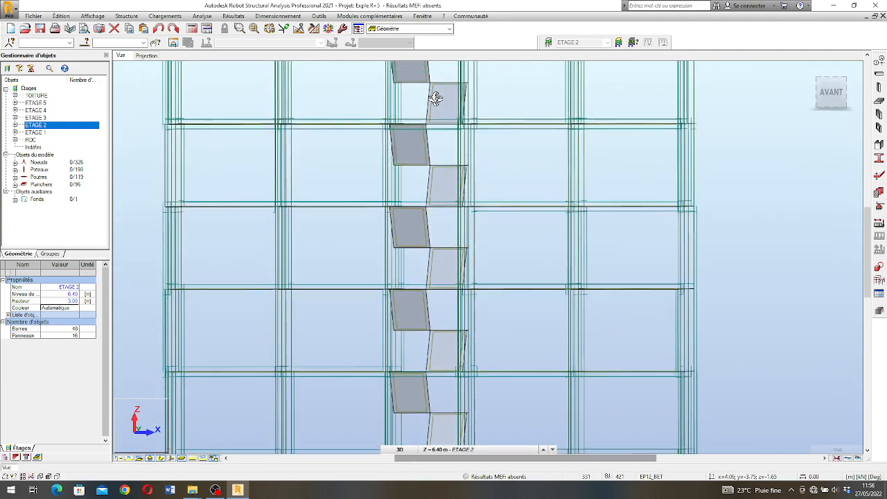
scroll(443, 125, down, 6)
scroll(450, 131, up, 6)
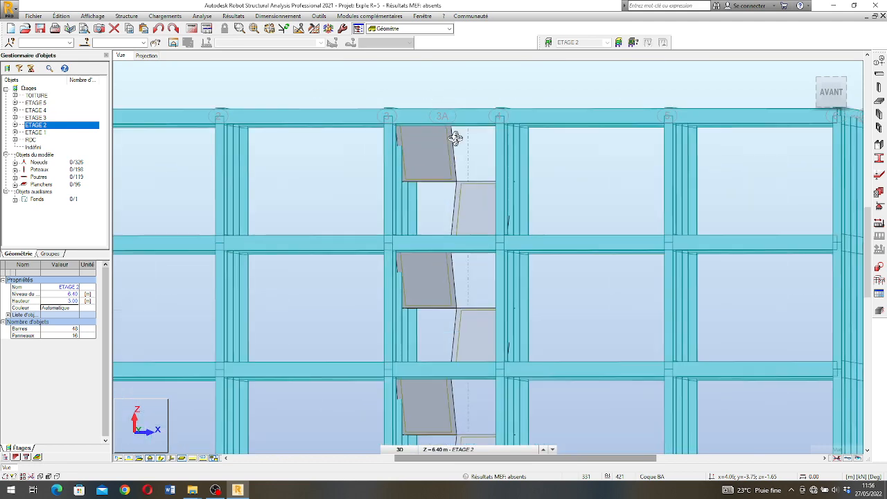
Step: Delete the two stair flights and the landing between ETAGE 5 and TOITURE in the bay between axes 3 and 4
click(471, 204)
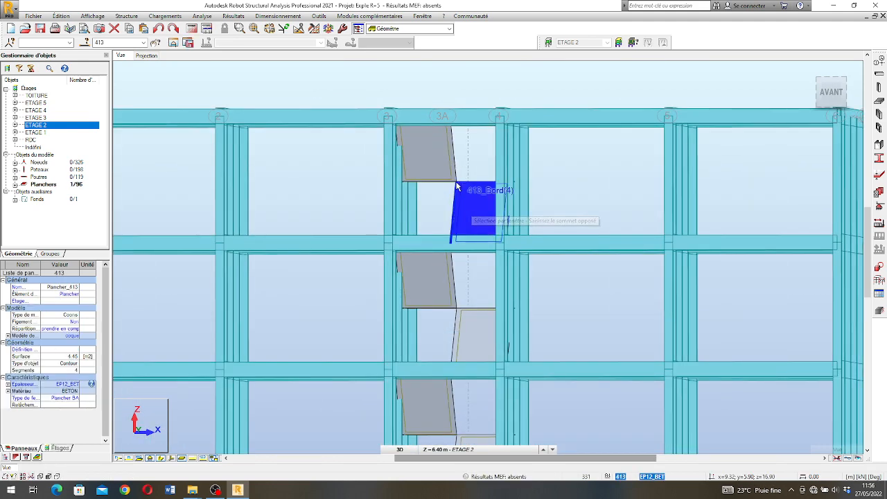
key(Delete)
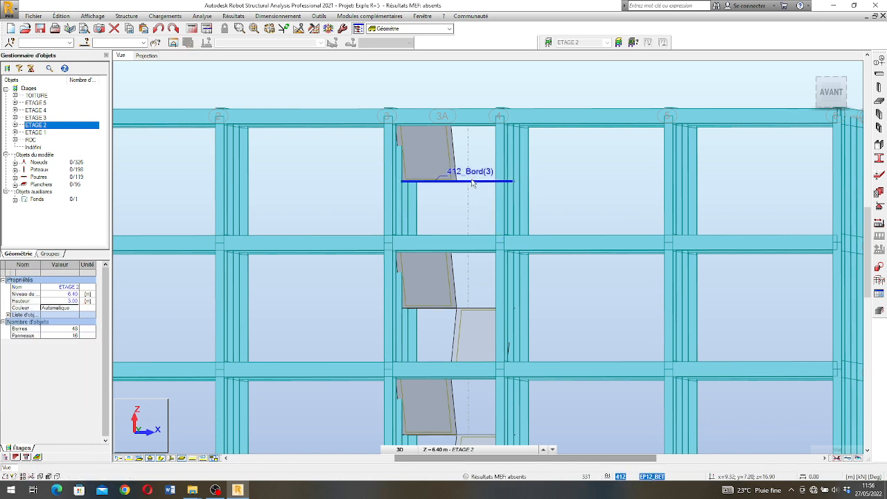
click(463, 185)
key(Delete)
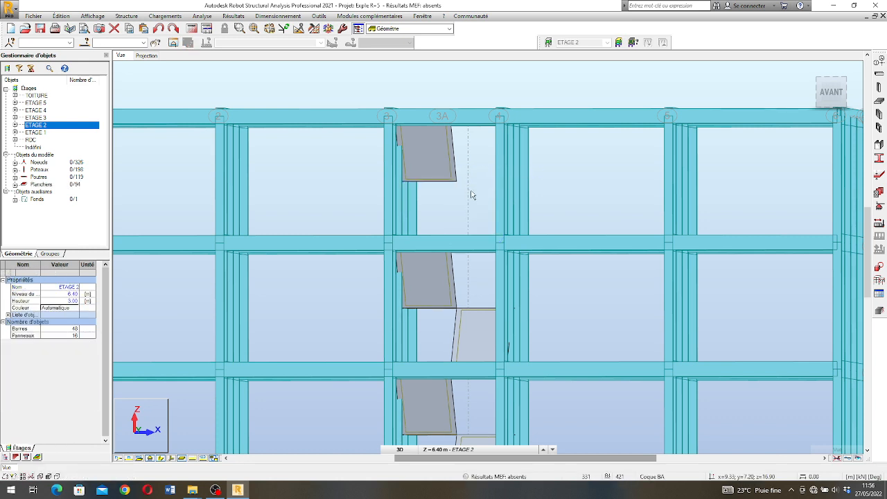
click(444, 174)
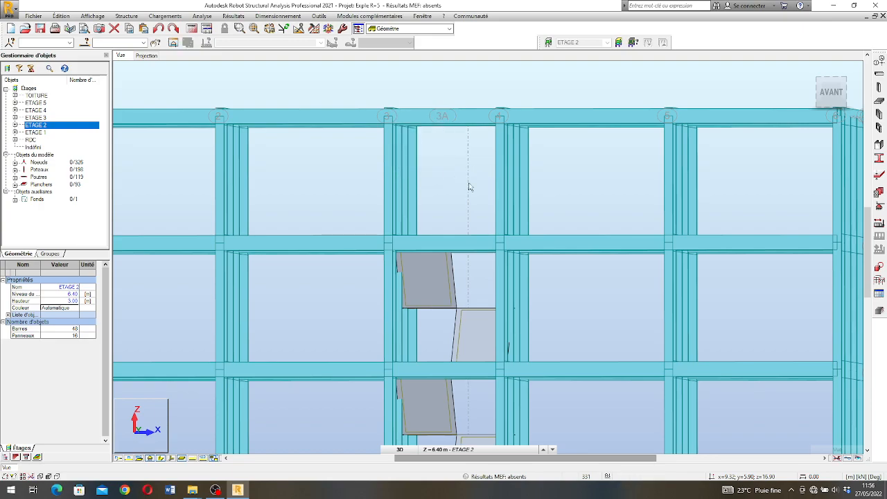
right_click(469, 185)
click(466, 221)
drag(449, 184, 489, 209)
scroll(453, 190, down, 5)
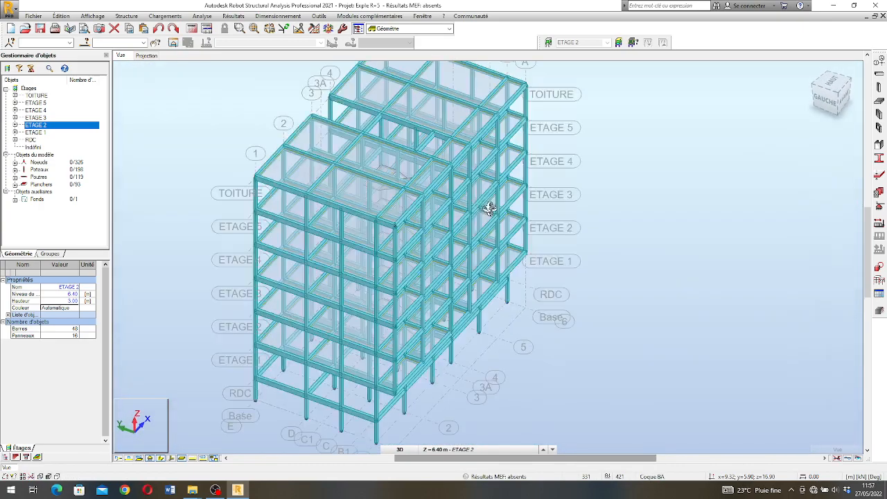
drag(461, 240, 438, 233)
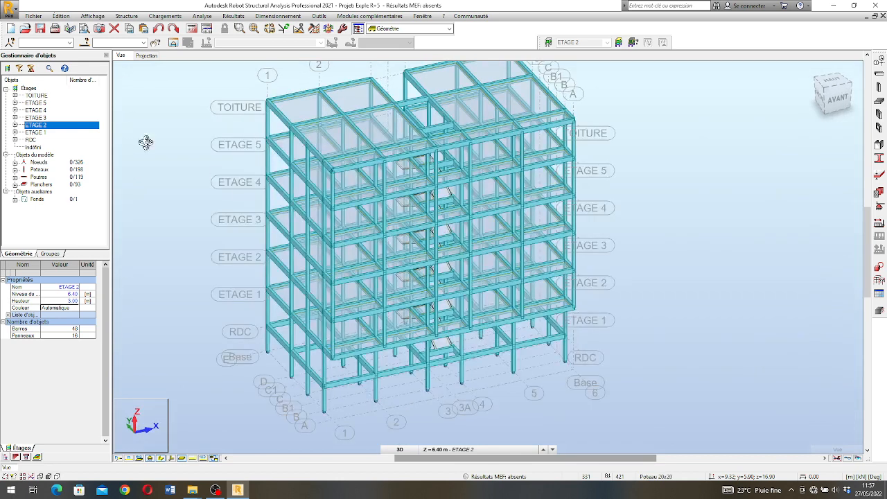
Step: In plan at ETAGE 1 (3.40 m), add a rectangular EP12_BET floor panel between axes 3 and 4, from B1 to B
click(147, 56)
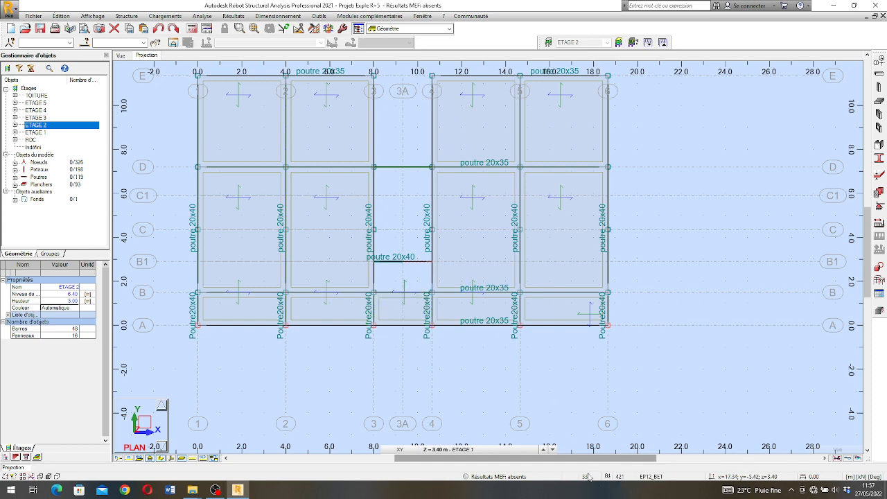
click(552, 450)
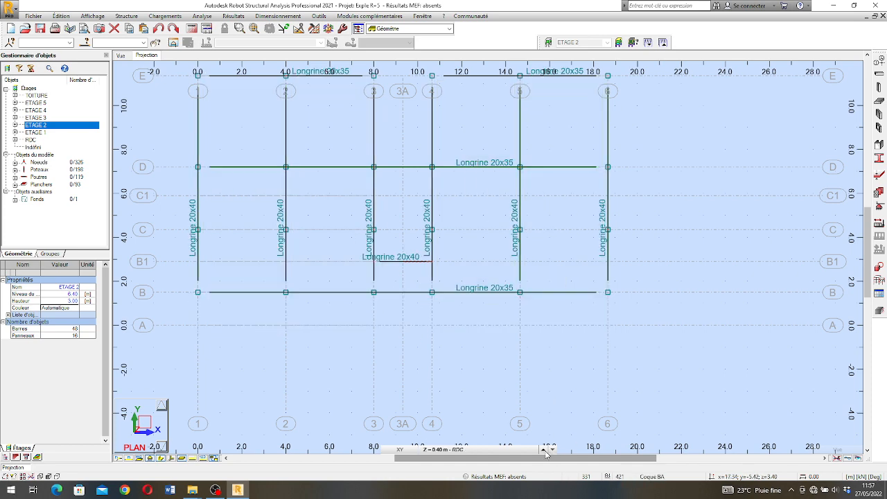
click(544, 449)
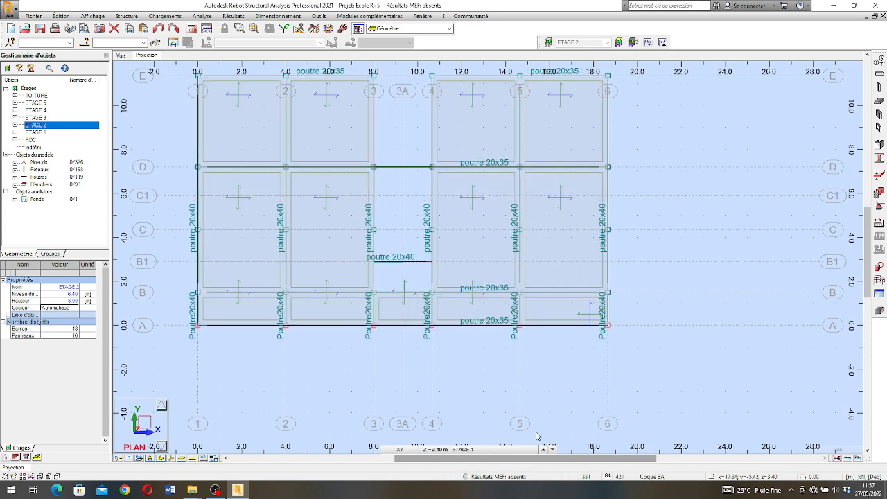
click(880, 100)
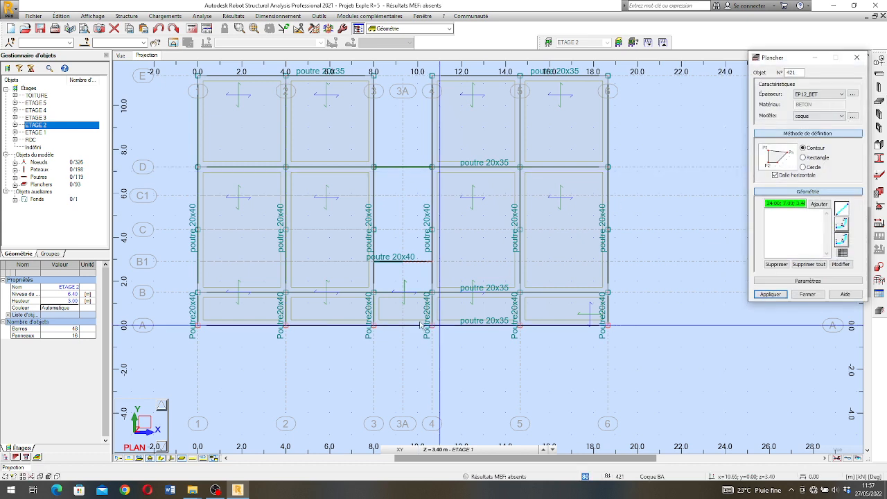
click(431, 262)
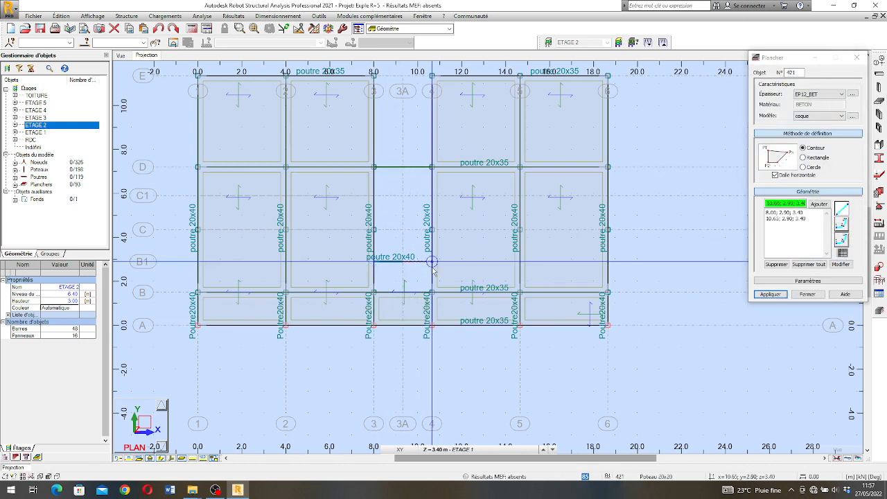
click(807, 157)
click(374, 262)
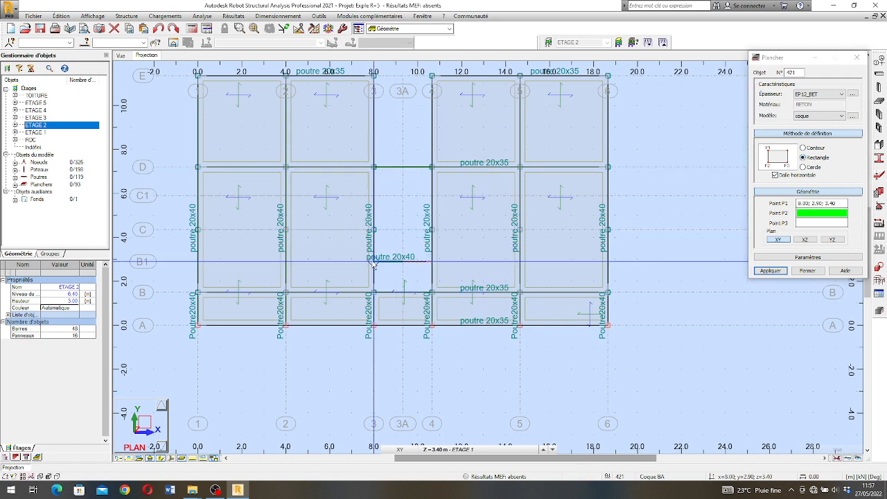
click(431, 262)
click(432, 293)
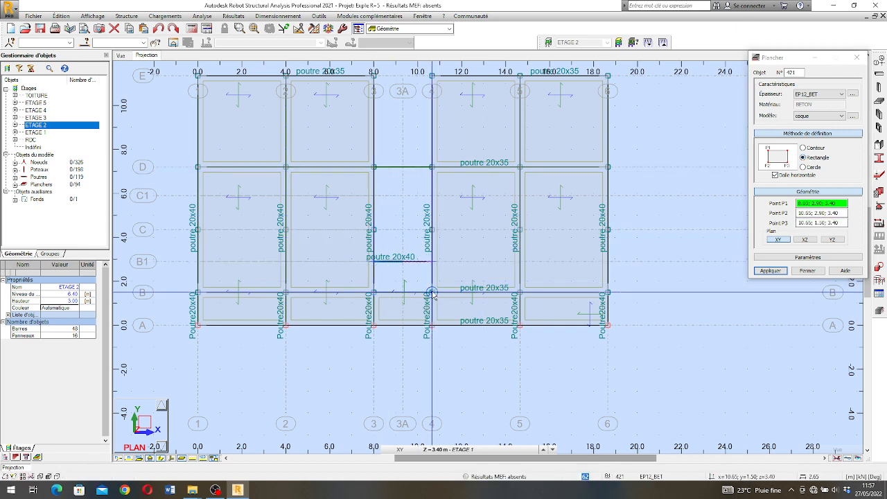
click(808, 270)
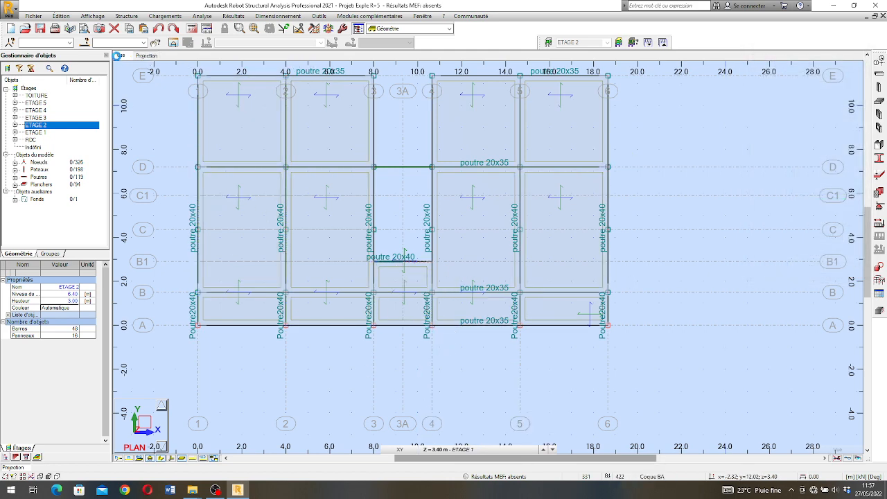
Step: Locate the new floor panel in the 3D view and isolate the ETAGE 1 level at 3.40 m
click(119, 56)
scroll(472, 355, up, 4)
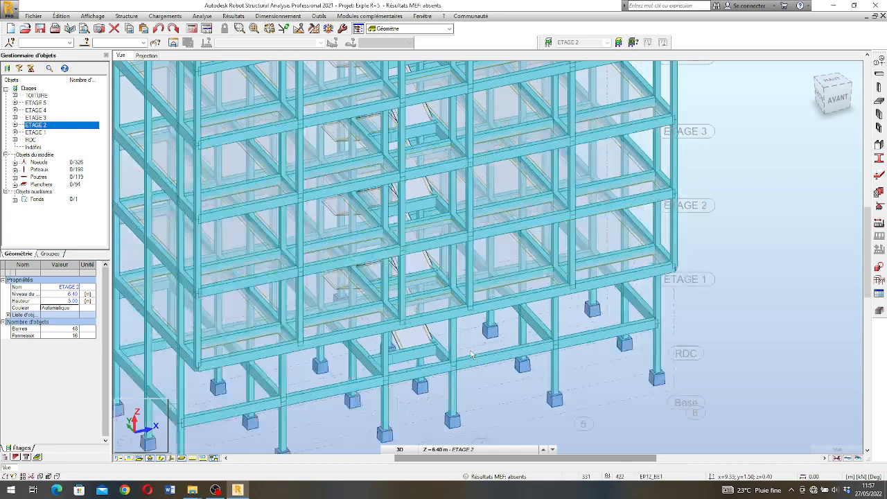
scroll(471, 355, up, 1)
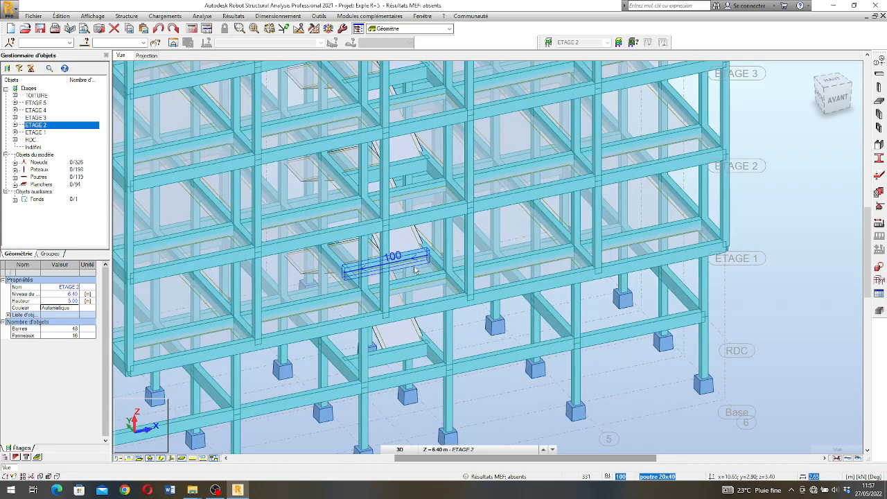
click(416, 267)
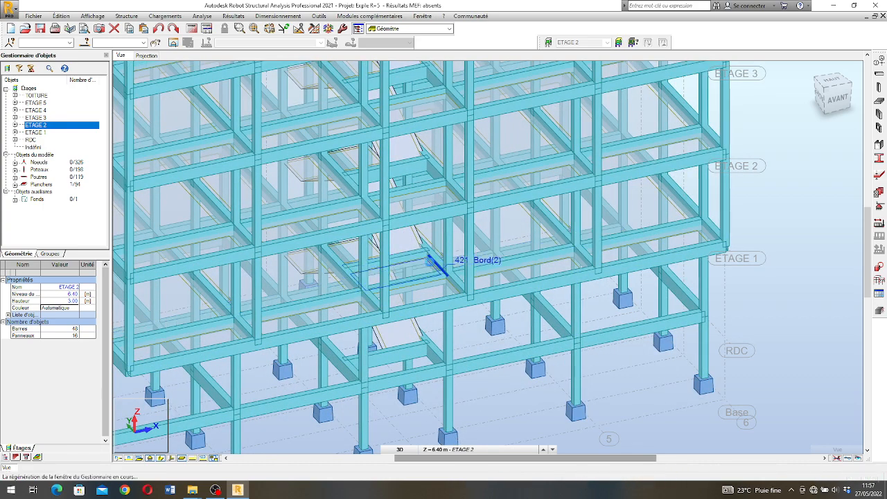
scroll(444, 264, down, 3)
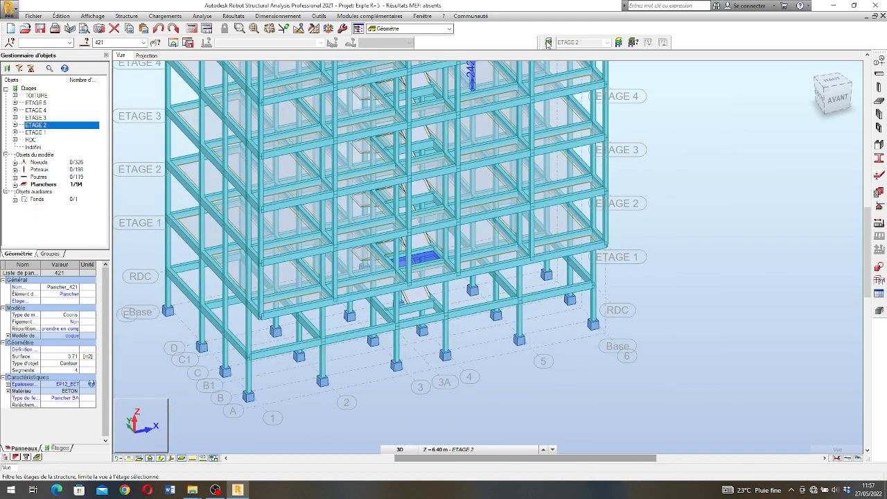
click(469, 451)
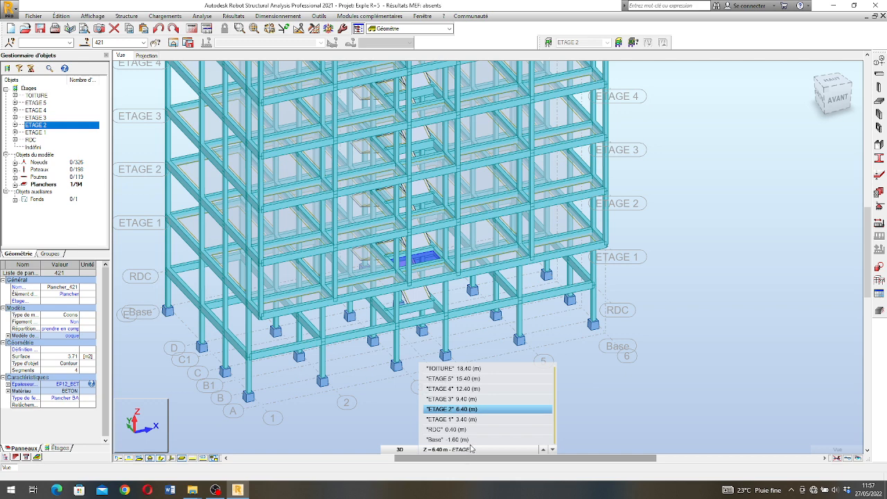
click(466, 420)
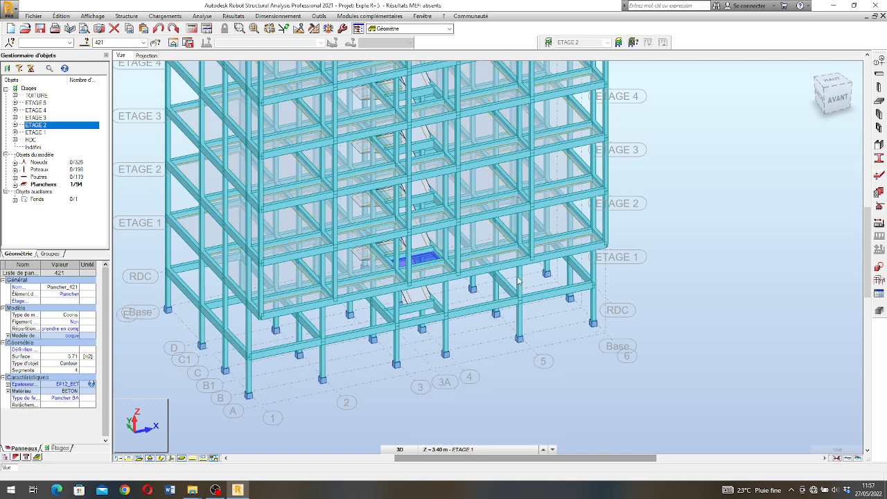
click(549, 43)
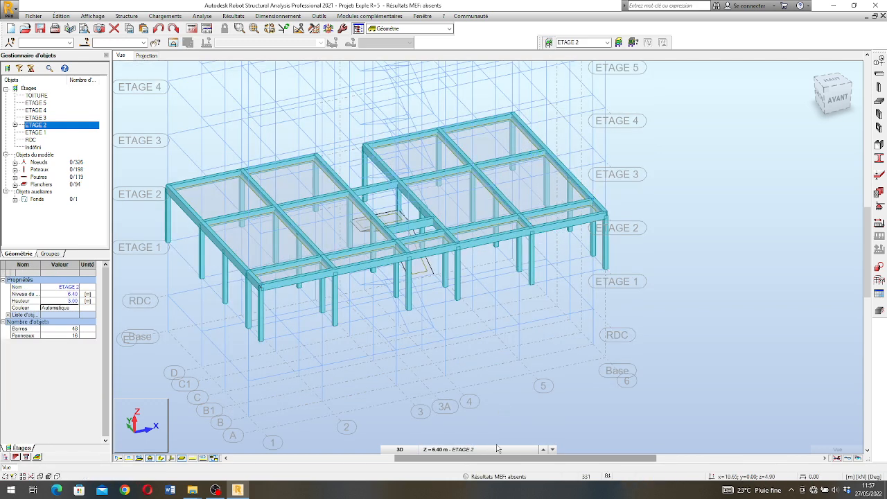
click(495, 450)
click(463, 420)
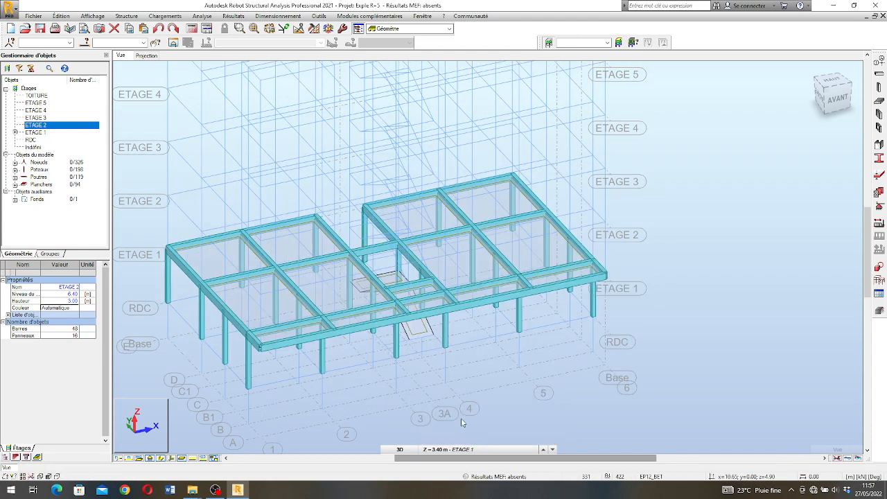
Step: Check the RDC level at 0.40 m, return to ETAGE 1 and select the floor panel between axes 3-4 and B1-B
click(490, 449)
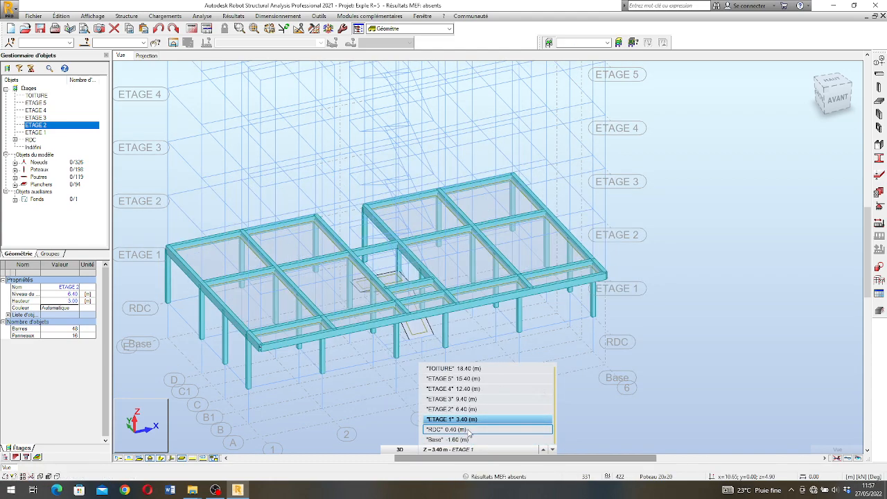
click(469, 431)
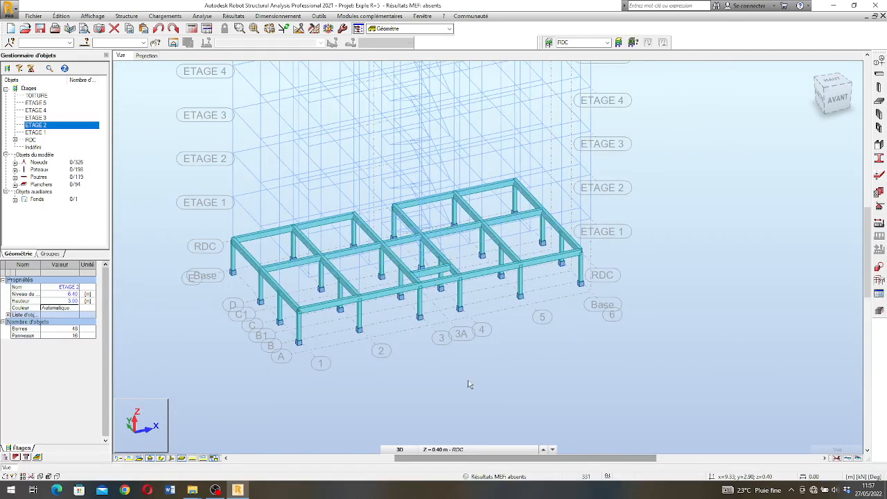
click(464, 449)
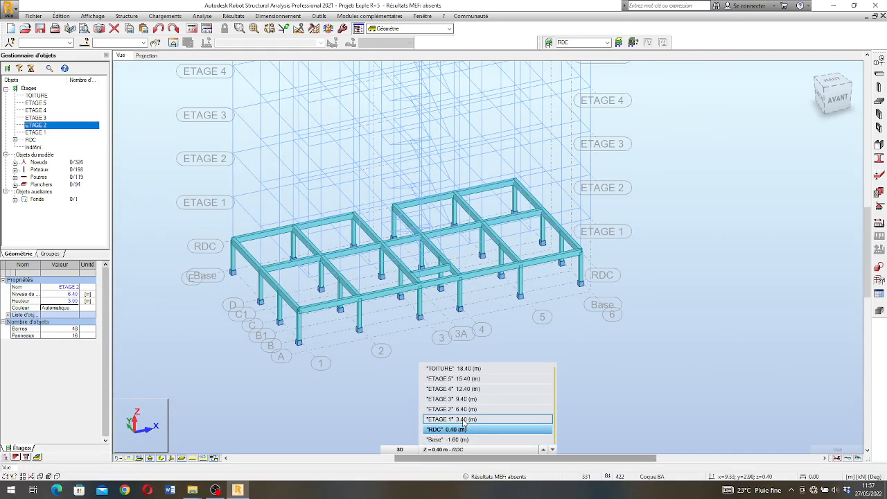
click(465, 420)
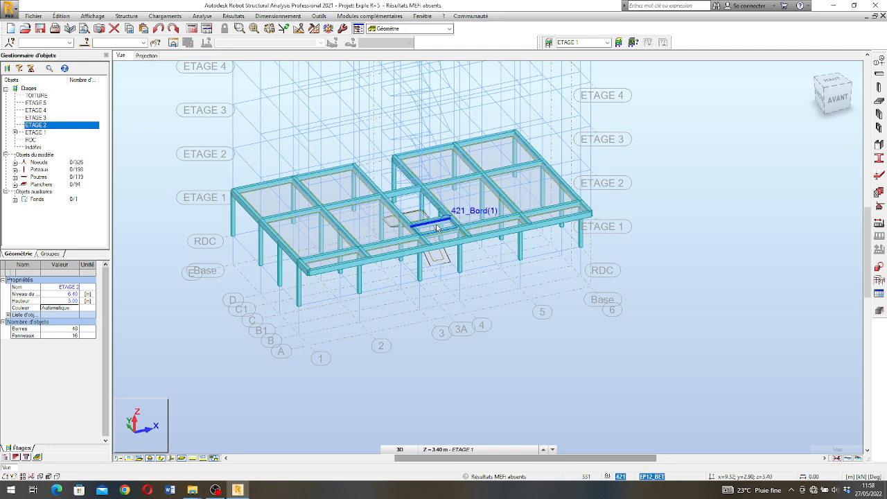
scroll(460, 223, up, 4)
click(460, 226)
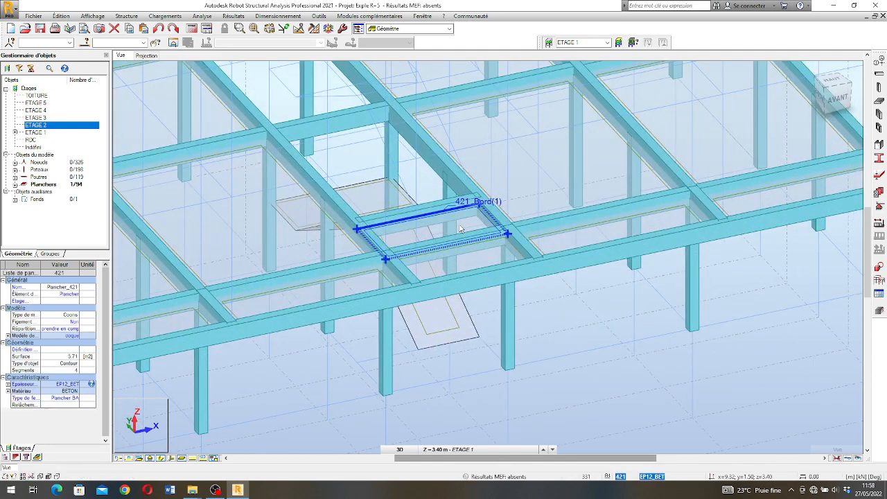
scroll(441, 227, down, 4)
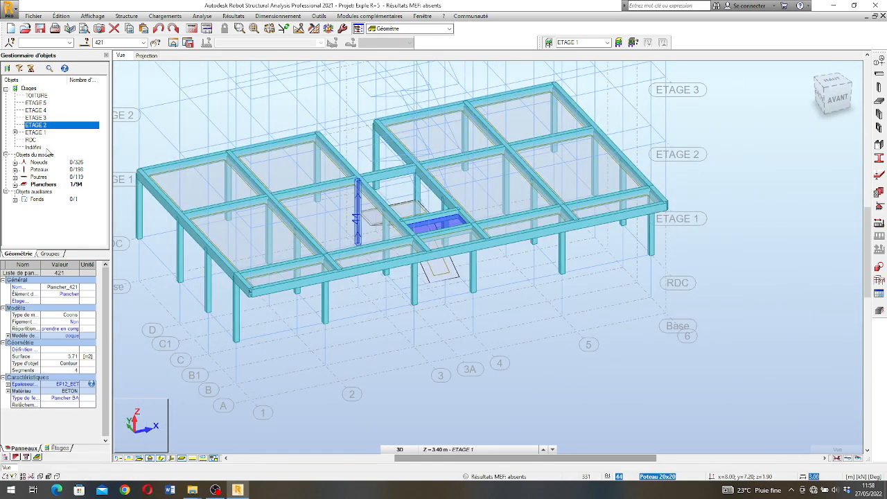
right_click(69, 127)
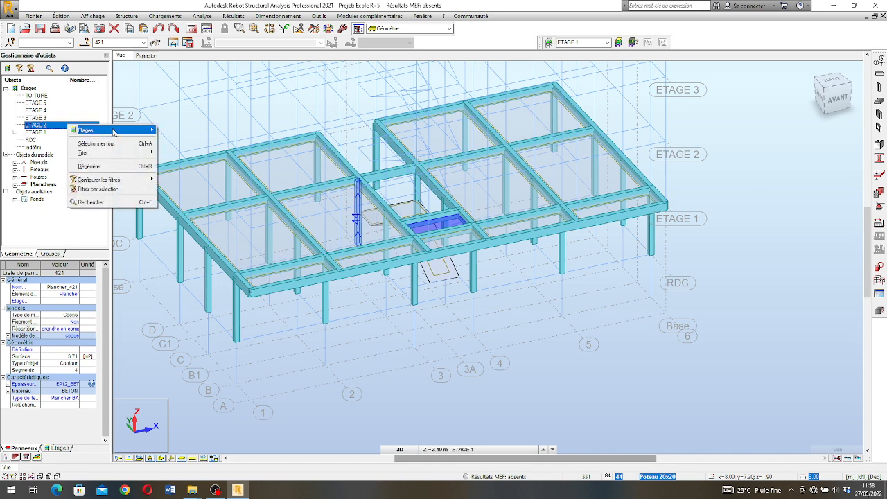
mouse_move(117, 132)
click(192, 139)
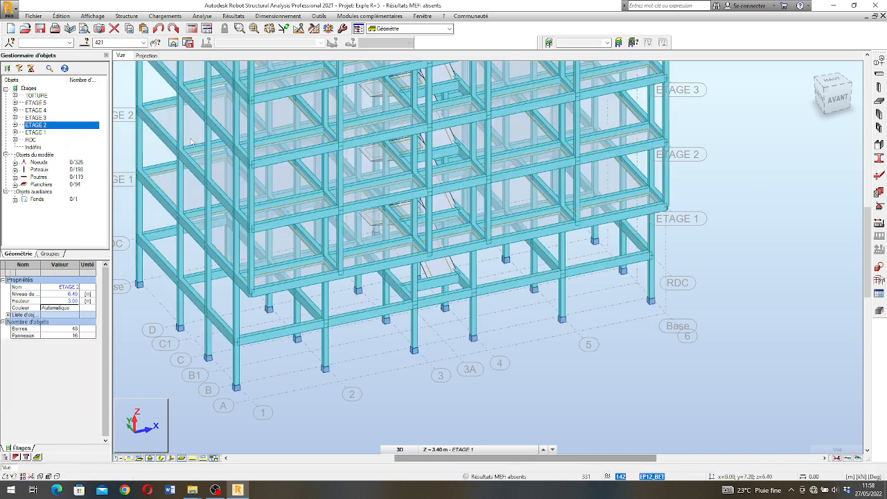
right_click(87, 129)
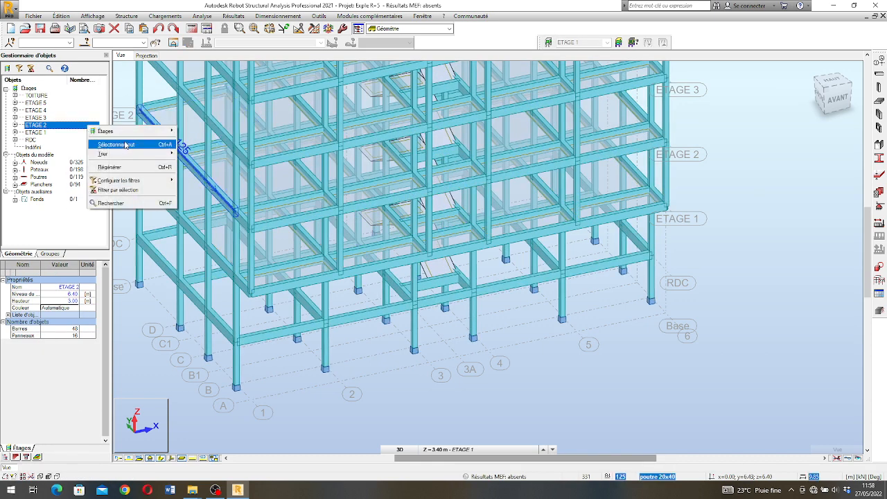
click(548, 43)
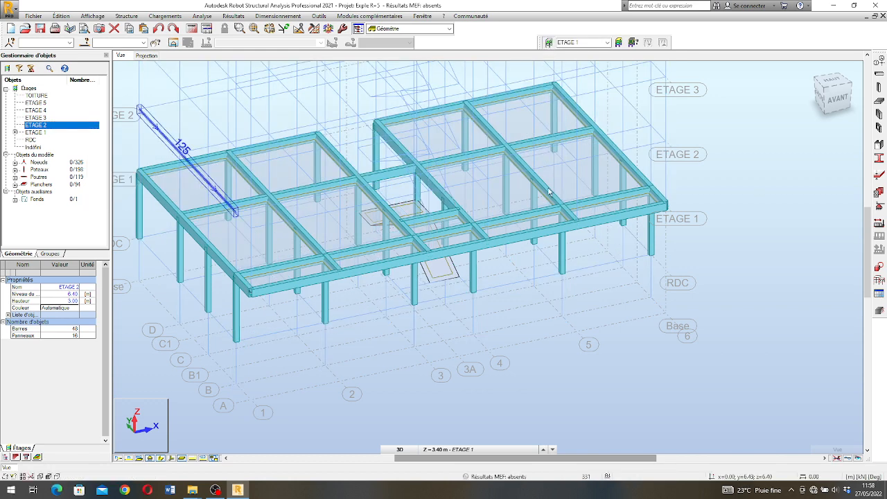
Step: Copy only the floor panel between axes 3-4 and B1-B from ETAGE 1 to the storeys above, with 5 repetitions
click(449, 221)
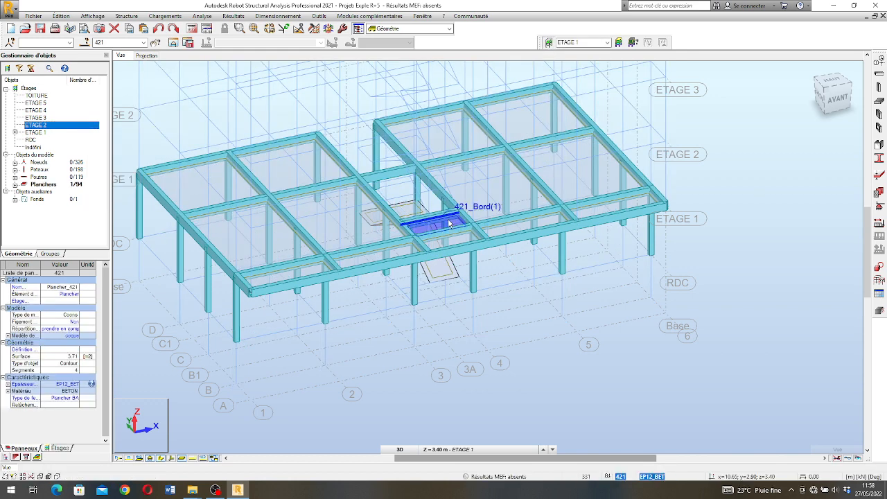
right_click(49, 133)
mouse_move(70, 138)
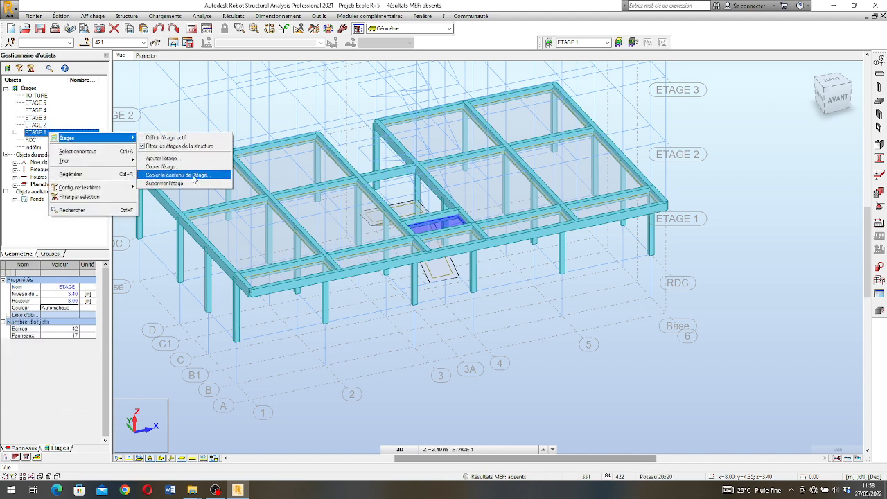
click(195, 177)
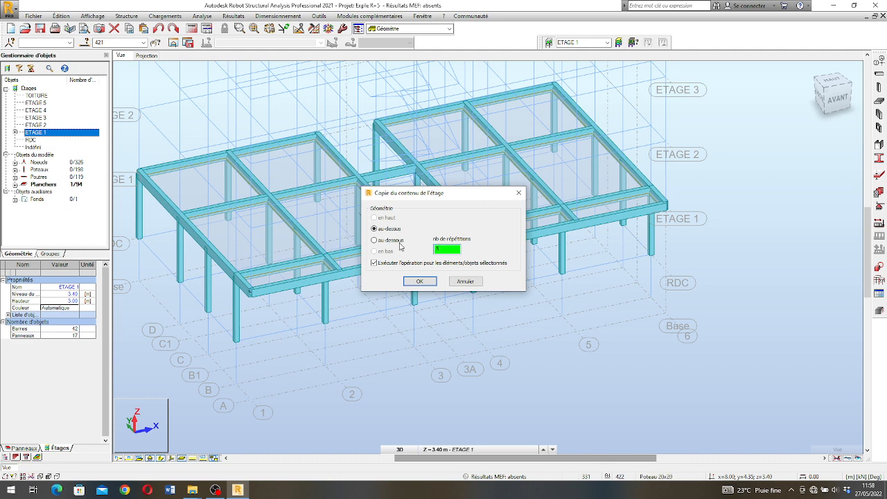
click(424, 283)
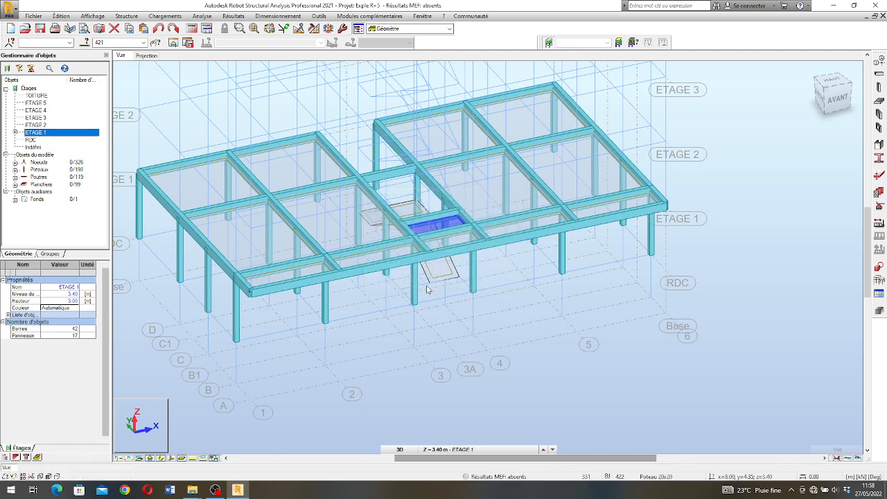
Step: Turn off the storey filter and examine the copied floor panels and the stairwell from several sides of the whole building
click(549, 43)
scroll(419, 298, down, 4)
scroll(418, 230, up, 2)
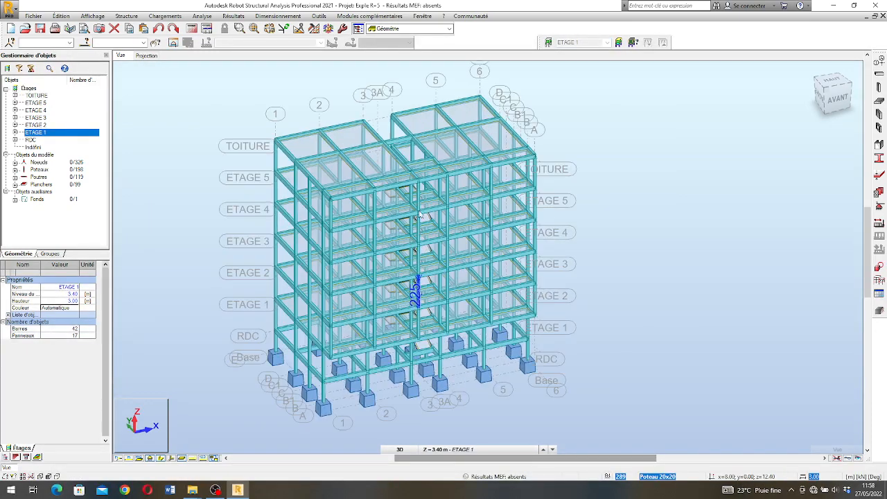
right_click(628, 194)
click(676, 232)
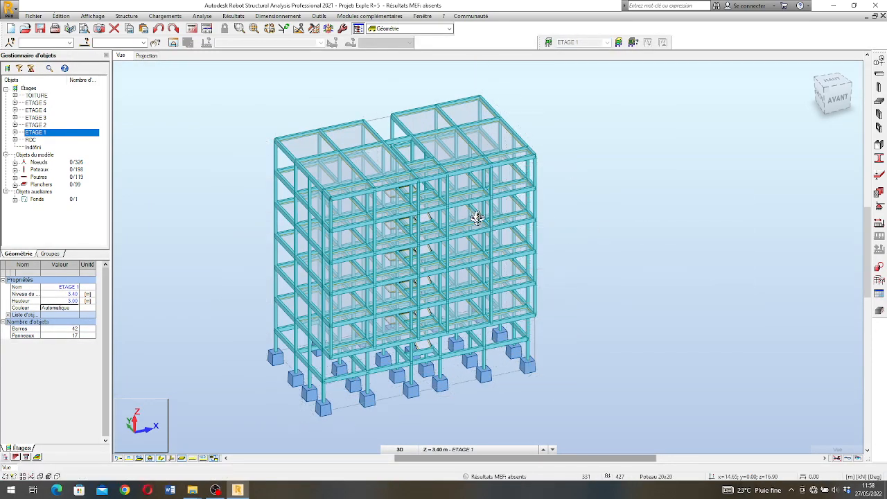
scroll(461, 250, down, 2)
scroll(436, 300, up, 4)
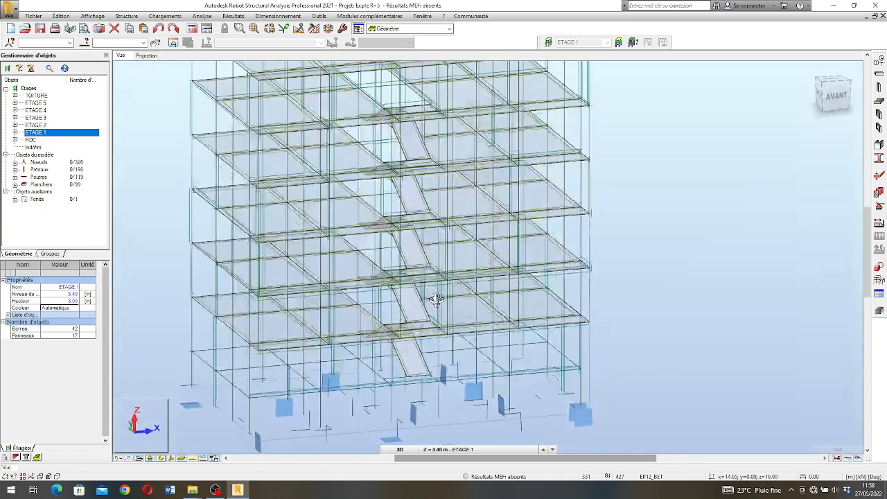
scroll(436, 299, down, 4)
scroll(427, 280, up, 4)
scroll(388, 278, down, 5)
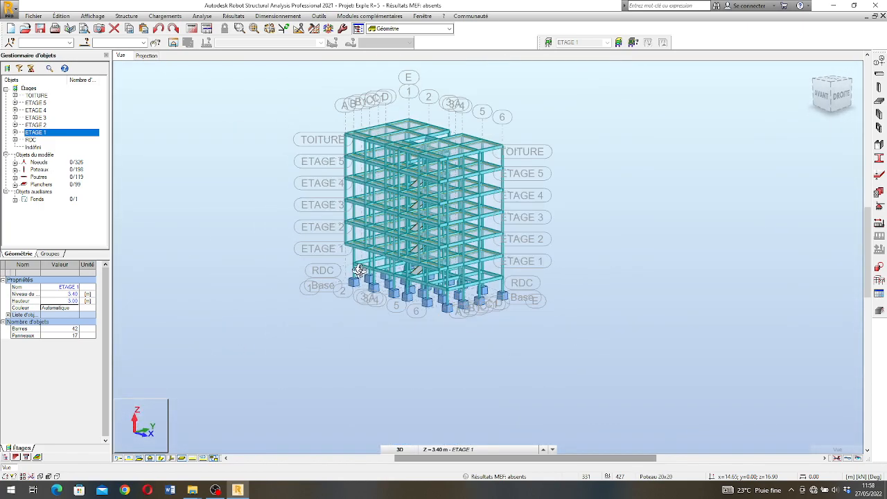
shift+middle_drag(405, 272, 550, 204)
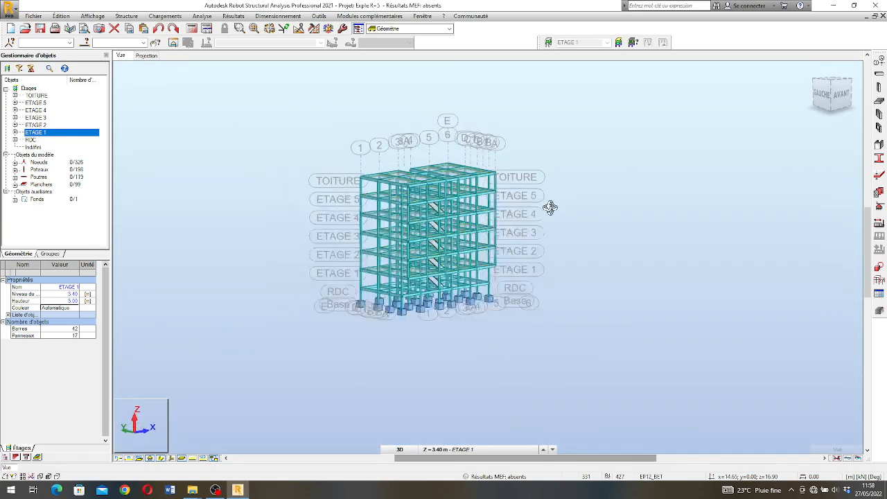
scroll(455, 227, up, 3)
scroll(438, 248, down, 2)
scroll(448, 176, up, 1)
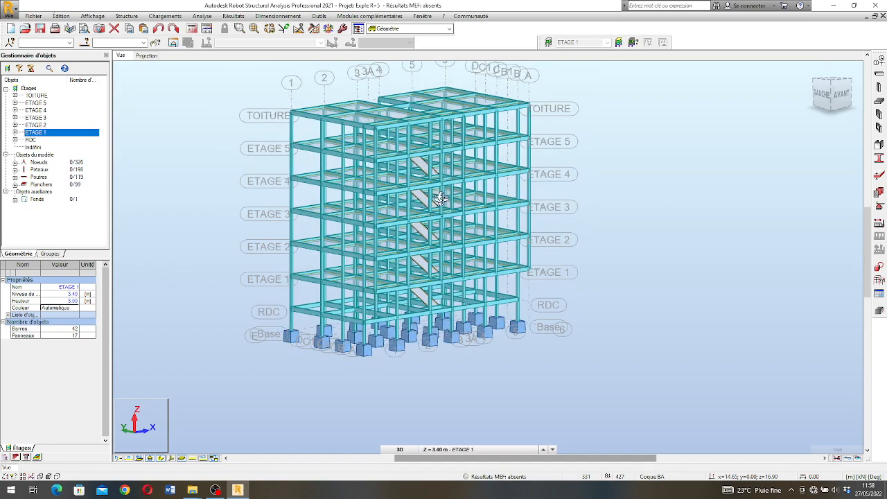
shift+middle_drag(441, 200, 422, 216)
scroll(421, 217, up, 1)
scroll(431, 224, down, 1)
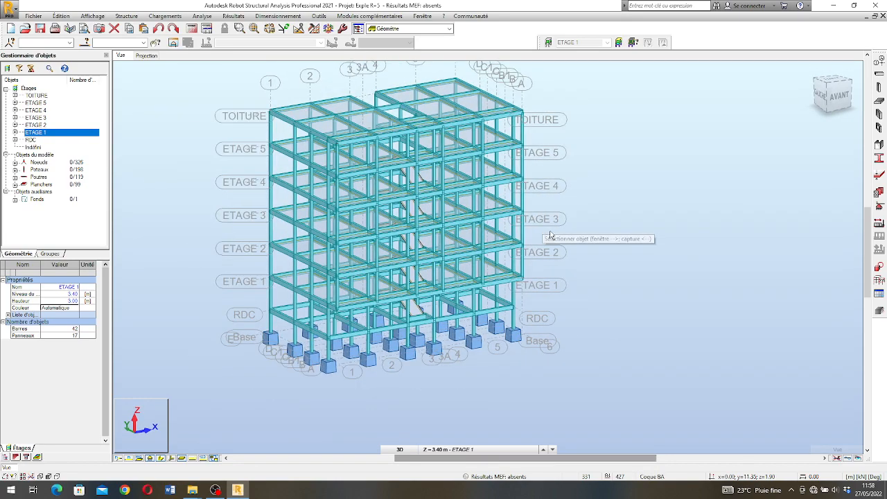
Step: Run the structure verification with errors, warnings and notes displayed, and close its report
click(202, 15)
click(236, 102)
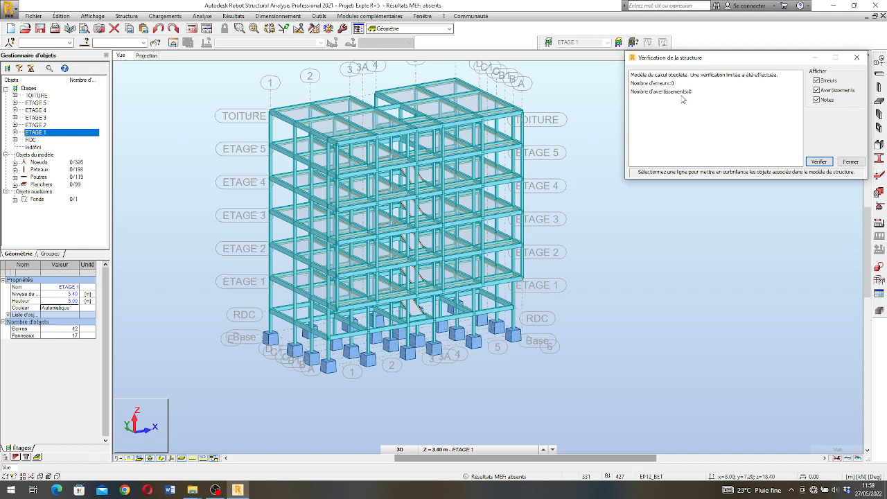
click(819, 161)
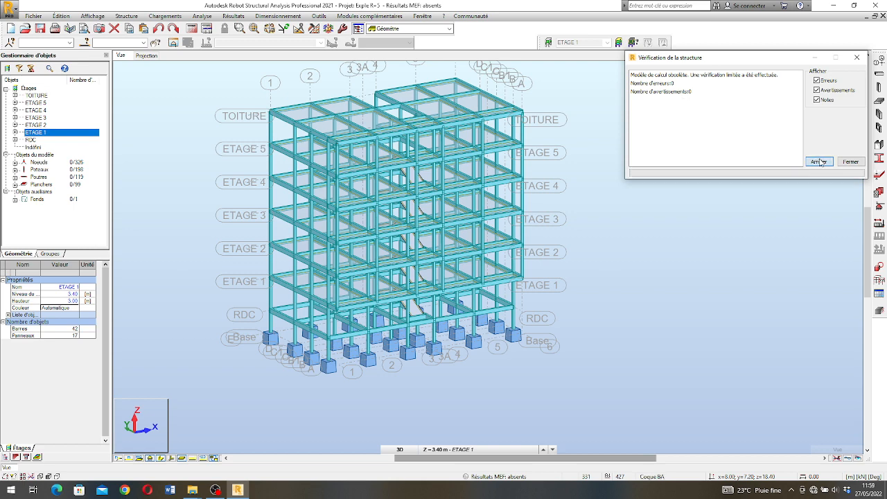
click(856, 60)
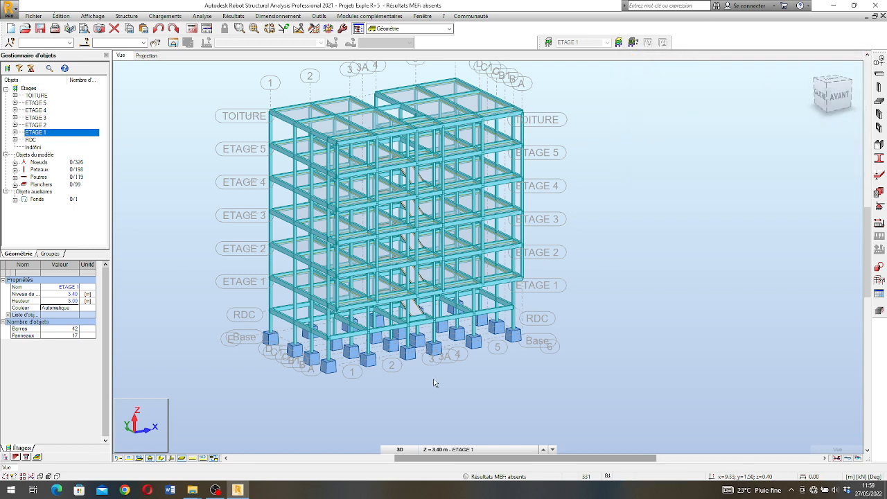
scroll(513, 316, down, 1)
scroll(426, 219, up, 1)
scroll(431, 214, up, 1)
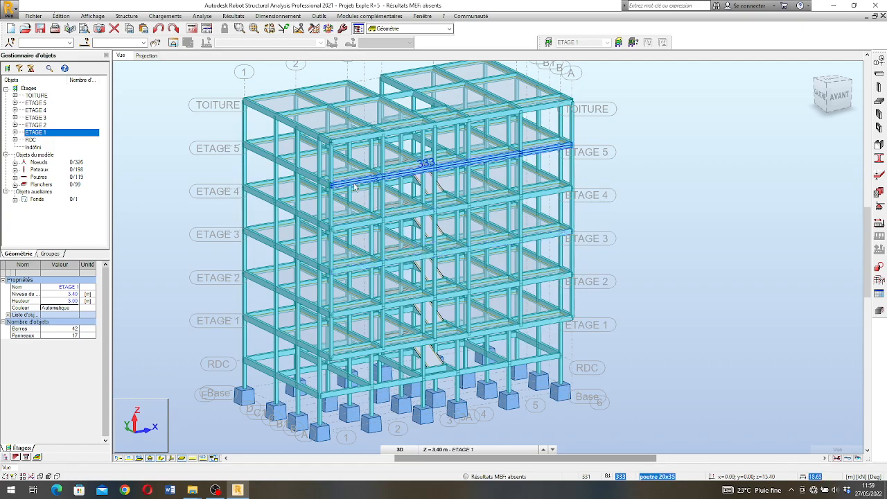
scroll(486, 278, down, 2)
right_click(567, 275)
click(593, 312)
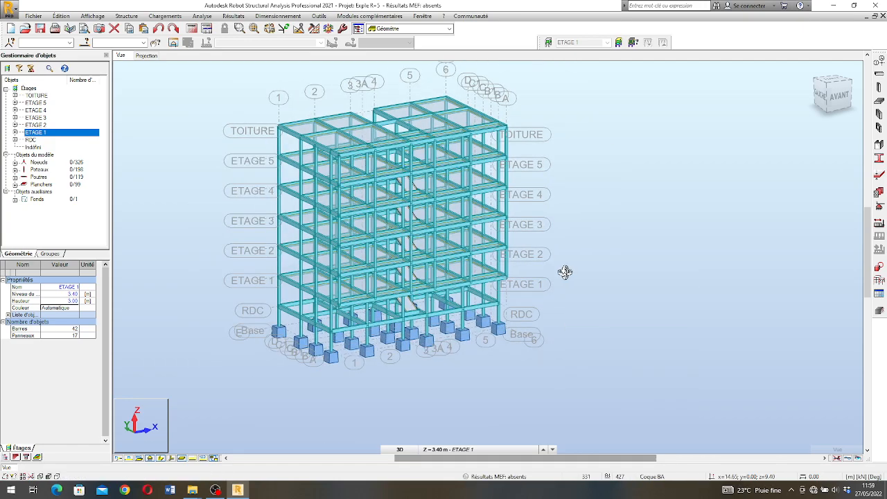
drag(565, 273, 432, 266)
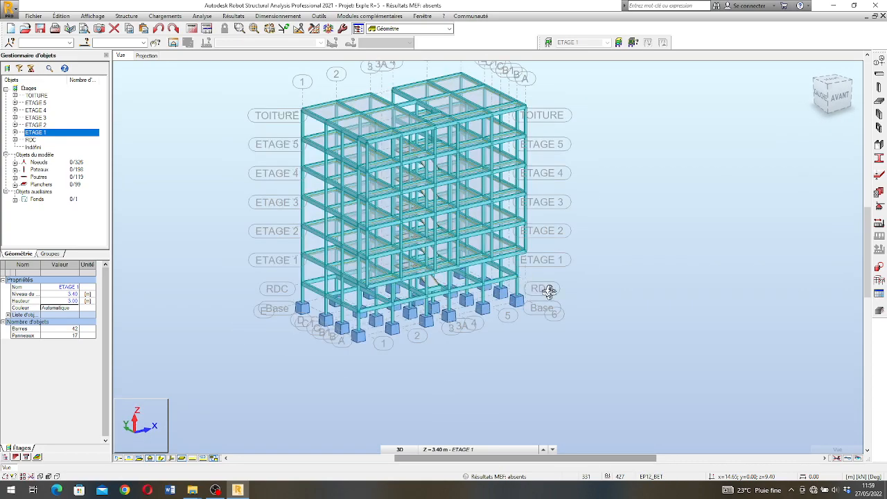
click(217, 490)
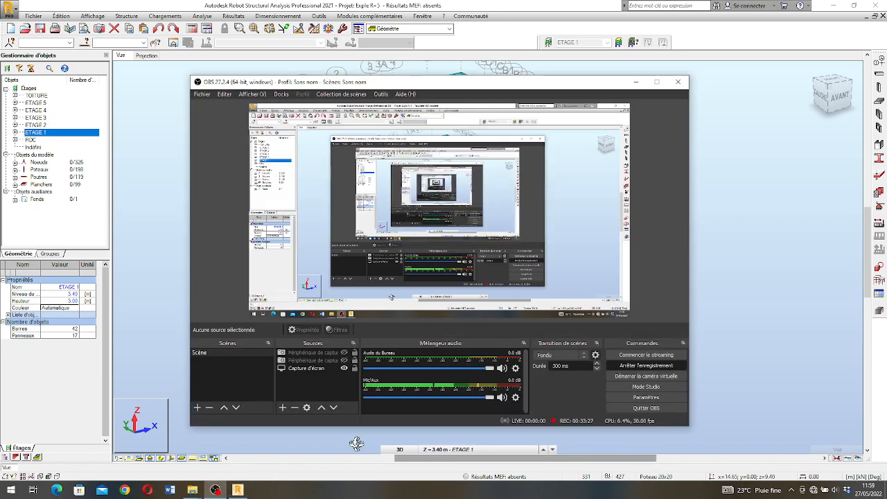